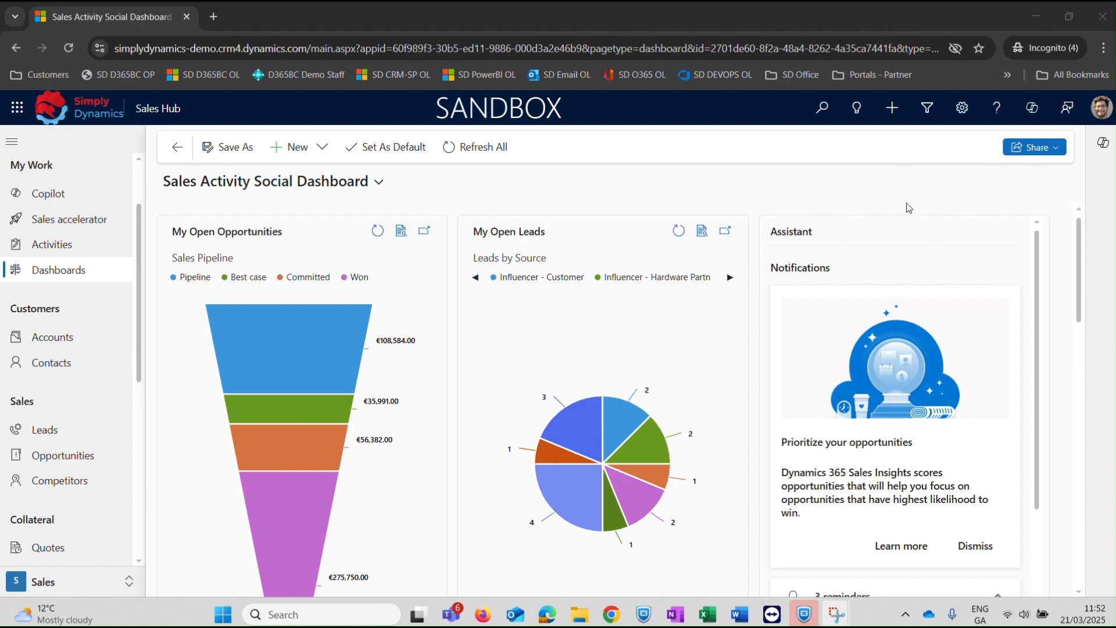
- Open the Sales Hub app from the list of published apps and display its Sales Activity Social Dashboard
left_click(163, 114)
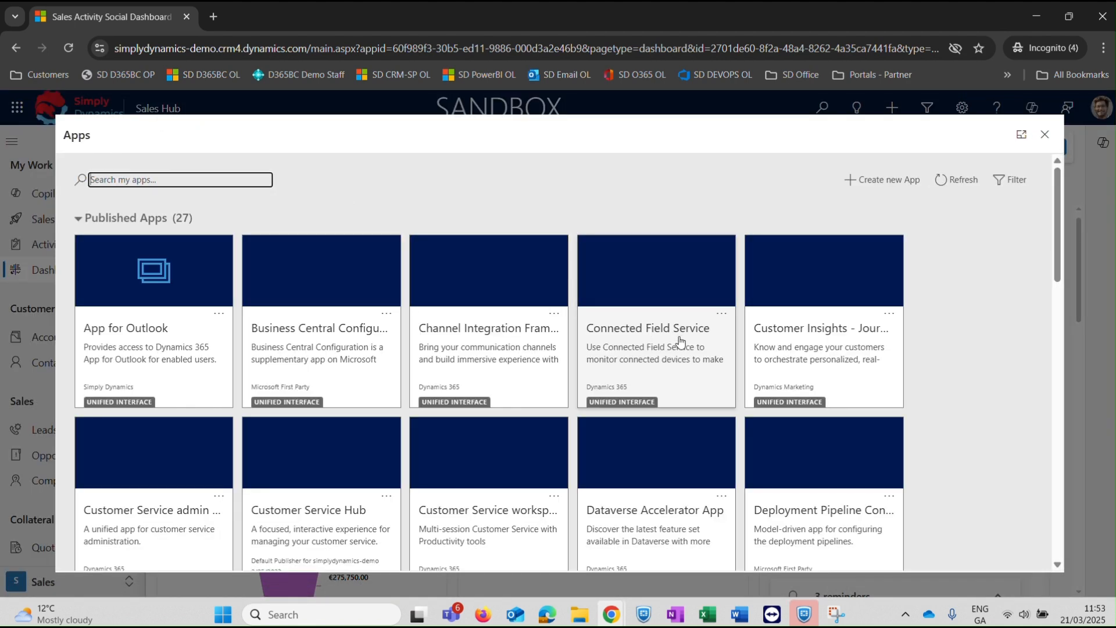
left_click_drag(1059, 243, 1059, 453)
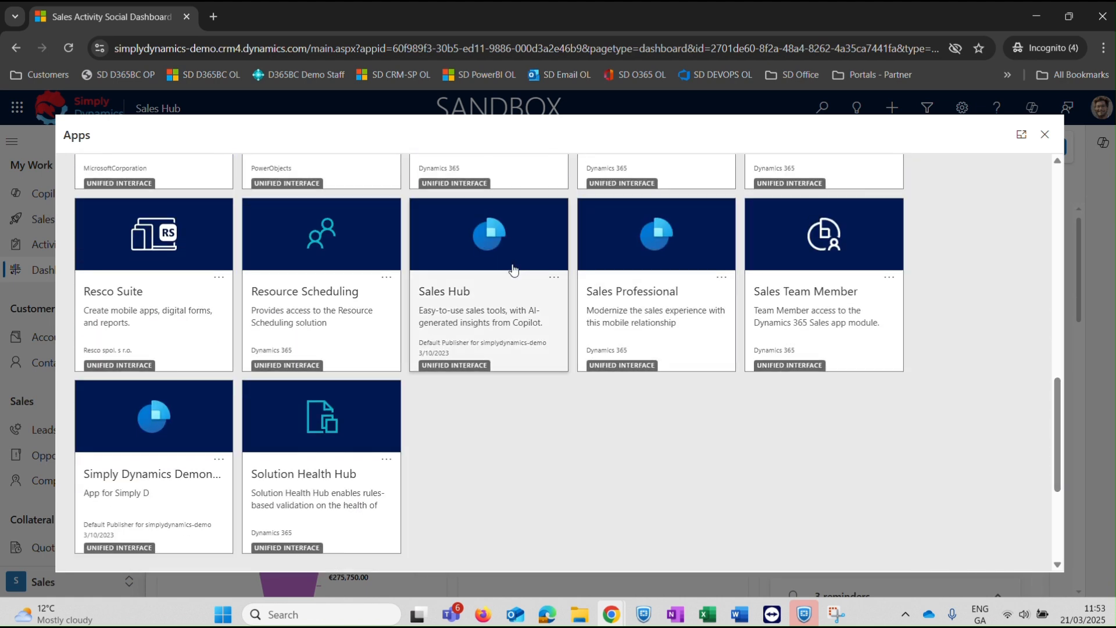
left_click(486, 238)
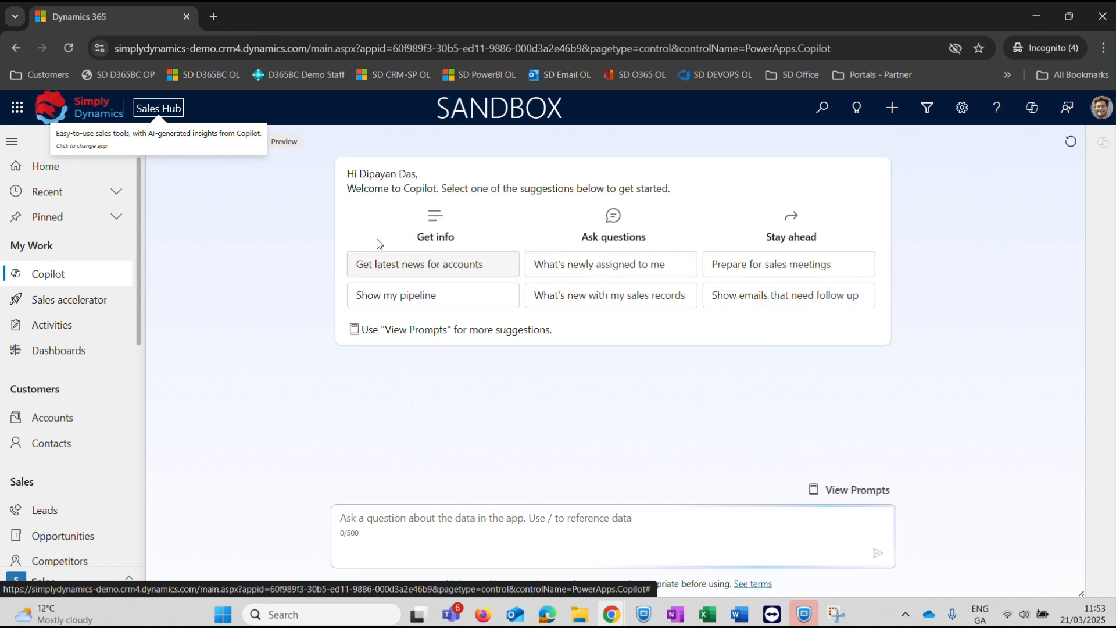
left_click(74, 350)
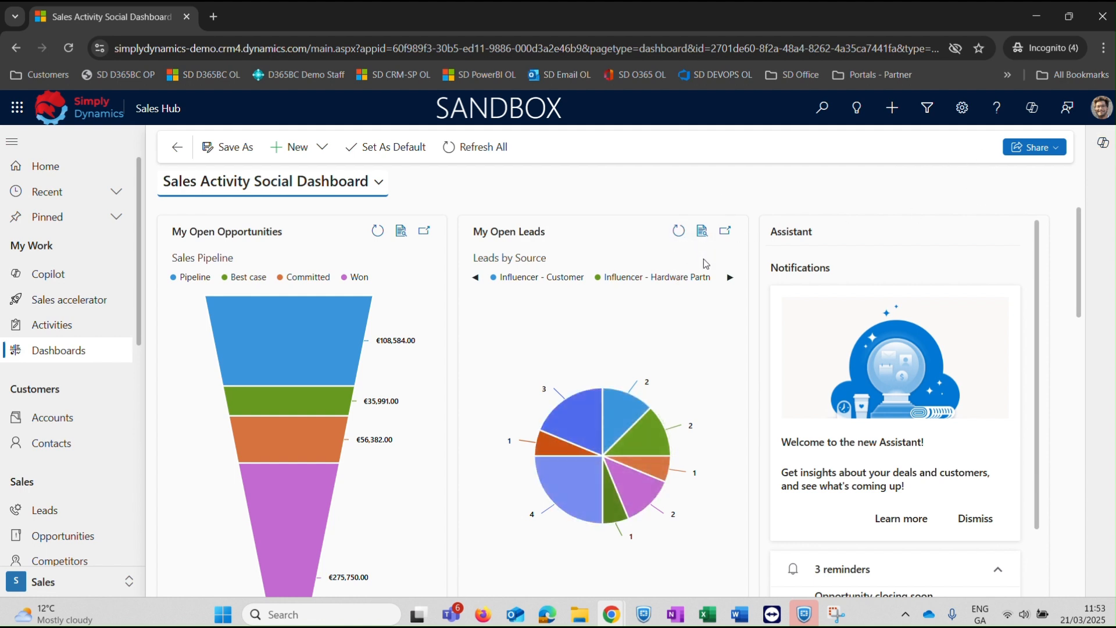
- Look through the All Accounts and My Active Contacts lists
left_click(42, 424)
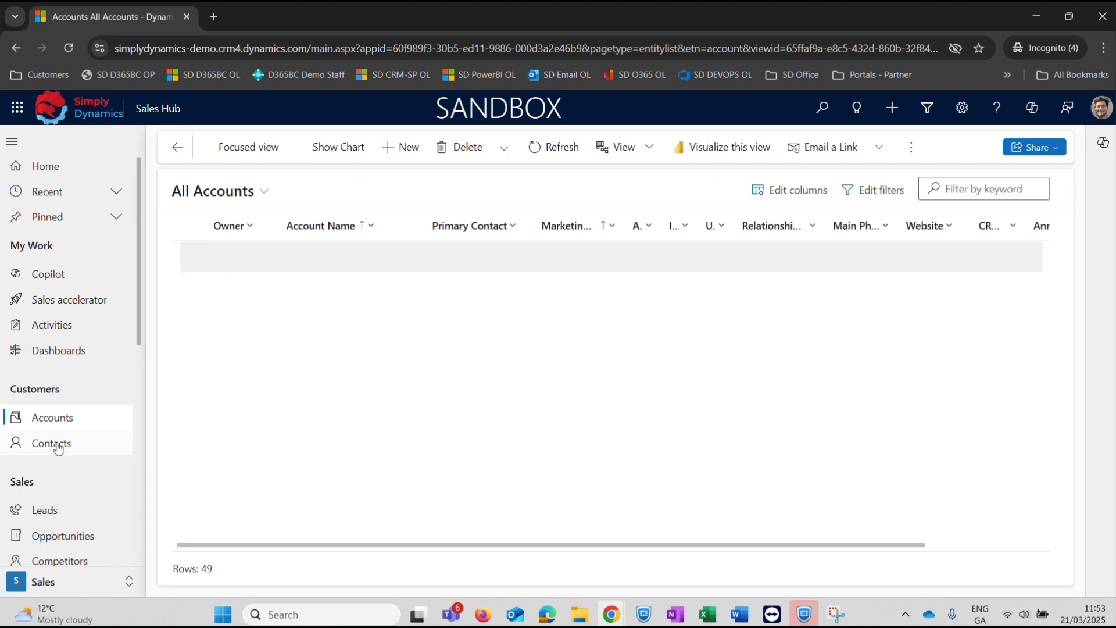
left_click(58, 449)
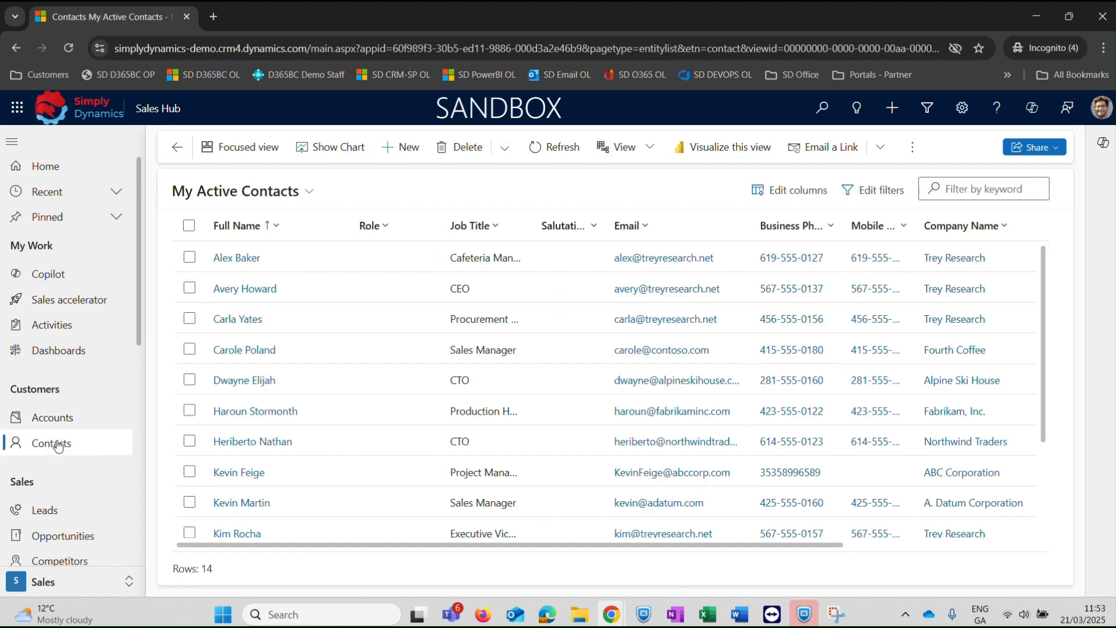
left_click(67, 416)
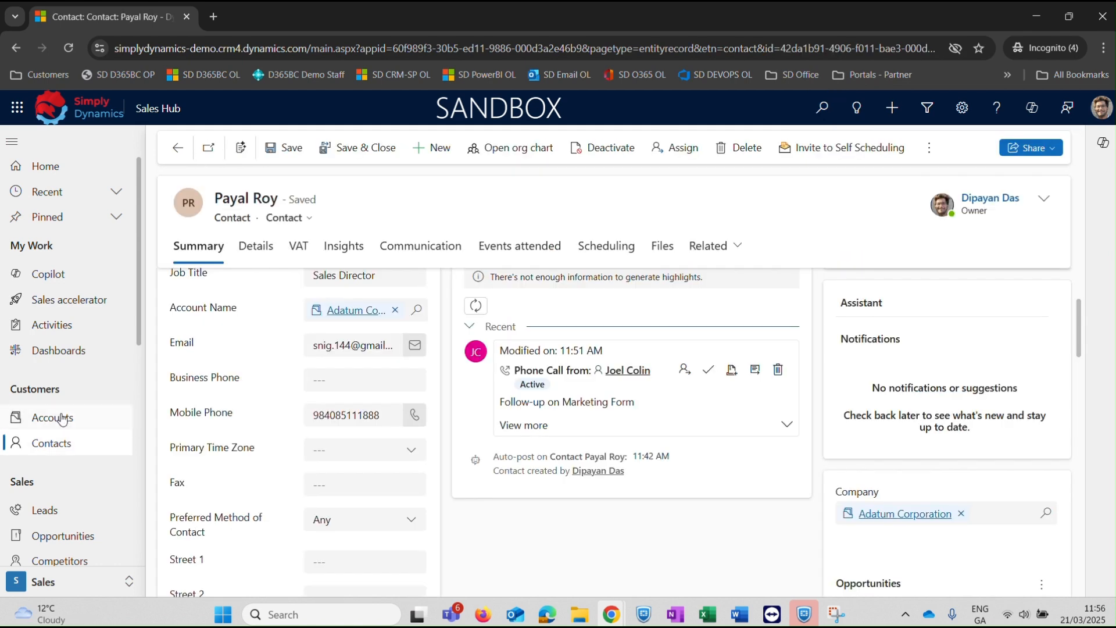
left_click(62, 418)
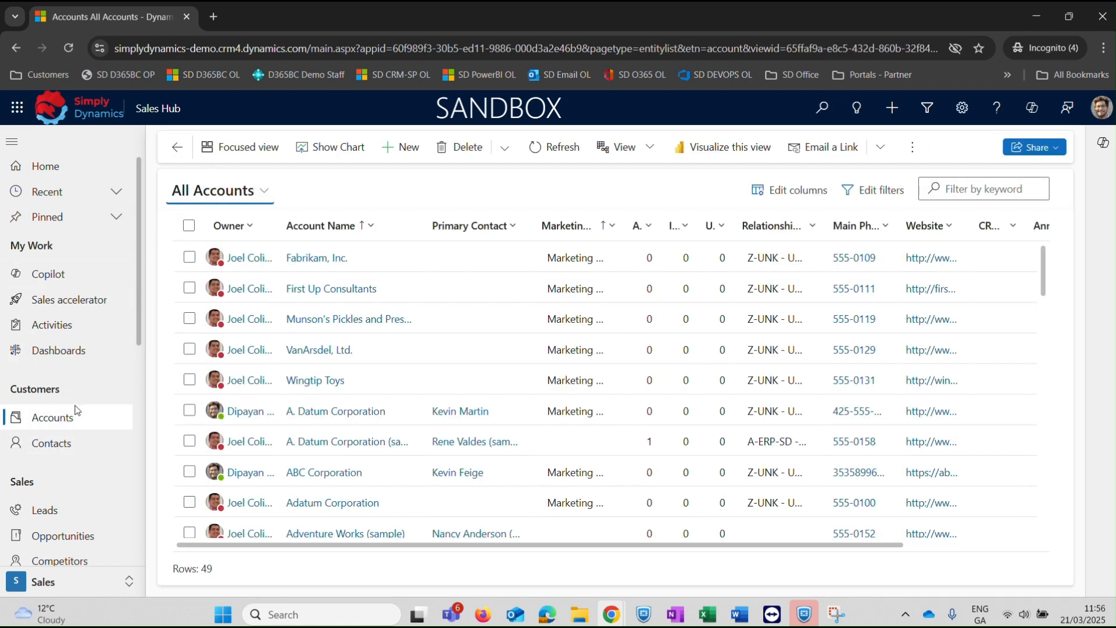
left_click(54, 443)
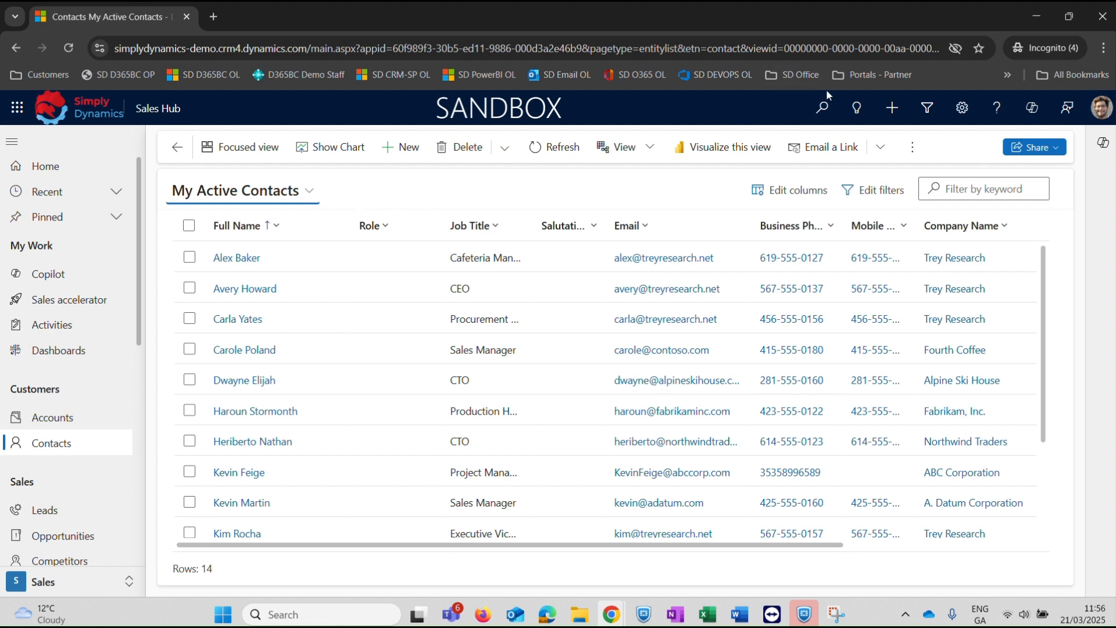
- Search all records for the customer's first name and open the matching contact linked to Adatum Corporation
left_click(822, 107)
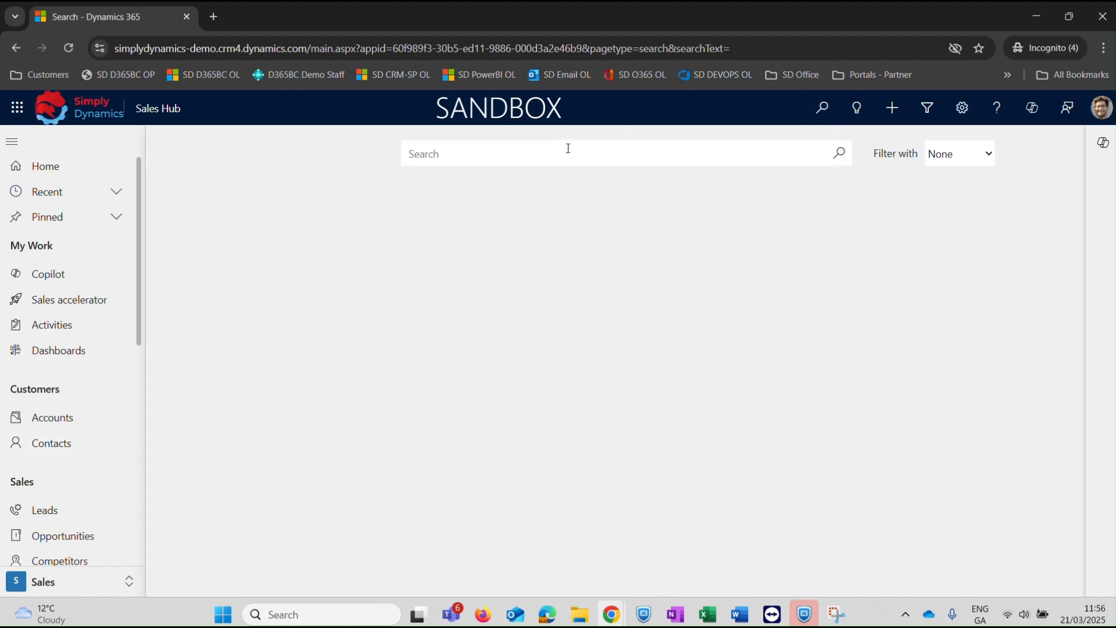
type("payalk")
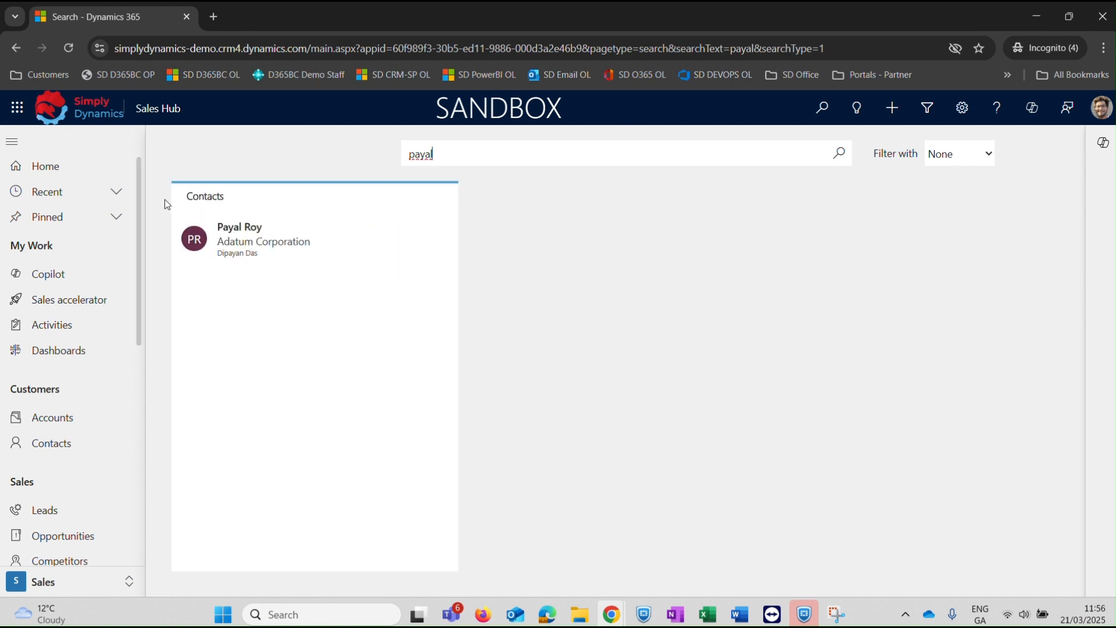
left_click(268, 250)
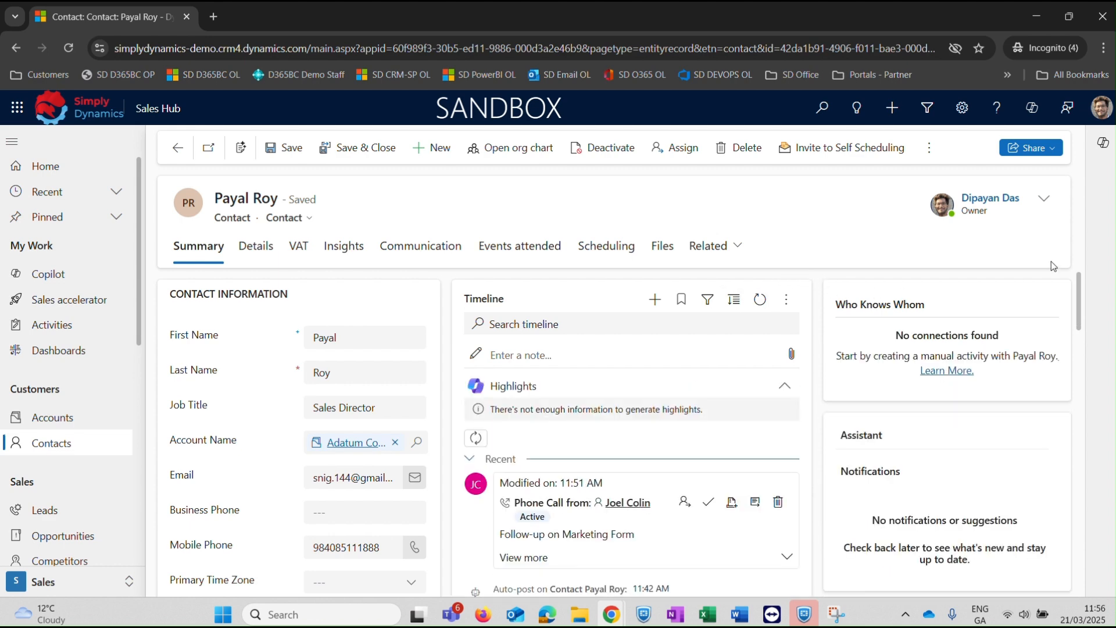
mouse_move(1080, 290)
left_mouse_down()
mouse_move(1085, 319)
mouse_move(1092, 285)
left_mouse_up()
mouse_move(1081, 294)
left_mouse_down()
mouse_move(1090, 330)
mouse_move(1103, 287)
left_mouse_up()
- Open Copilot chat beside the contact, then go to the full Copilot page and ask "What's newly assigned to me"
left_click(1039, 114)
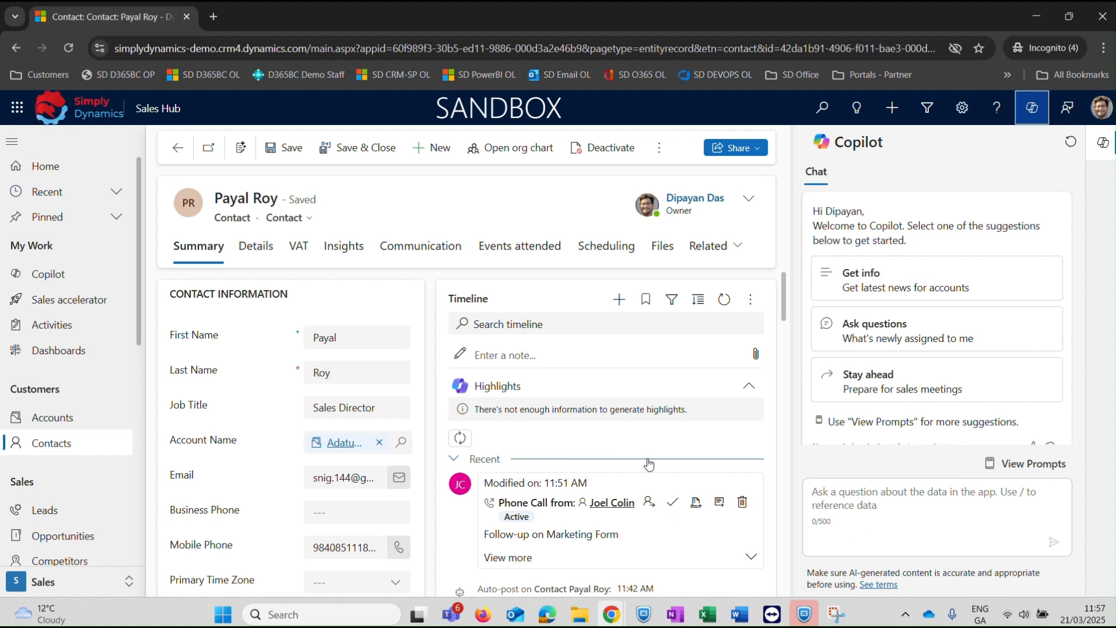
left_click(829, 492)
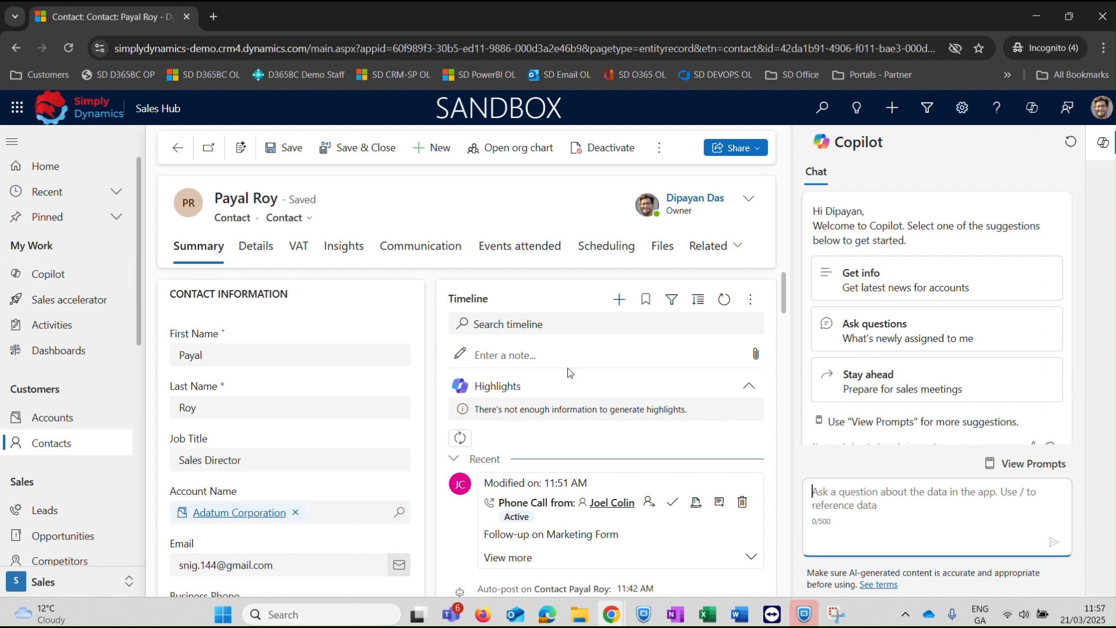
left_click(87, 278)
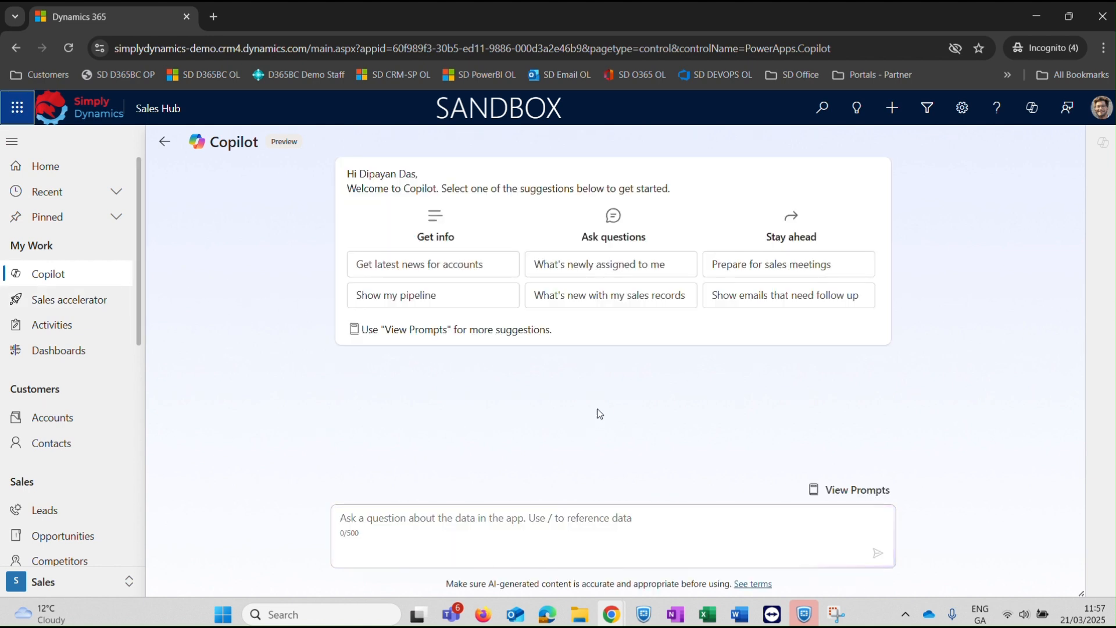
left_click(565, 269)
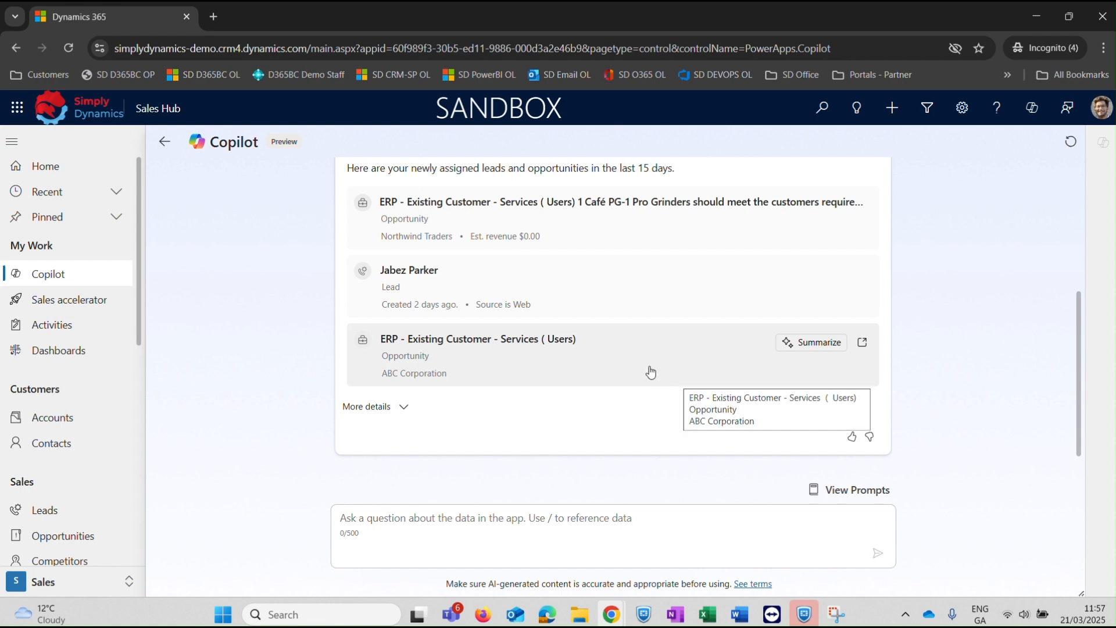
- Return to the Sales Activity Social Dashboard
left_click(81, 355)
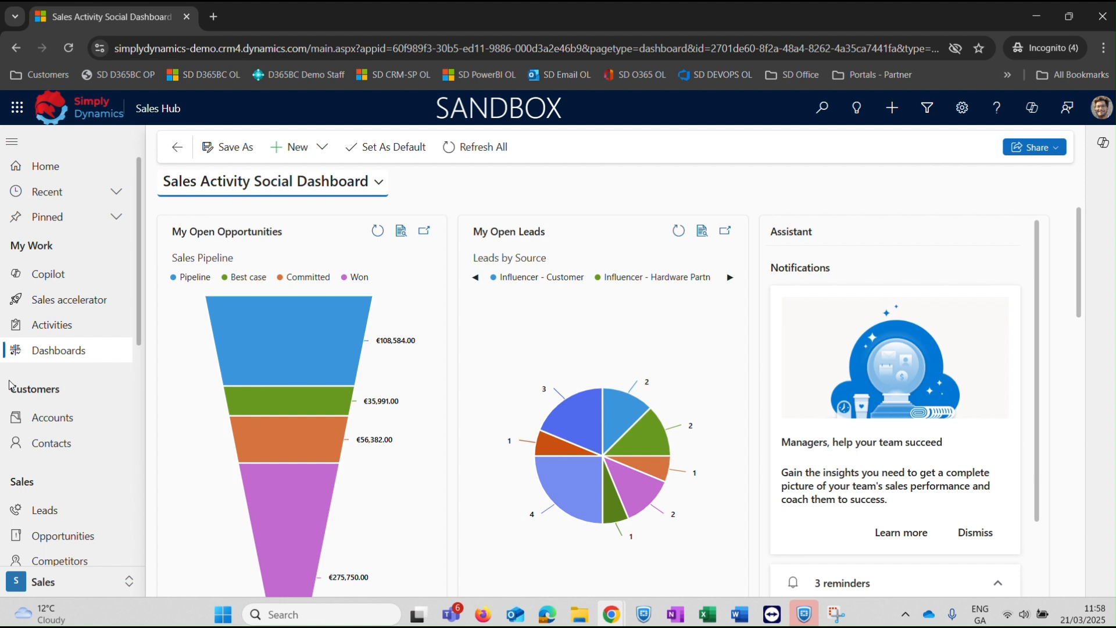
mouse_move(229, 412)
mouse_move(391, 360)
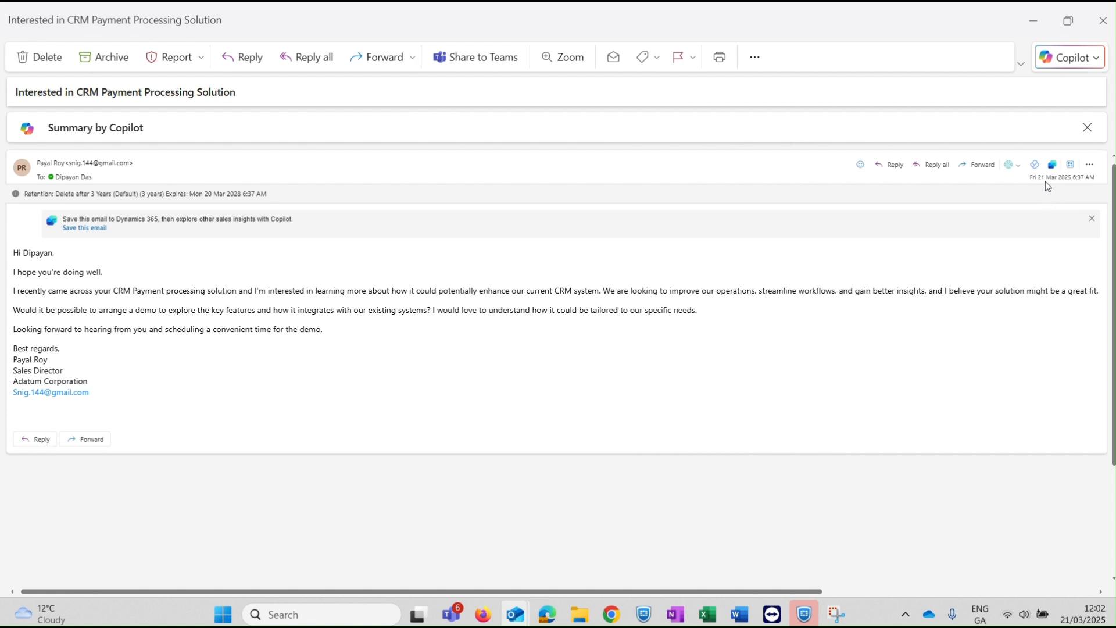
- Open Copilot for Sales on the "Interested in CRM Payment Processing Solution" email, review the key sales info and view the sender's contact details
left_click(1052, 165)
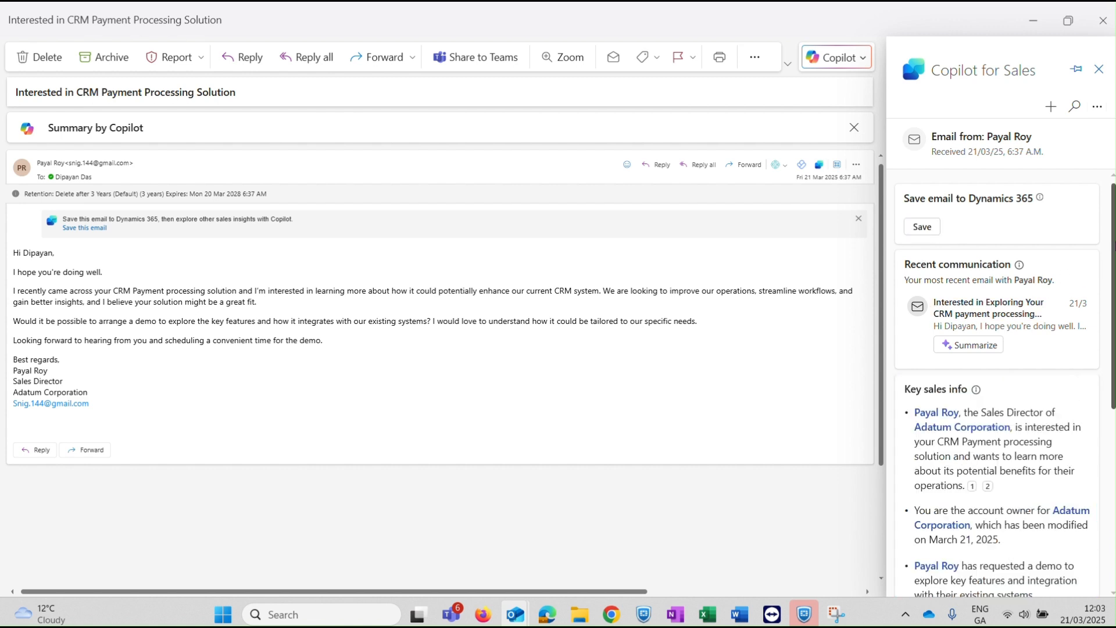
scroll(1083, 332, "down", 3)
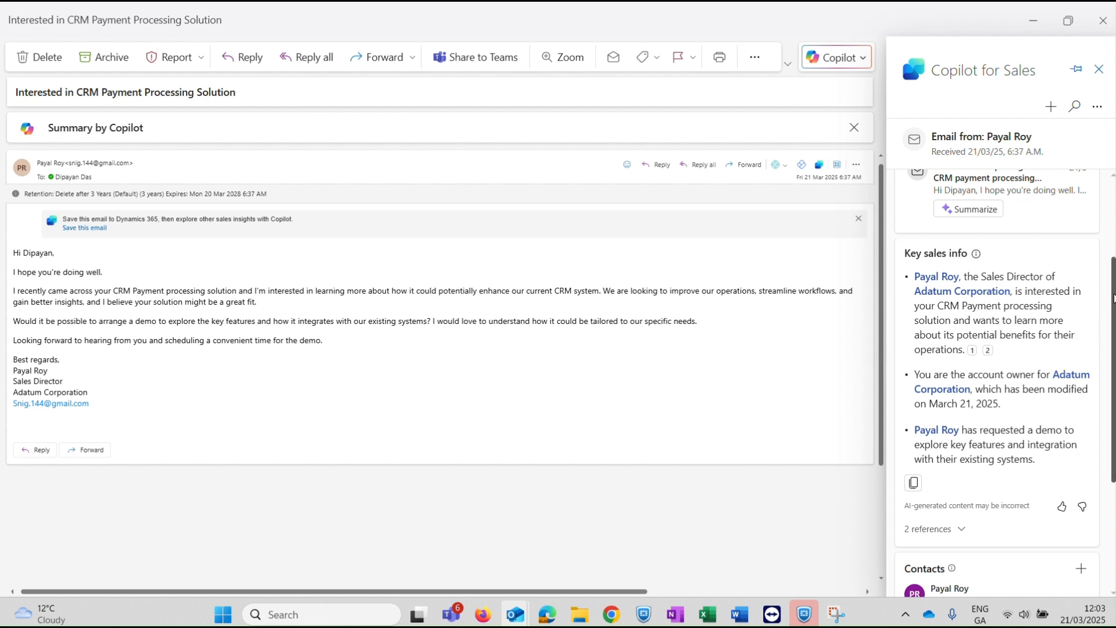
scroll(1030, 407, "down", 3)
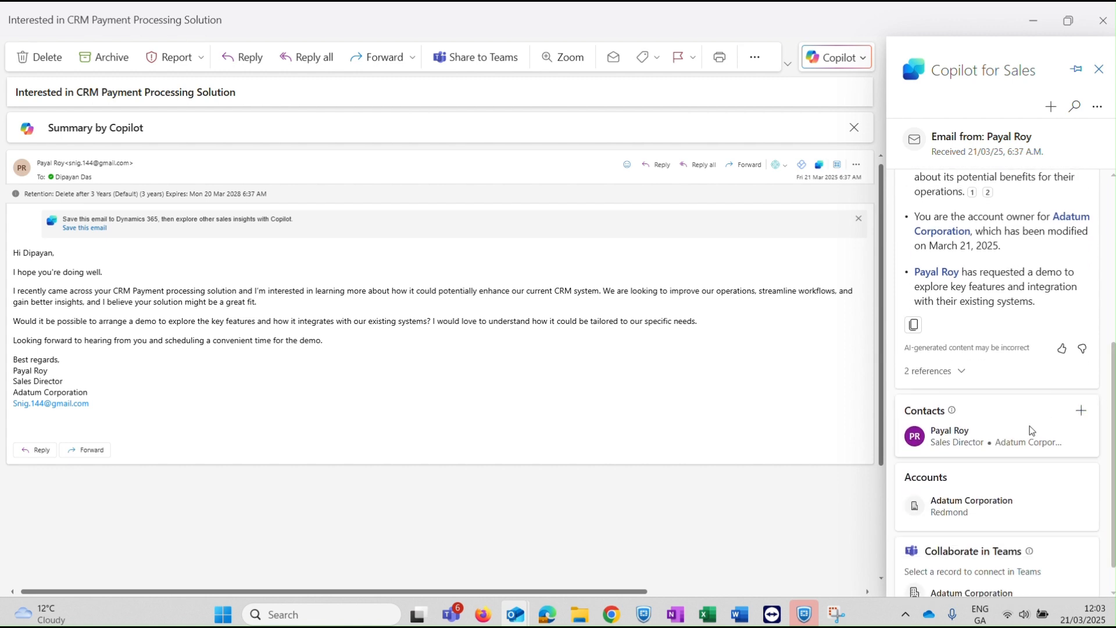
left_click(959, 451)
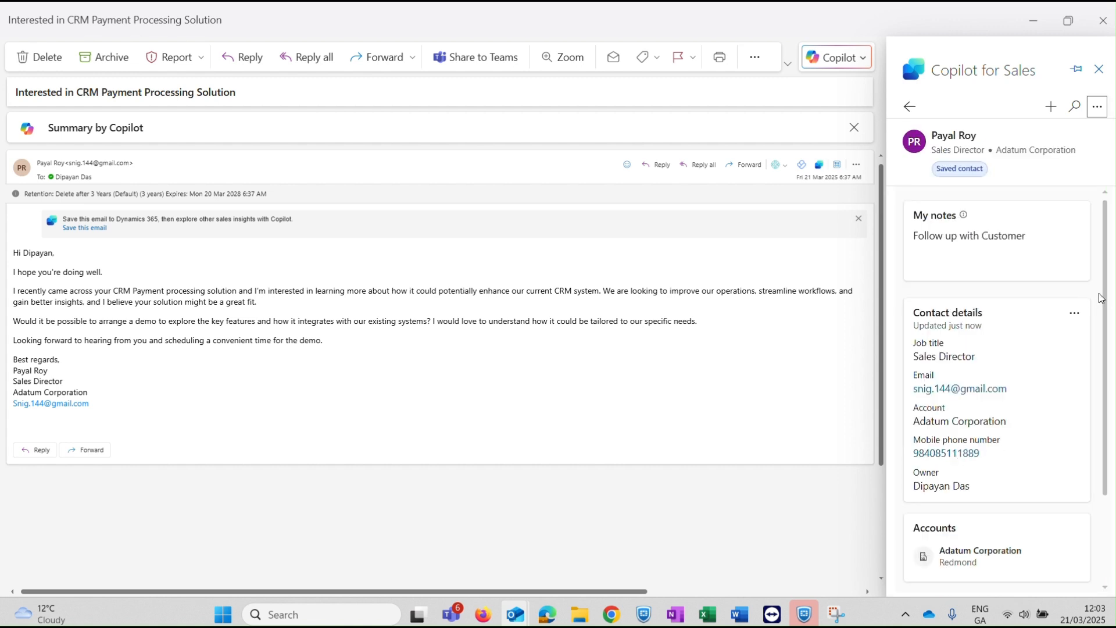
scroll(1100, 298, "down", 2)
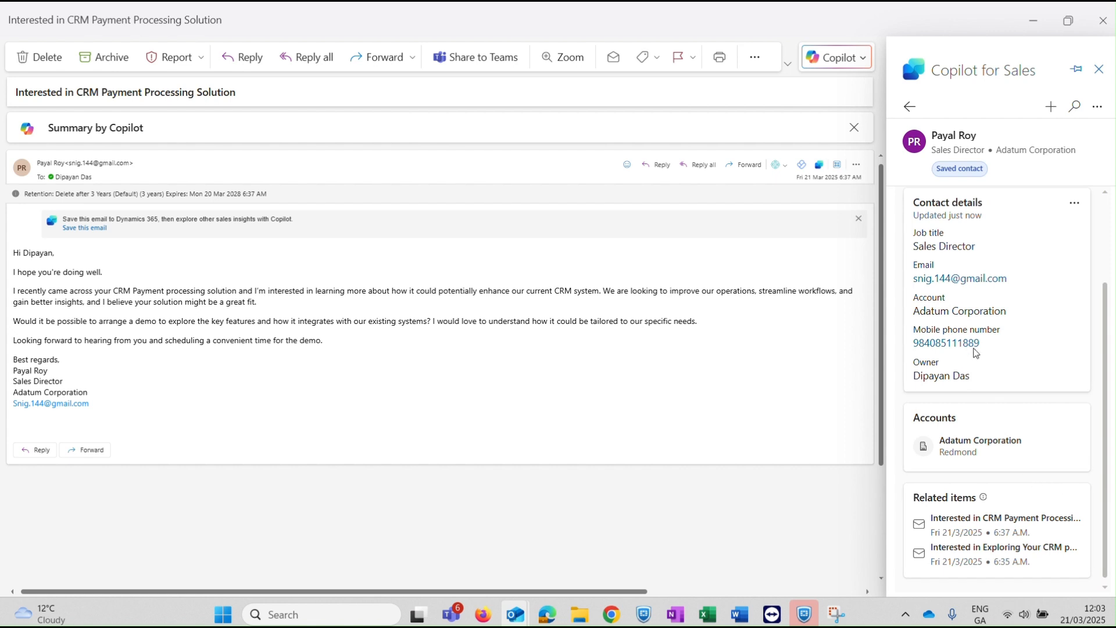
left_click(975, 348)
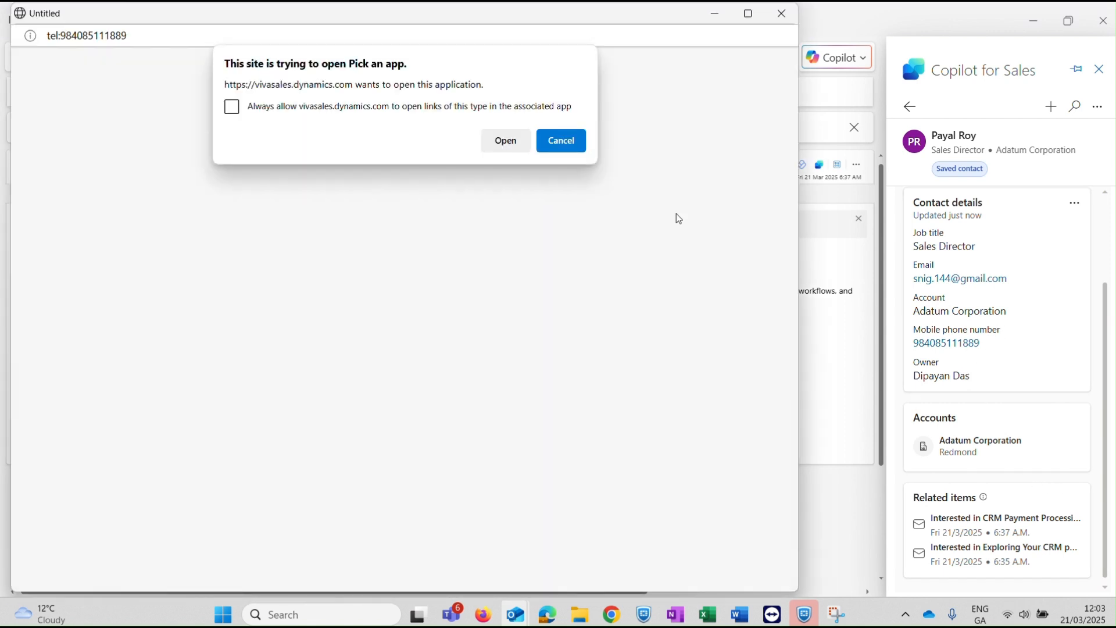
left_click(562, 141)
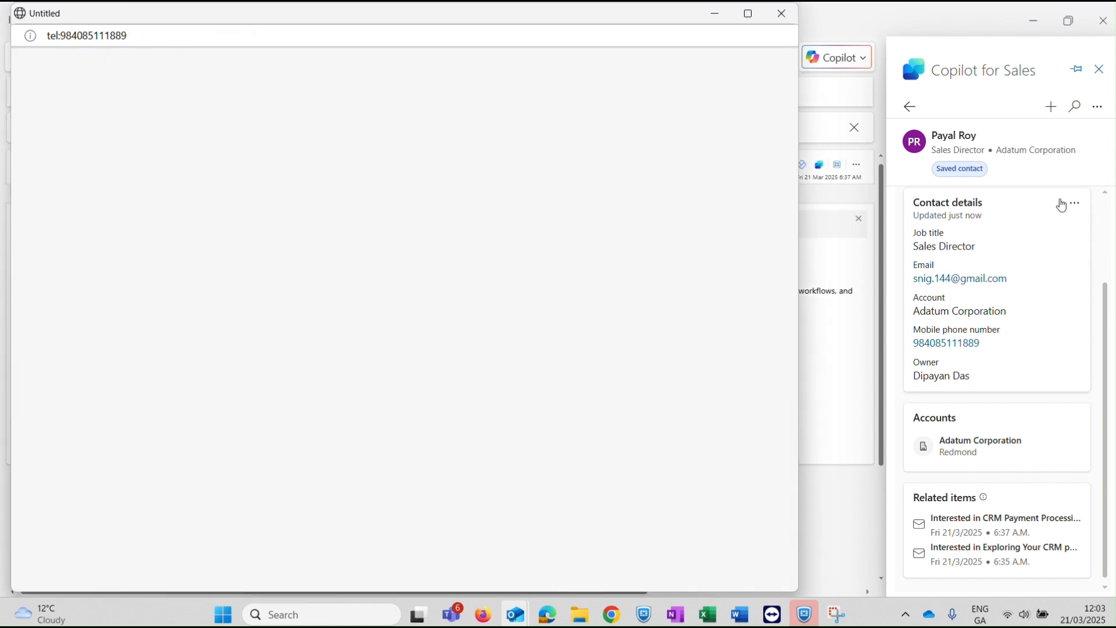
left_click(782, 13)
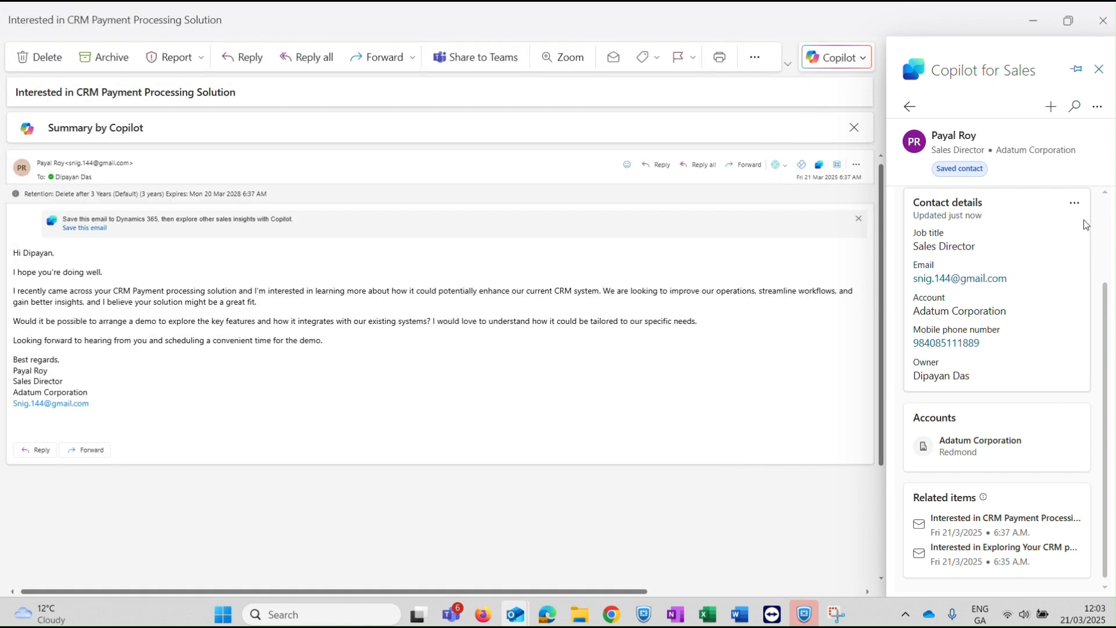
- Edit the contact's details in Copilot for Sales, entering a new mobile phone number, and update the record
left_click(1074, 203)
left_click(1014, 222)
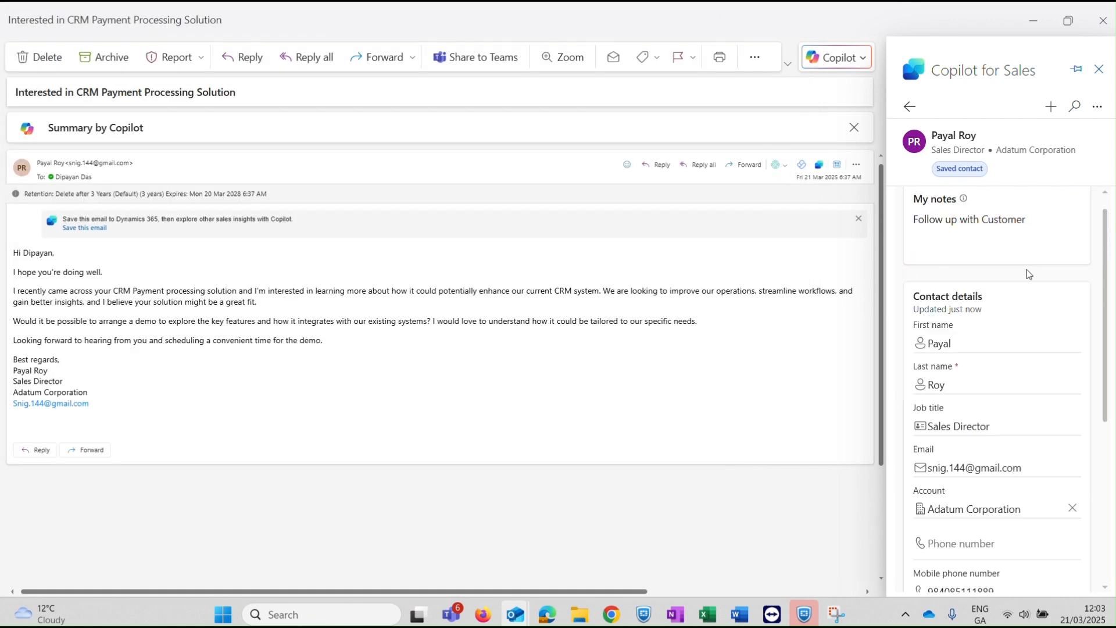
left_click_drag(1111, 344, 1111, 418)
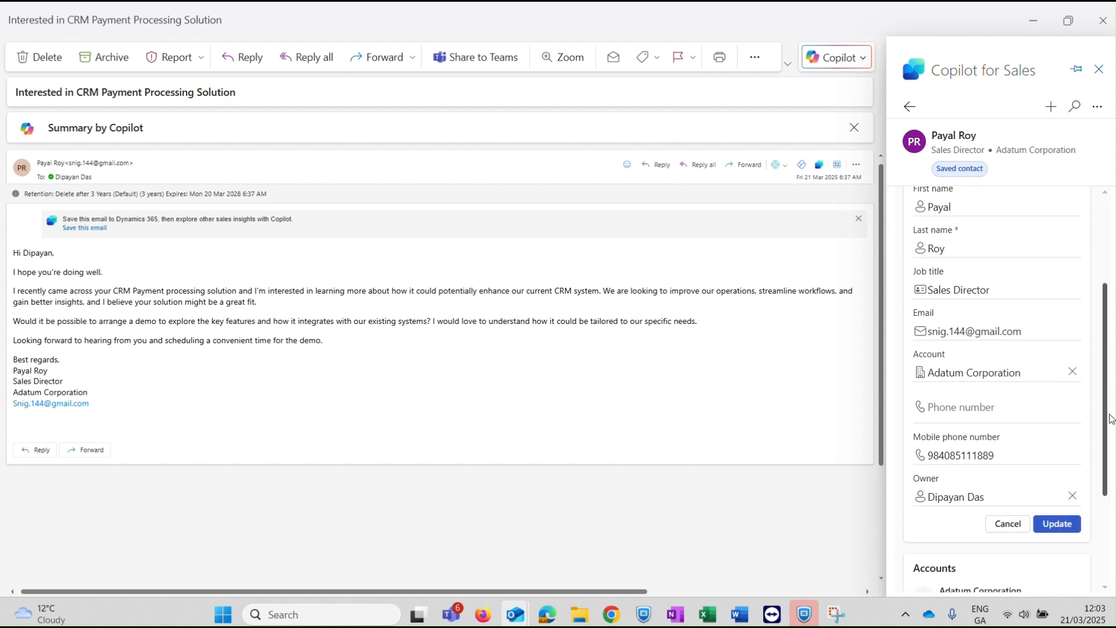
left_click(1033, 457)
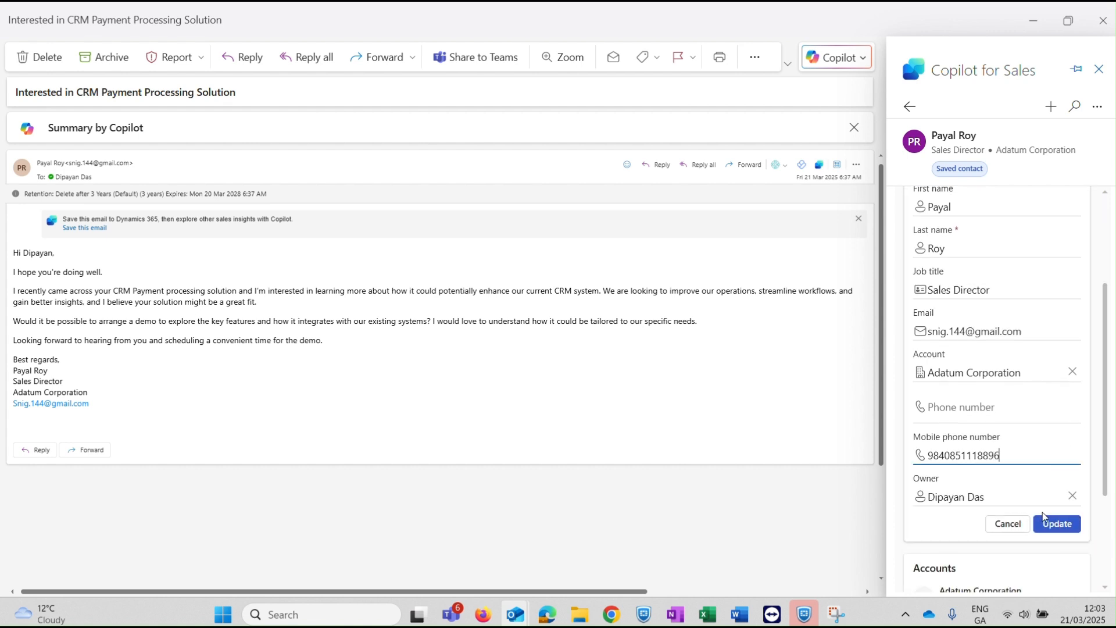
left_click(1057, 524)
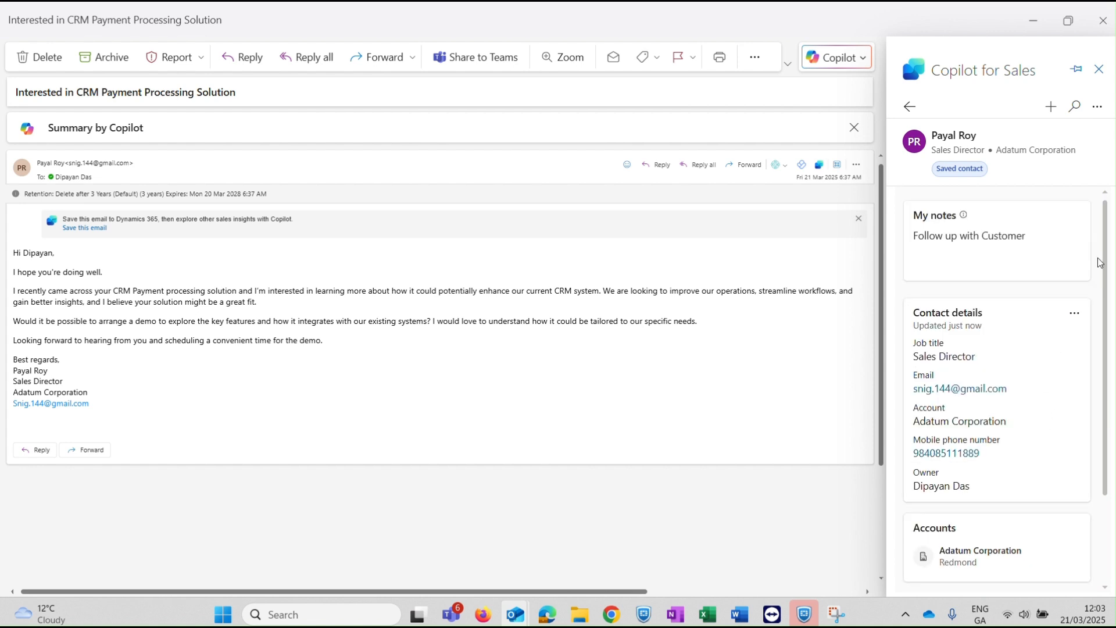
- Review the contact's updated details, linked account, related emails and private notes in Copilot for Sales
scroll(1103, 263, "down", 2)
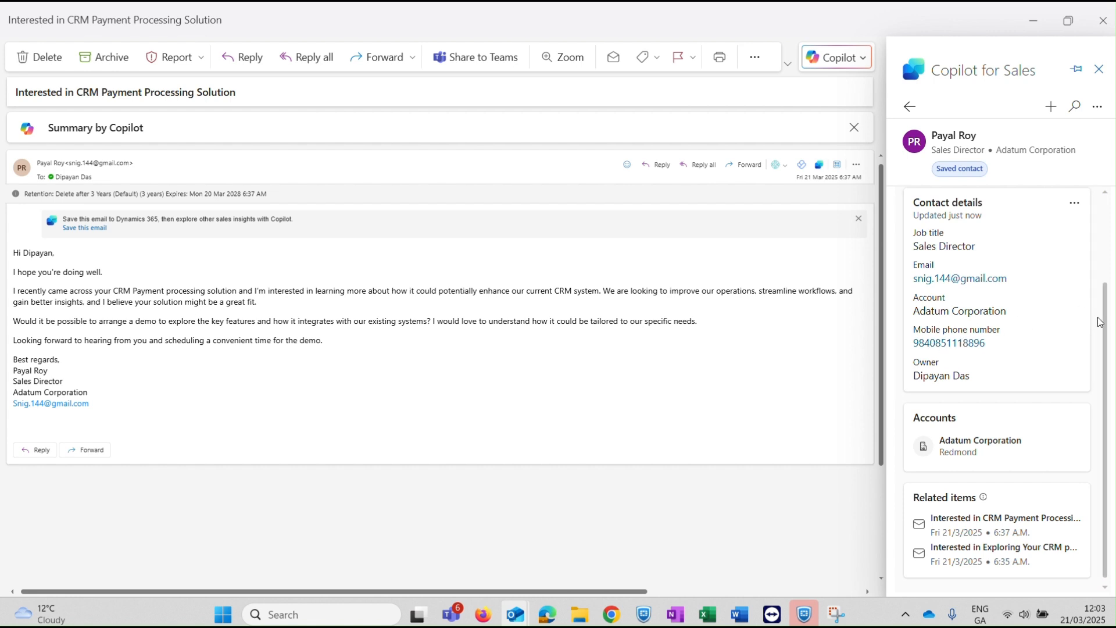
mouse_move(1104, 322)
left_mouse_down()
mouse_move(1115, 247)
mouse_move(1113, 333)
left_mouse_up()
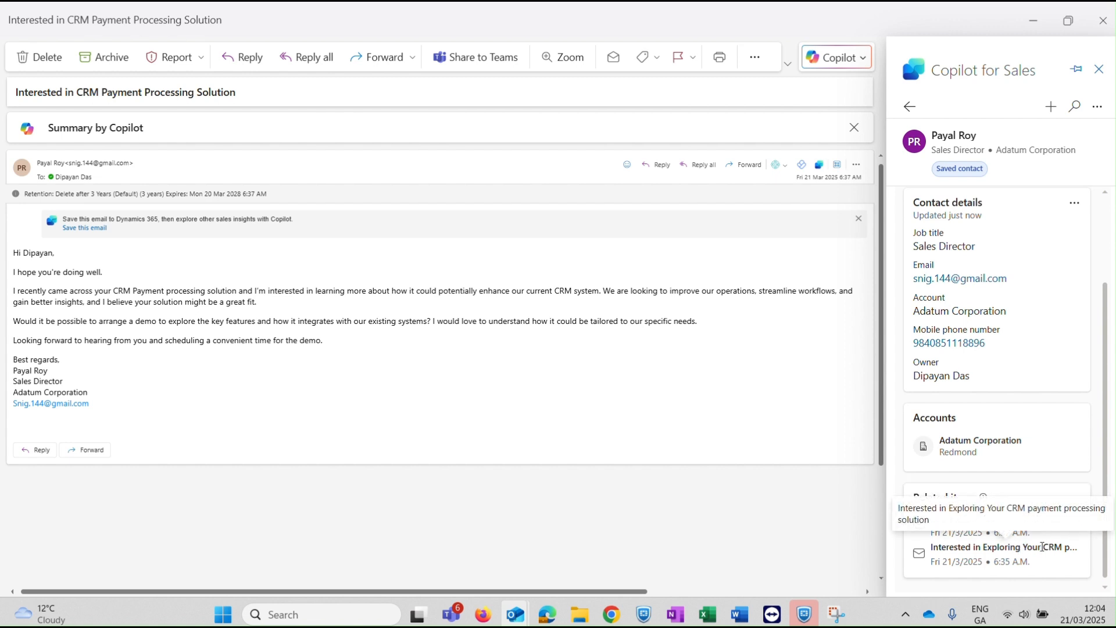
left_click_drag(1109, 448, 1115, 314)
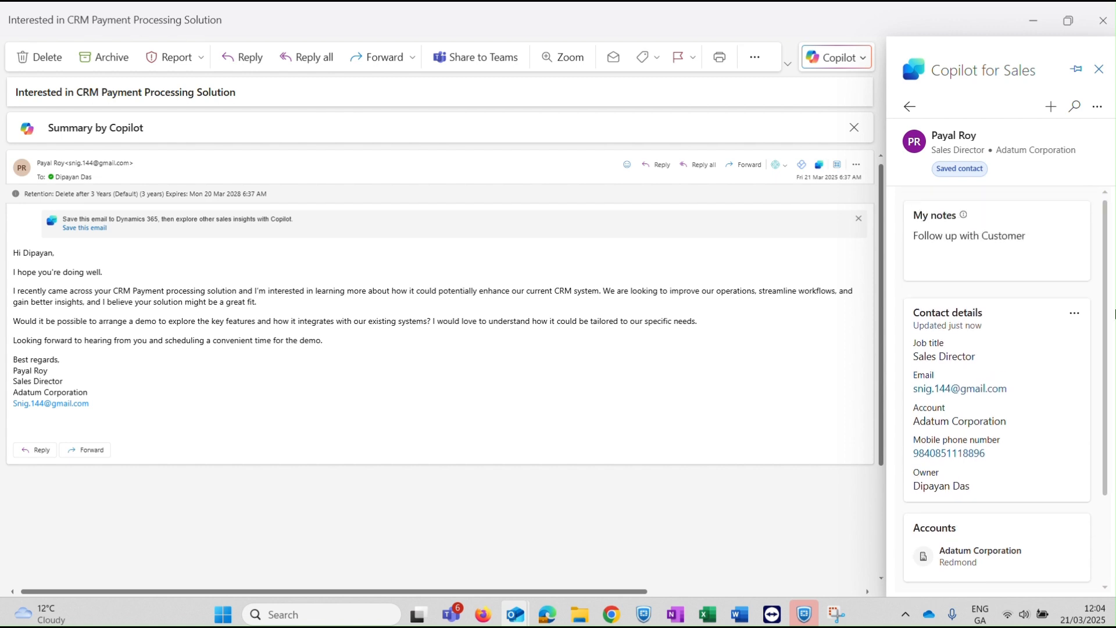
left_click(996, 253)
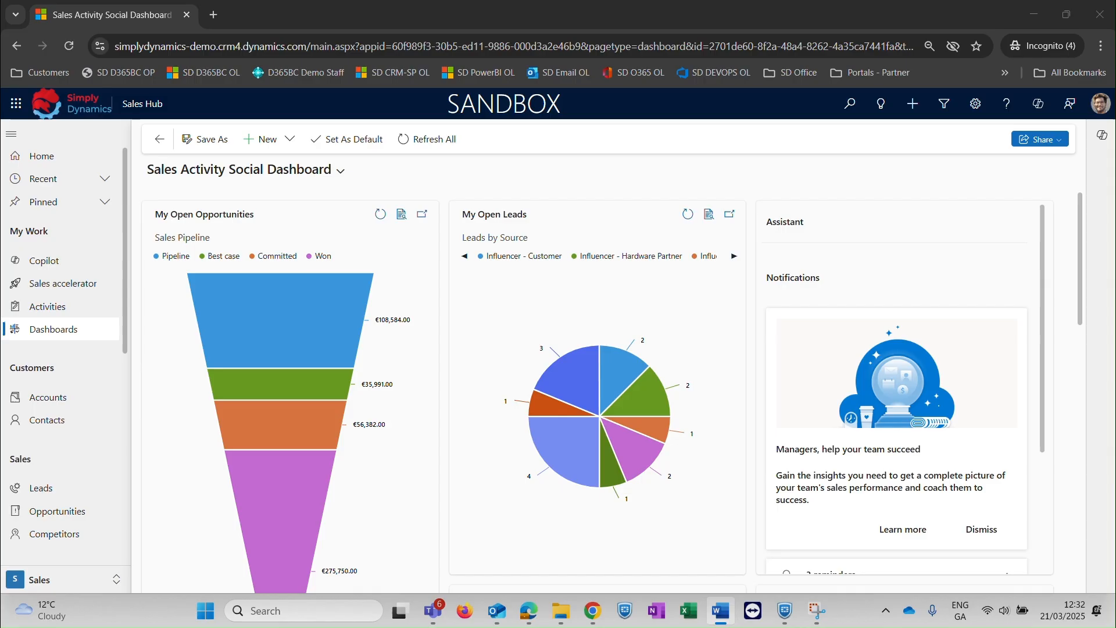
left_click(470, 307)
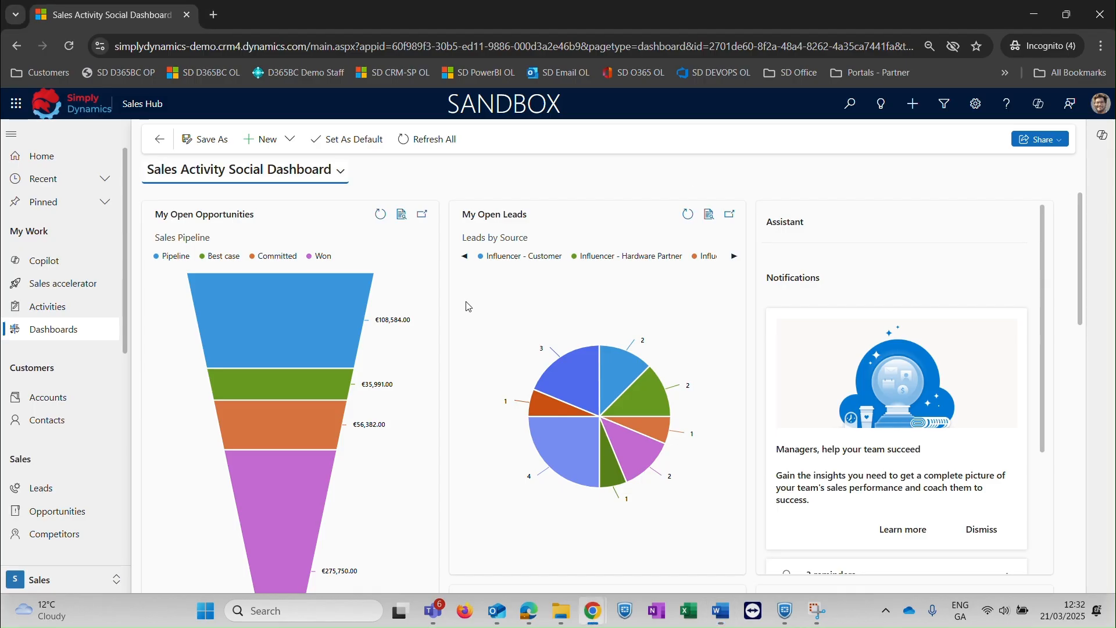
- Open the list of customer contacts in the Sales Hub
left_click(38, 419)
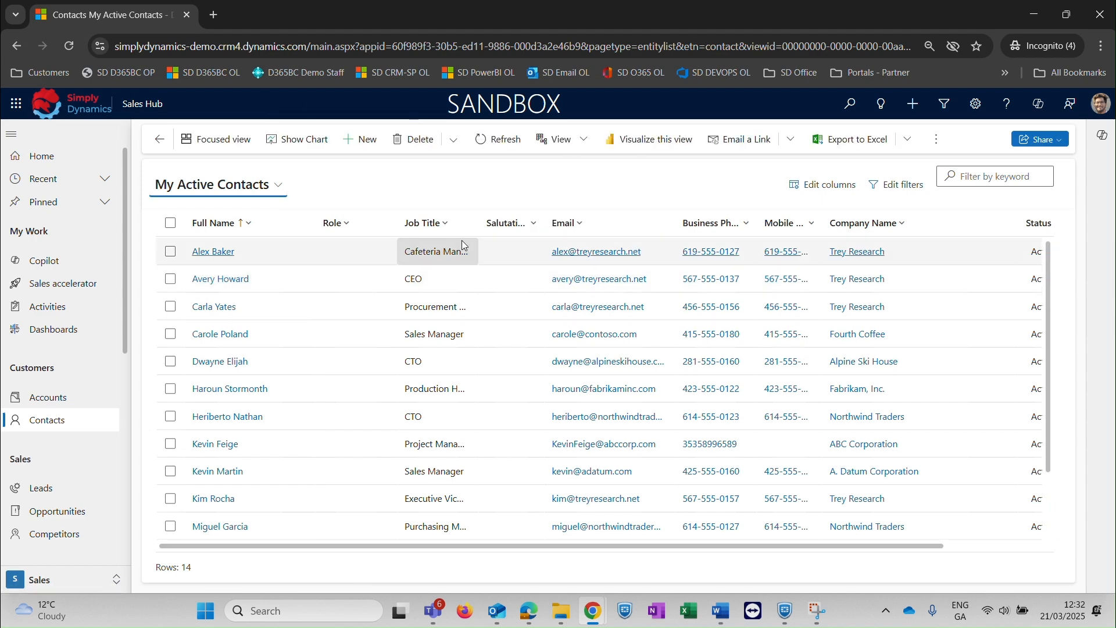
scroll(461, 240, "up", 3)
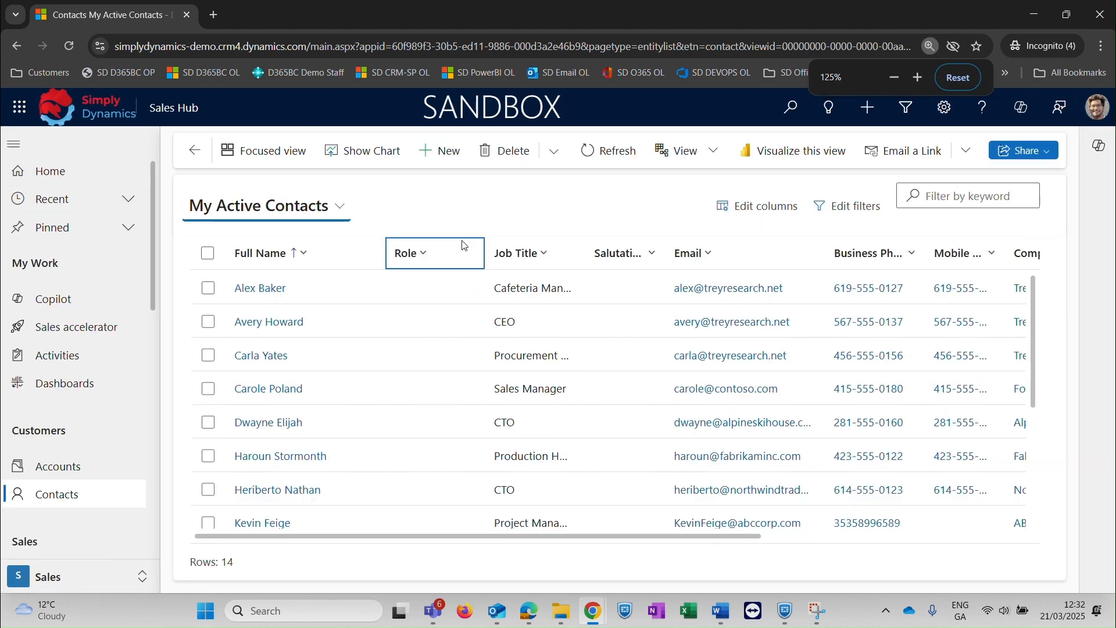
scroll(462, 239, "down", 3)
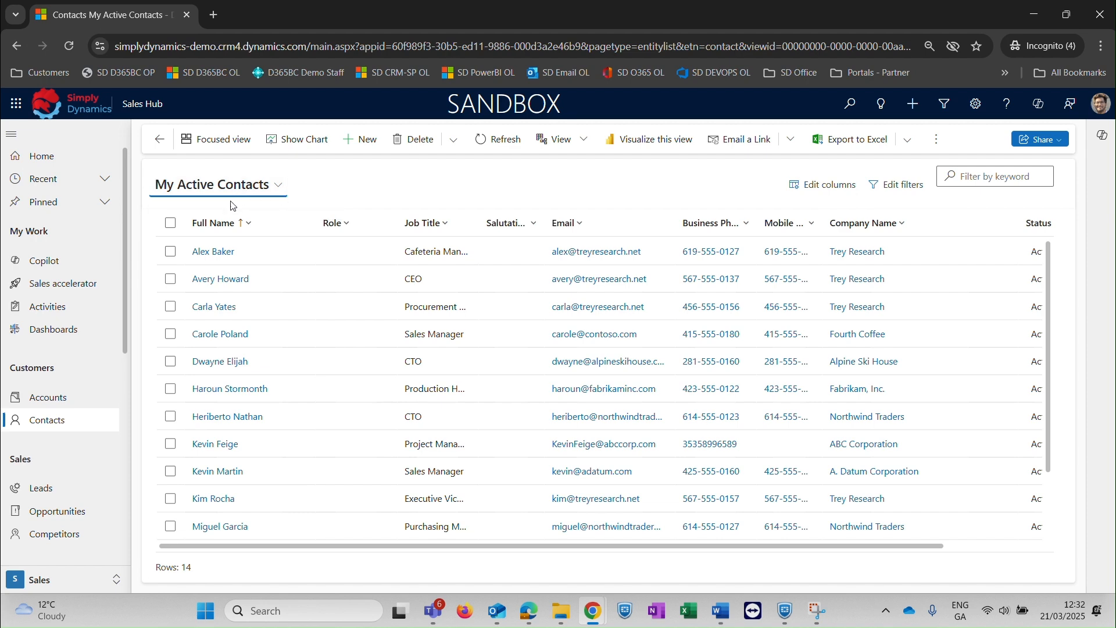
- Browse the All Contacts and Active Contacts views, and return the list to My Active Contacts
left_click(279, 185)
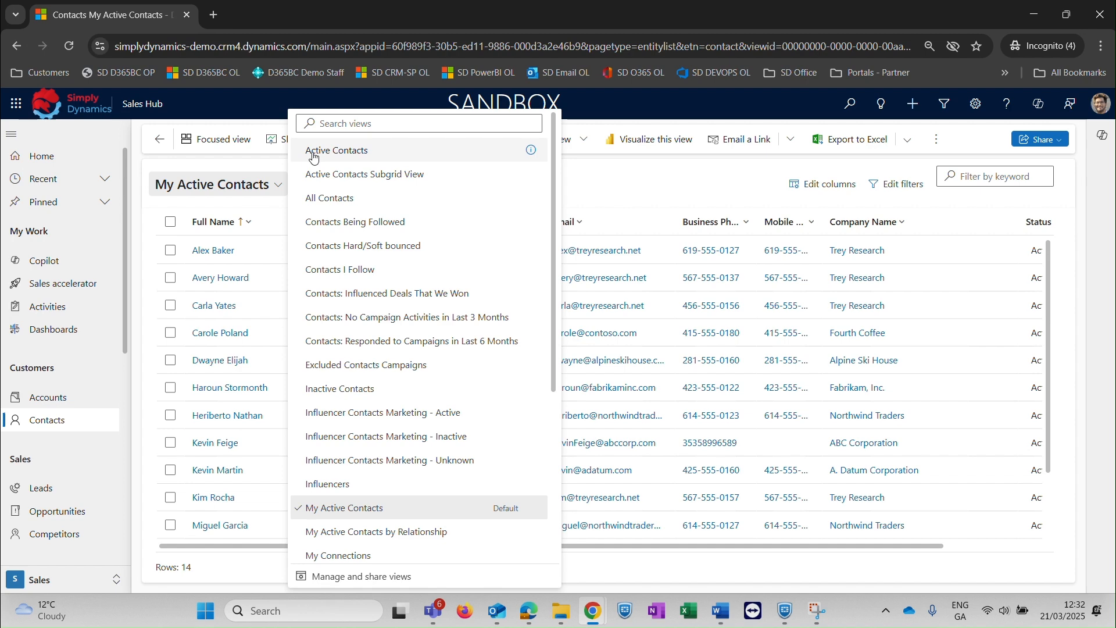
left_click(305, 202)
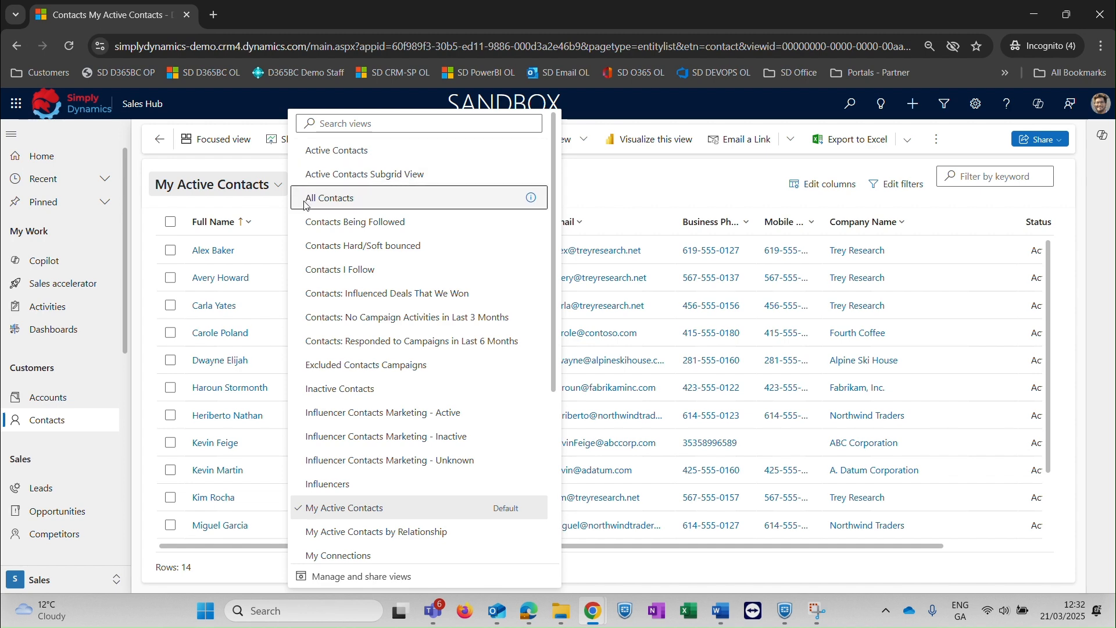
left_click(324, 198)
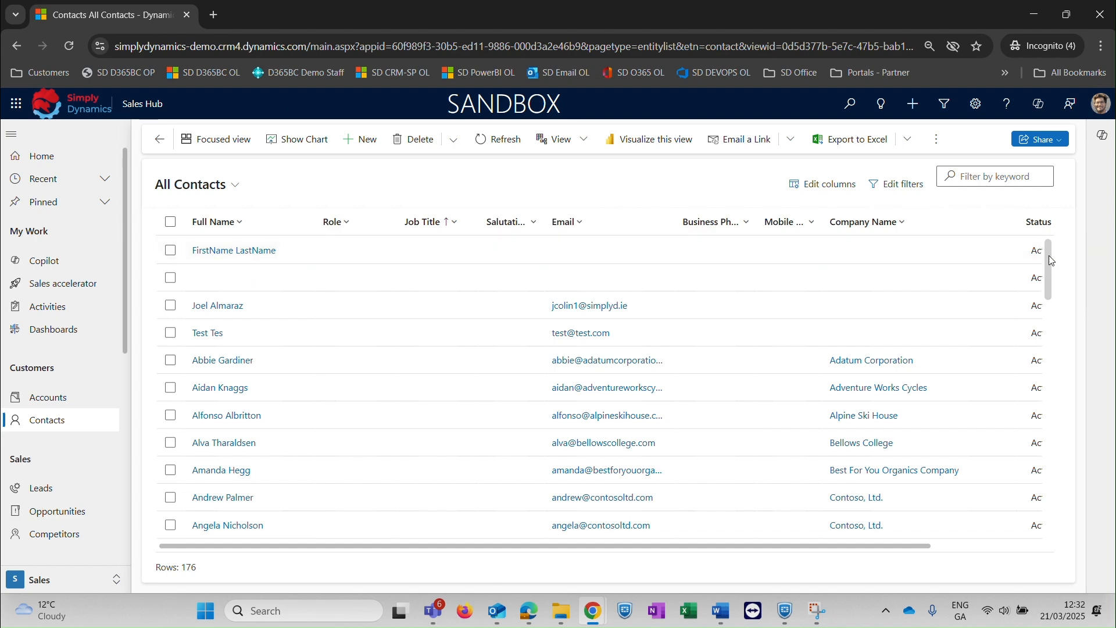
left_click_drag(1049, 252, 1048, 304)
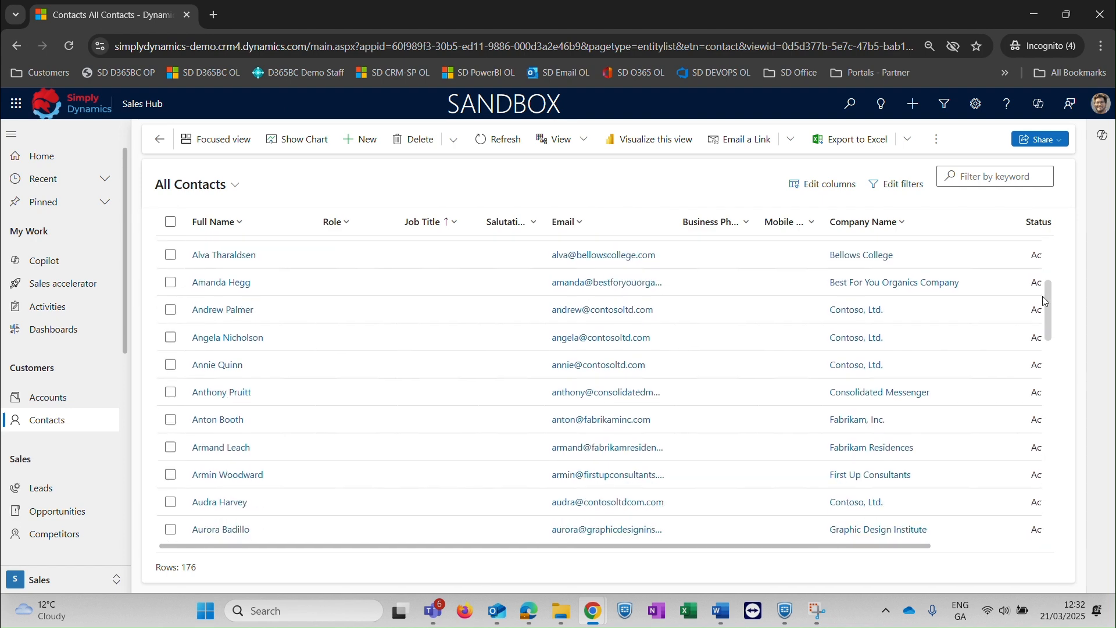
left_click(190, 180)
left_click(293, 150)
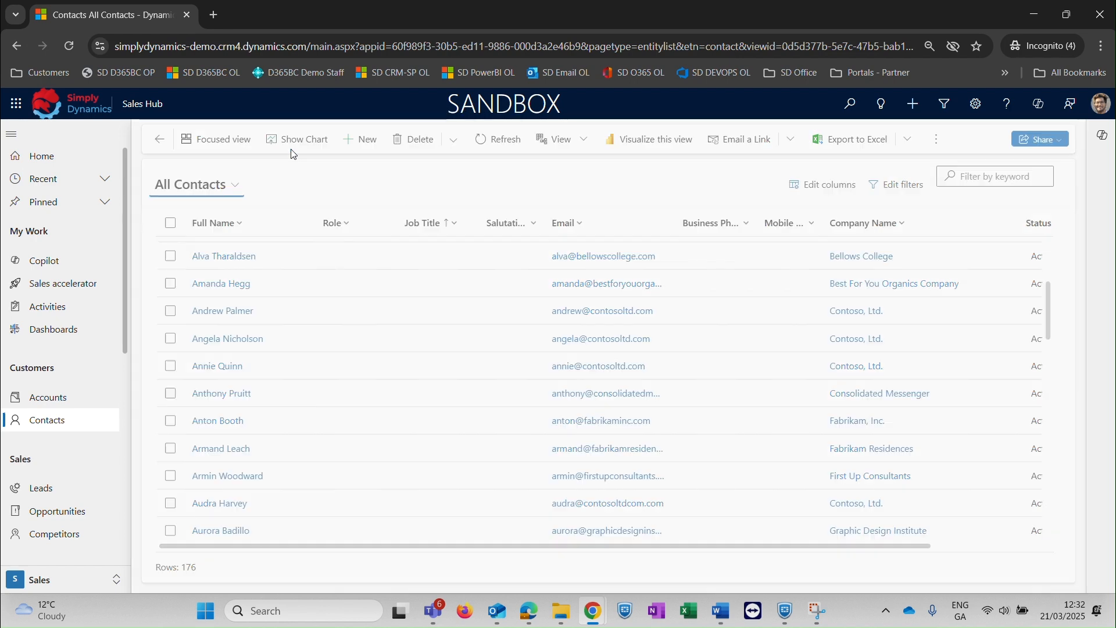
left_click(220, 194)
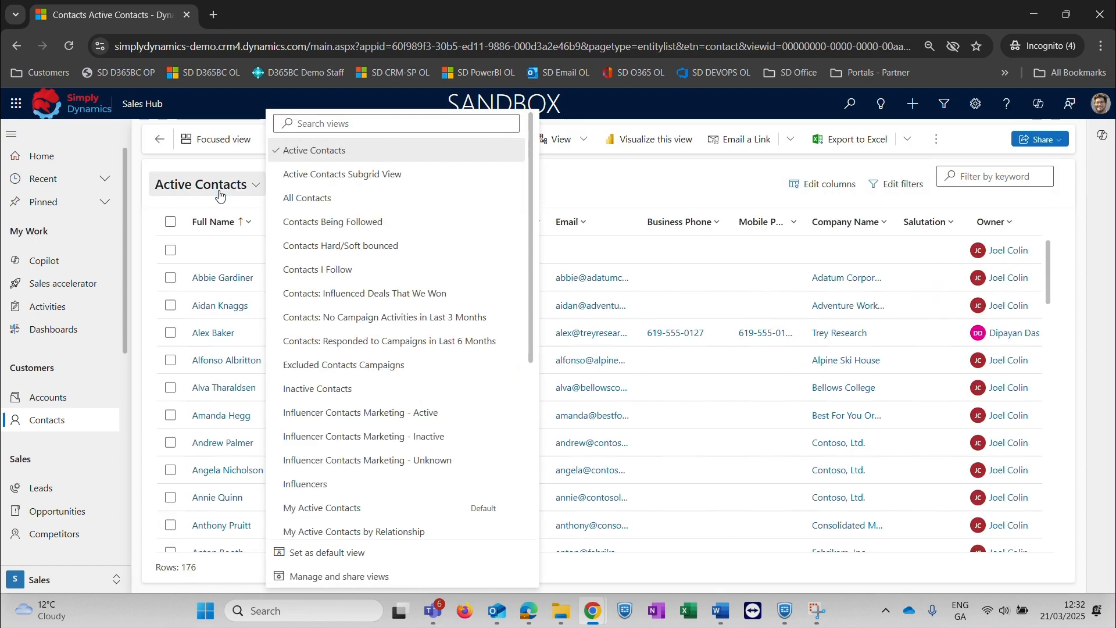
left_click(329, 520)
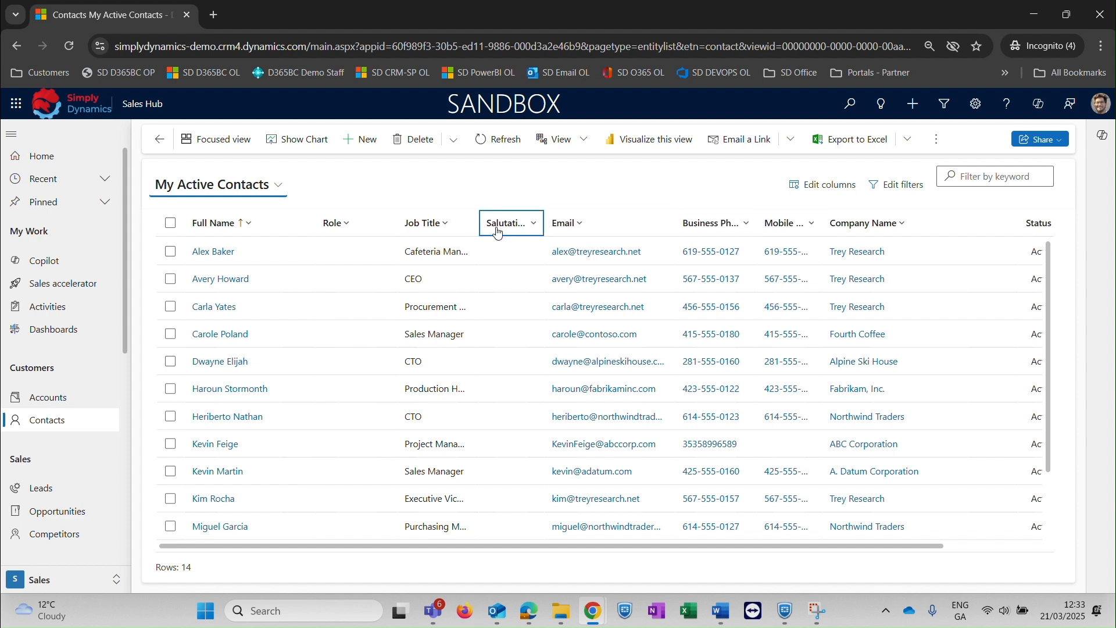
- Filter My Active Contacts to those whose Job Title equals IT Manager
left_click(424, 223)
left_click(450, 331)
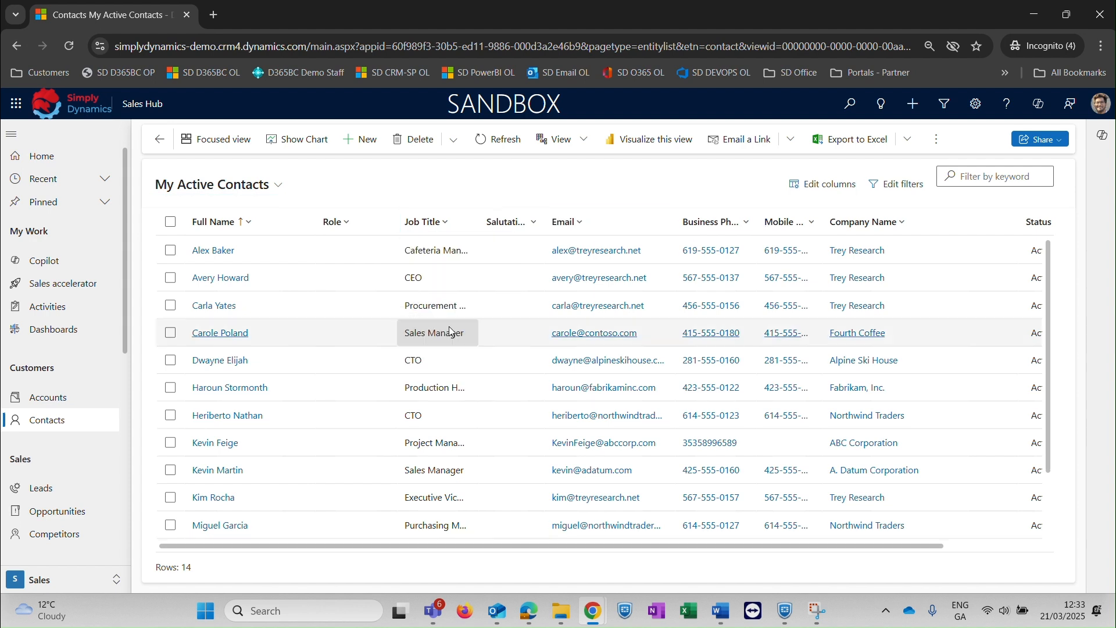
left_click(465, 347)
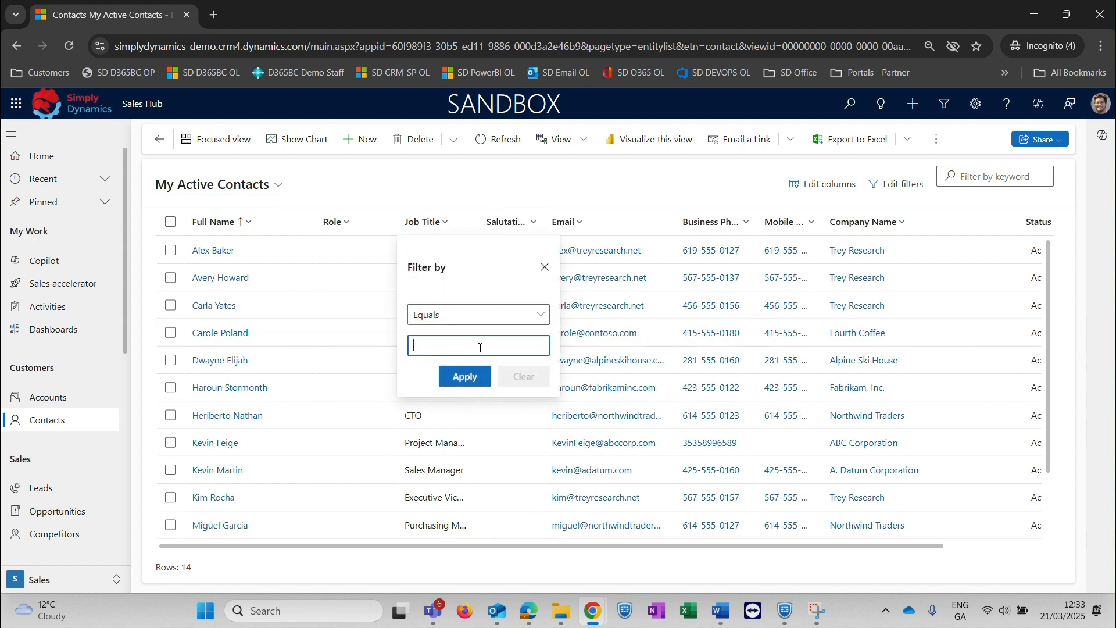
type("IT Manager")
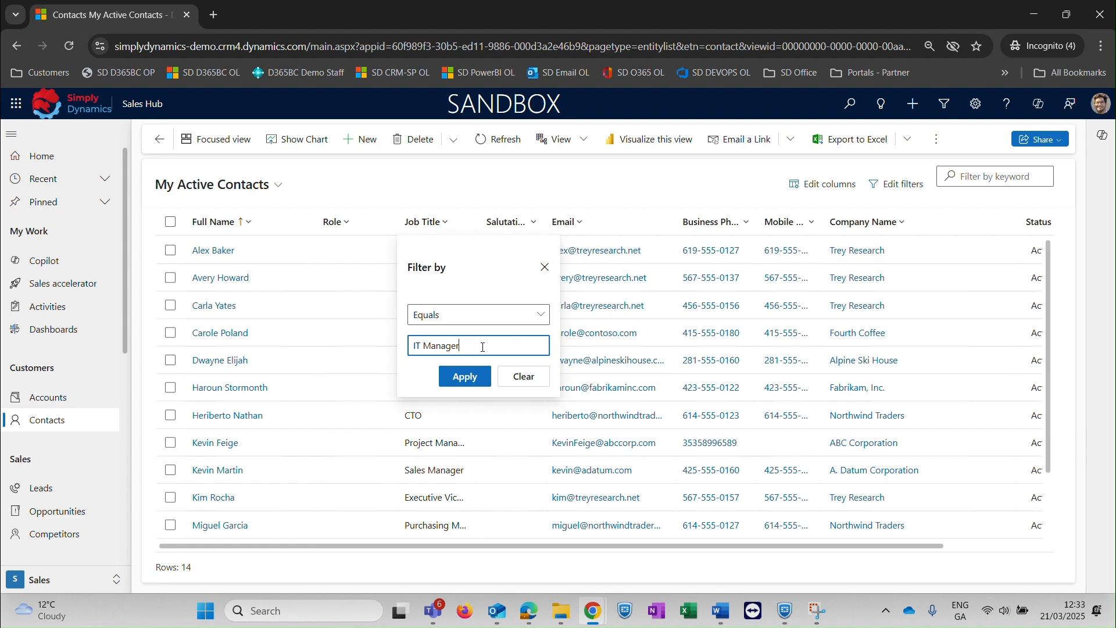
key("Return")
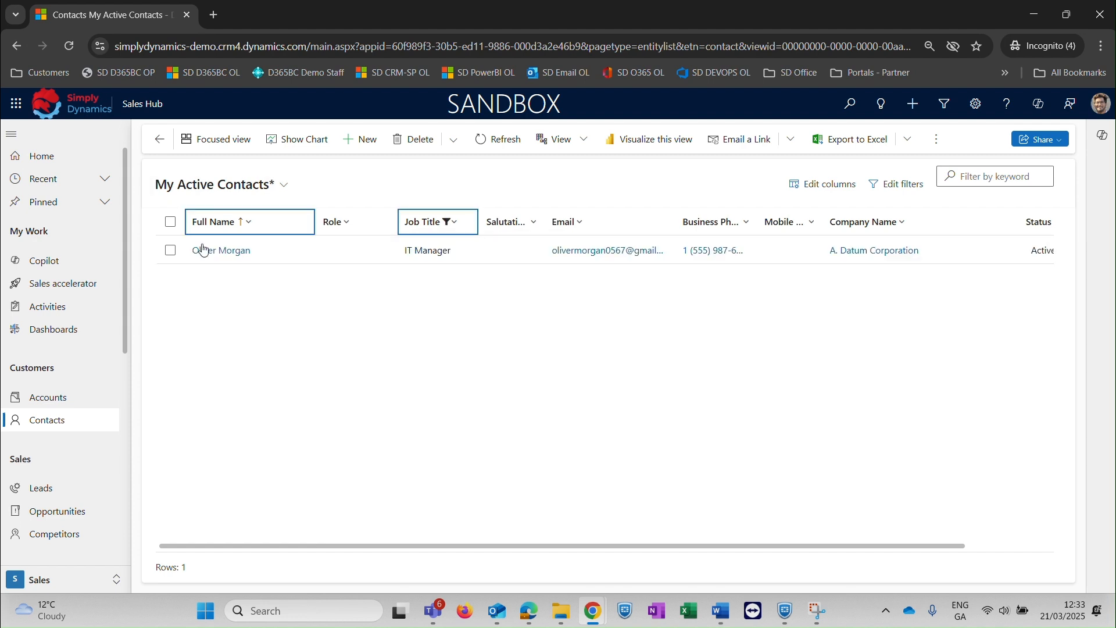
- Open the IT Manager's contact record and review its Summary timeline, Details and Insights
left_click(227, 250)
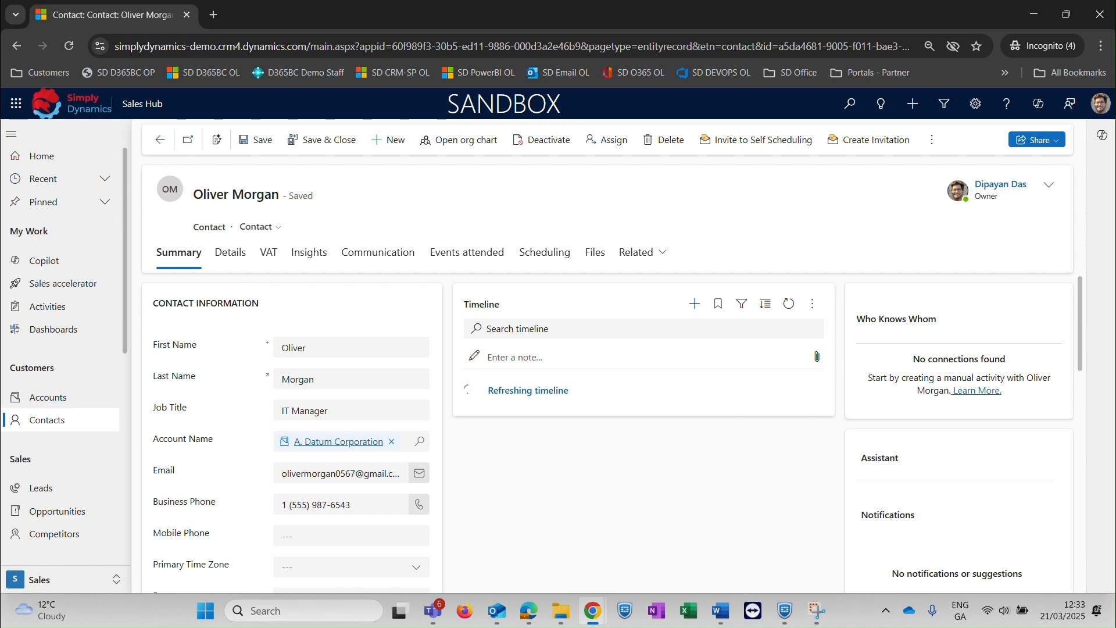
left_click_drag(1081, 295, 1012, 446)
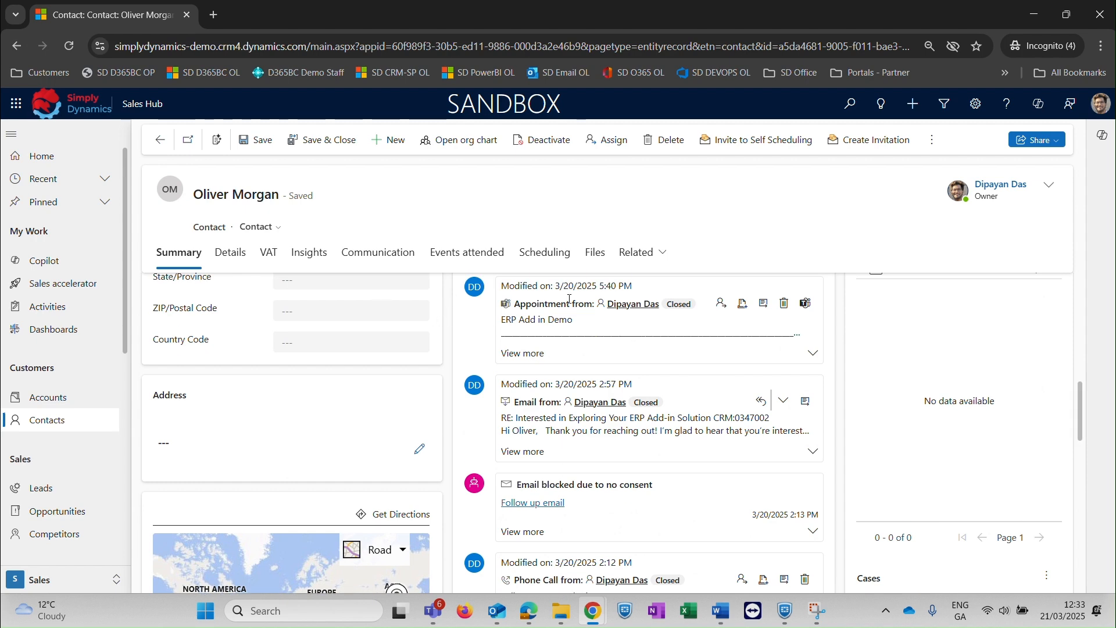
left_click(236, 259)
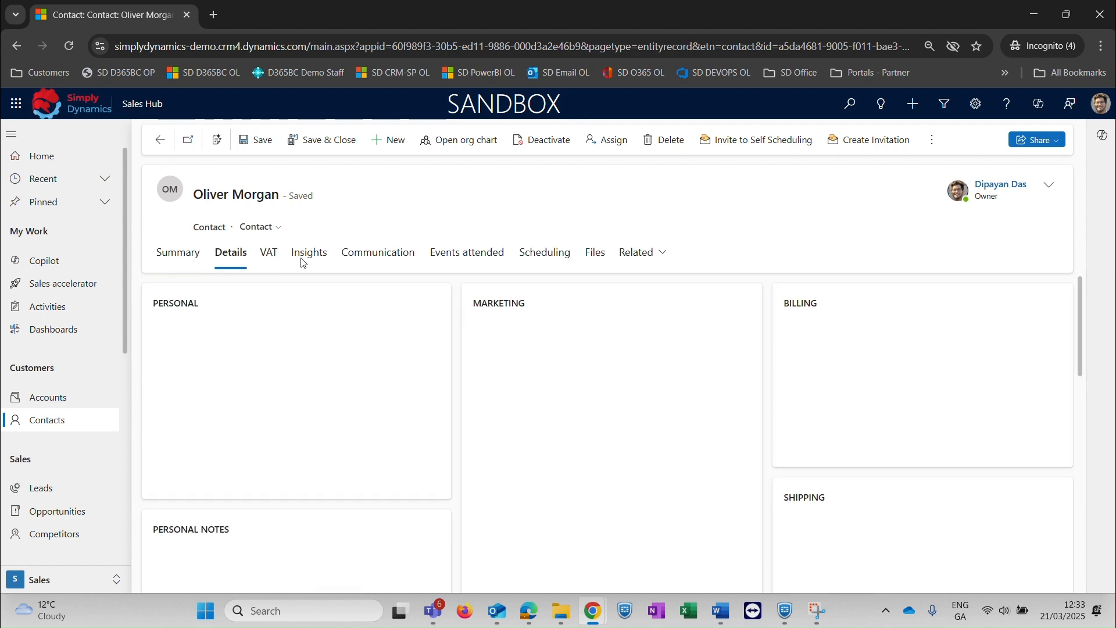
left_click(302, 256)
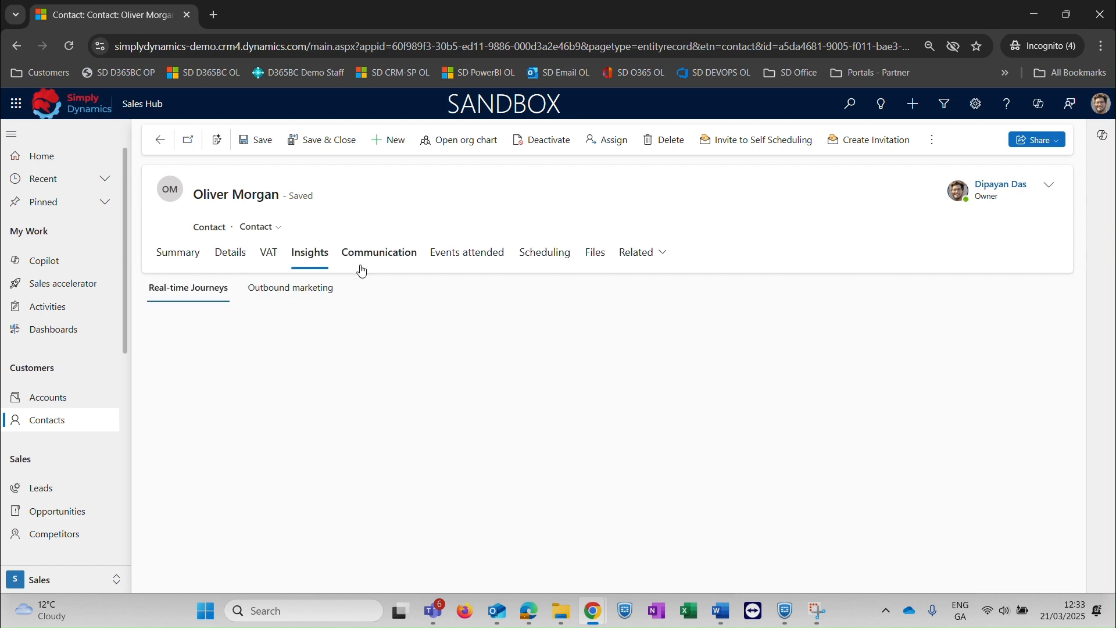
left_click(177, 255)
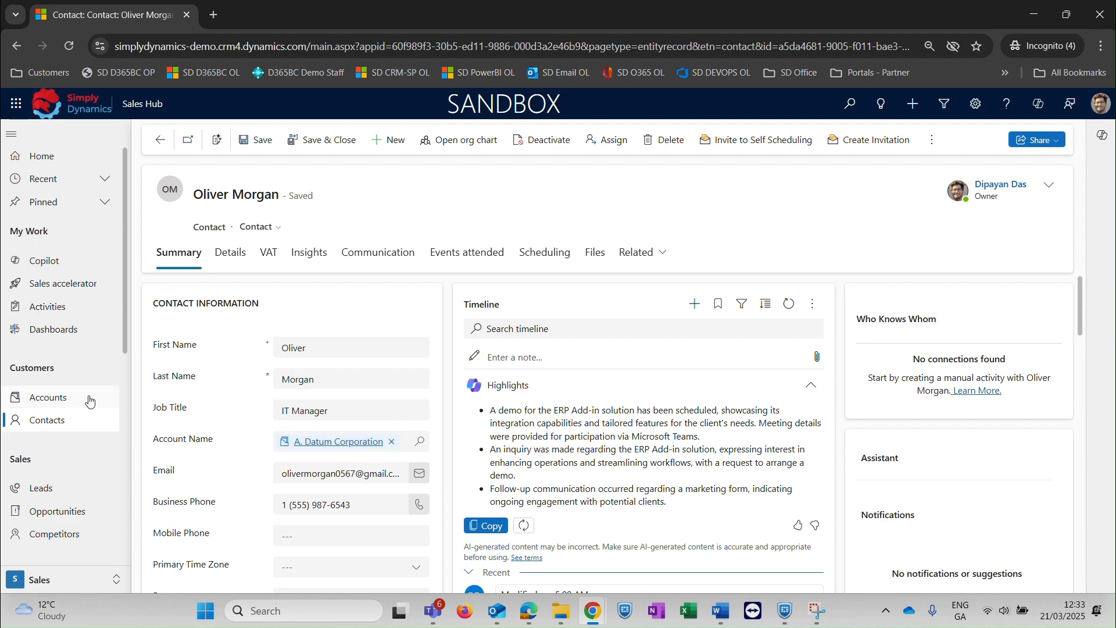
- Open the contact's linked A. Datum Corporation account and examine the items in its Applications project price list
left_click(353, 449)
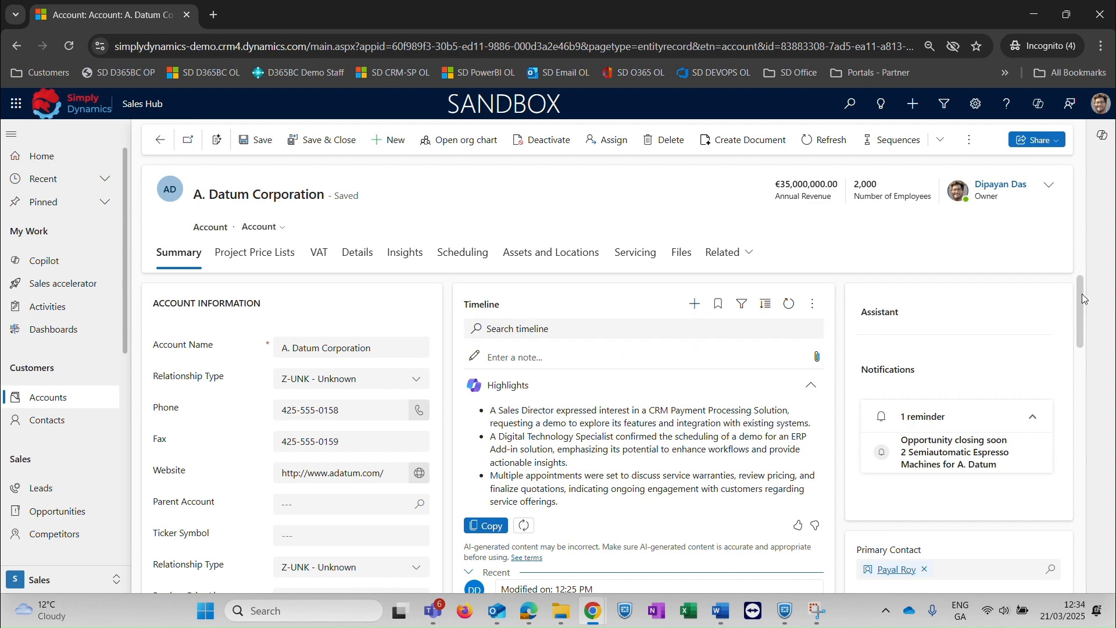
left_click_drag(1081, 294, 1062, 334)
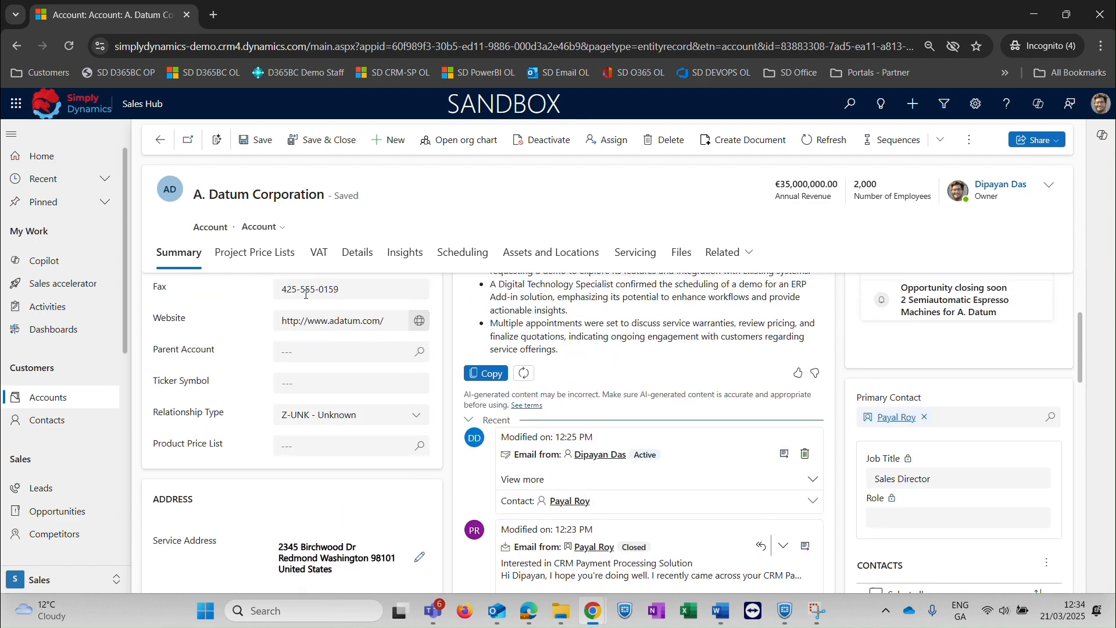
left_click(283, 256)
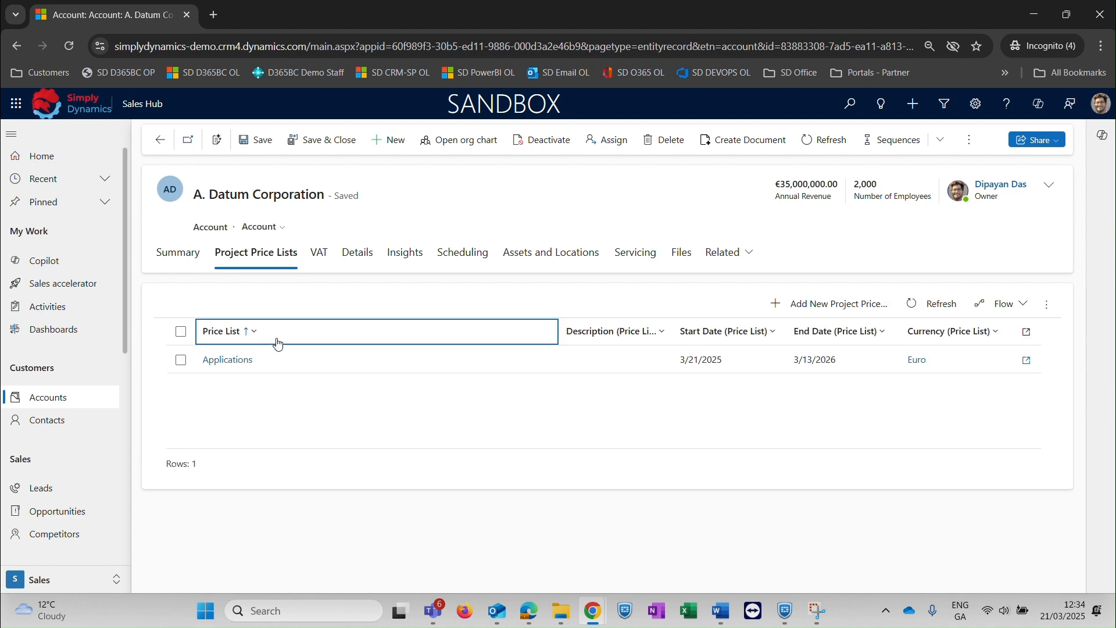
left_click(230, 364)
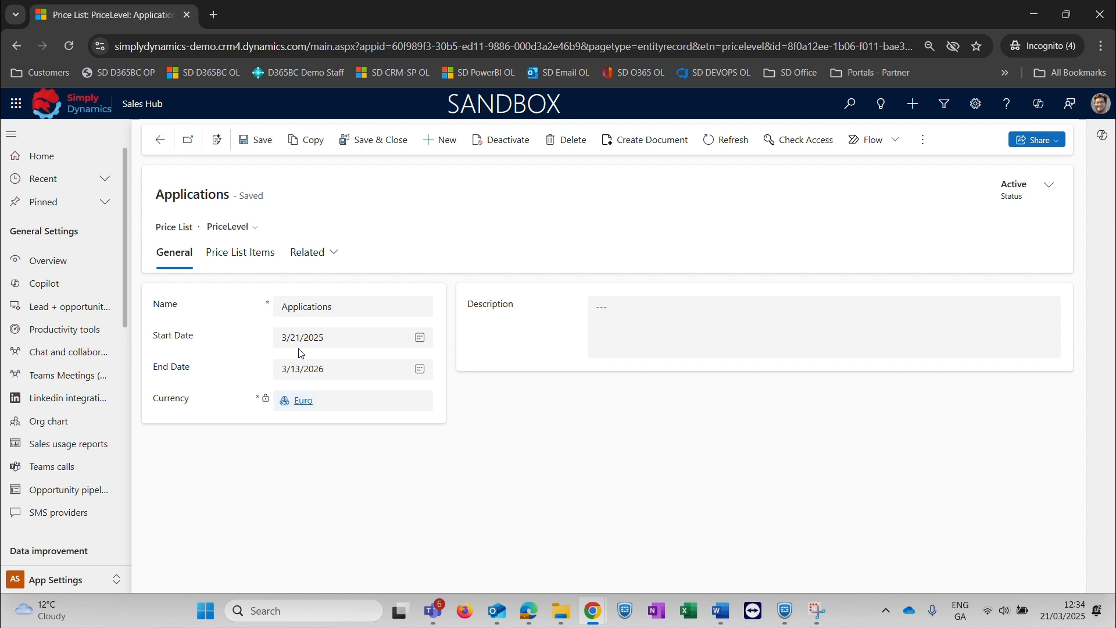
left_click(265, 262)
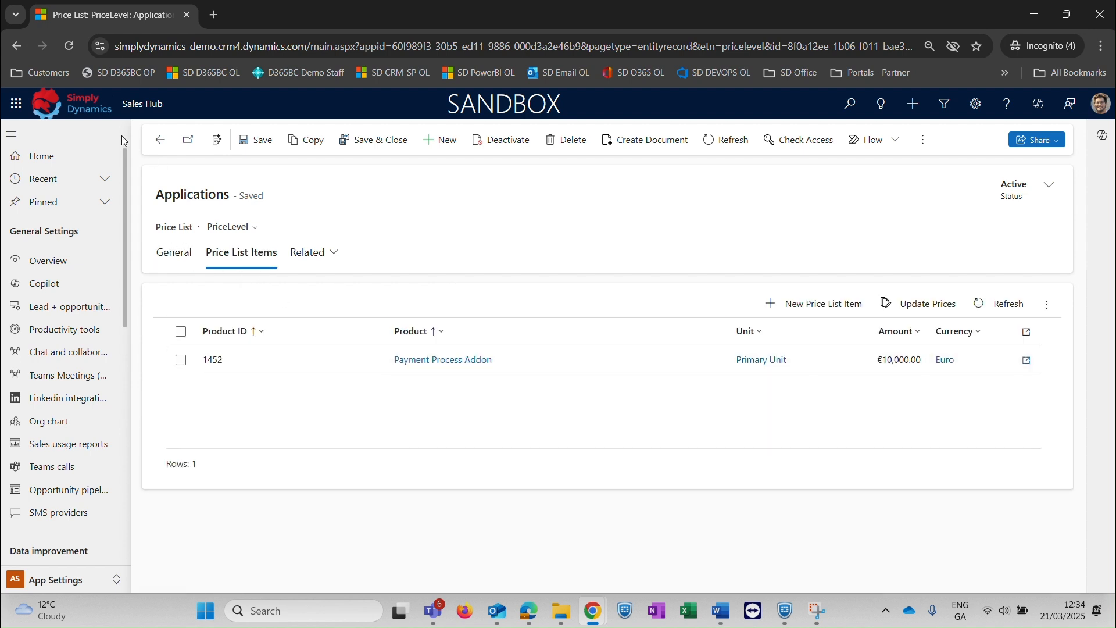
- Return to the IT Manager's contact record and review its contact information and timeline highlights
left_click(158, 141)
left_click(157, 143)
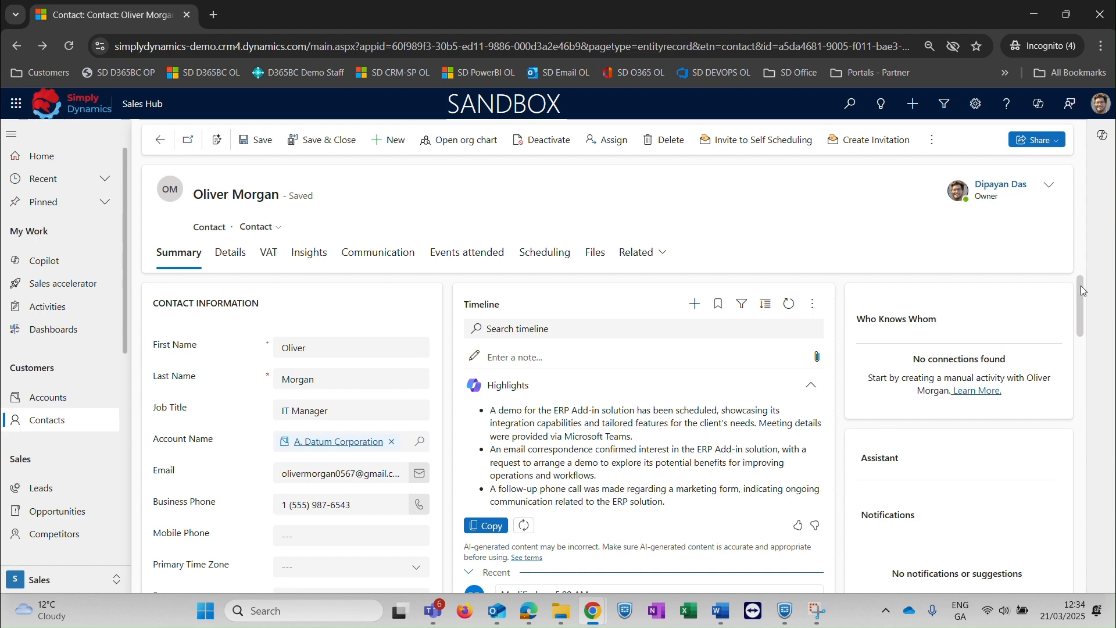
mouse_move(1081, 286)
left_mouse_down()
mouse_move(1071, 445)
mouse_move(1071, 334)
mouse_move(1079, 327)
mouse_move(1085, 339)
mouse_move(1087, 304)
left_mouse_up()
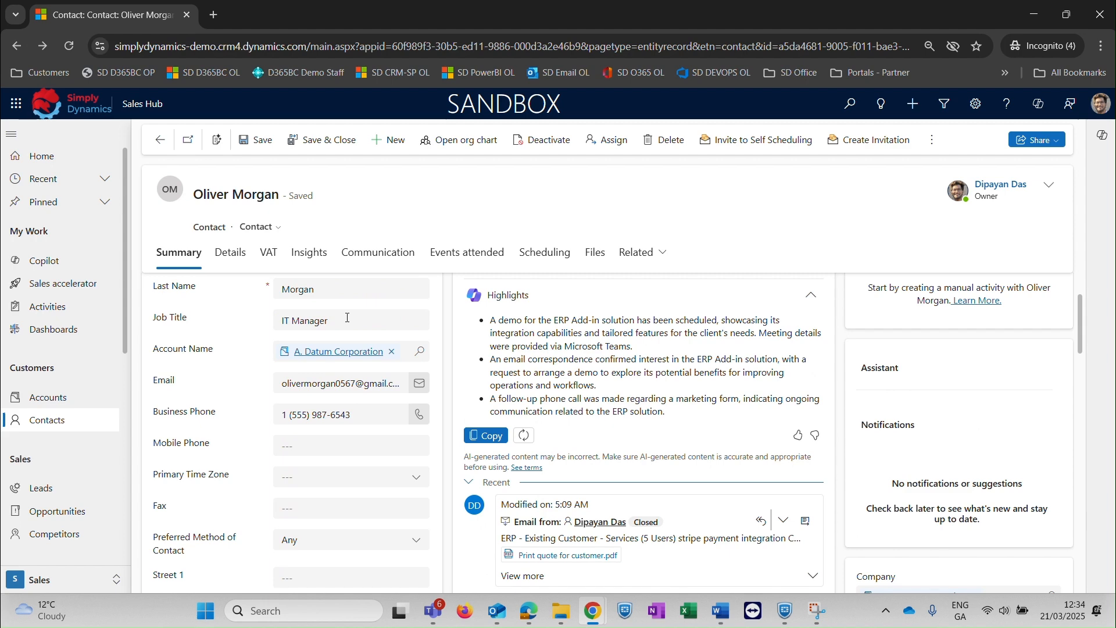
- Reopen the A. Datum Corporation account and review its summary, timeline, primary contact and associated contacts
left_click(323, 352)
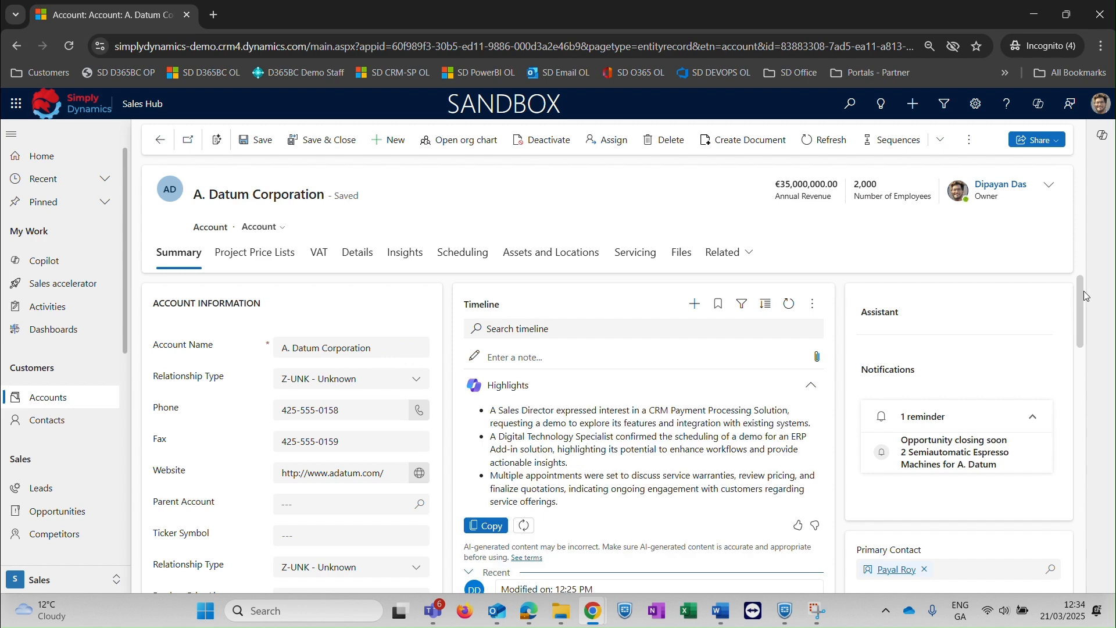
scroll(1083, 295, "down", 1)
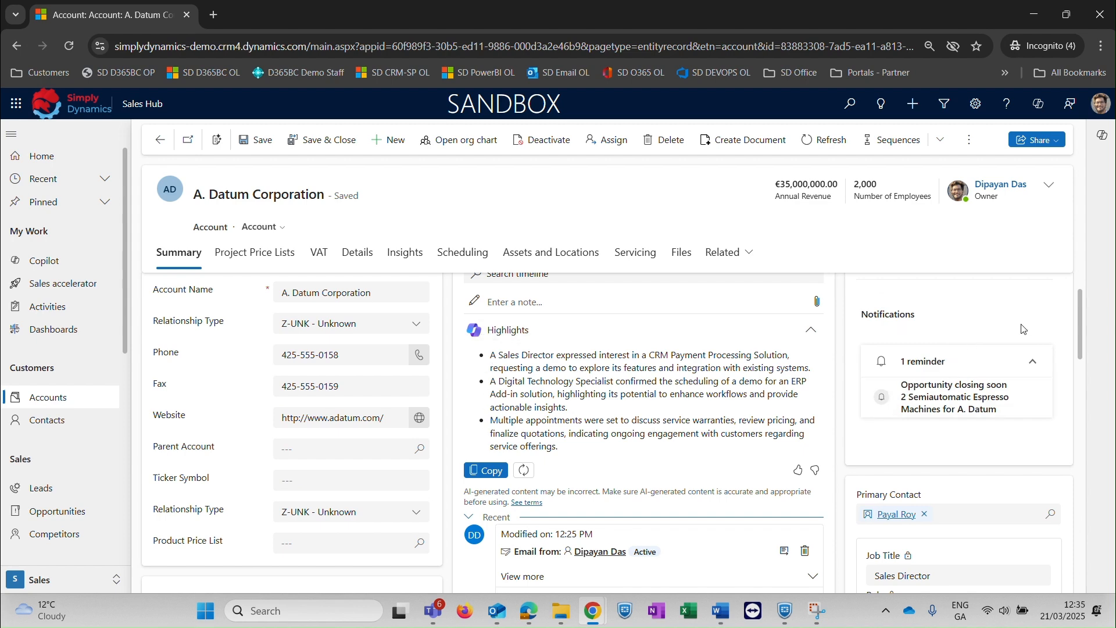
left_click_drag(1080, 314, 1083, 357)
mouse_move(896, 337)
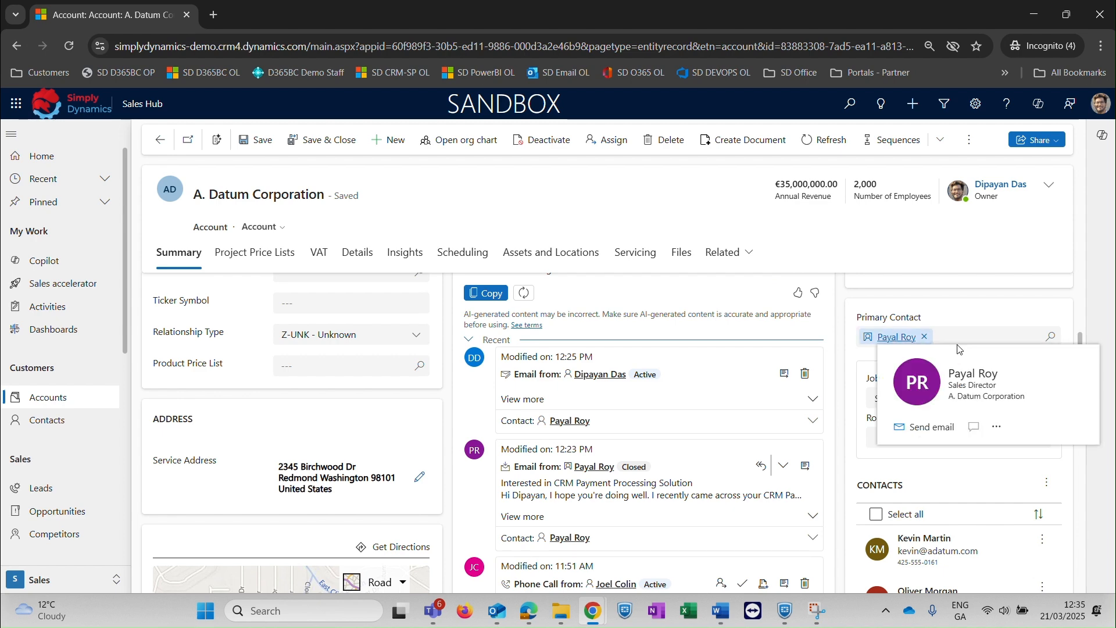
left_click_drag(1081, 342, 1081, 375)
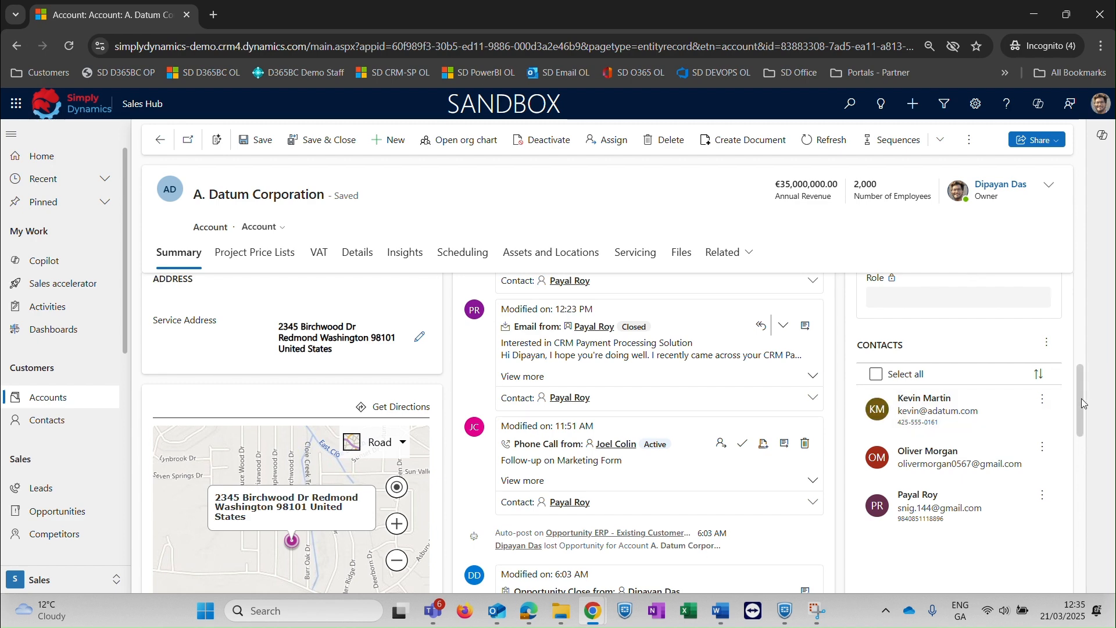
left_click_drag(1084, 397, 1092, 311)
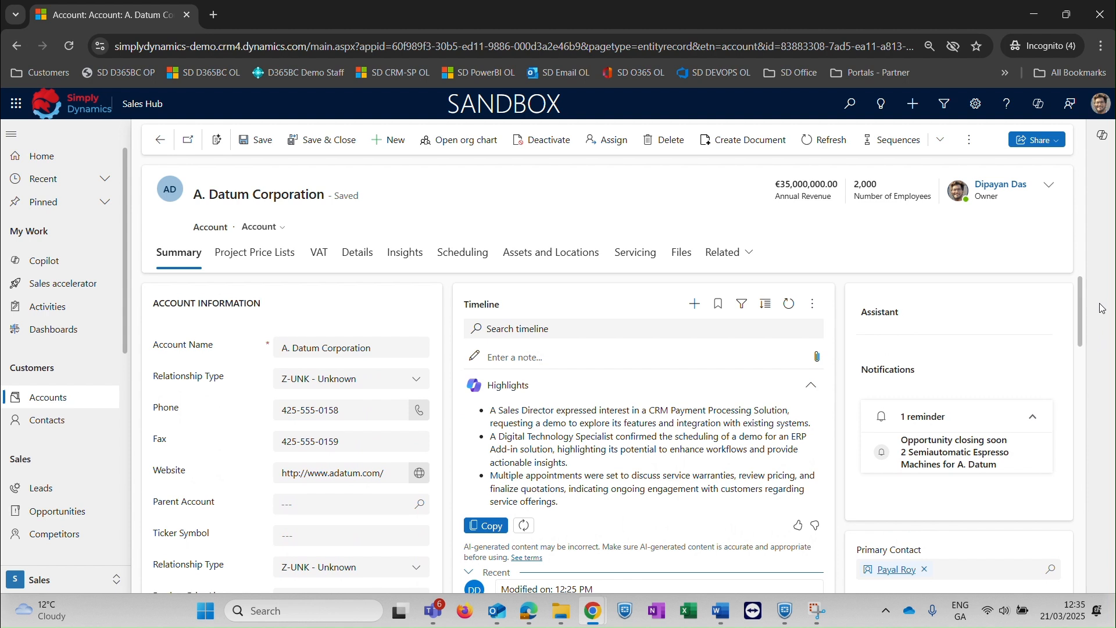
- Open the account's Applications price list and review its price list items and general details
left_click(253, 260)
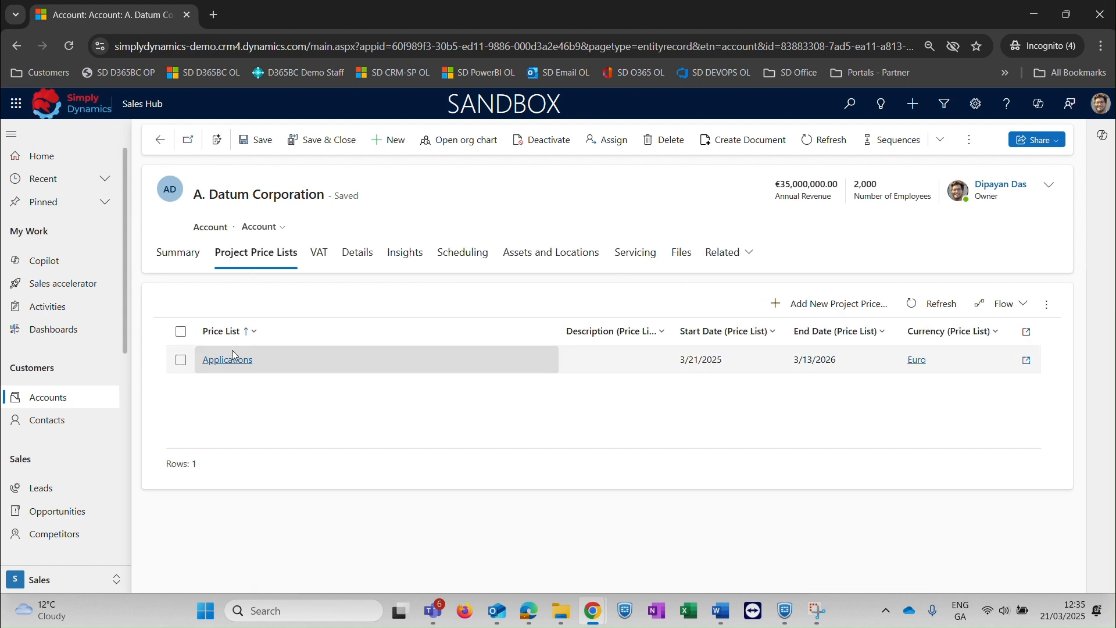
left_click(228, 360)
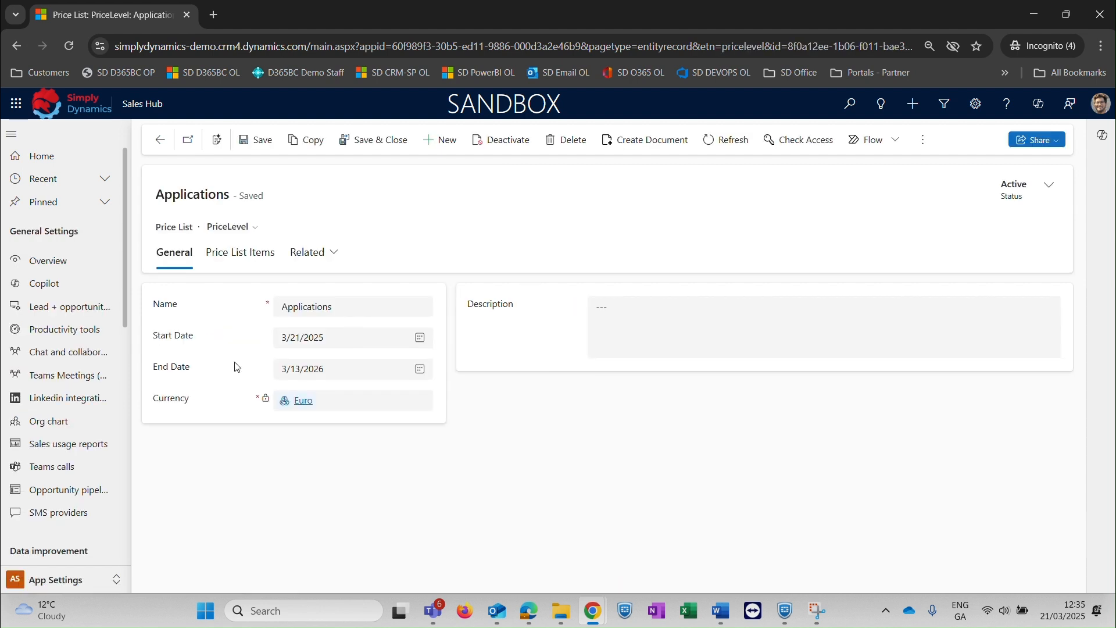
left_click(237, 252)
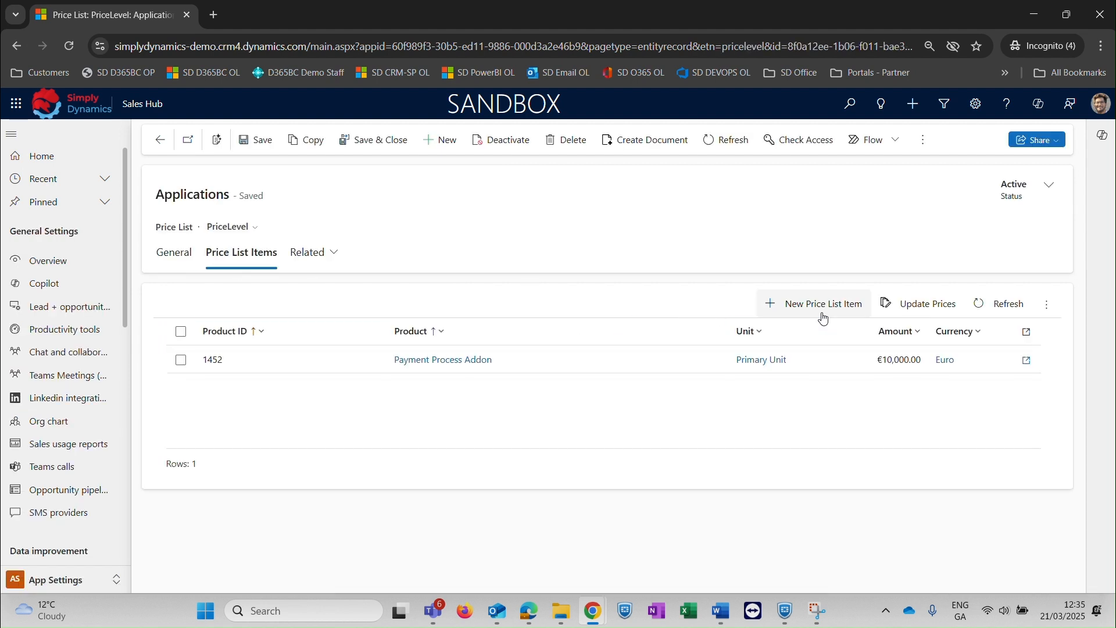
left_click(171, 258)
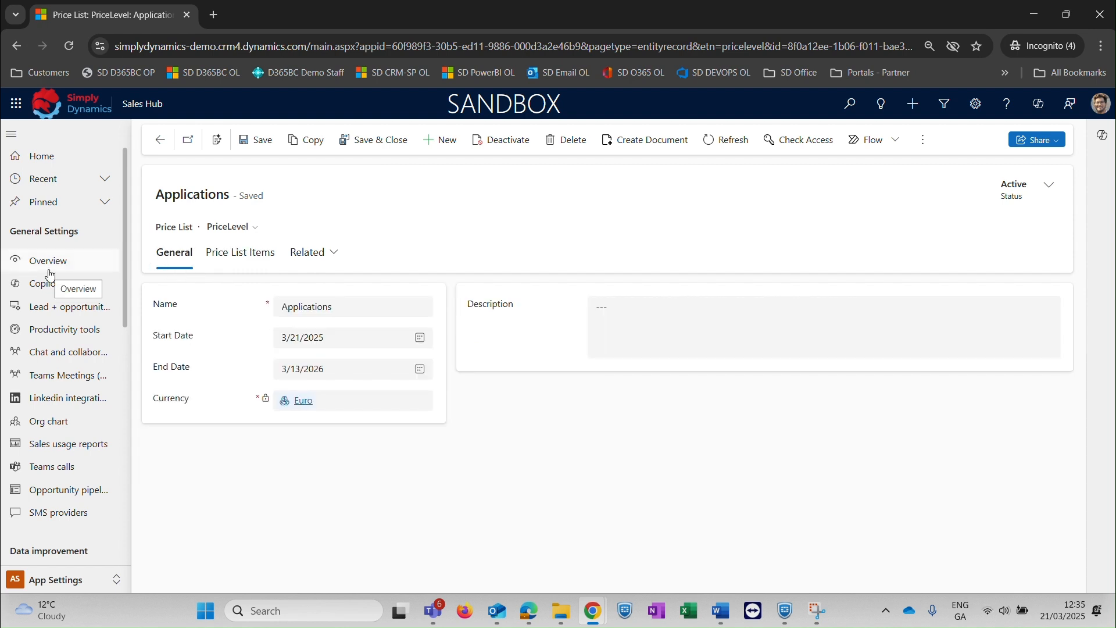
- Return to the A. Datum Corporation account's summary and examine its annual revenue, number of employees and owner
left_click(160, 140)
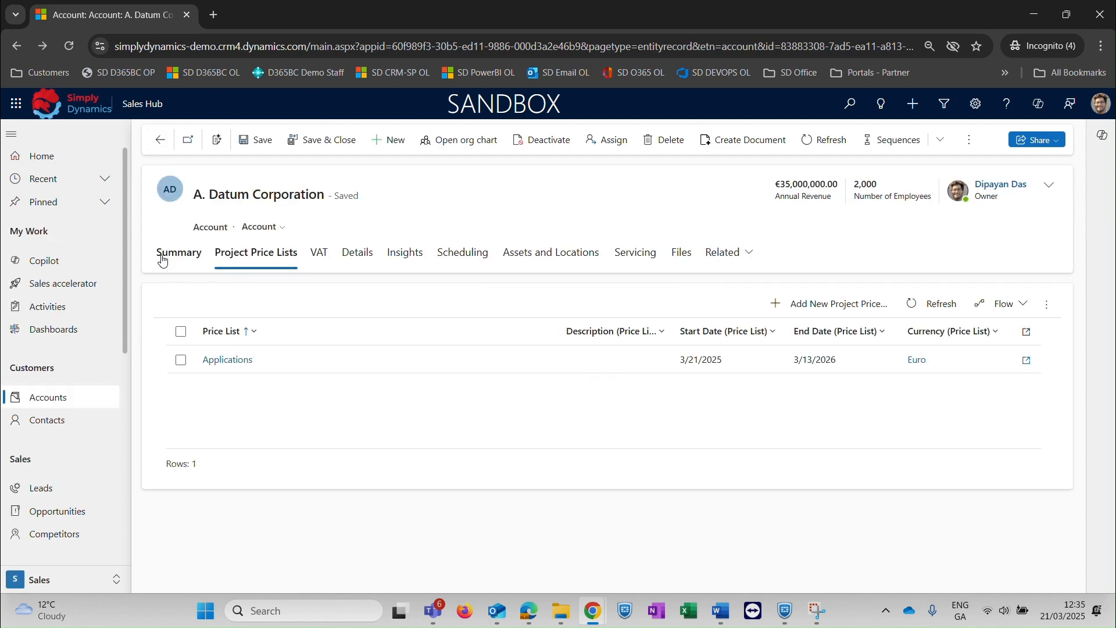
left_click(168, 254)
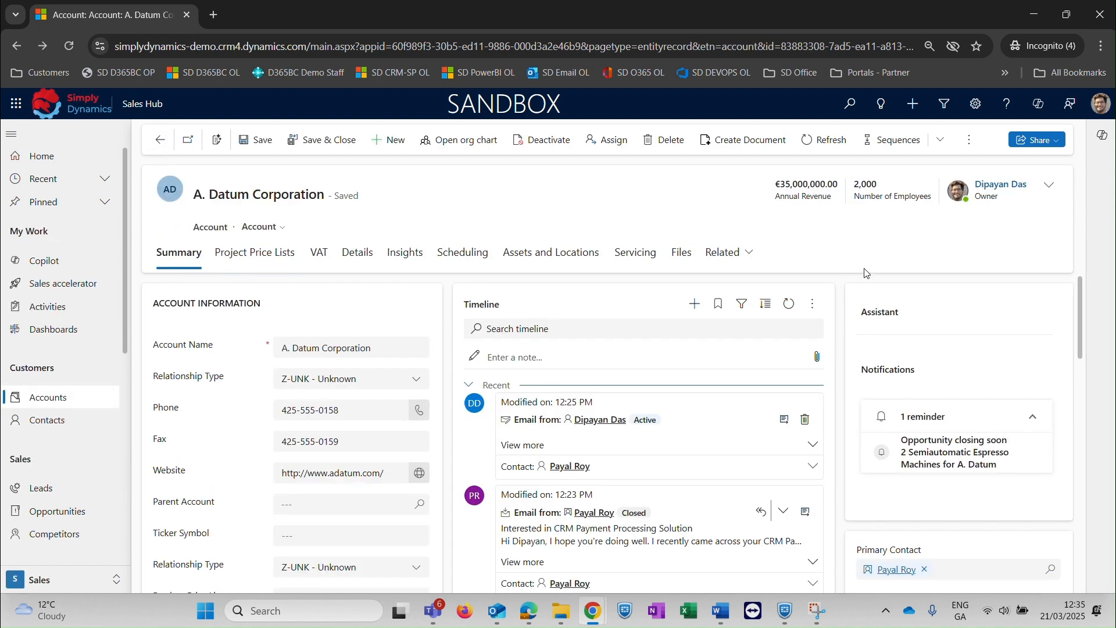
left_click(1049, 185)
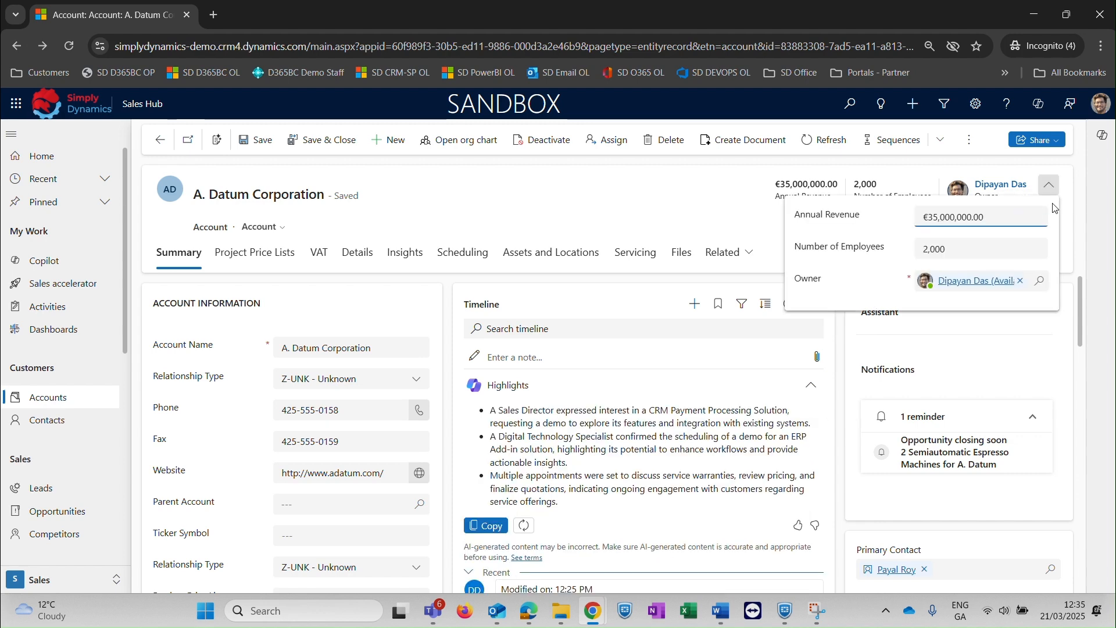
left_click(1049, 186)
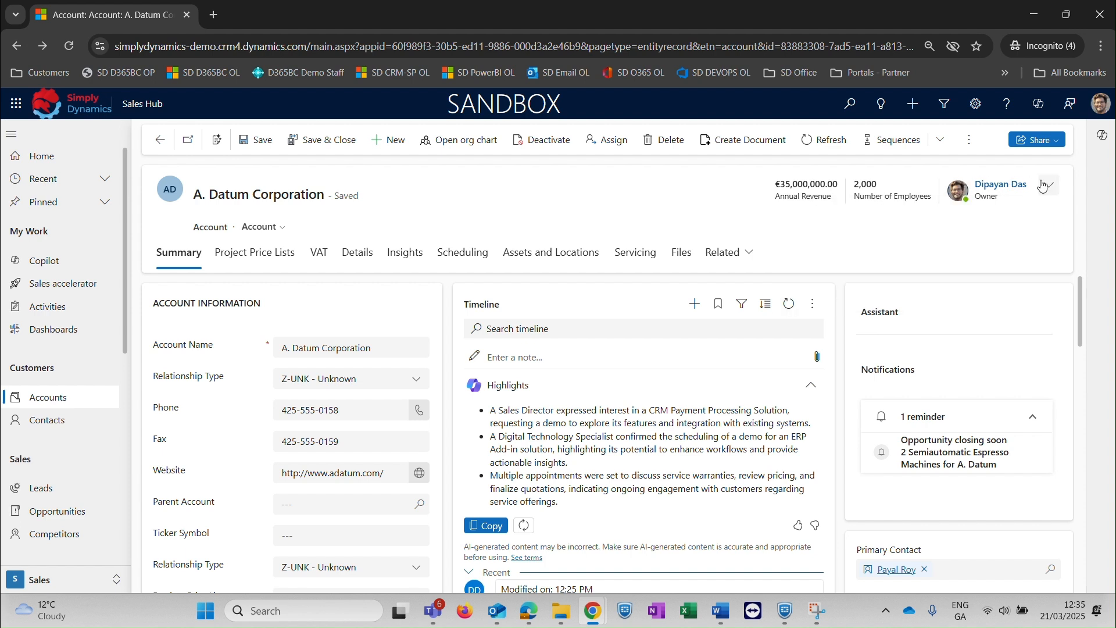
left_click(1050, 185)
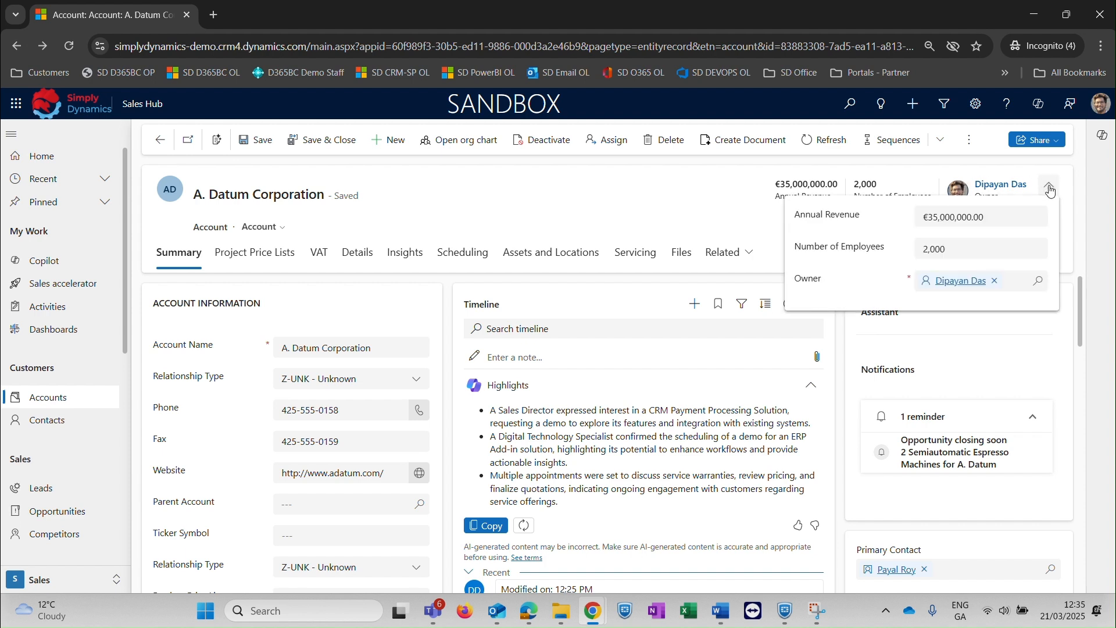
left_click(973, 320)
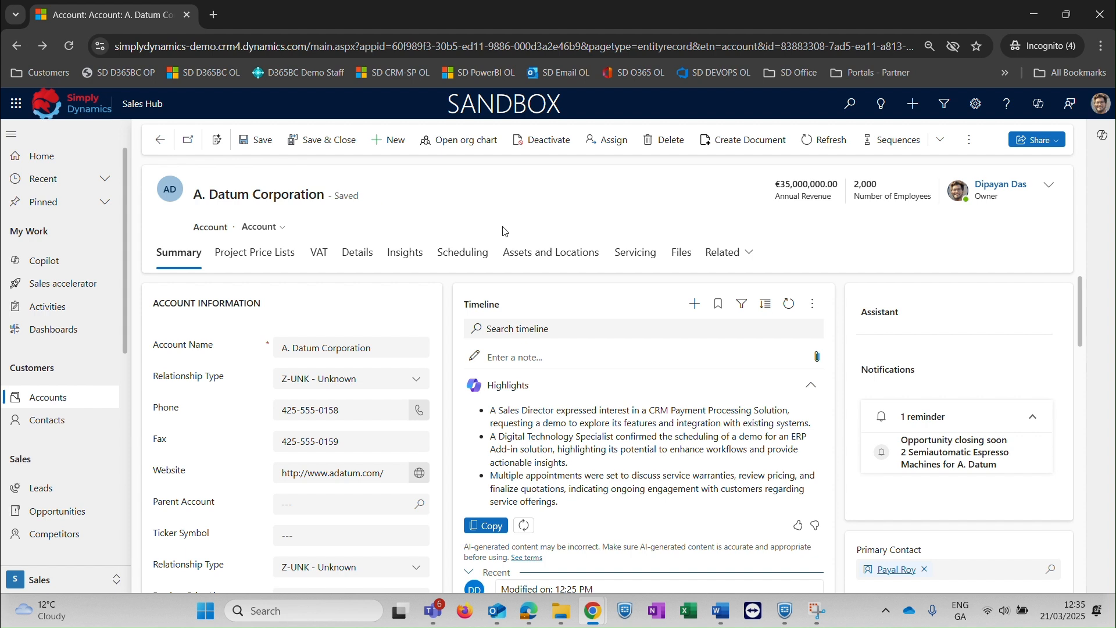
key("alt+Tab")
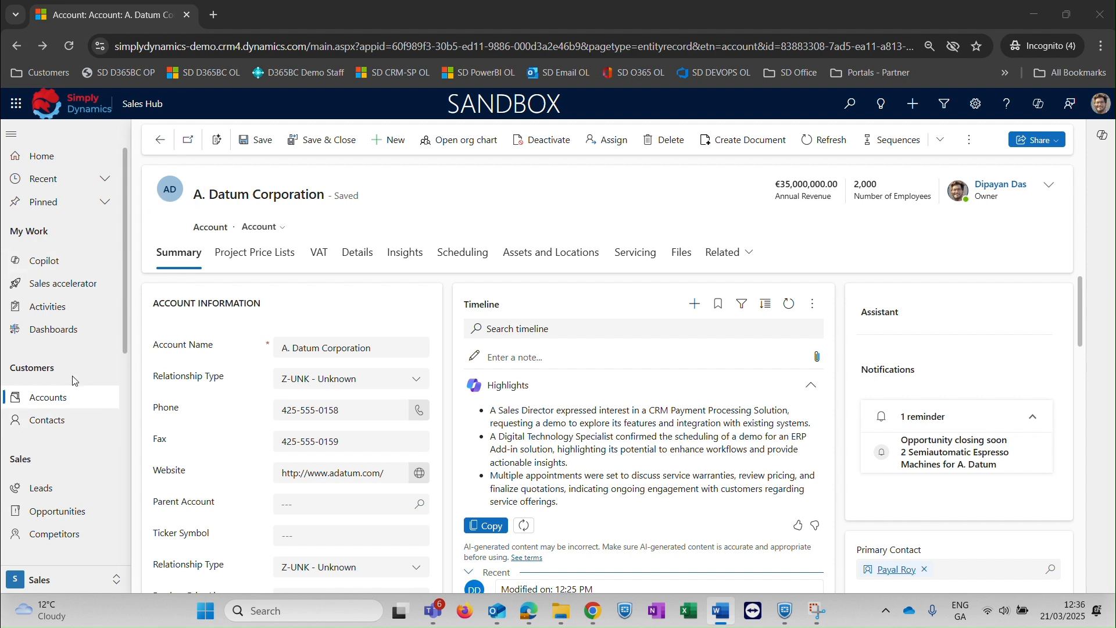
- Open the A. Datum Corporation Sales Director's record from My Active Contacts and review its contact information and timeline highlights
left_click(60, 423)
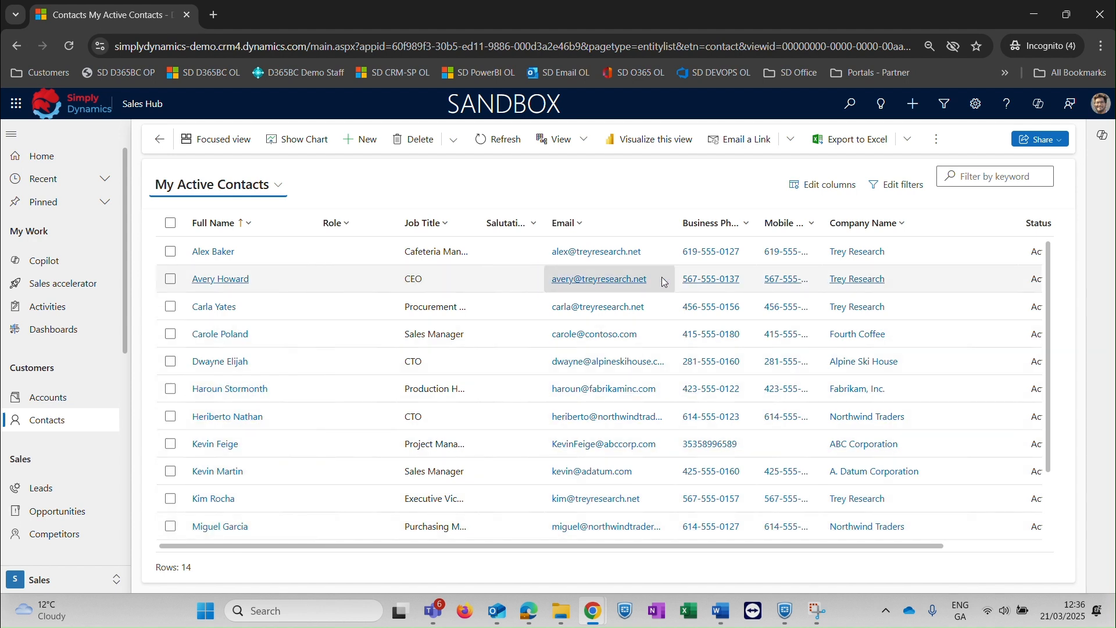
scroll(1053, 284, "down", 3)
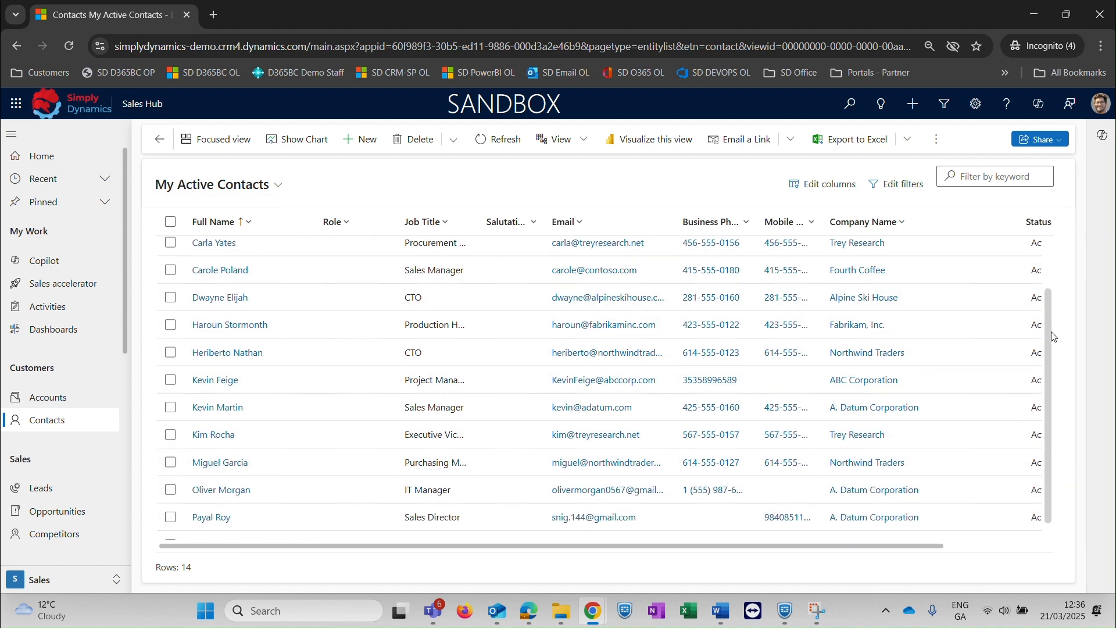
left_click(212, 499)
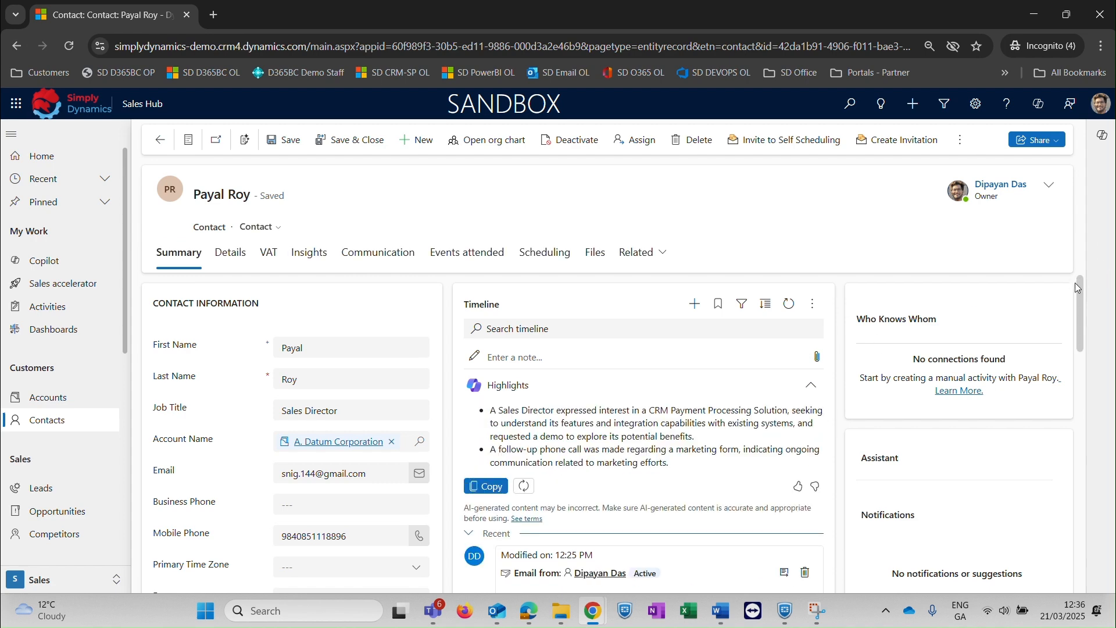
left_click_drag(1077, 282, 1076, 315)
key("alt+Tab")
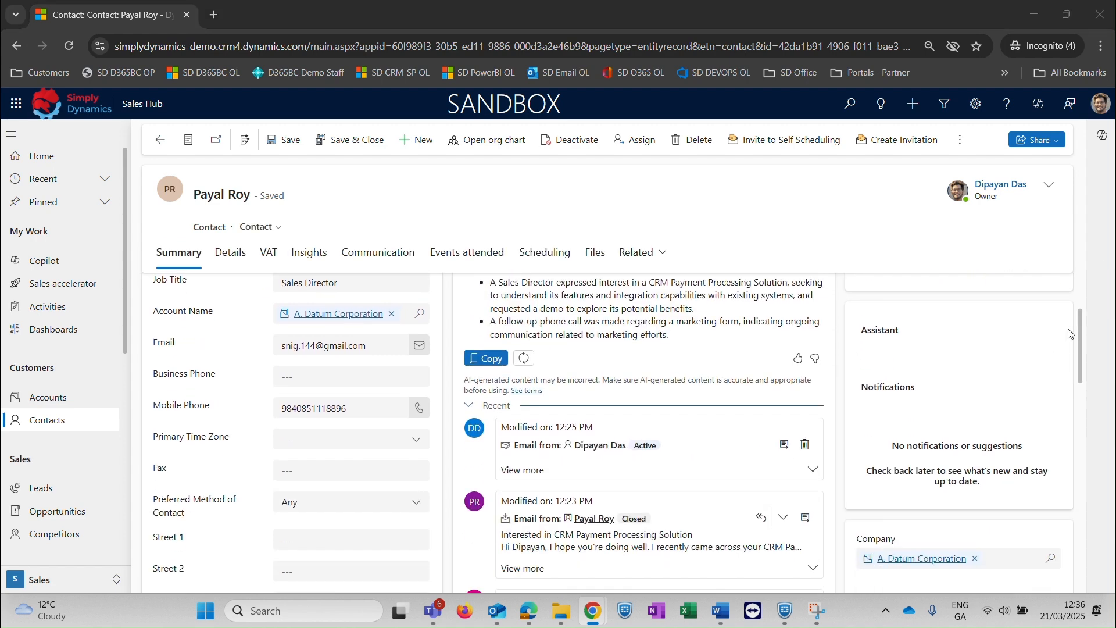
left_click(1048, 303)
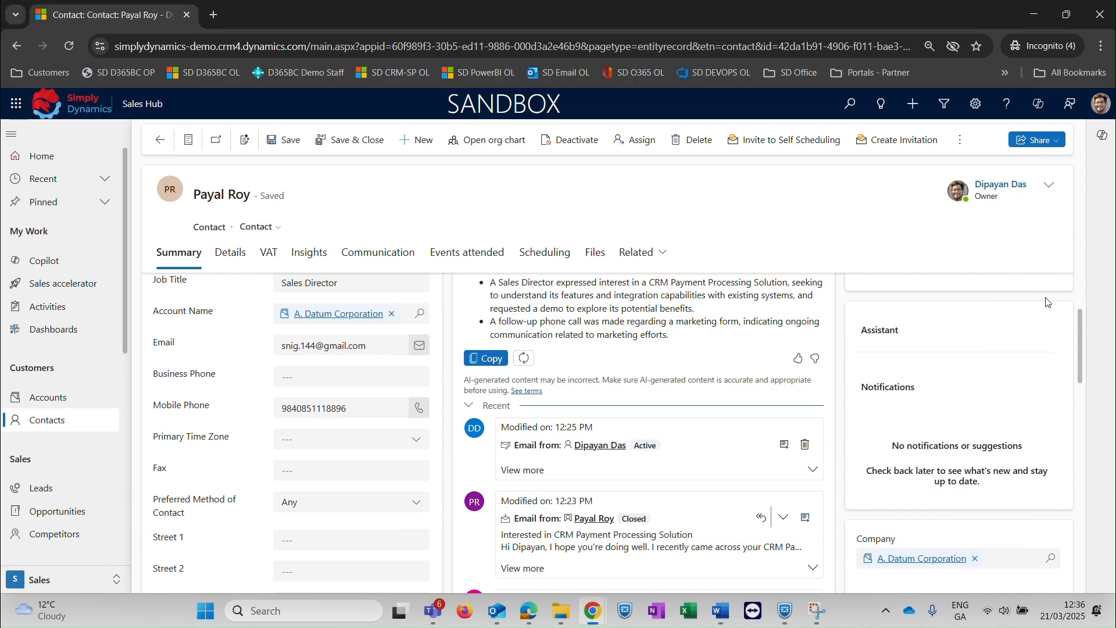
- Switch to the Outlook email, reopen Copilot for Sales and review its key sales info, contacts and opportunities
key("alt+Tab")
key("alt+Tab")
key("alt+Tab")
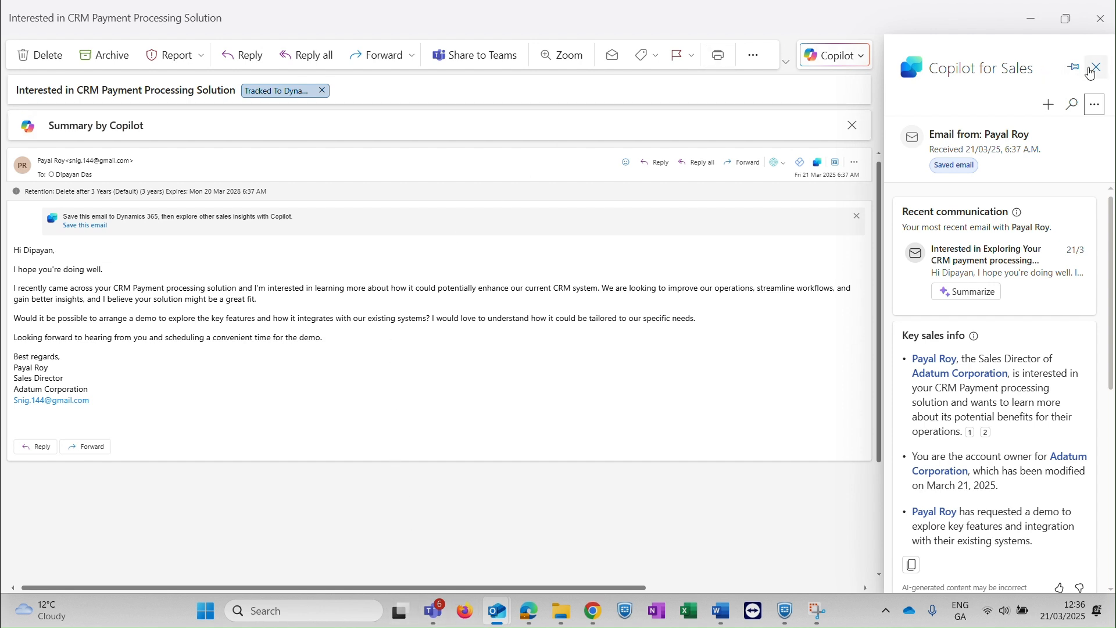
left_click(1097, 67)
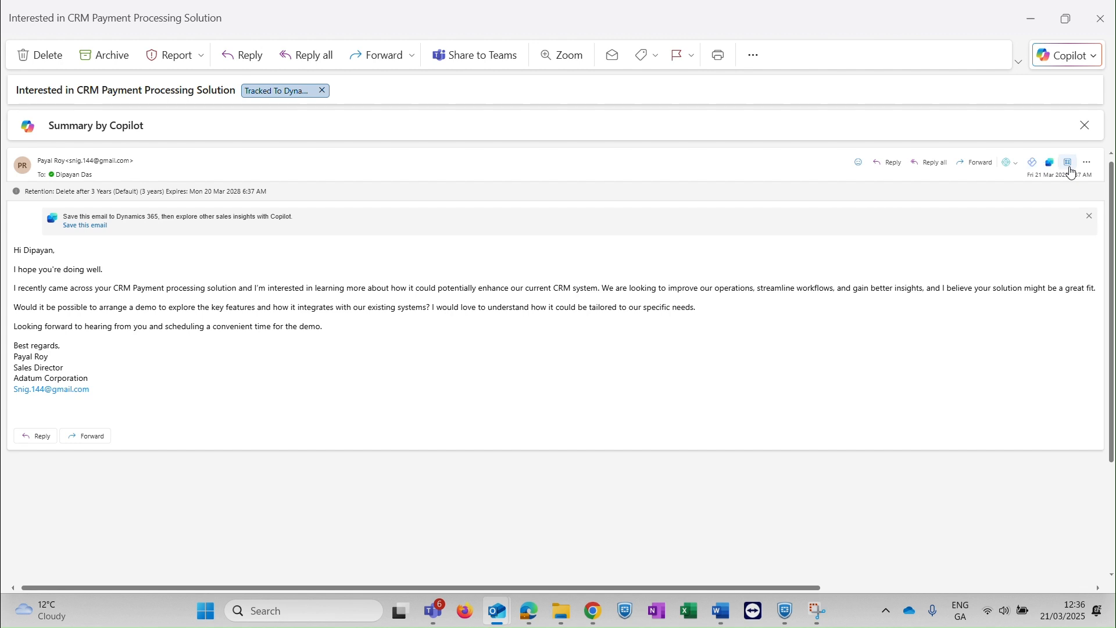
left_click(1051, 163)
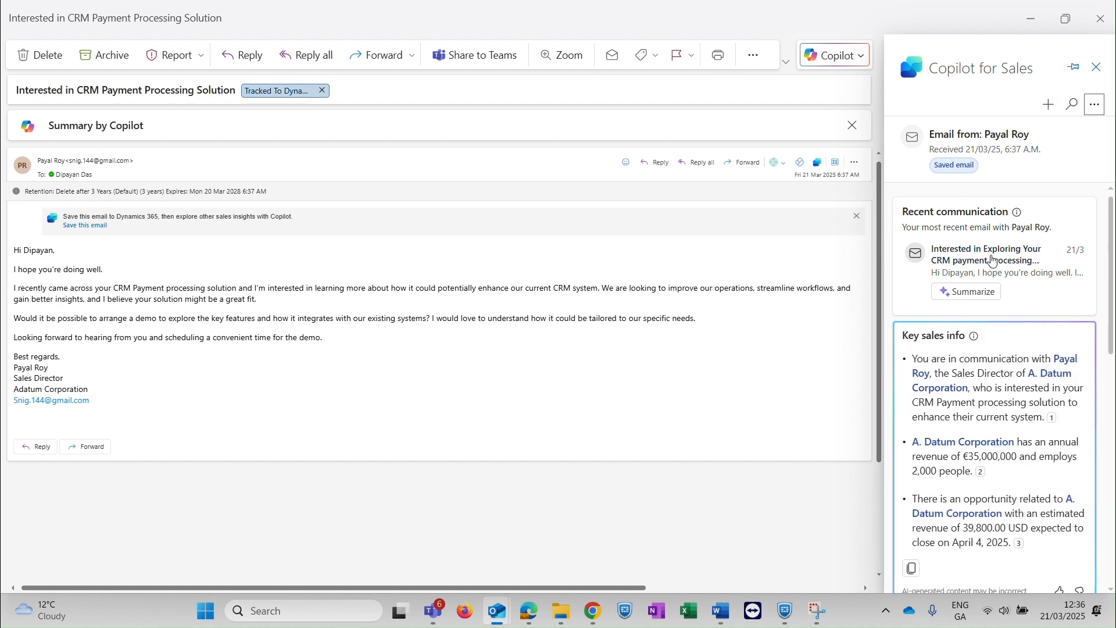
scroll(1114, 235, "down", 6)
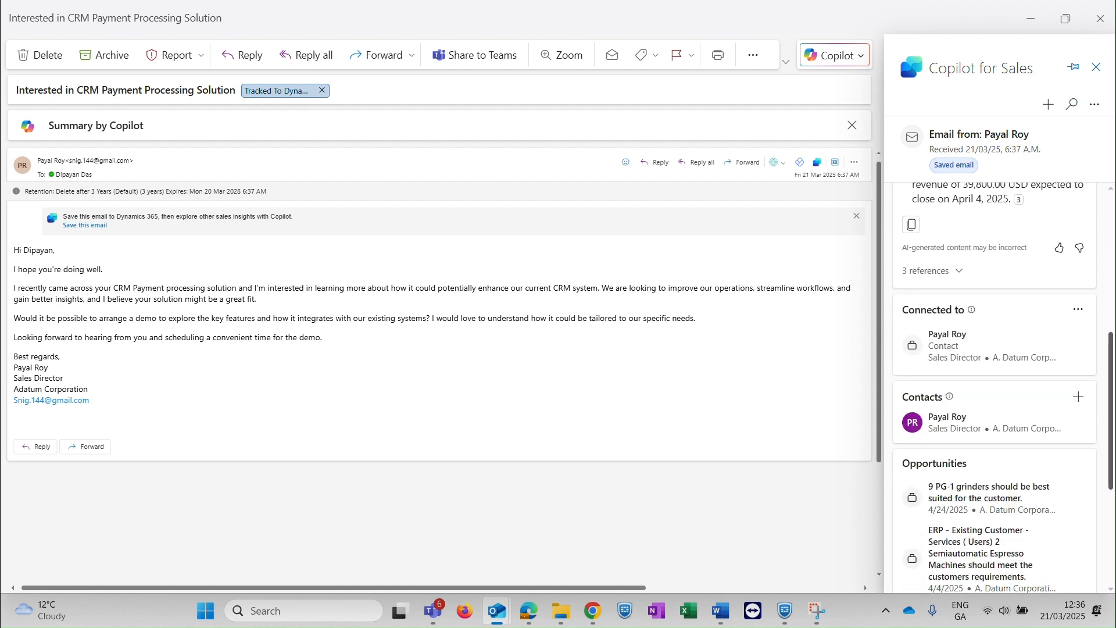
scroll(1003, 387, "up", 5)
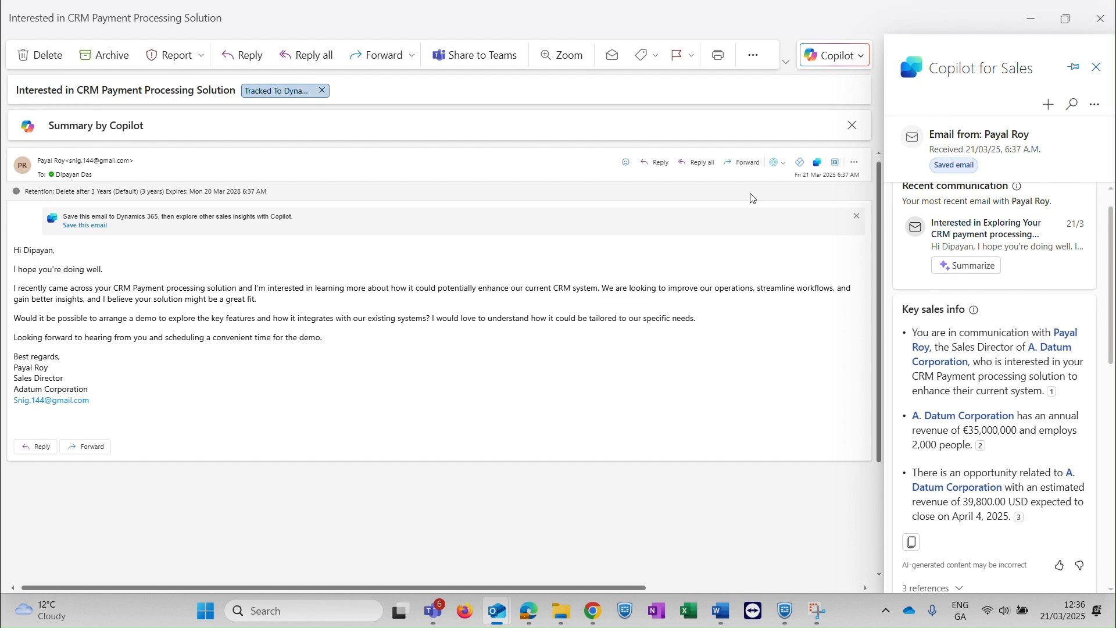
- Return to the Sales Director's contact in Sales Hub and read the full "Interested in CRM Payment Processing Solution" email in the timeline
key("alt+Tab")
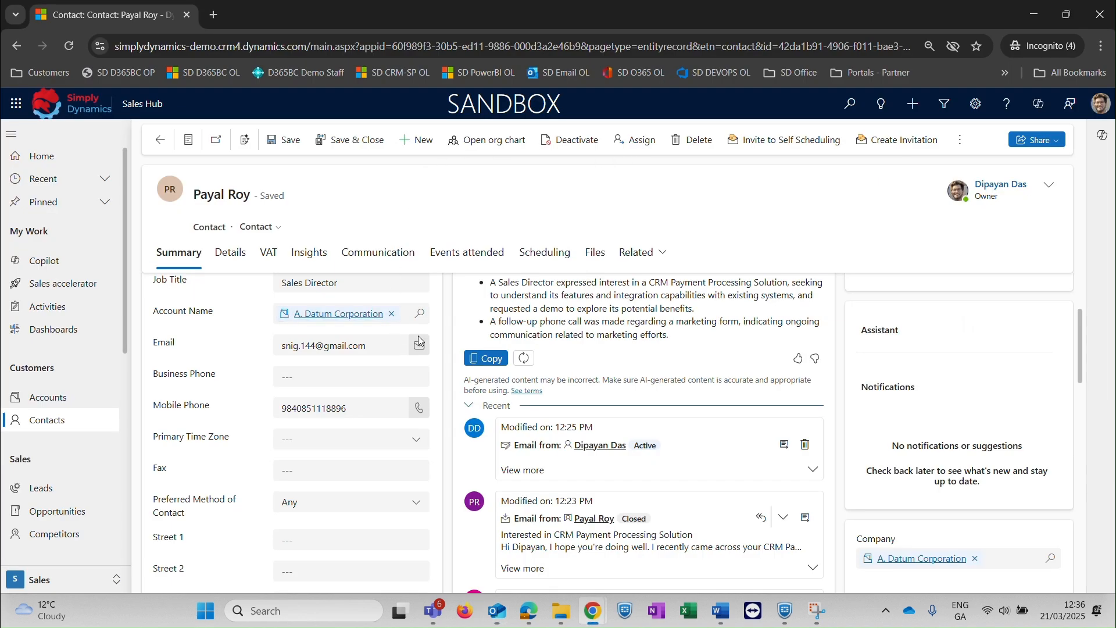
mouse_move(1076, 332)
left_mouse_down()
mouse_move(1082, 302)
mouse_move(1075, 351)
left_mouse_up()
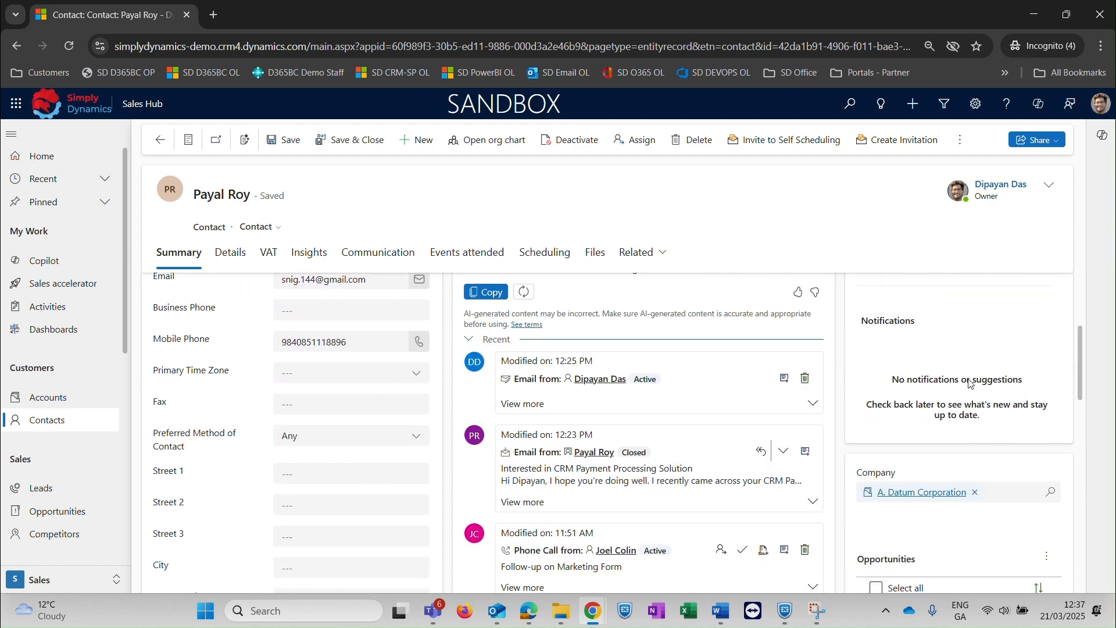
left_click_drag(1080, 343, 1079, 344)
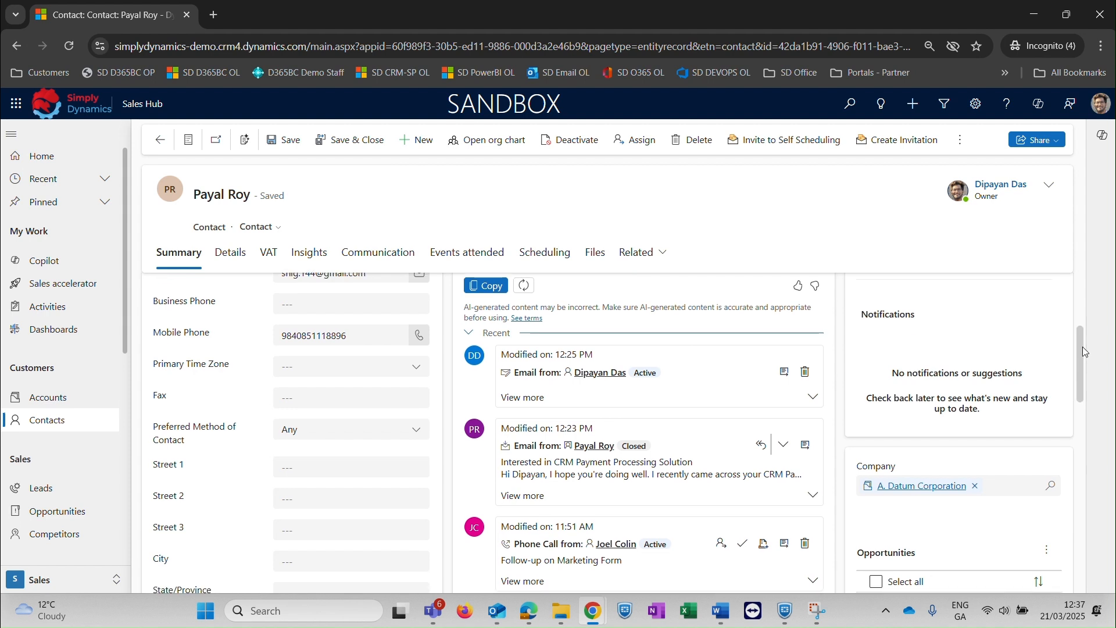
scroll(1082, 347, "down", 1)
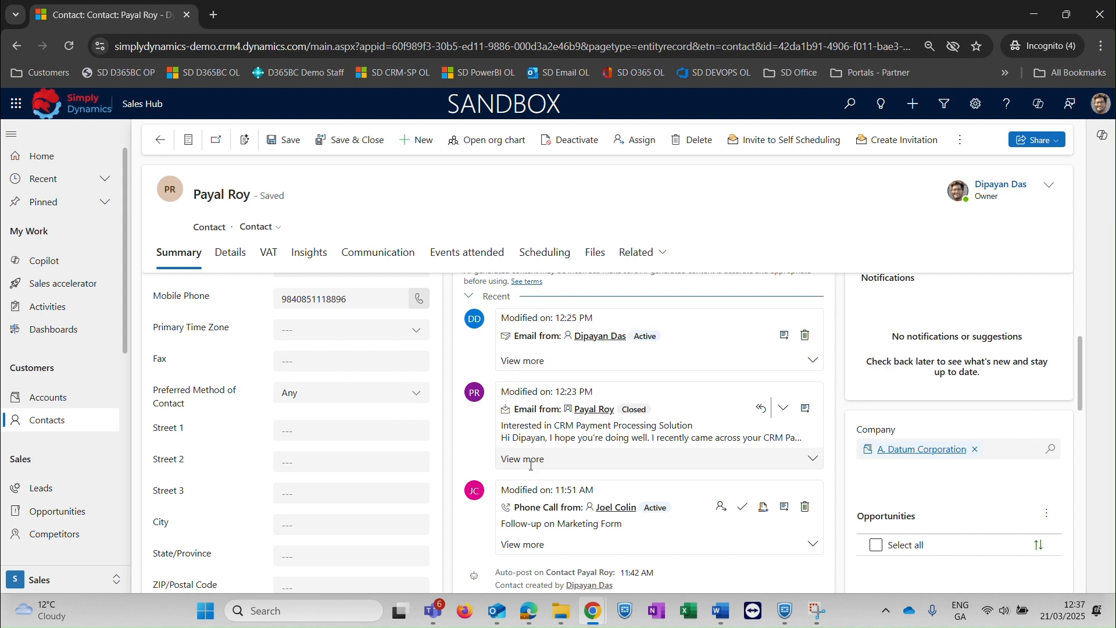
left_click(530, 465)
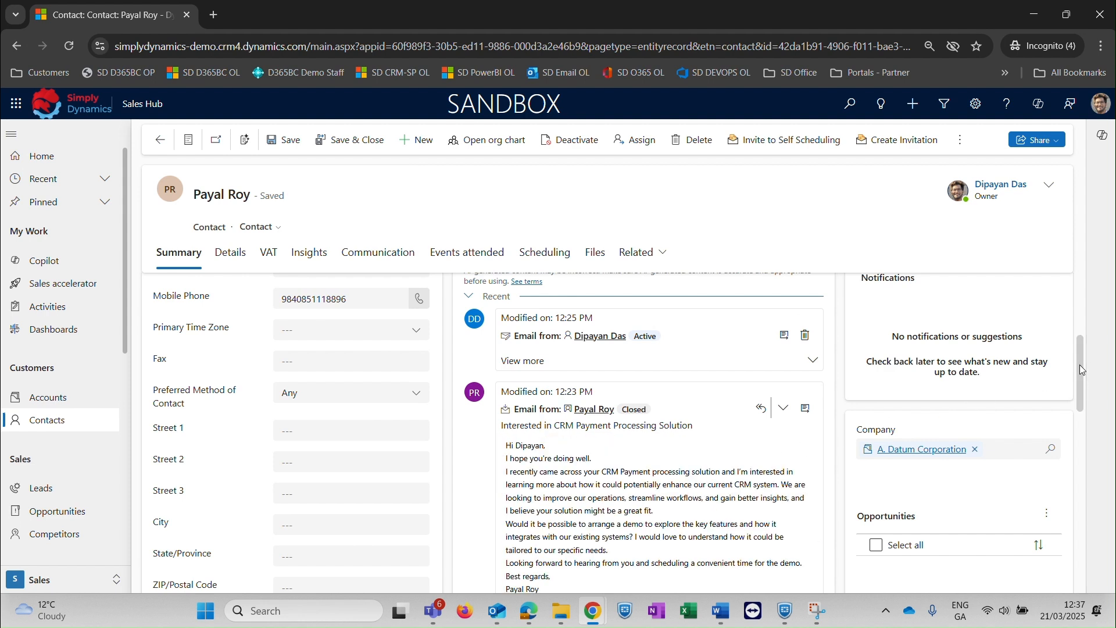
mouse_move(1080, 365)
left_mouse_down()
mouse_move(1082, 393)
mouse_move(1086, 382)
left_mouse_up()
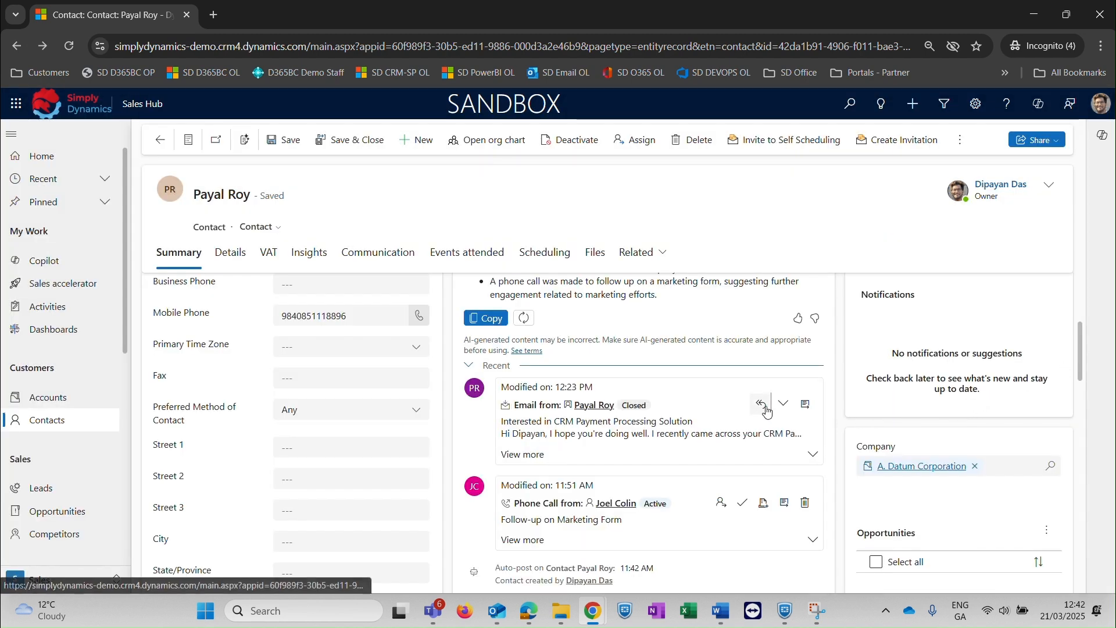
- Draft a reply to the CRM Payment Processing Solution email, offering a demo and asking for a convenient time, with a blank line before "Best regards"
left_click(767, 409)
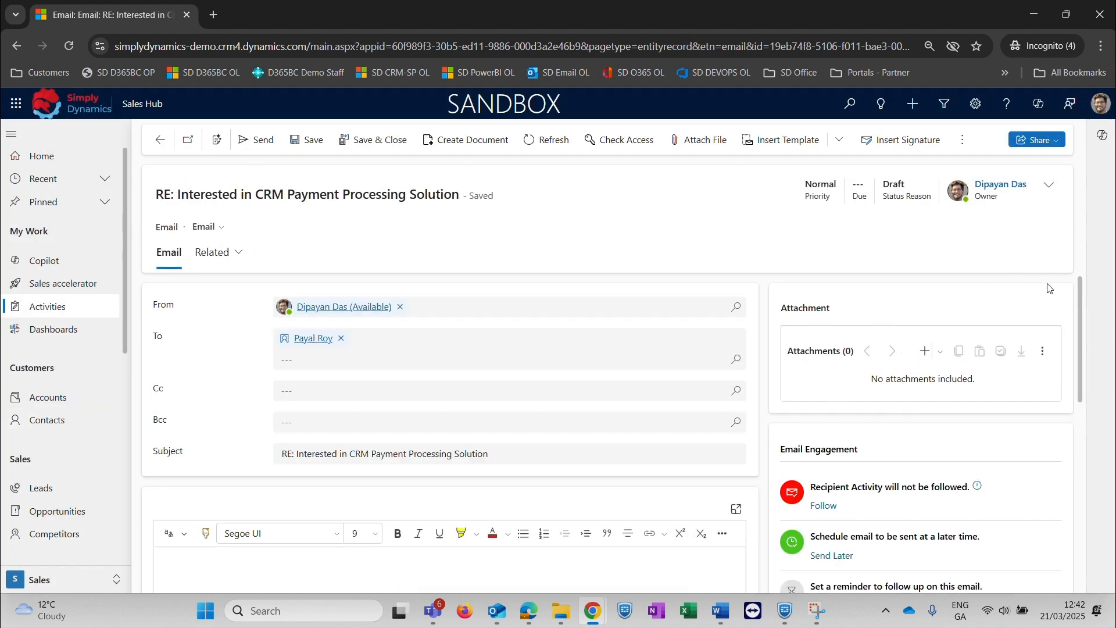
left_click_drag(1080, 314, 1082, 378)
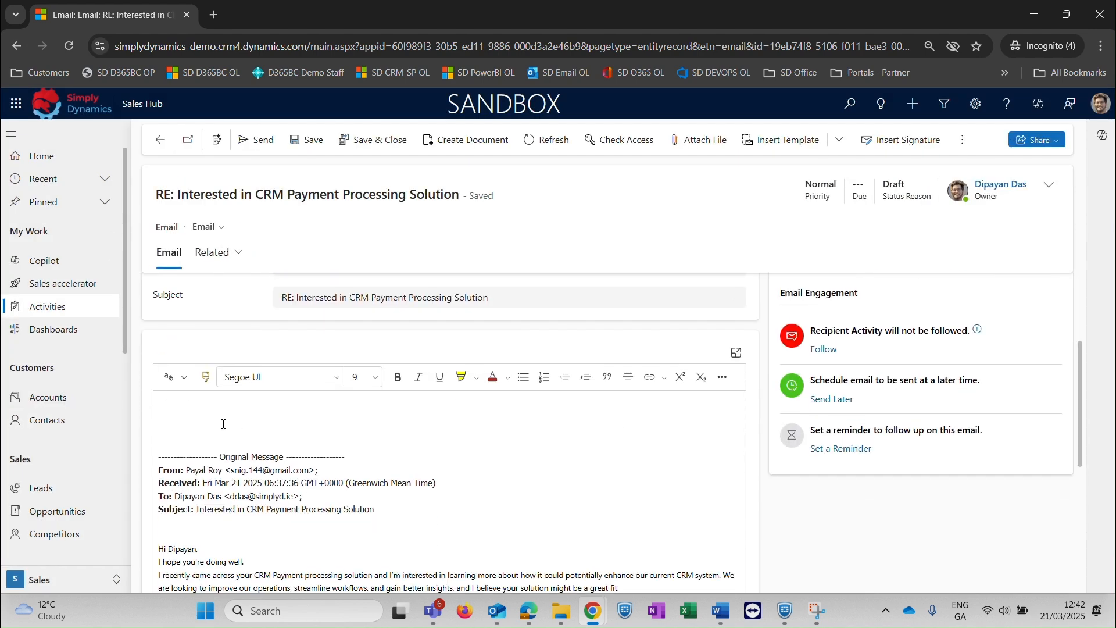
left_click(178, 409)
type("Hi Payal,  Thank you for reaching out! I’m glad to hear that you’re interested in our CRM Payment Processing solution. We would be happy to schedule a demo and show you how our solution can integrate seamlessly with your current CRM system to improve your workflows and provide actionable insights. During the demo, we’ll walk you through the key features and discuss how we can tailor the solution to meet the specific needs of Tech Innovations Inc. Could you please let me know a convenient time for you in the coming days, and we’ll get everything set up? Looking forward to your reply and to demonstrating how our CRM Add-in can benefit your team. Best regards,")
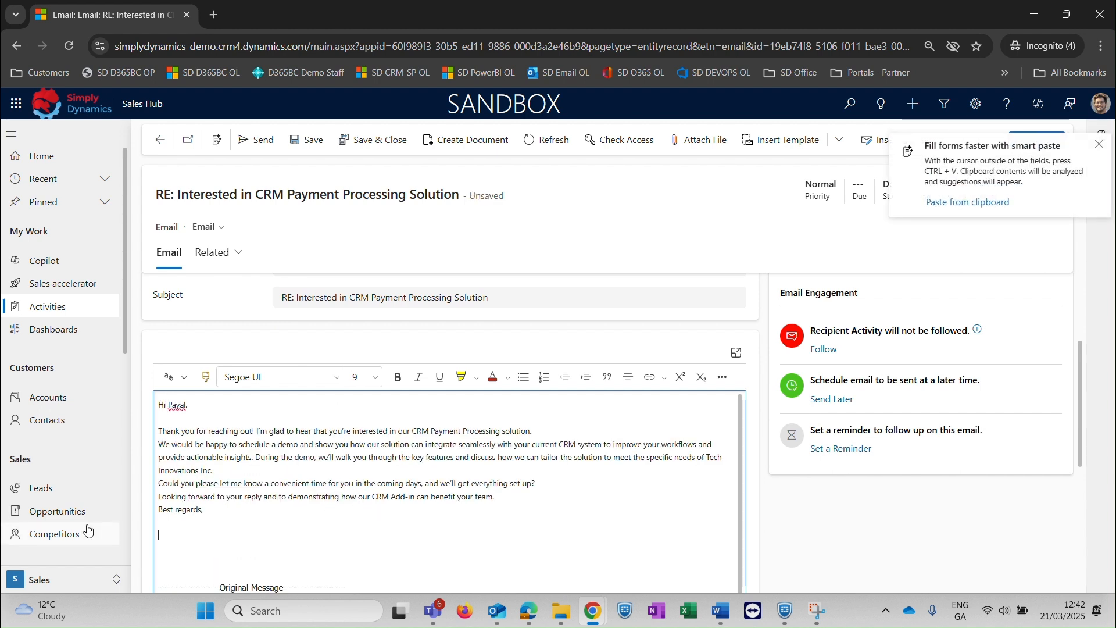
left_click(159, 505)
key("Return")
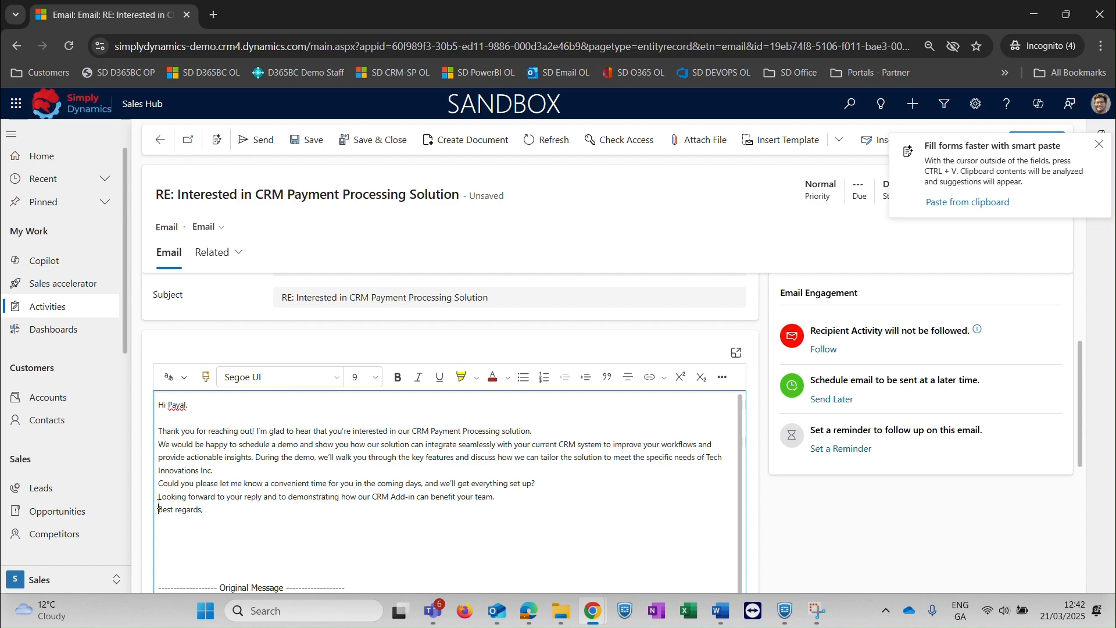
- Send the reply to the Sales Director and review the contact's timeline and highlights
mouse_move(529, 612)
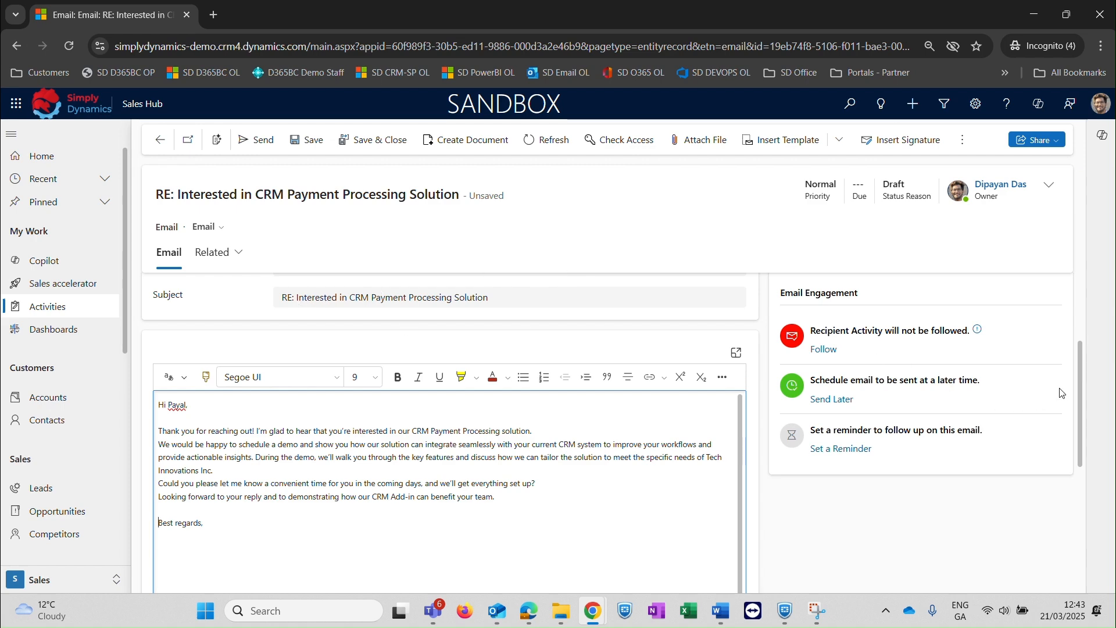
scroll(1076, 385, "up", 3)
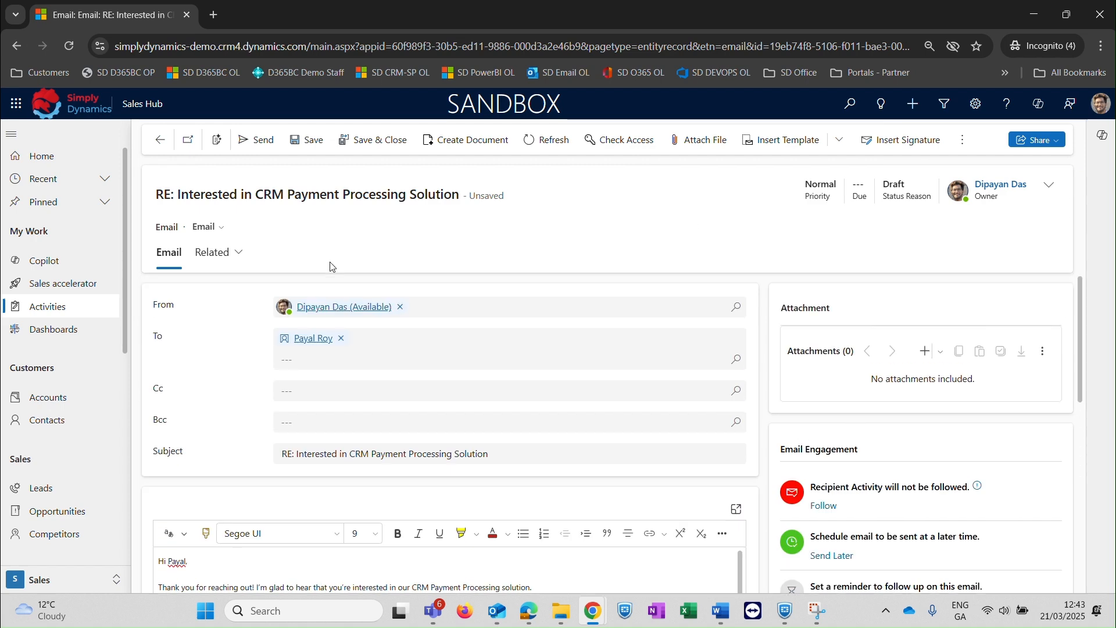
left_click(243, 140)
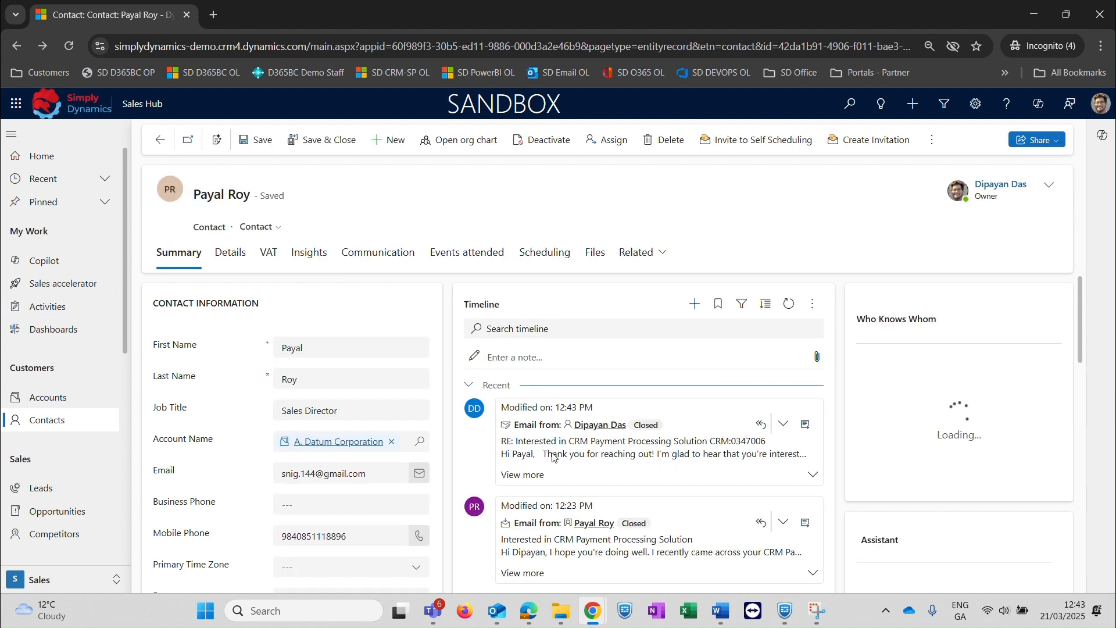
left_click(531, 526)
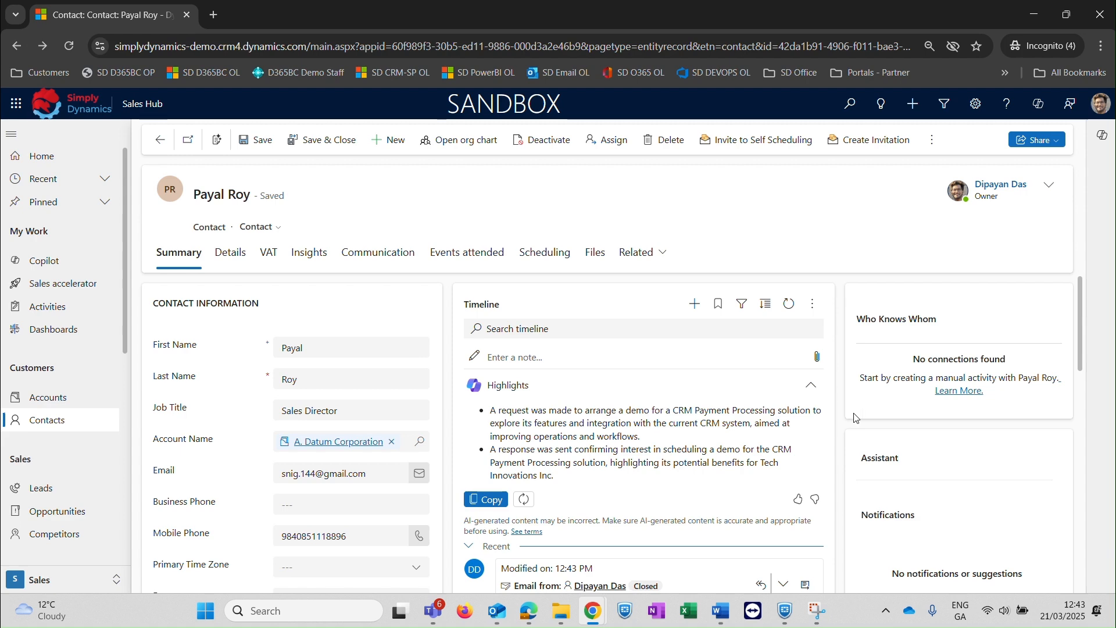
mouse_move(1079, 344)
left_mouse_down()
mouse_move(1087, 484)
mouse_move(1086, 340)
left_mouse_up()
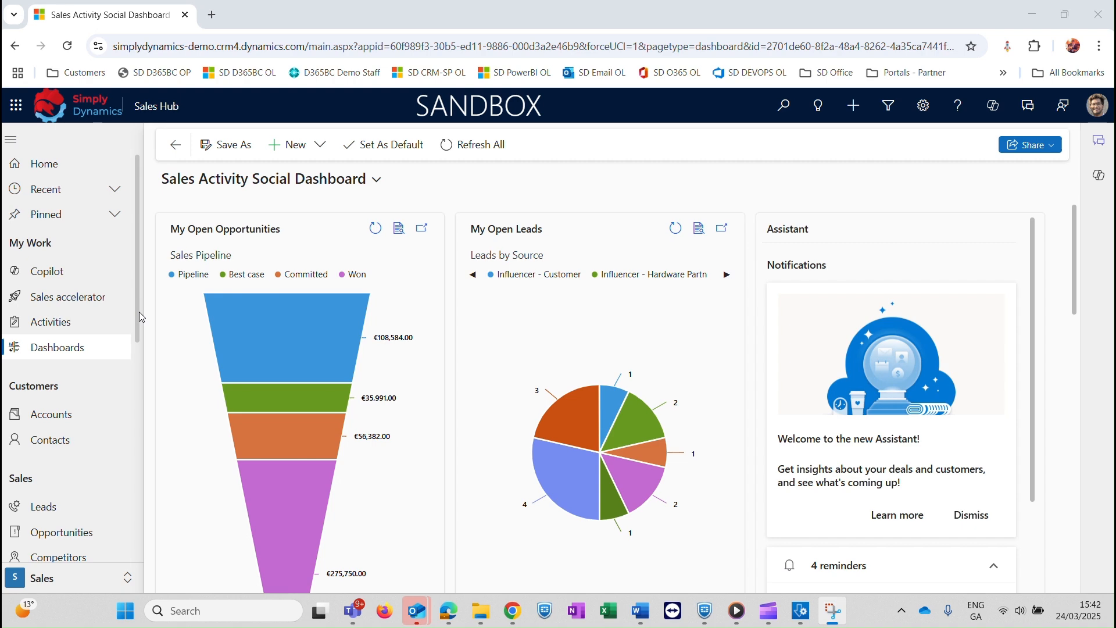
- Open the Purchasing Director's lead for 20 Airpot XL Coffee Makers from the Open Leads list
scroll(128, 349, "down", 3)
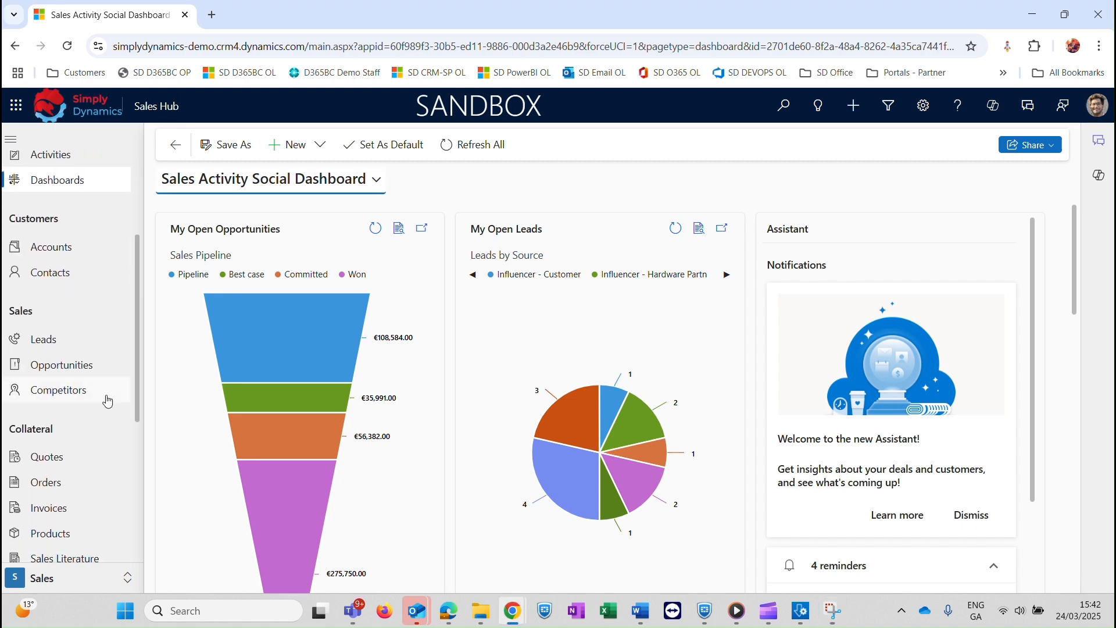
left_click(42, 341)
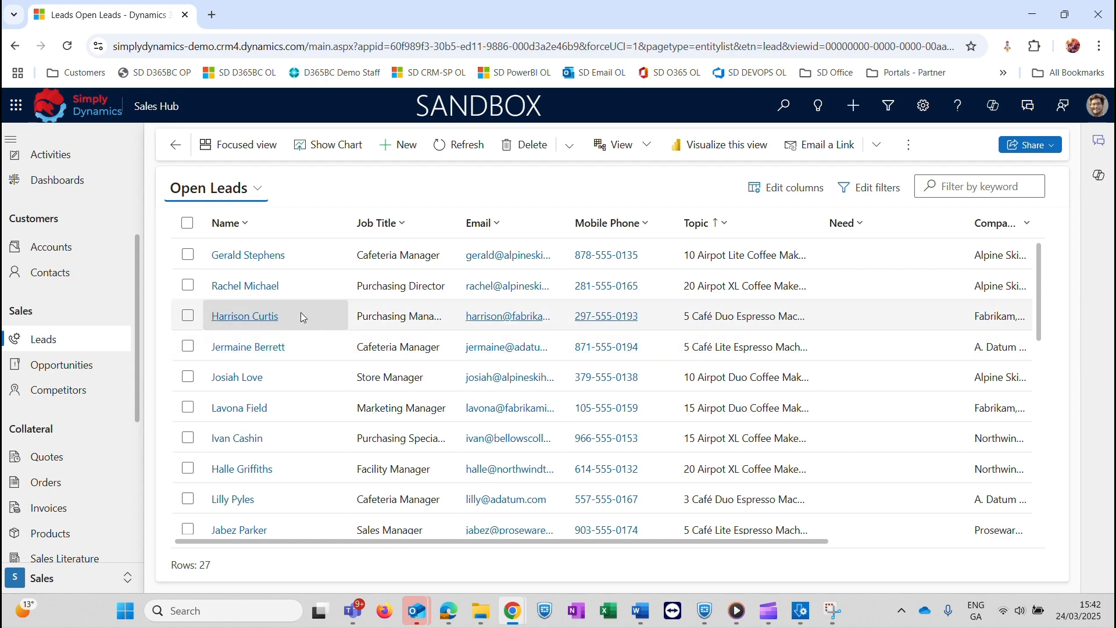
left_click(301, 285)
double_click(302, 285)
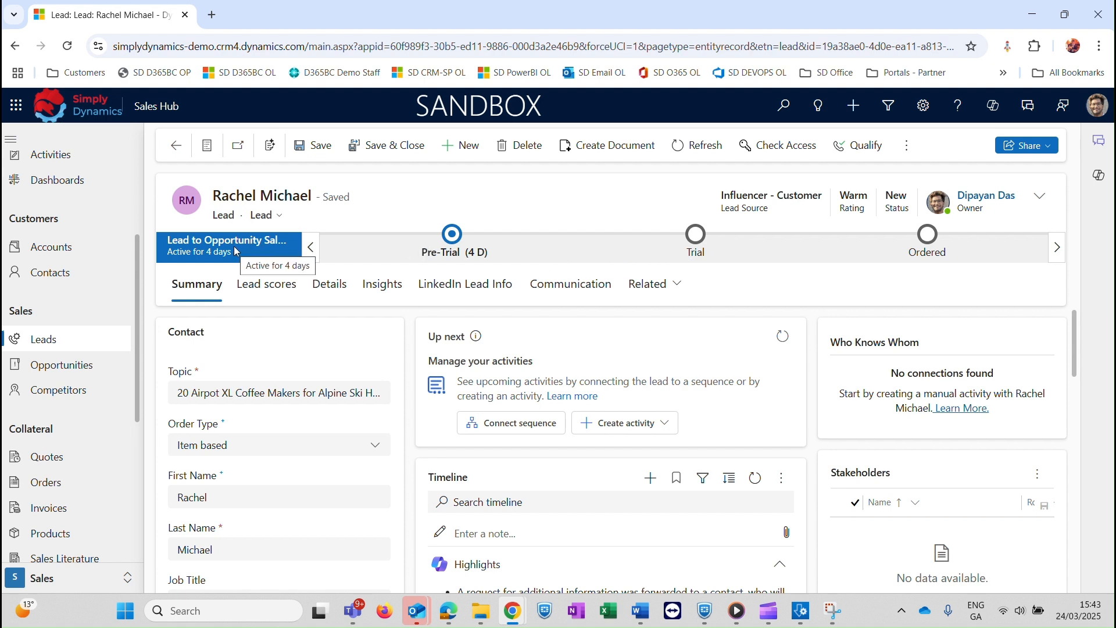
- Check the lead's Pre-Trial stage, and connect the lead to the New lead nurturing sequence with its current owner as seller
left_click(461, 248)
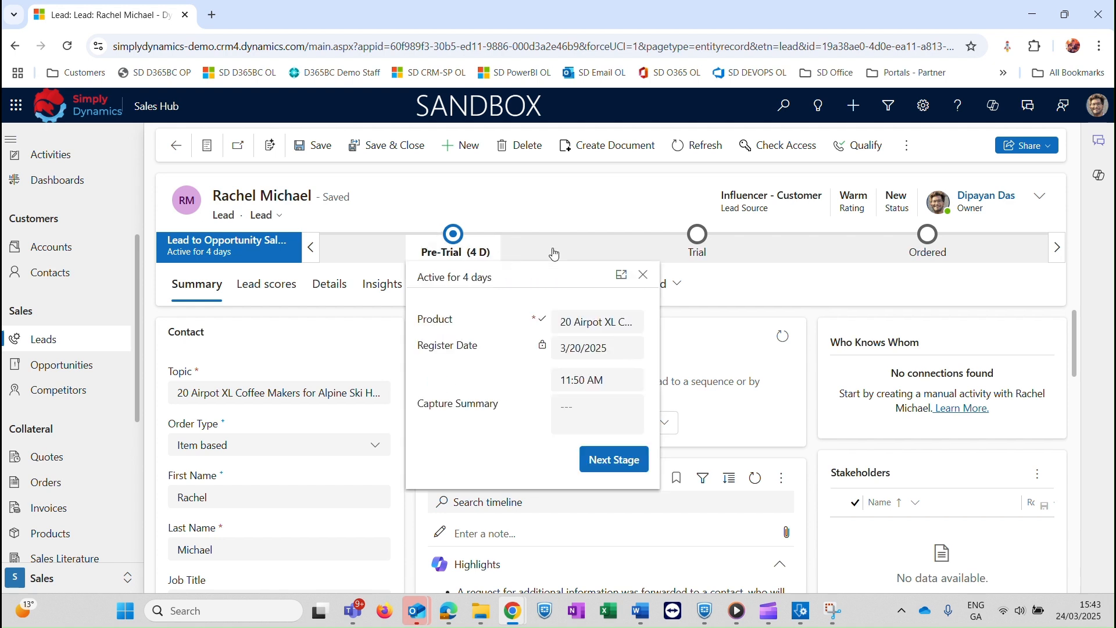
left_click(642, 277)
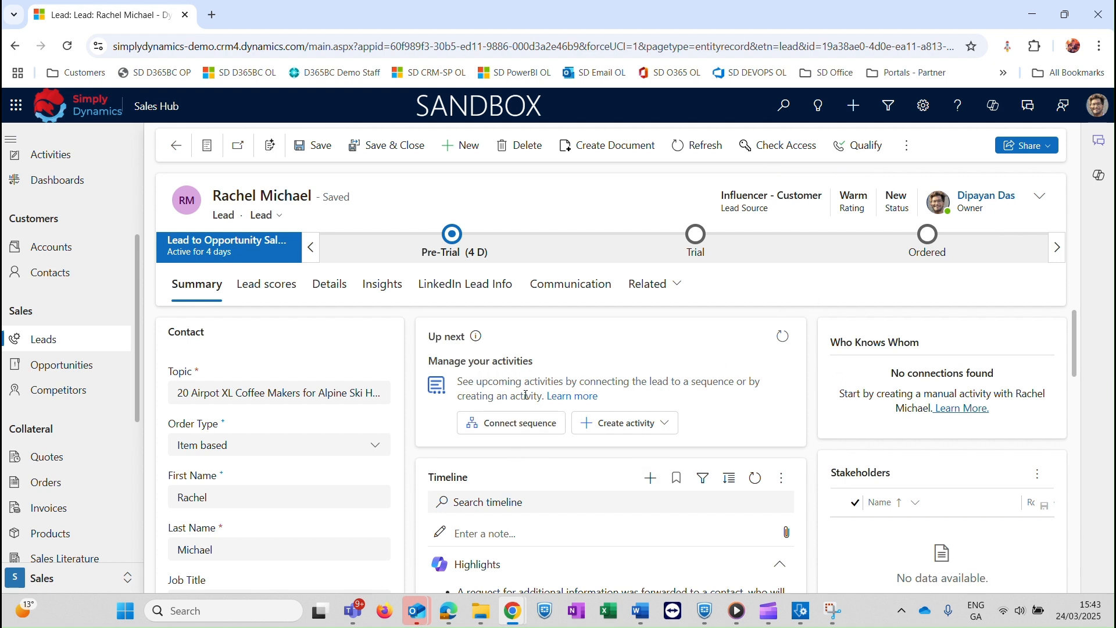
left_click(506, 424)
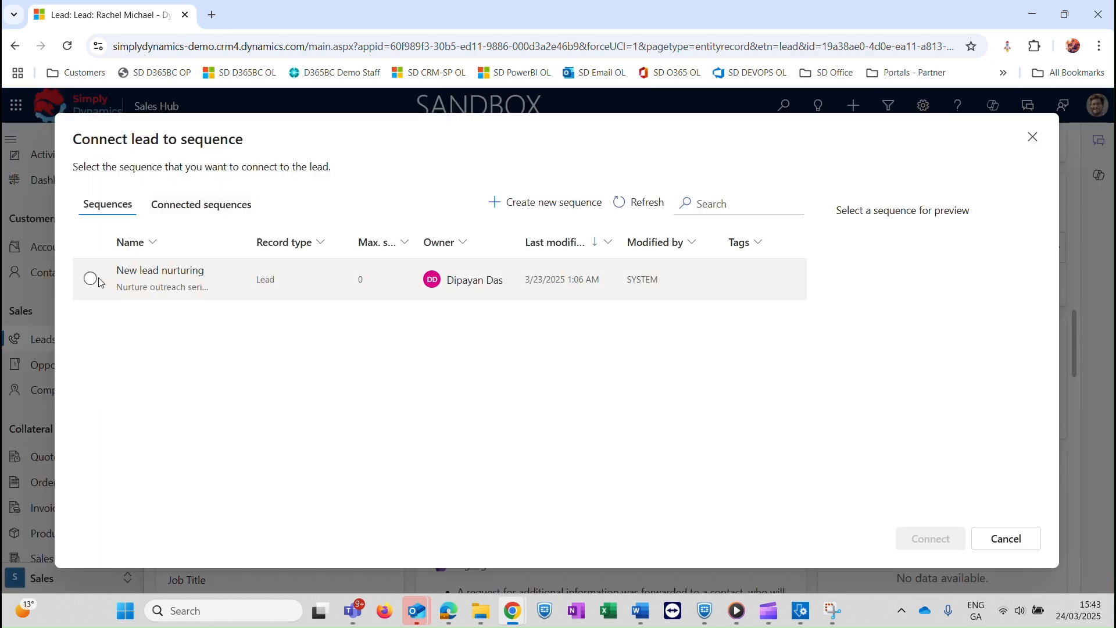
left_click(90, 280)
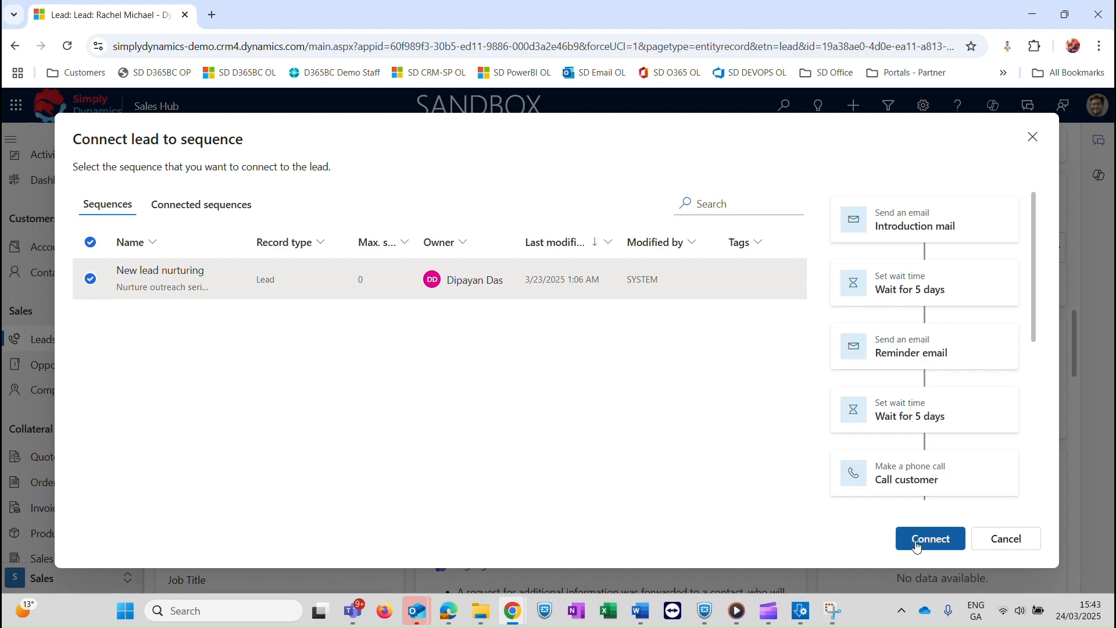
left_click(930, 537)
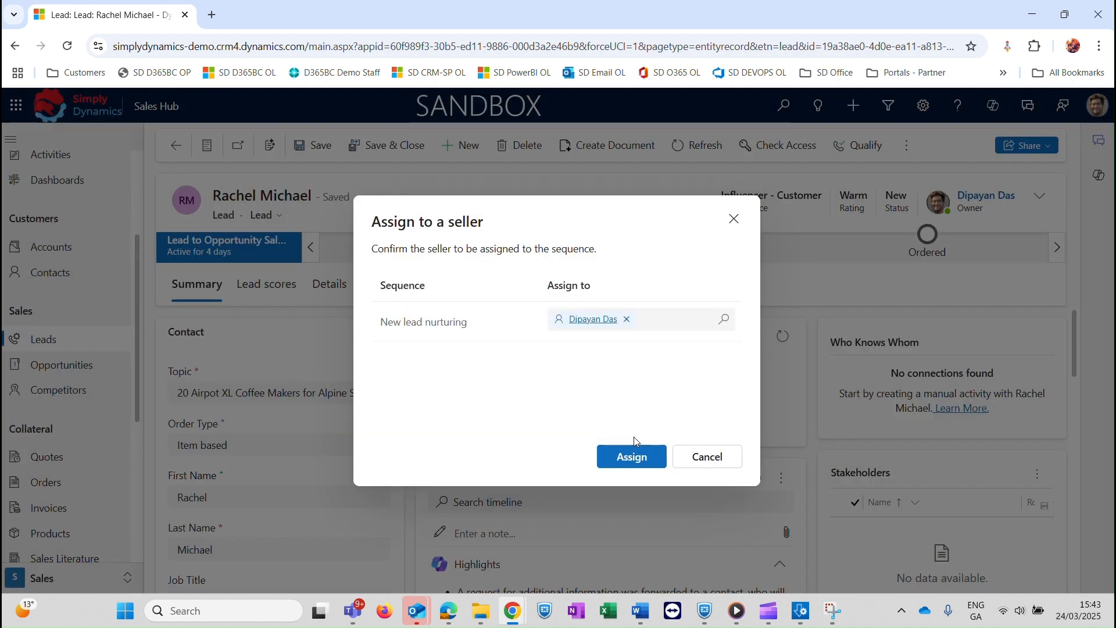
left_click(632, 457)
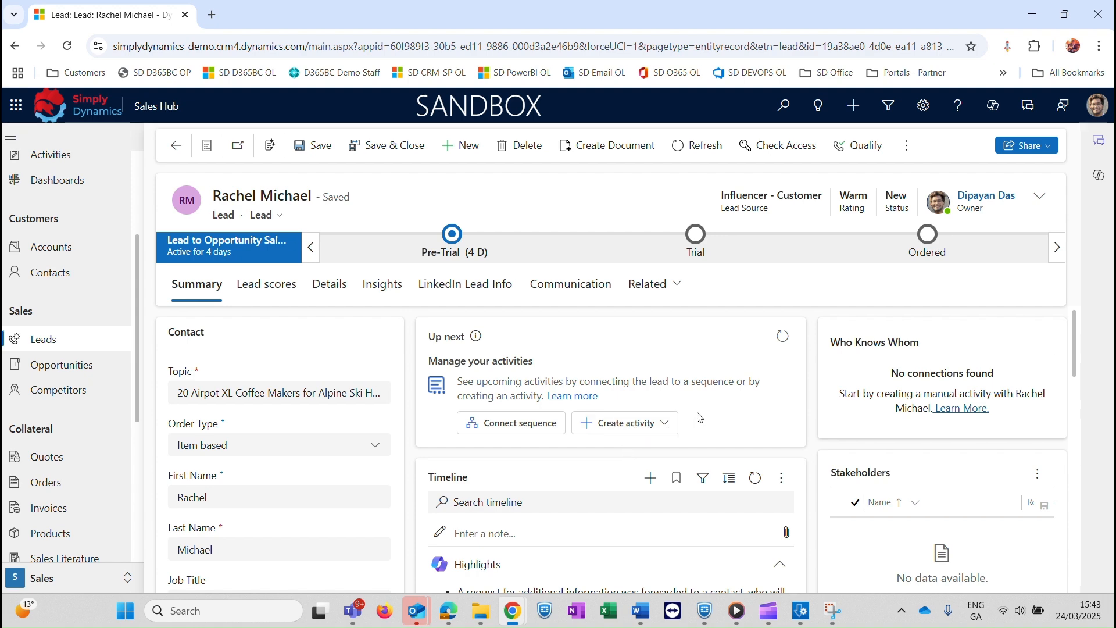
left_click(781, 342)
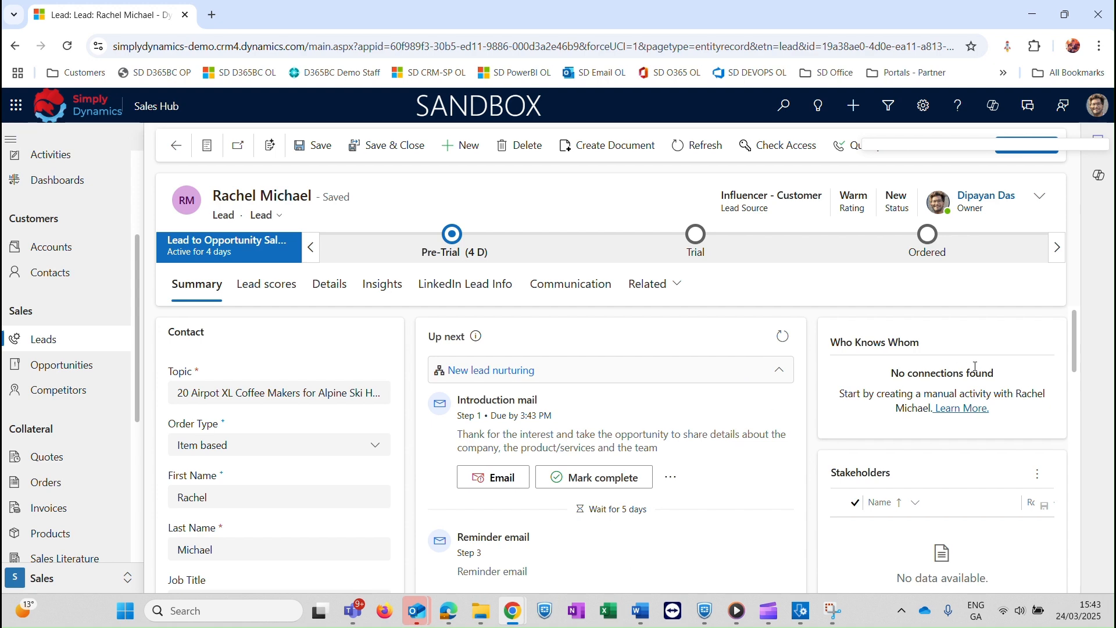
mouse_move(1078, 328)
left_mouse_down()
mouse_move(1084, 372)
mouse_move(1088, 341)
left_mouse_up()
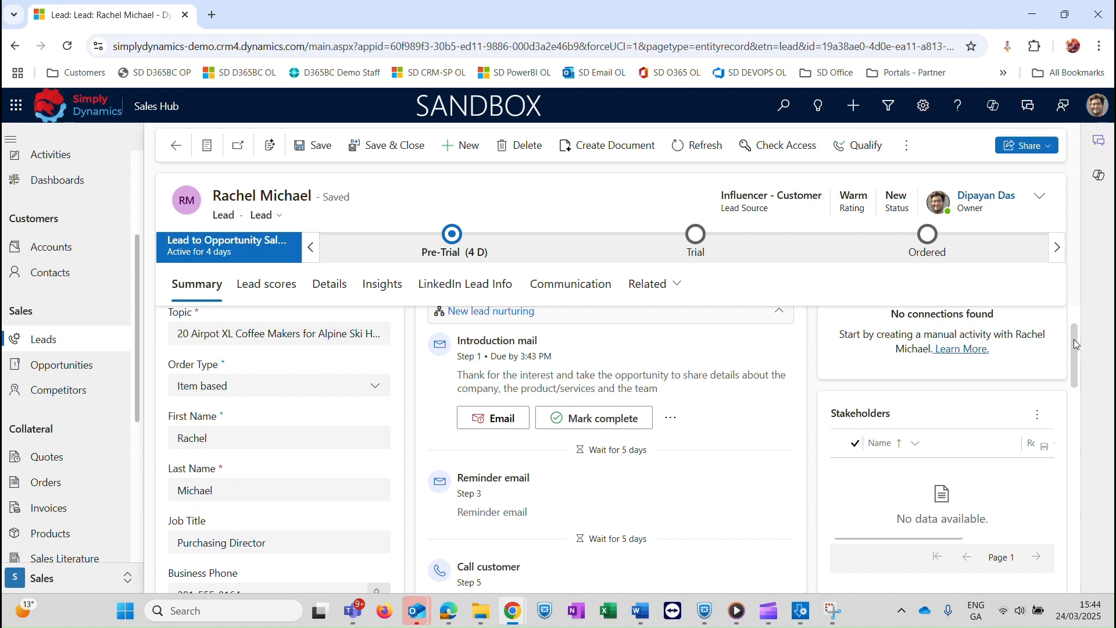
left_click_drag(1073, 339, 1085, 317)
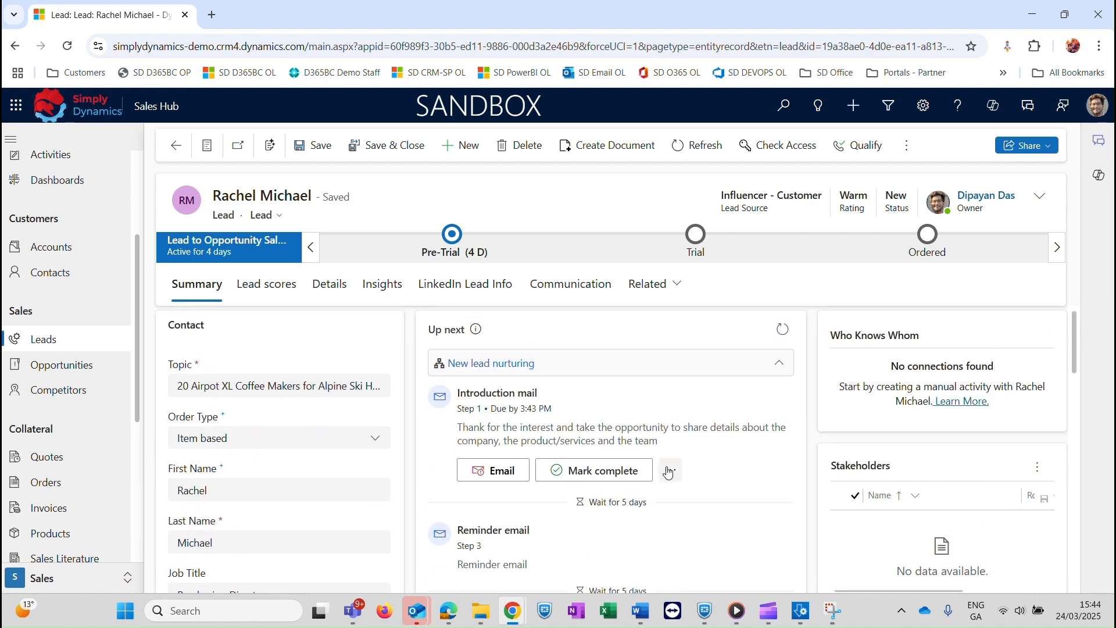
- Mark the sequence's Introduction mail step as complete with the note "completed"
left_click(637, 470)
left_click(532, 395)
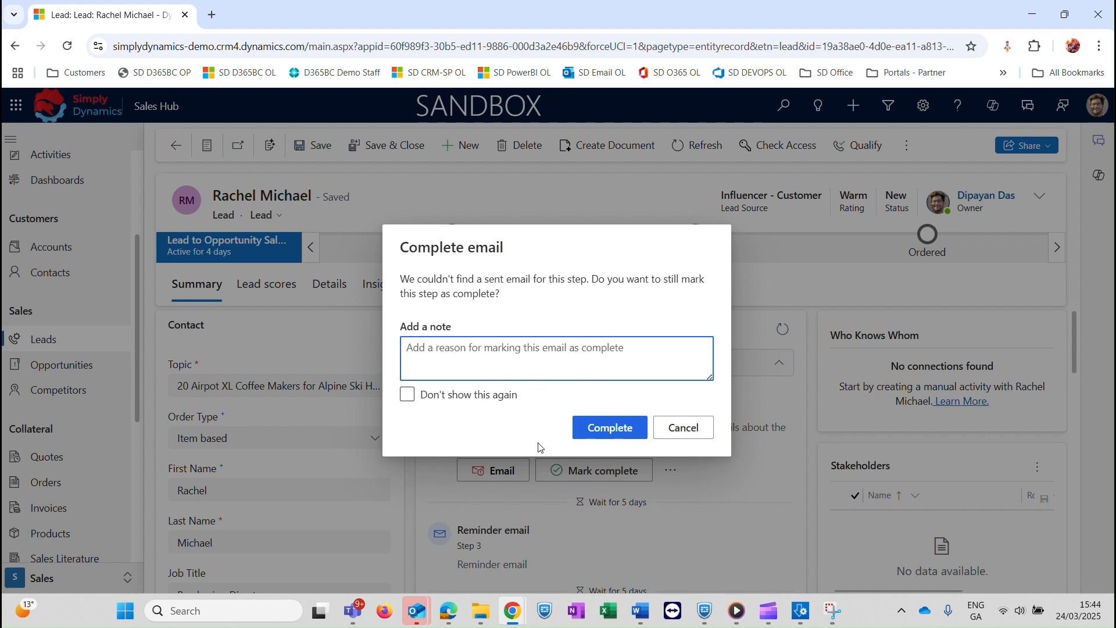
type("completed")
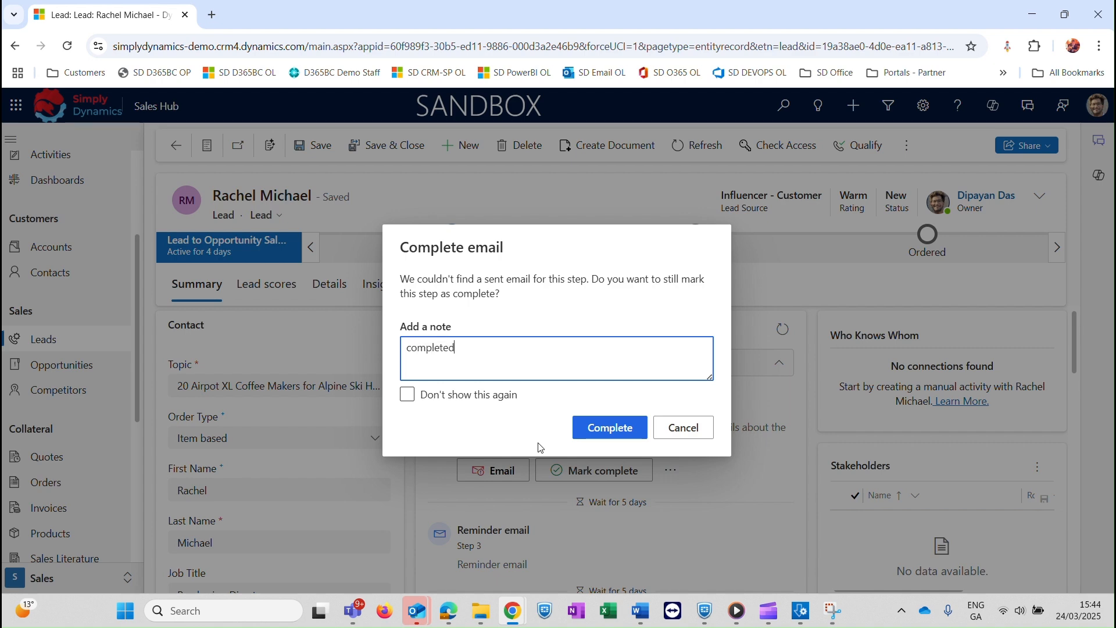
left_click(609, 430)
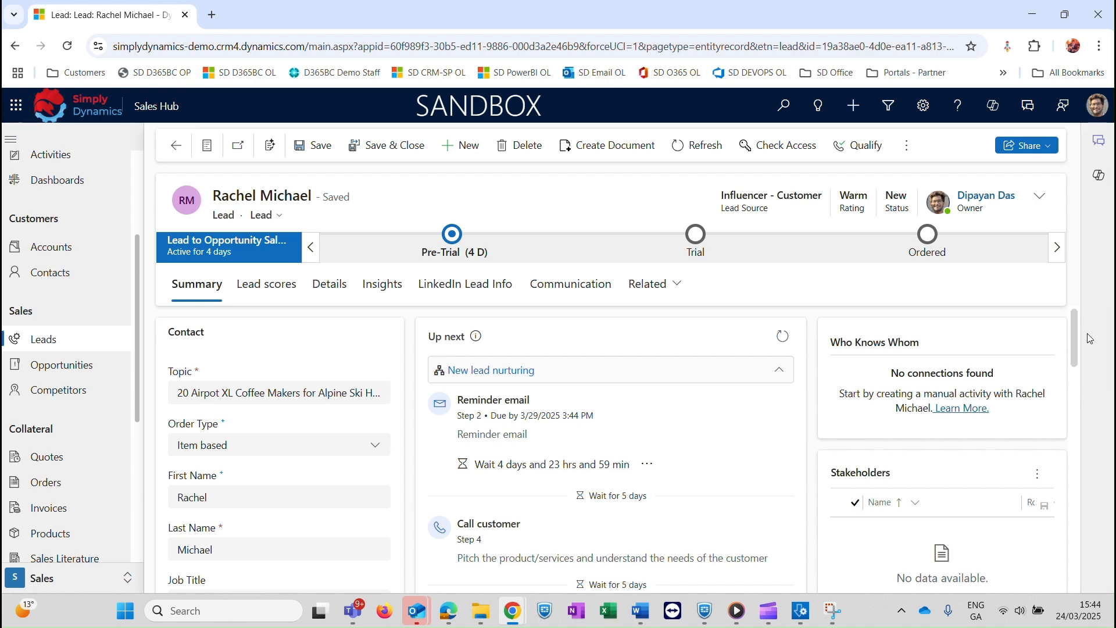
- Review the remaining nurturing steps, the lead's scores and details, and its Trial and Ordered process stages
left_click_drag(1073, 345, 1075, 393)
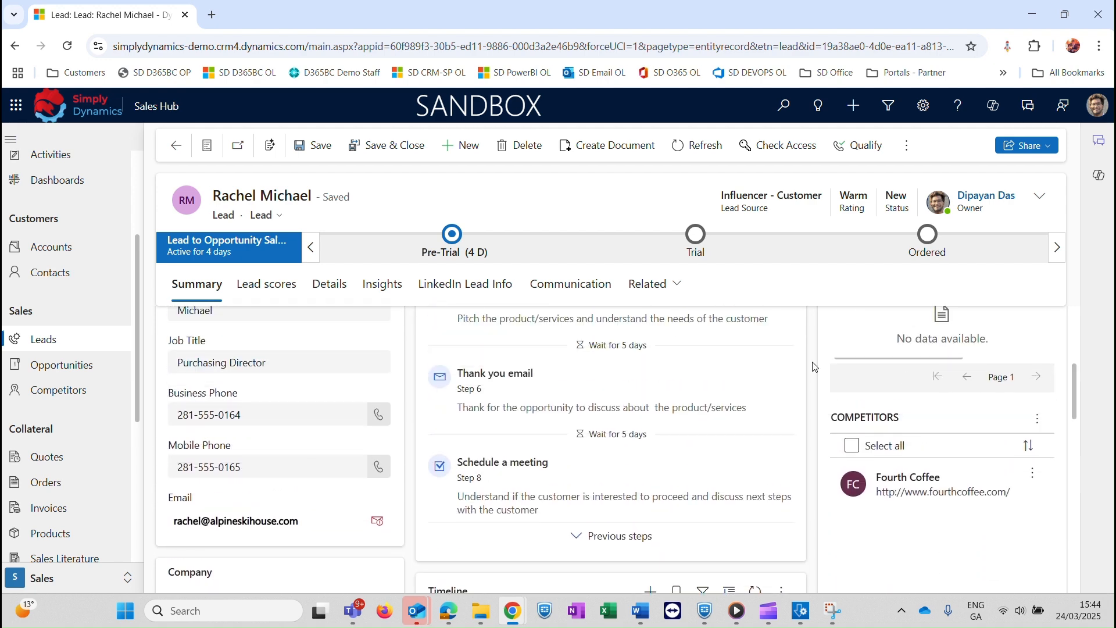
left_click(273, 299)
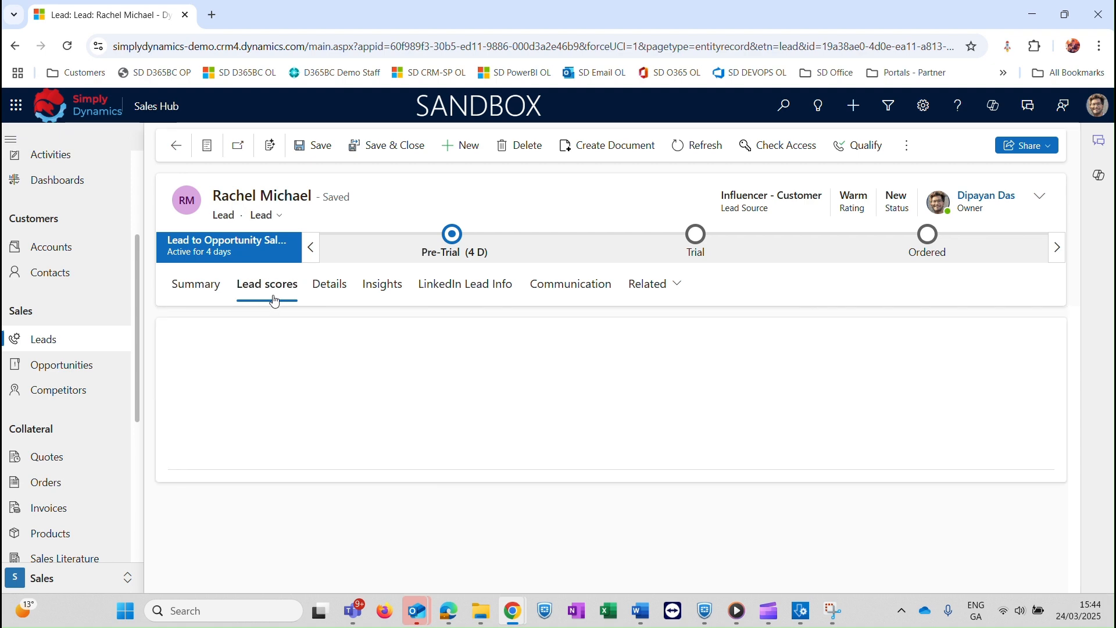
left_click(327, 290)
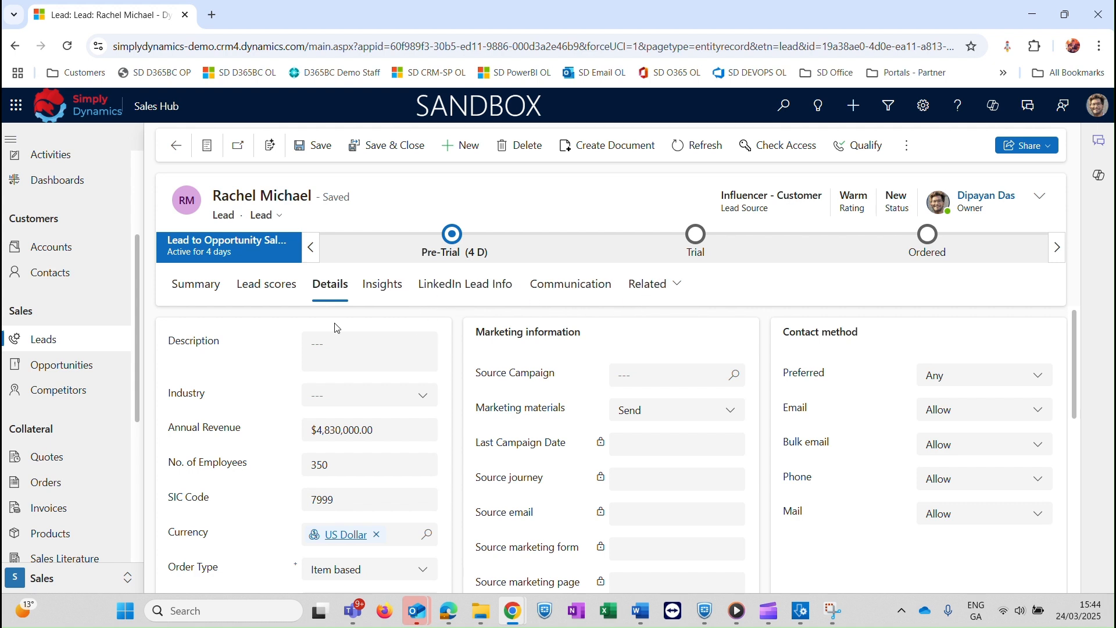
left_click(195, 286)
left_click(693, 256)
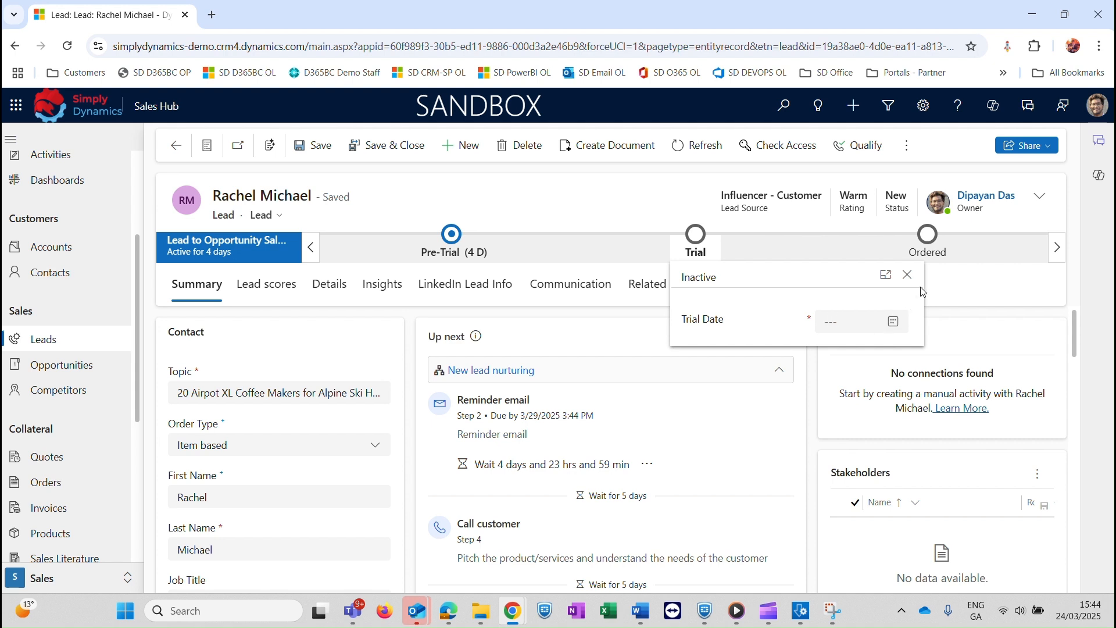
left_click(947, 244)
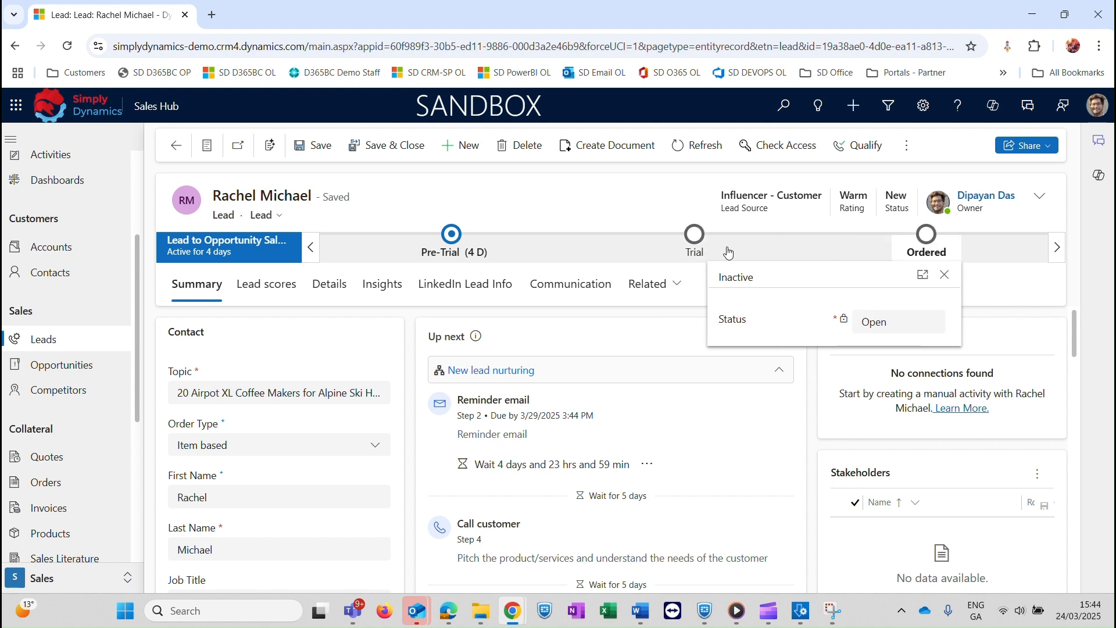
- Set the Trial Date to 3/25/2025 and advance the lead from Pre-Trial to the Trial stage
left_click(704, 255)
left_click(868, 326)
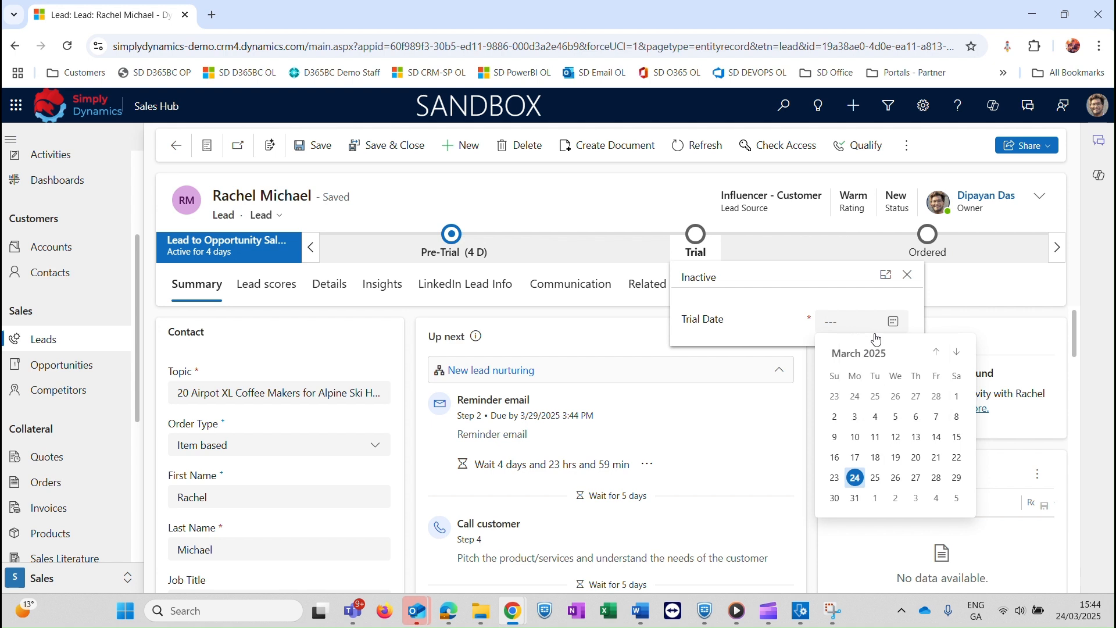
left_click(876, 478)
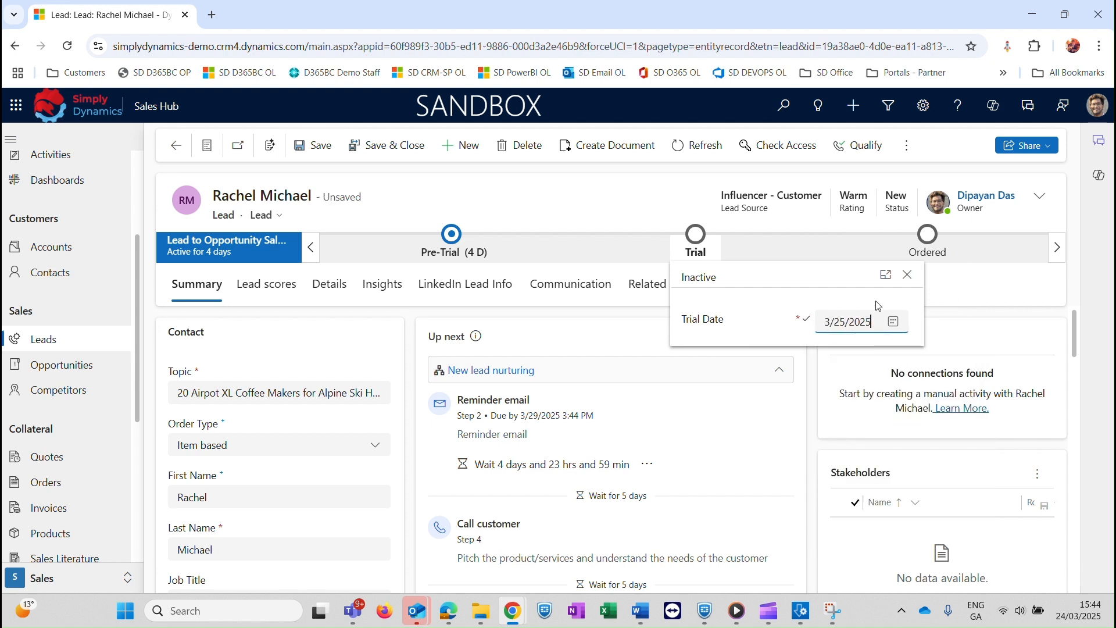
left_click(953, 299)
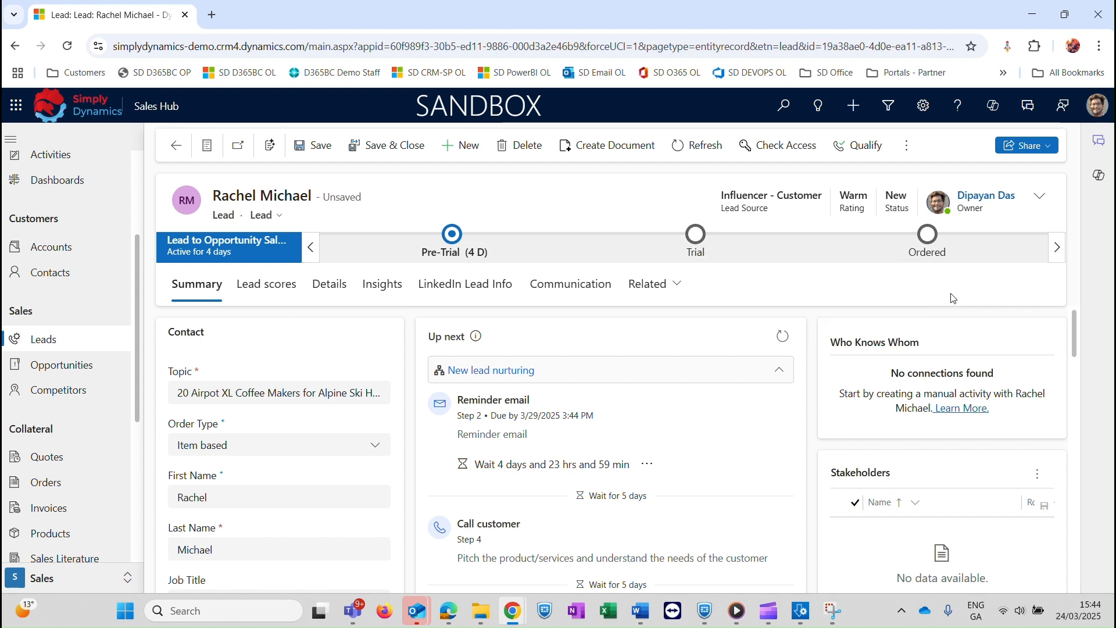
left_click(460, 246)
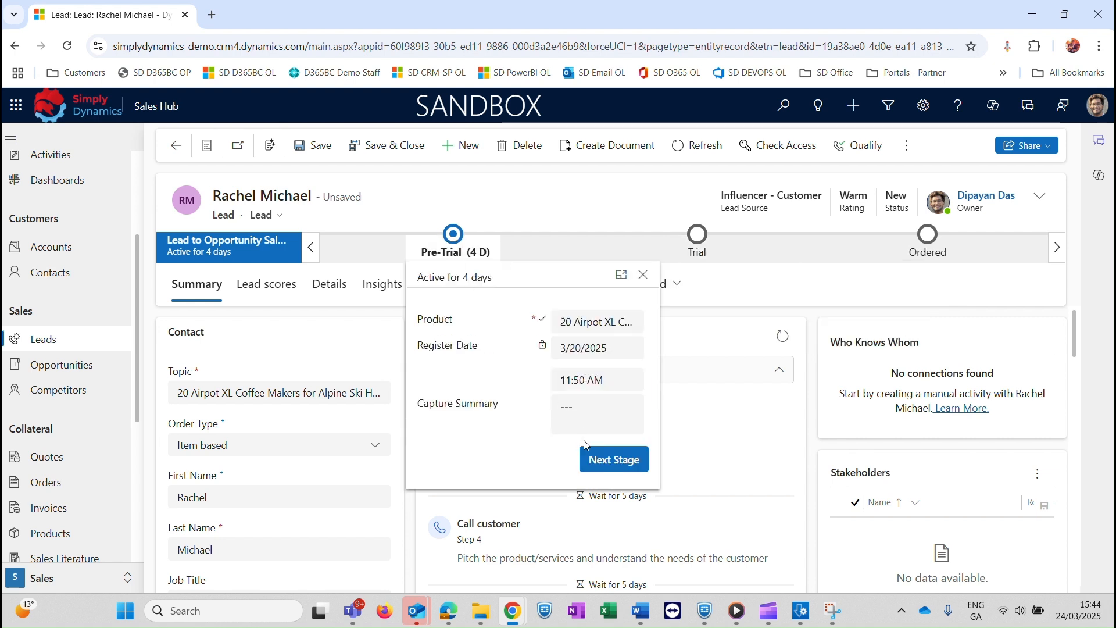
left_click(596, 461)
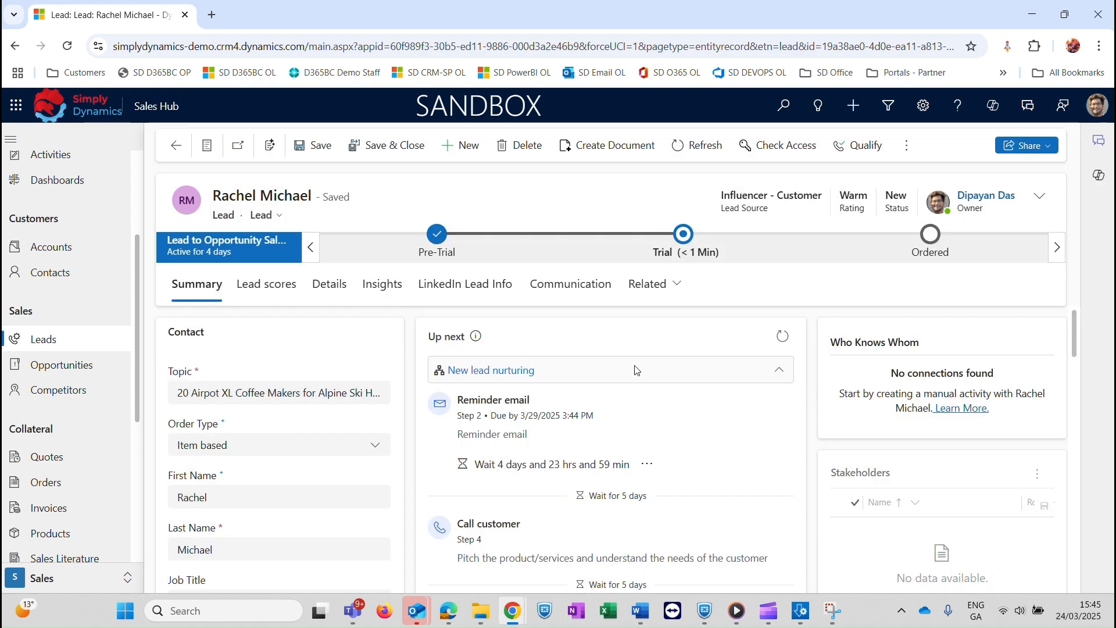
- Advance the lead from Trial to the Ordered stage and finish the Lead to Opportunity process
left_click(688, 254)
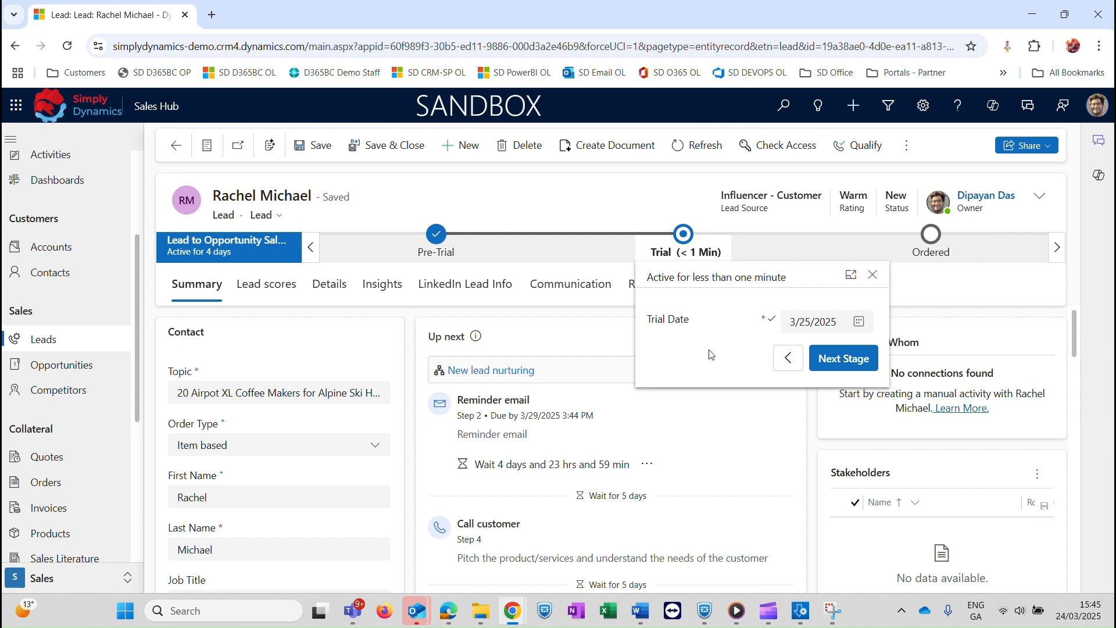
left_click(872, 276)
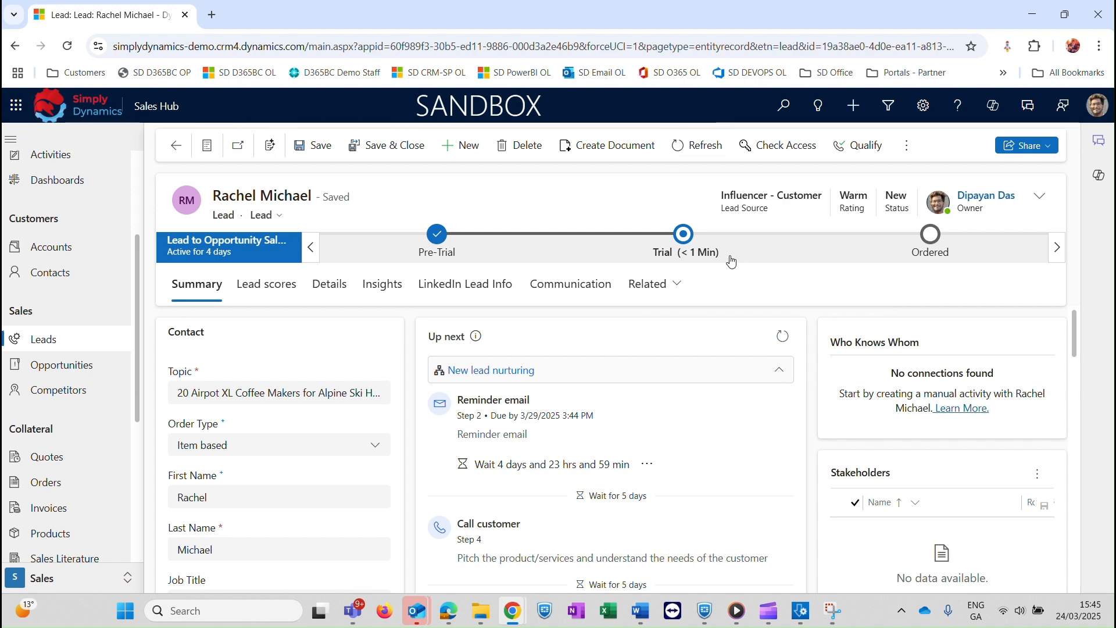
left_click(690, 235)
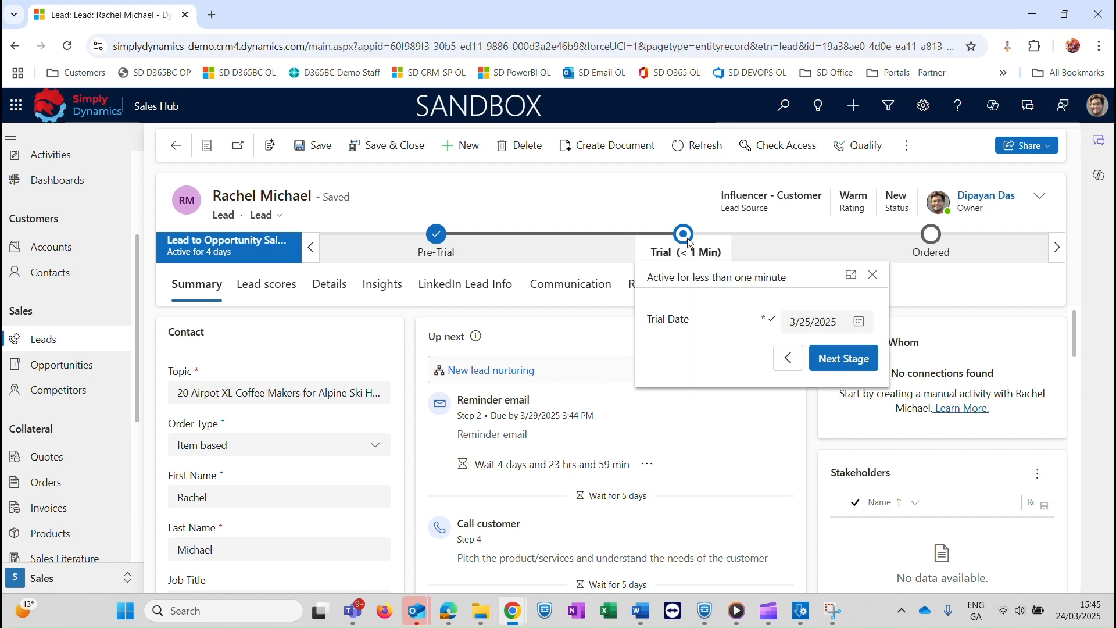
left_click(838, 383)
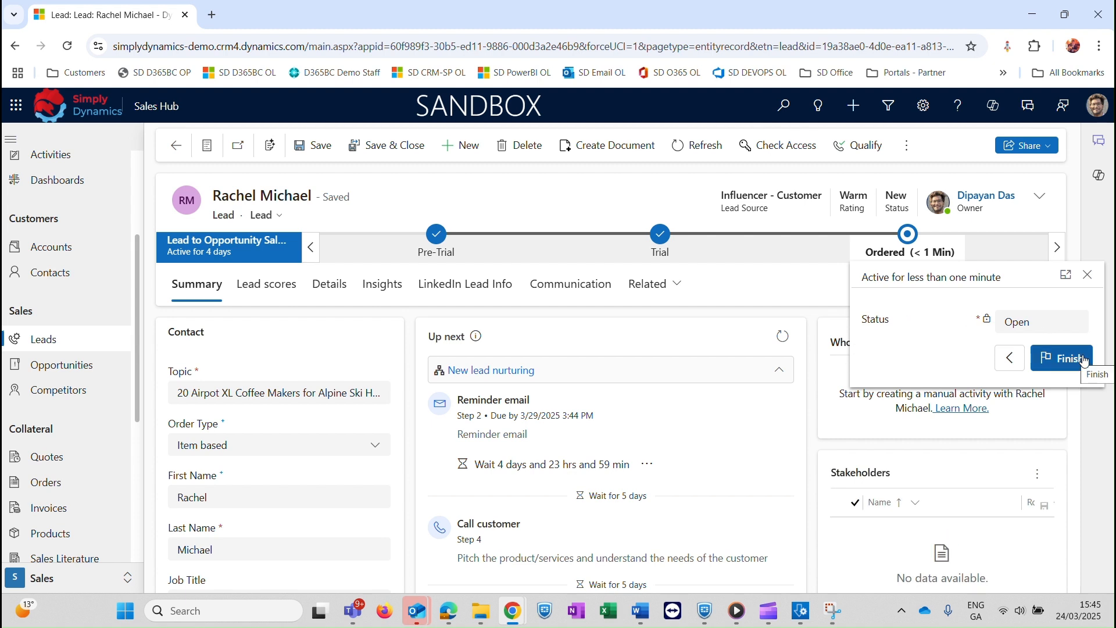
left_click(1084, 361)
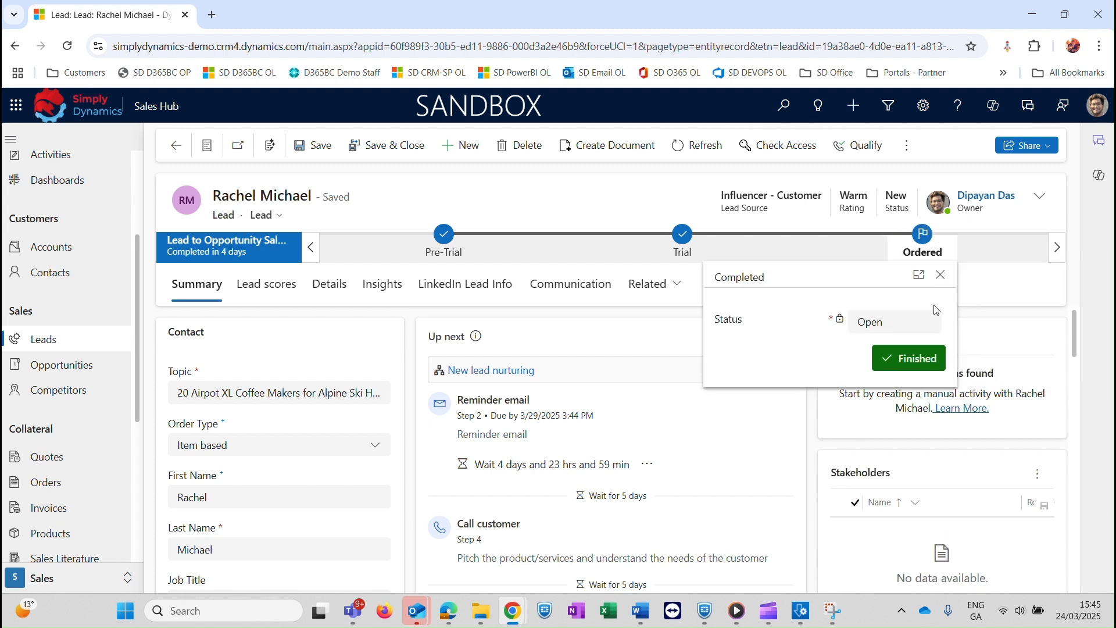
left_click(942, 275)
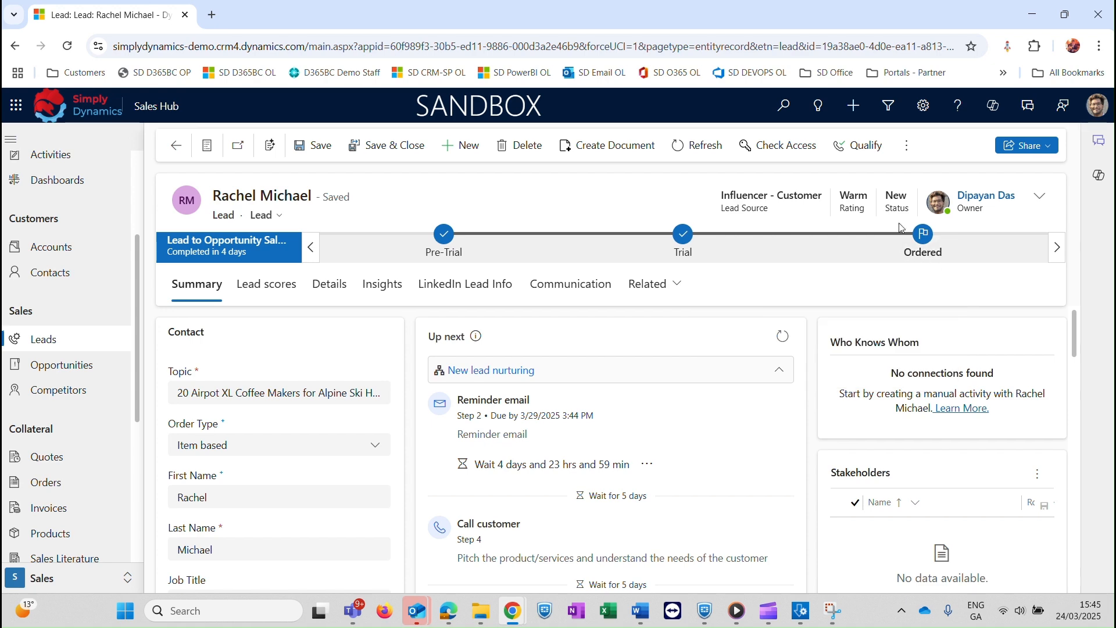
- Qualify the lead without linking it to the matched accounts, read the lead qualification details, and finish
left_click(865, 150)
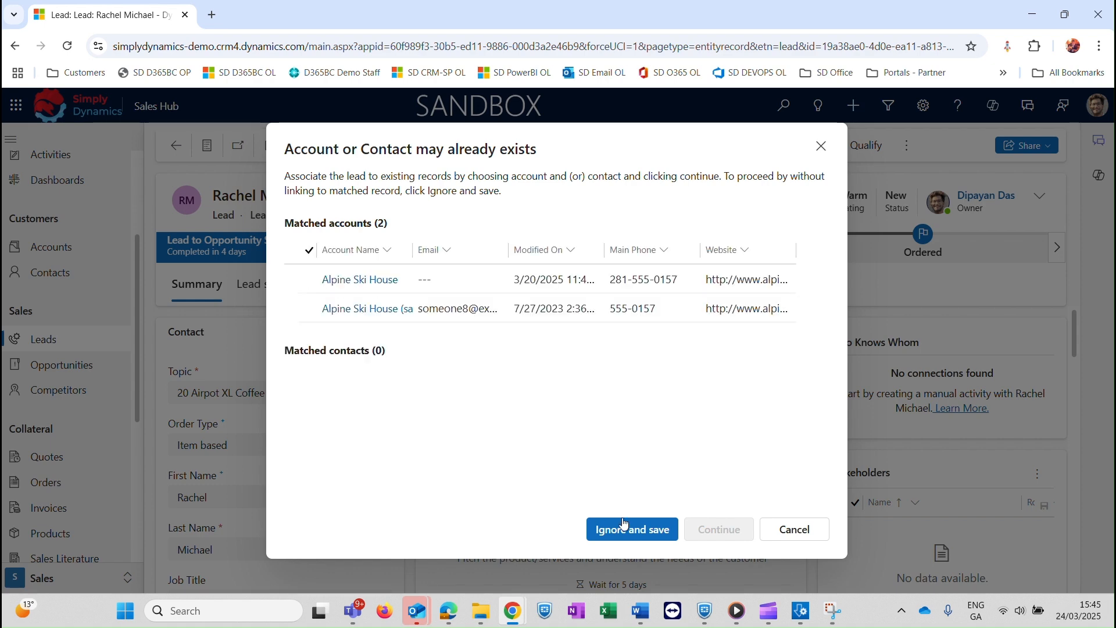
left_click(651, 525)
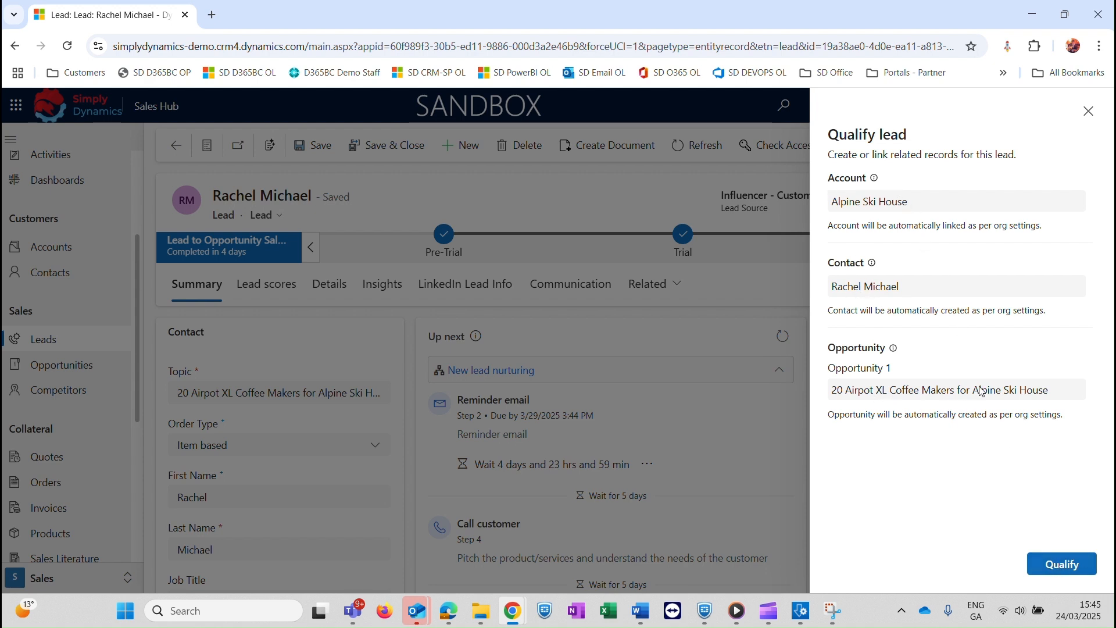
left_click(1059, 565)
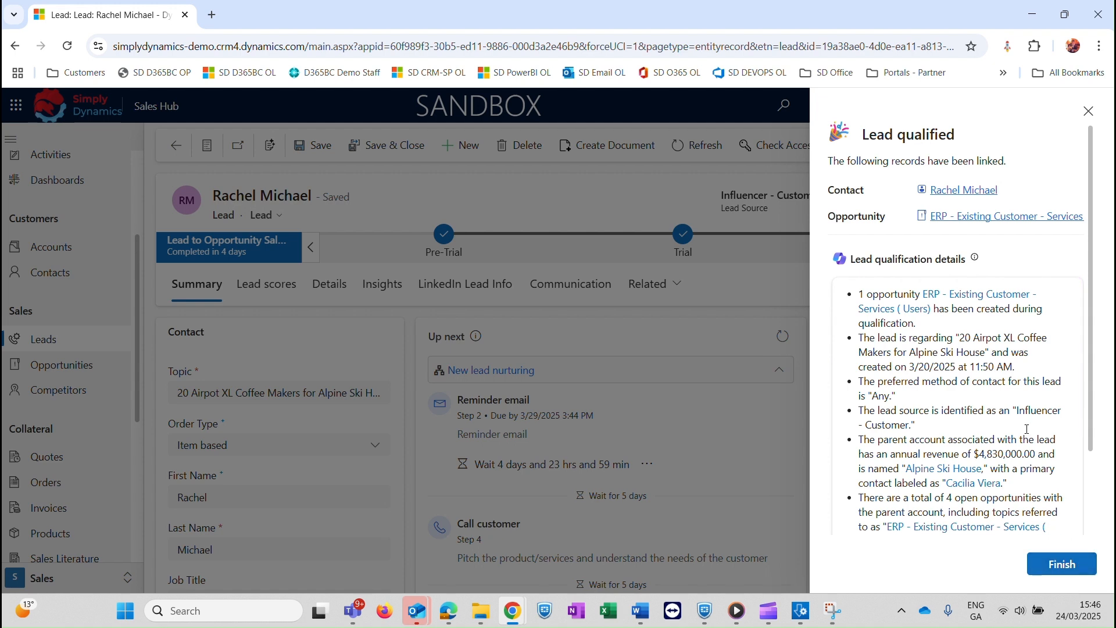
left_click_drag(1087, 192, 1089, 231)
scroll(959, 262, "down", 1)
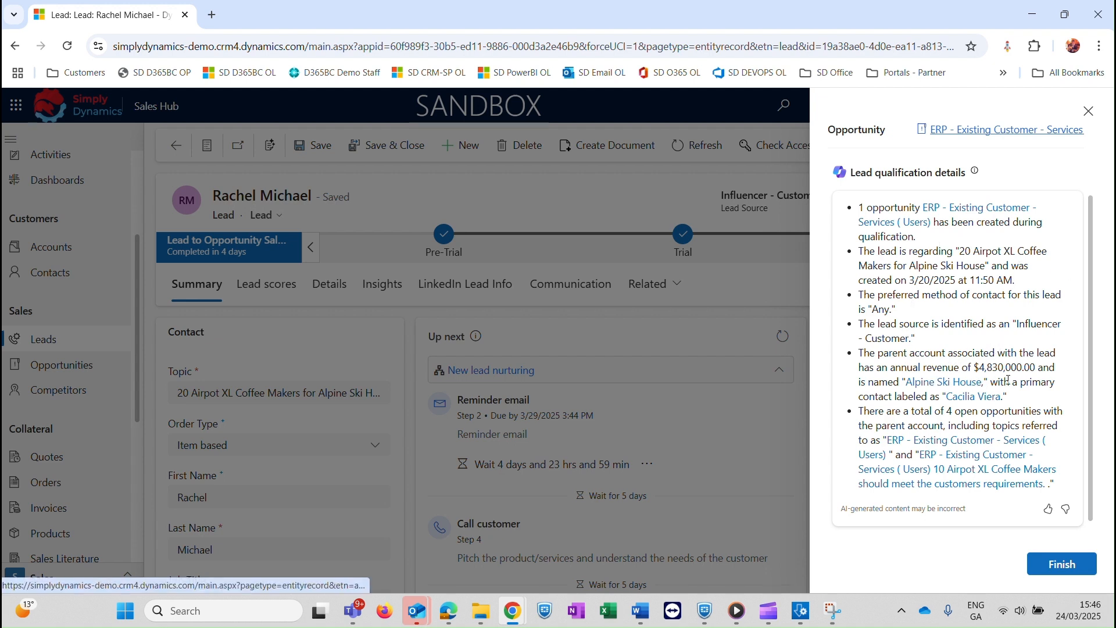
left_click(1047, 566)
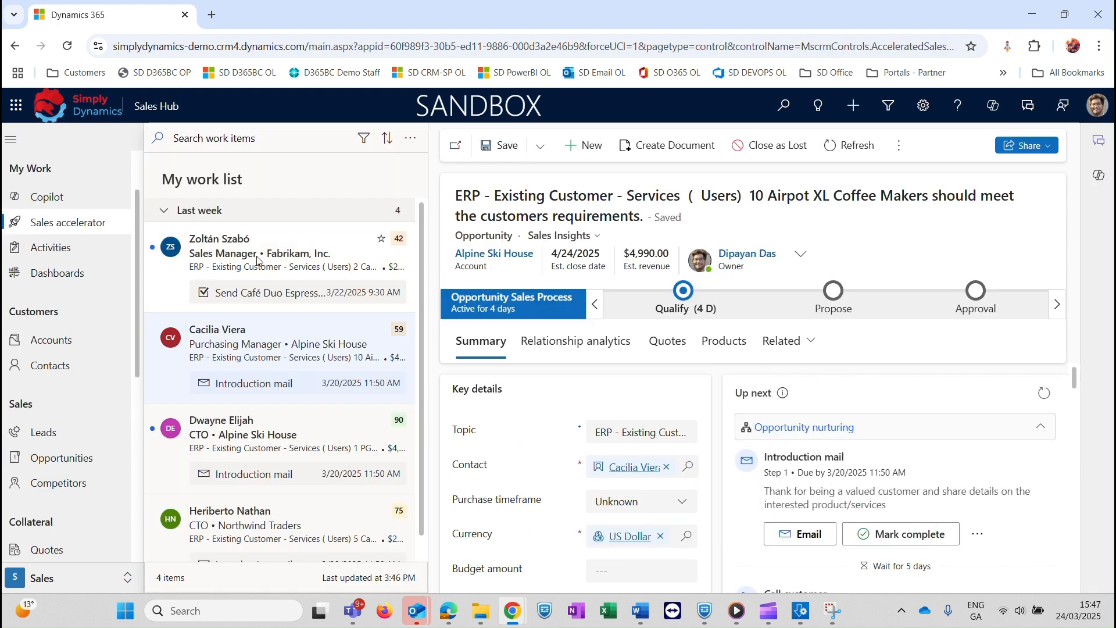
- View the Fabrikam opportunity for 2 Café Duo Espresso Machines from the work list, and open the My Open Opportunities board
left_click(316, 294)
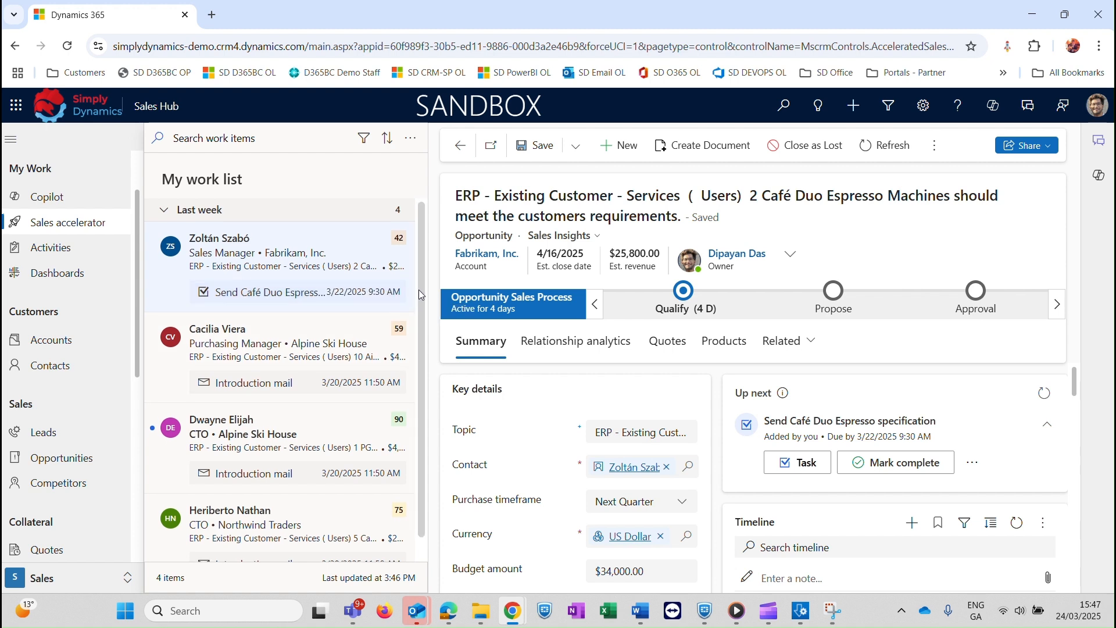
scroll(418, 289, "down", 1)
left_click(78, 458)
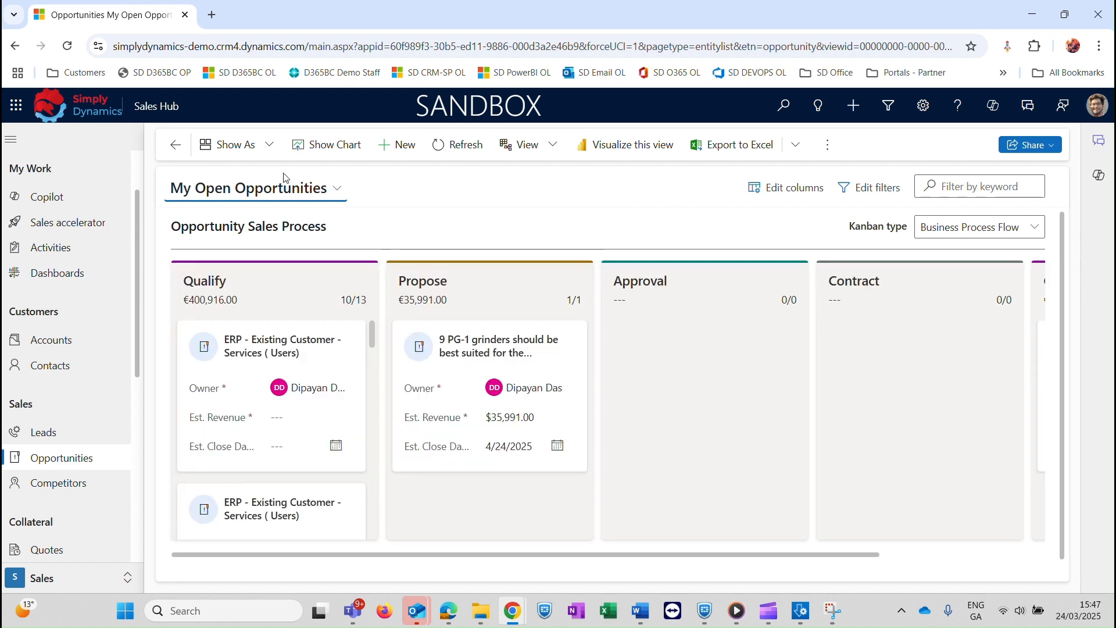
- Show My Open Opportunities as a read-only grid, and open the first Alpine Ski House opportunity to look through its summary
left_click(255, 145)
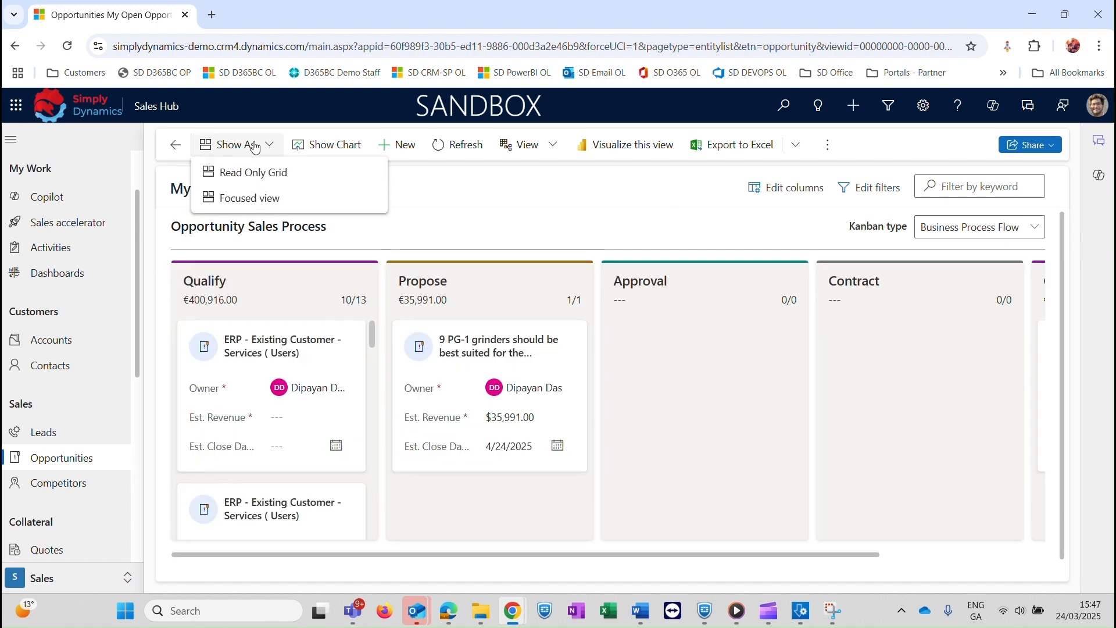
left_click(259, 173)
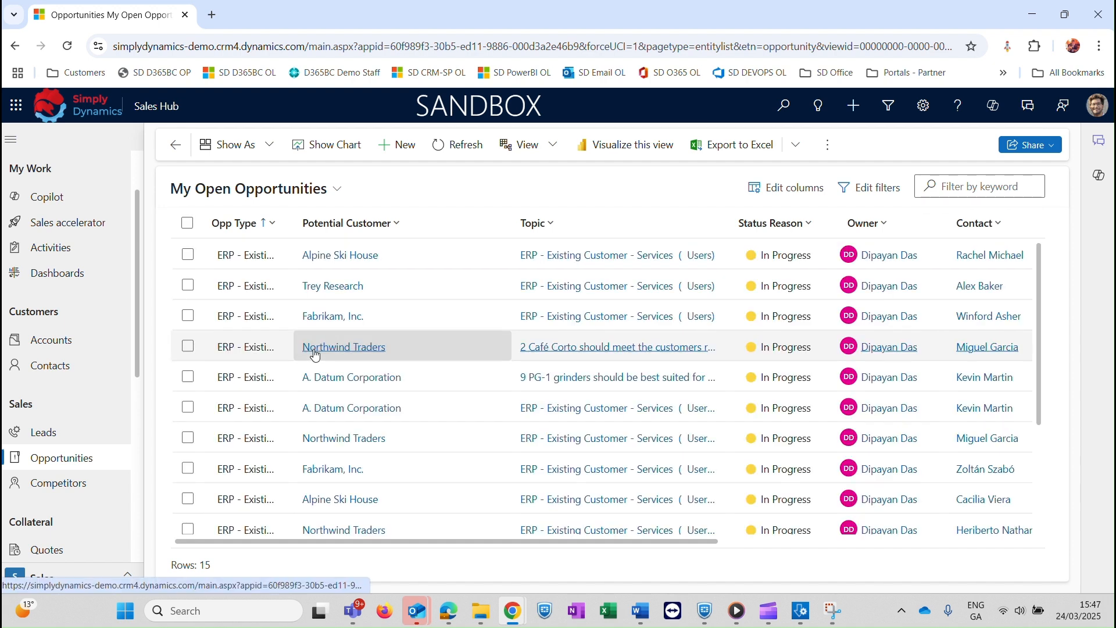
left_click(283, 263)
double_click(283, 262)
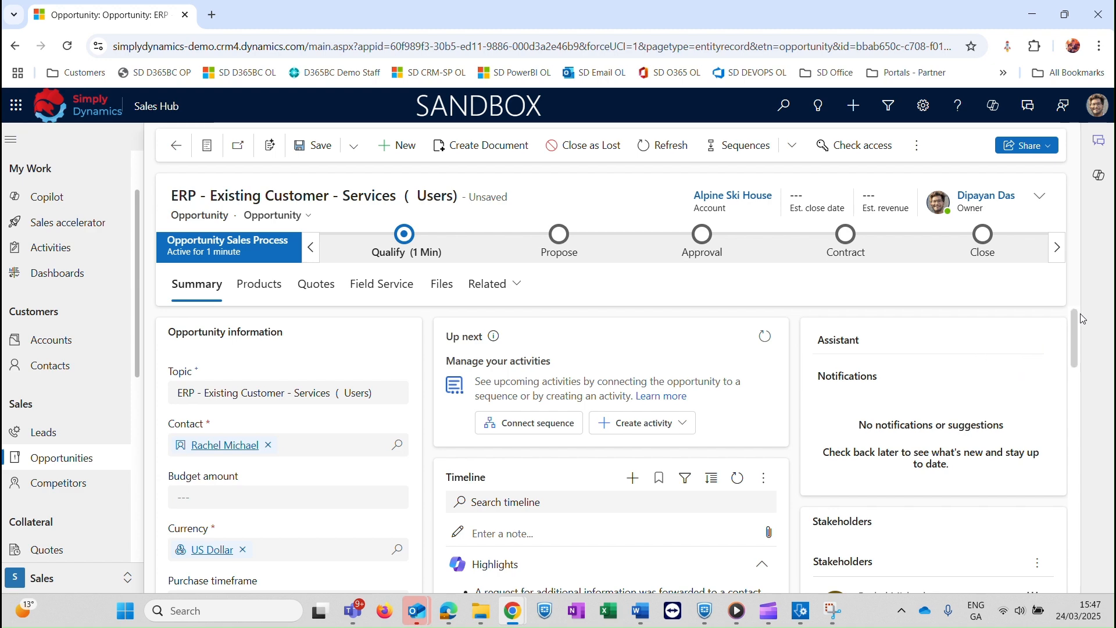
scroll(1082, 334, "down", 2)
scroll(1081, 337, "down", 2)
scroll(1070, 349, "up", 4)
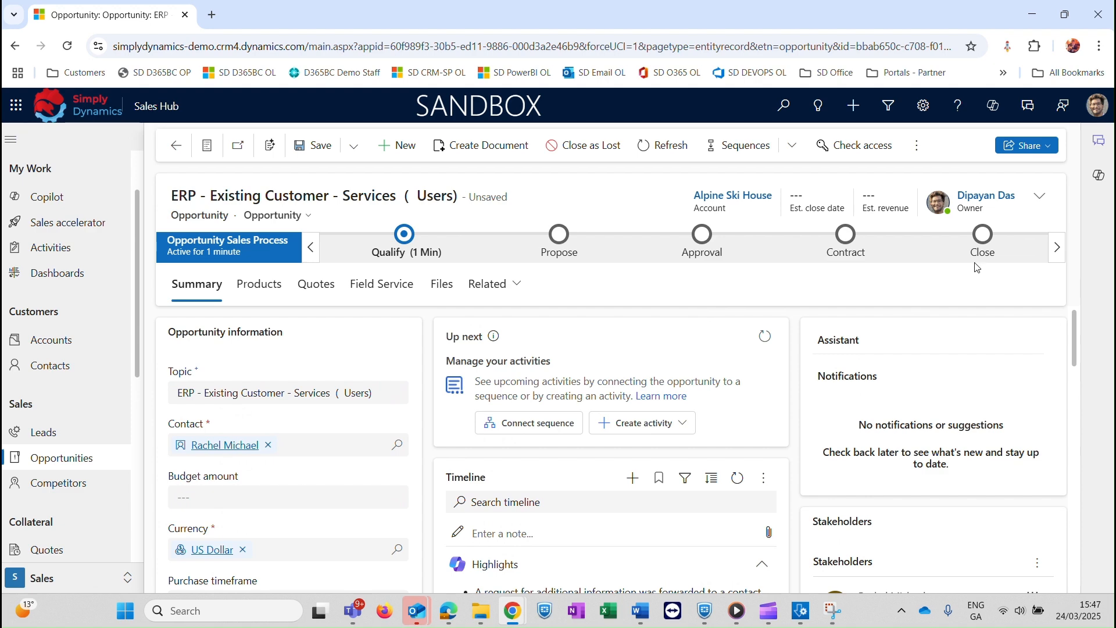
- View the Teams chats connected to the Alpine Ski House opportunity, and look at the connected chat in Microsoft Teams
left_click(1097, 141)
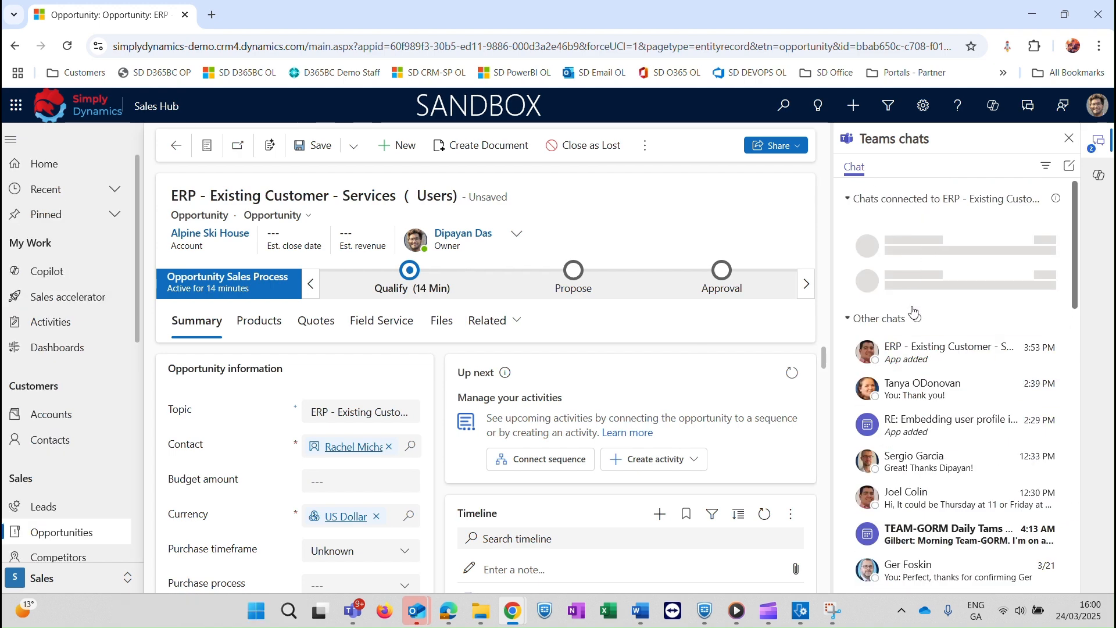
mouse_move(914, 348)
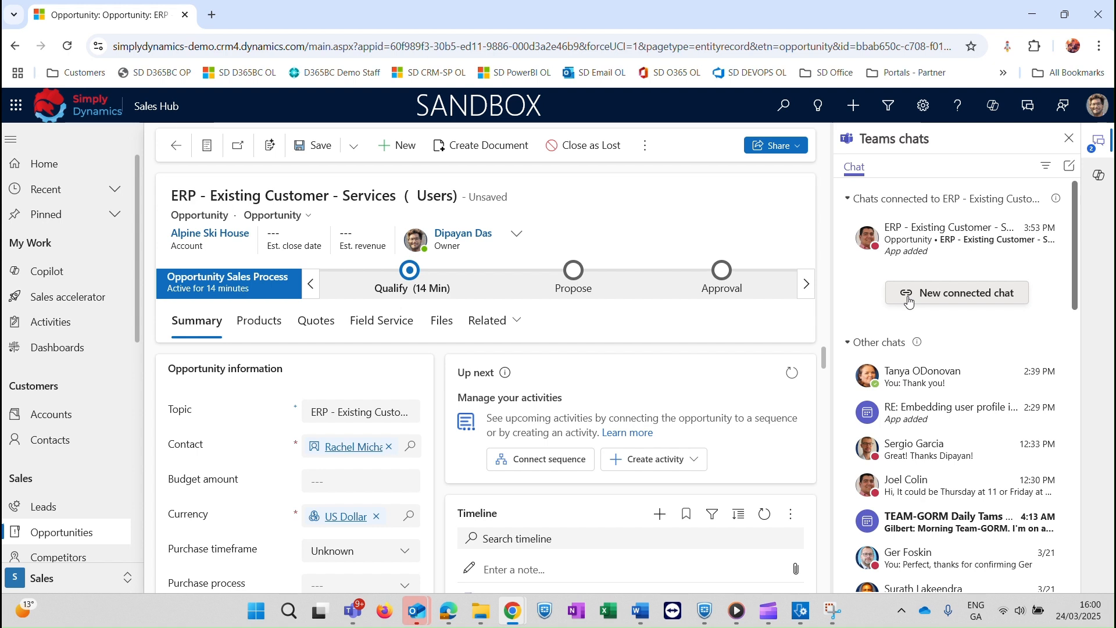
left_click(1068, 142)
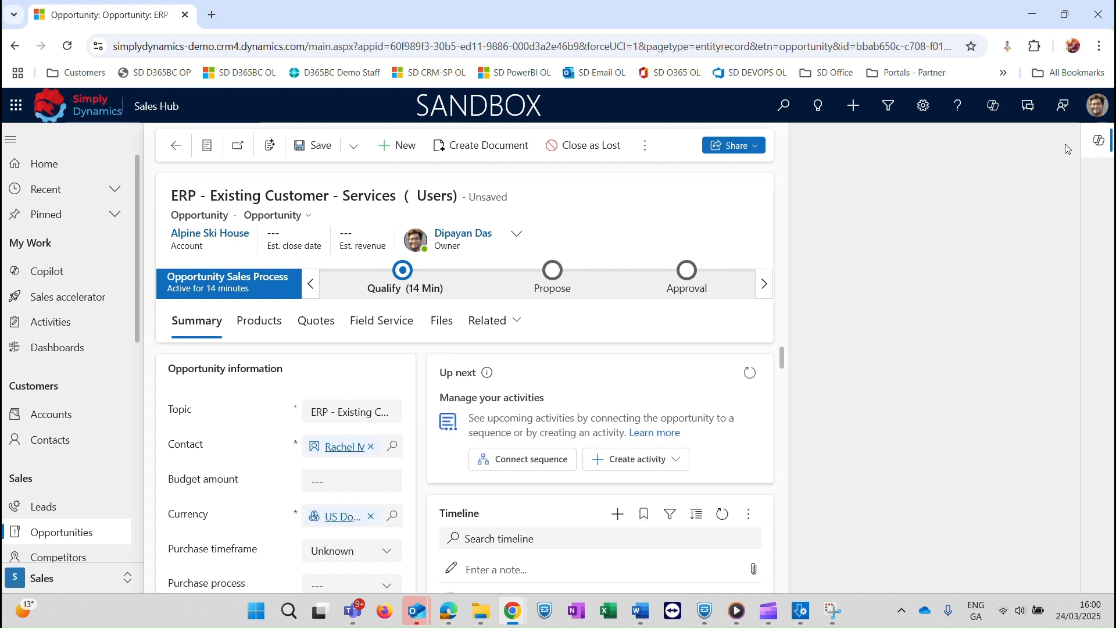
left_click(1098, 141)
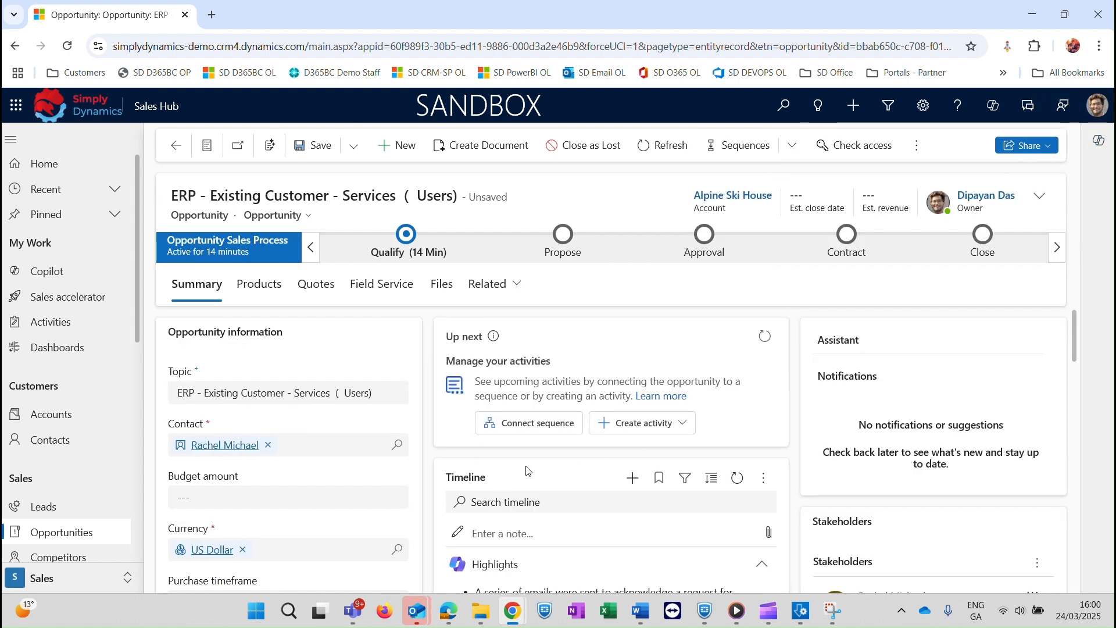
left_click(359, 602)
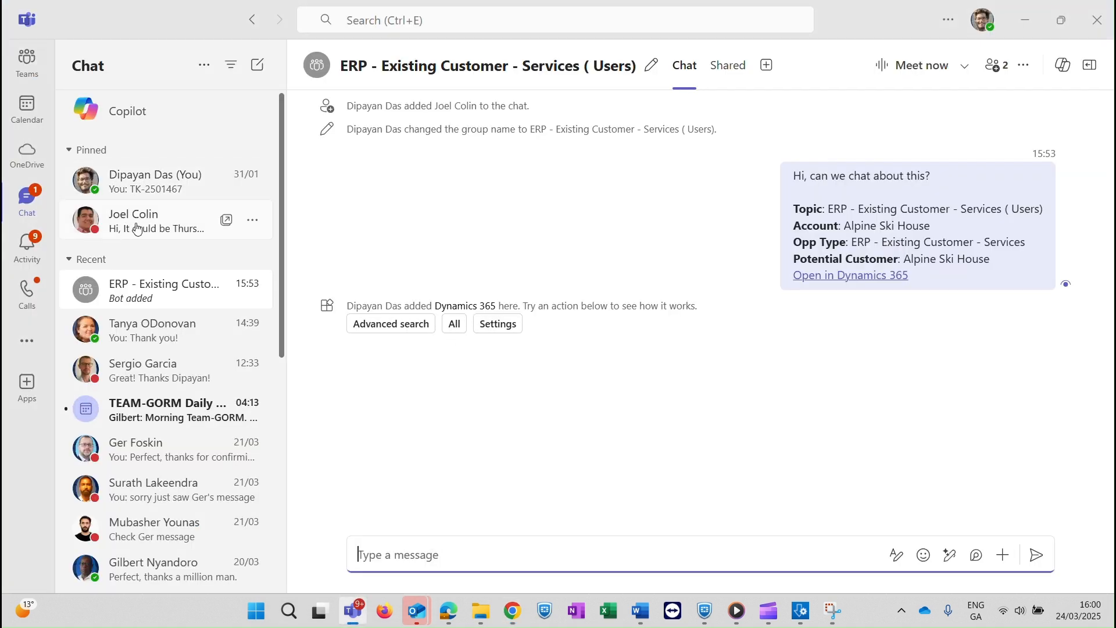
left_click(1043, 20)
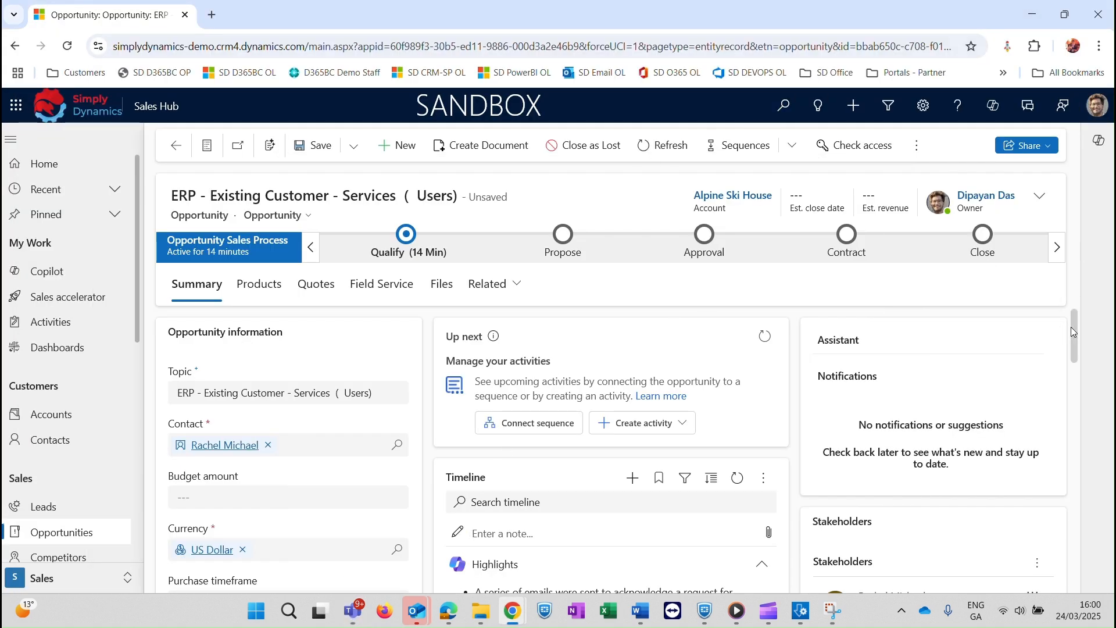
- Read the opportunity's timeline highlights, and go to the Sales accelerator while discarding the unsaved changes
left_click_drag(1071, 327, 1073, 389)
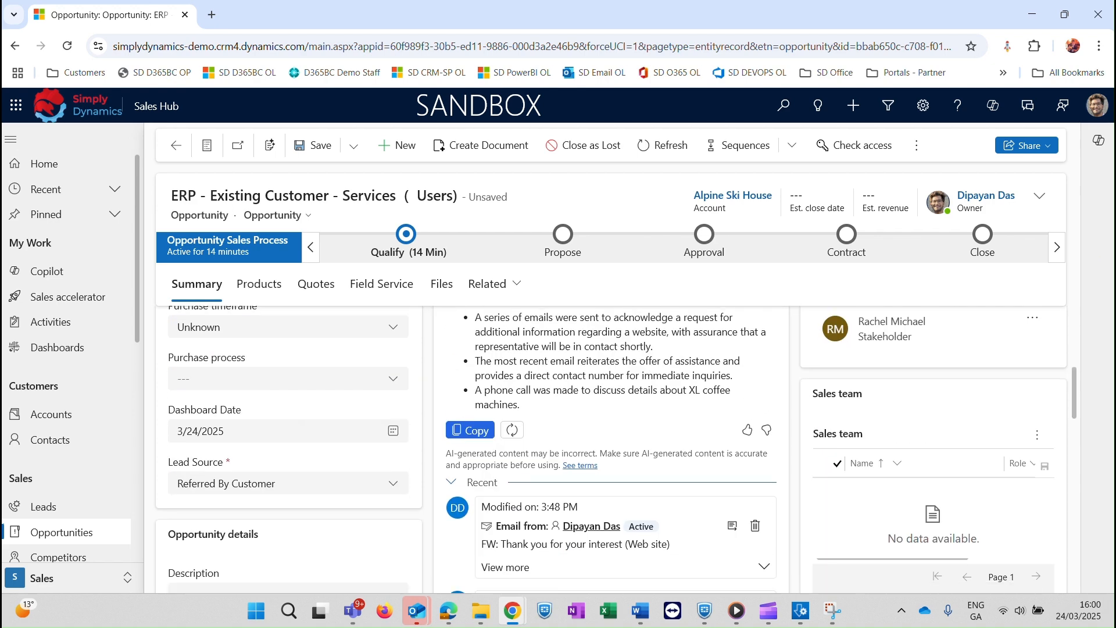
key("alt+Tab")
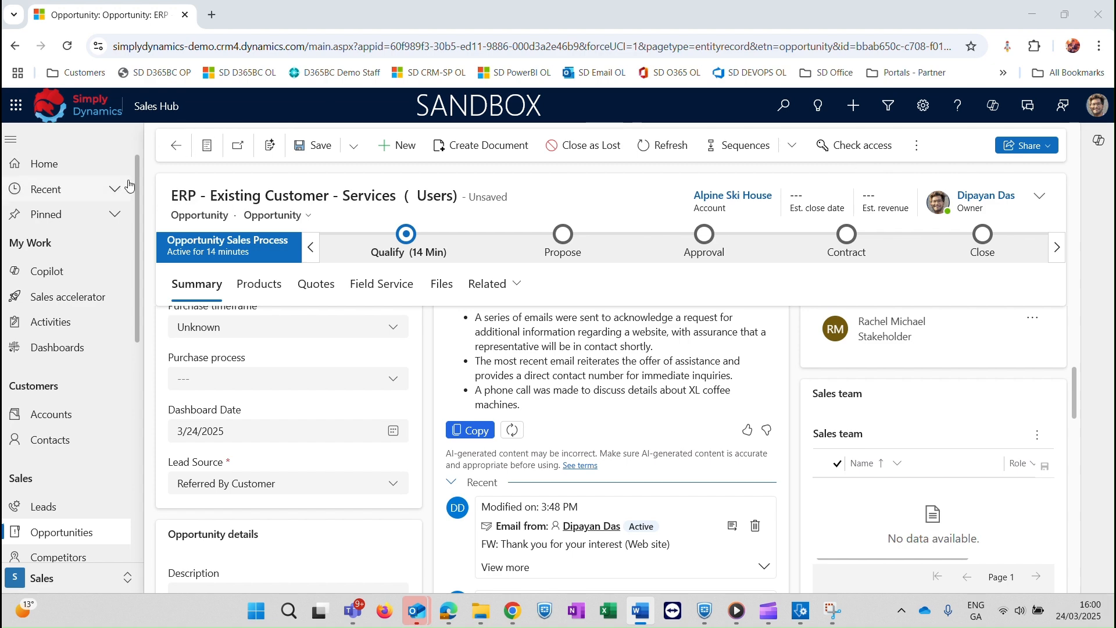
left_click(138, 239)
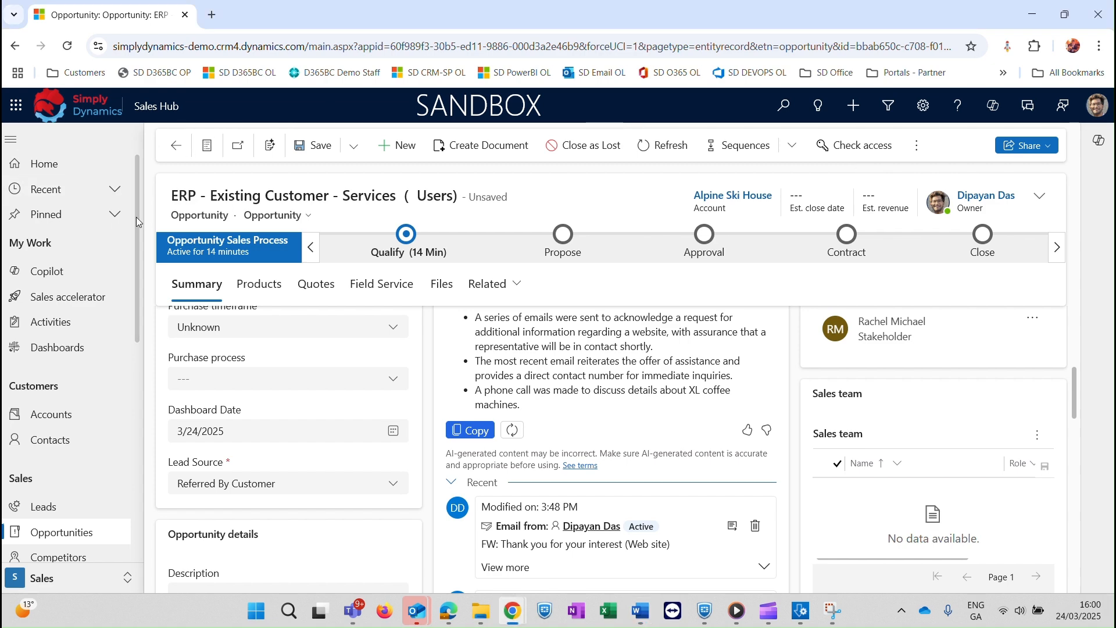
left_click(73, 300)
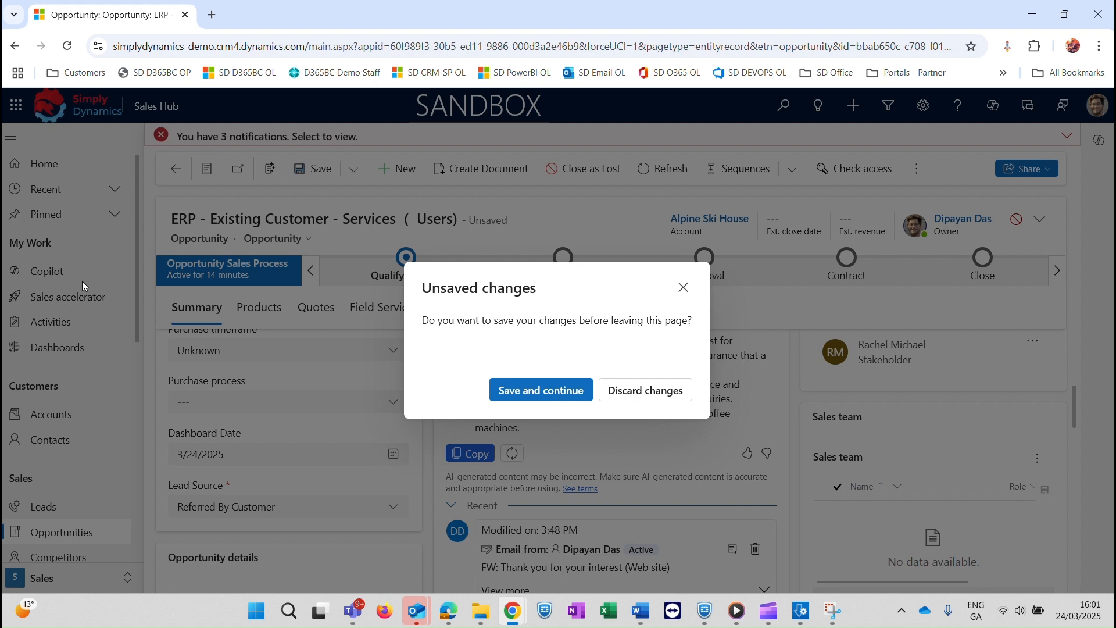
left_click(643, 392)
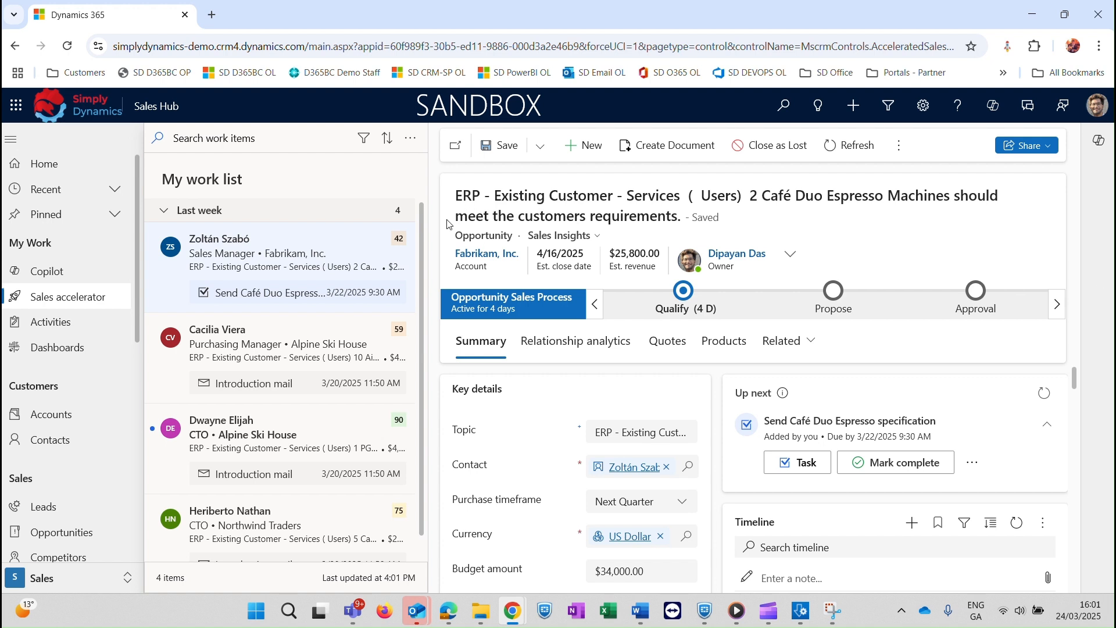
- Switch to the App Settings area and view the lead qualification settings
left_click(48, 580)
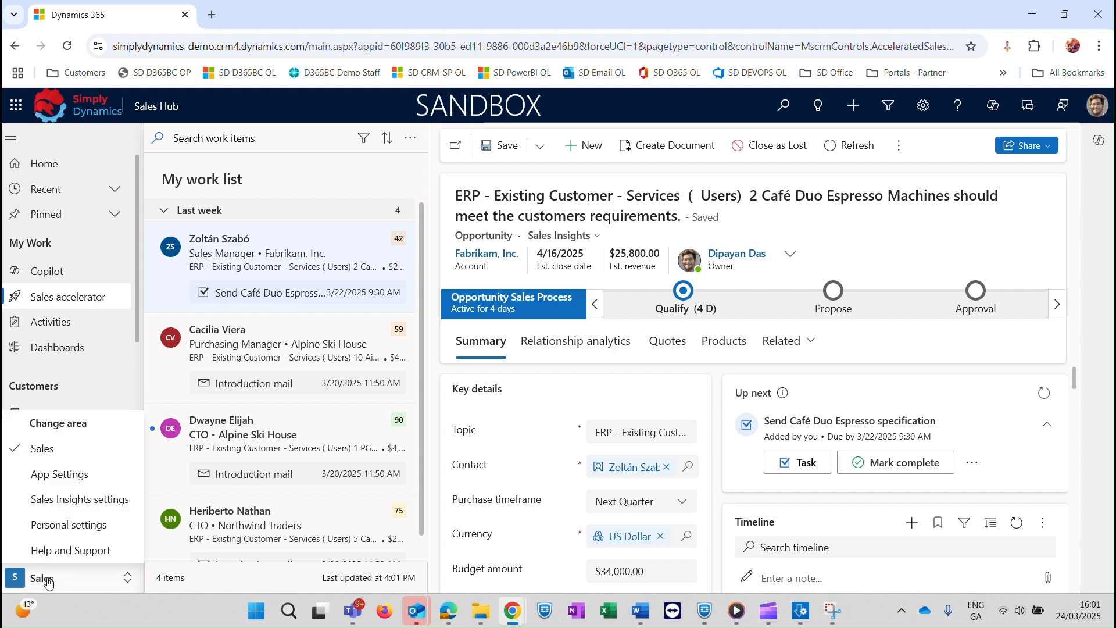
left_click(50, 479)
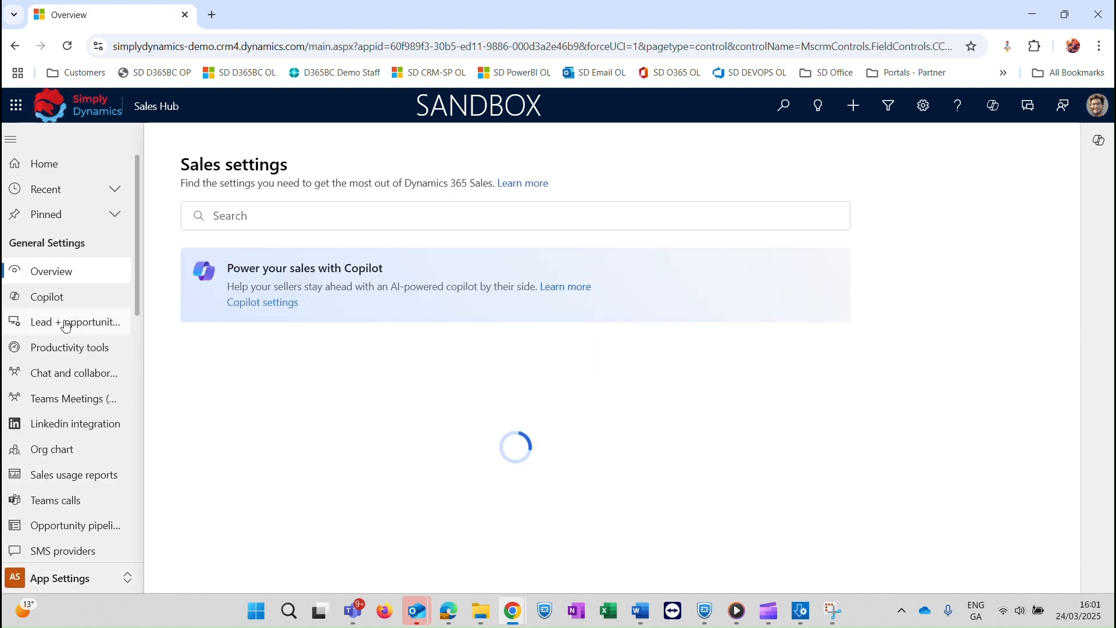
left_click(85, 322)
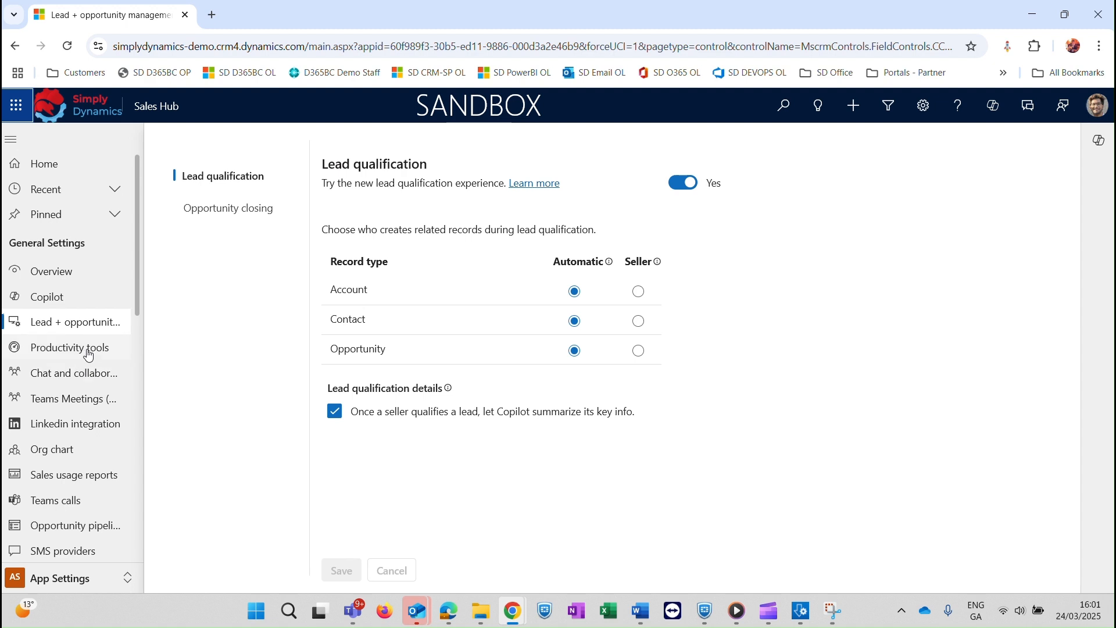
- Go from the Sales settings overview to the Sales accelerator sequences, and open the Opportunity nurturing sequence
left_click(87, 272)
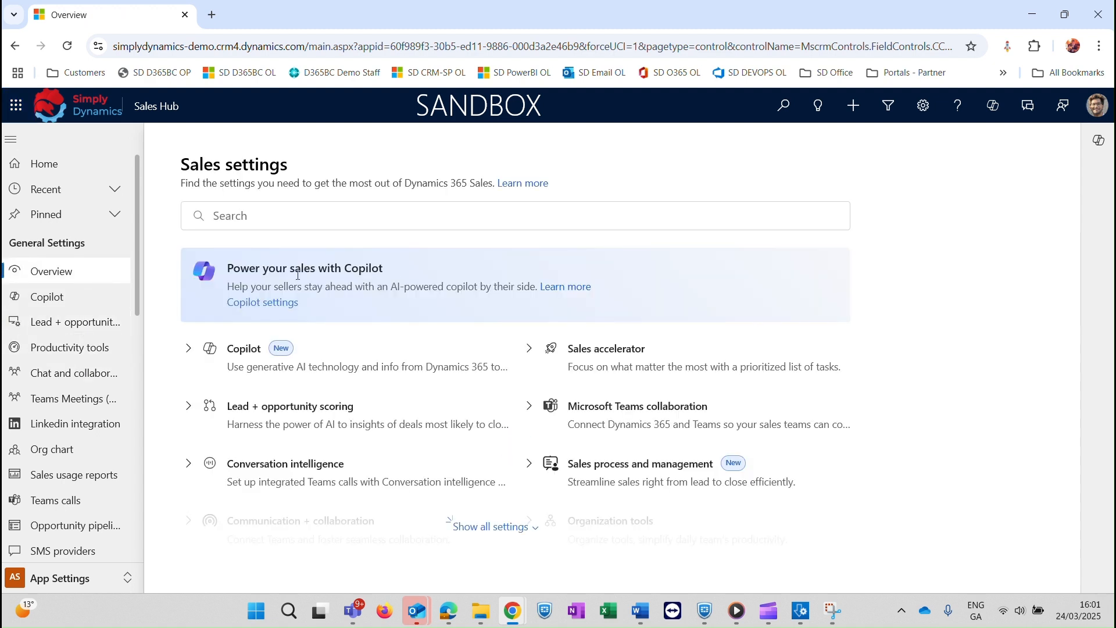
left_click(605, 361)
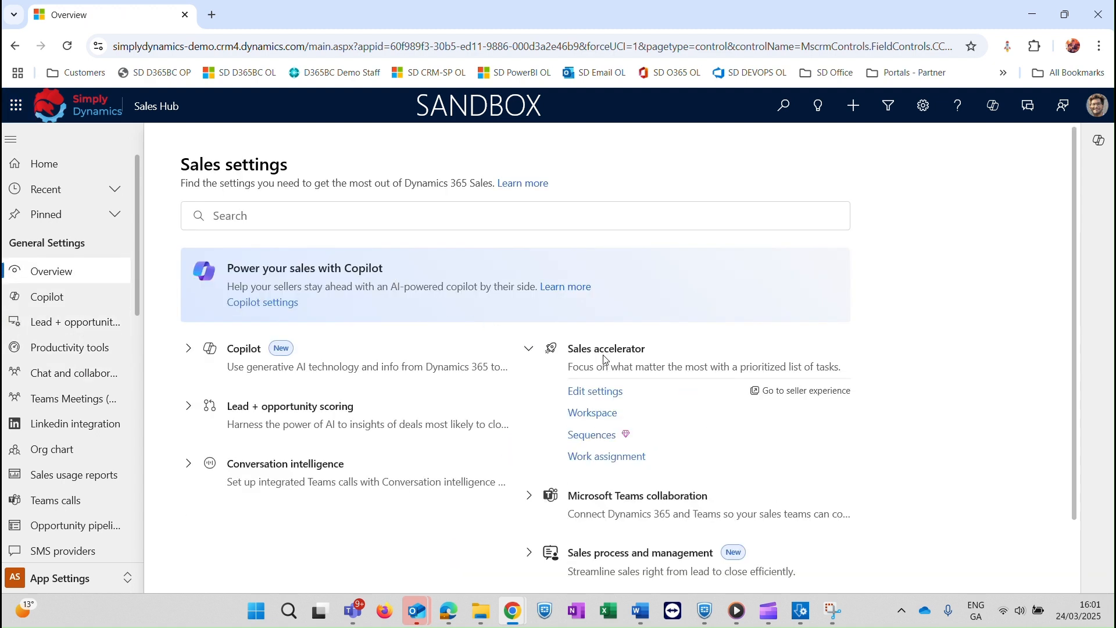
left_click(592, 412)
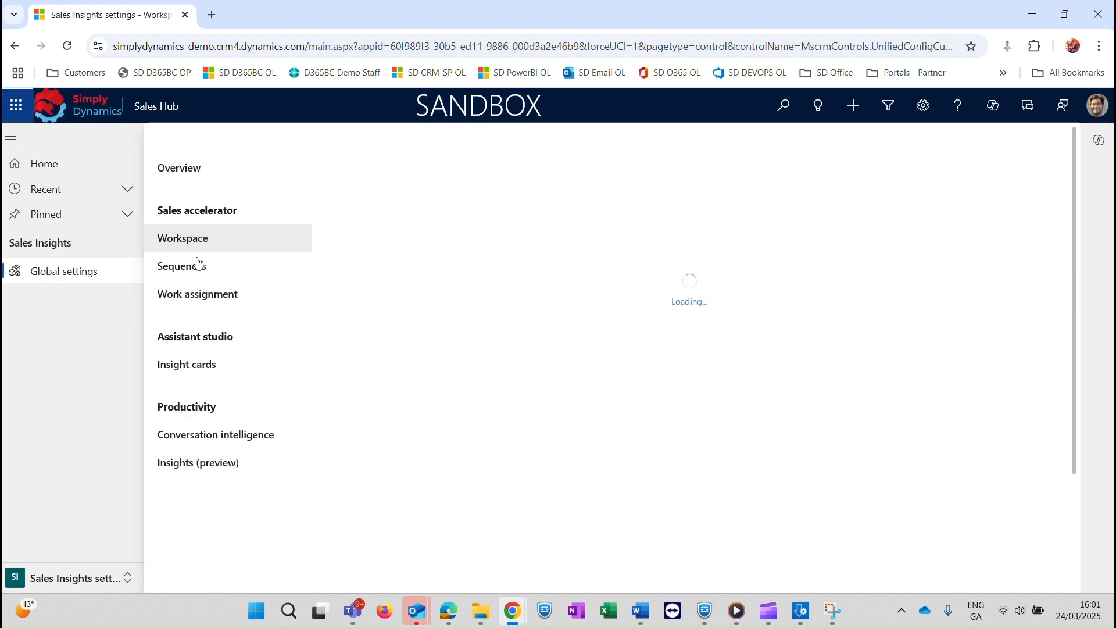
left_click(198, 266)
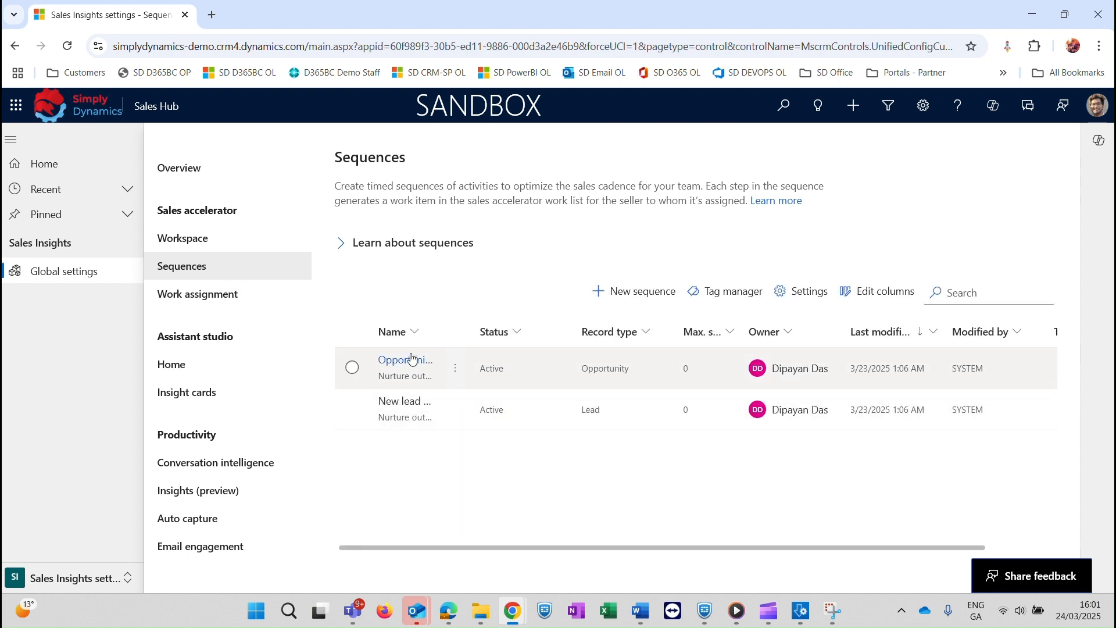
left_click(412, 359)
left_click(86, 278)
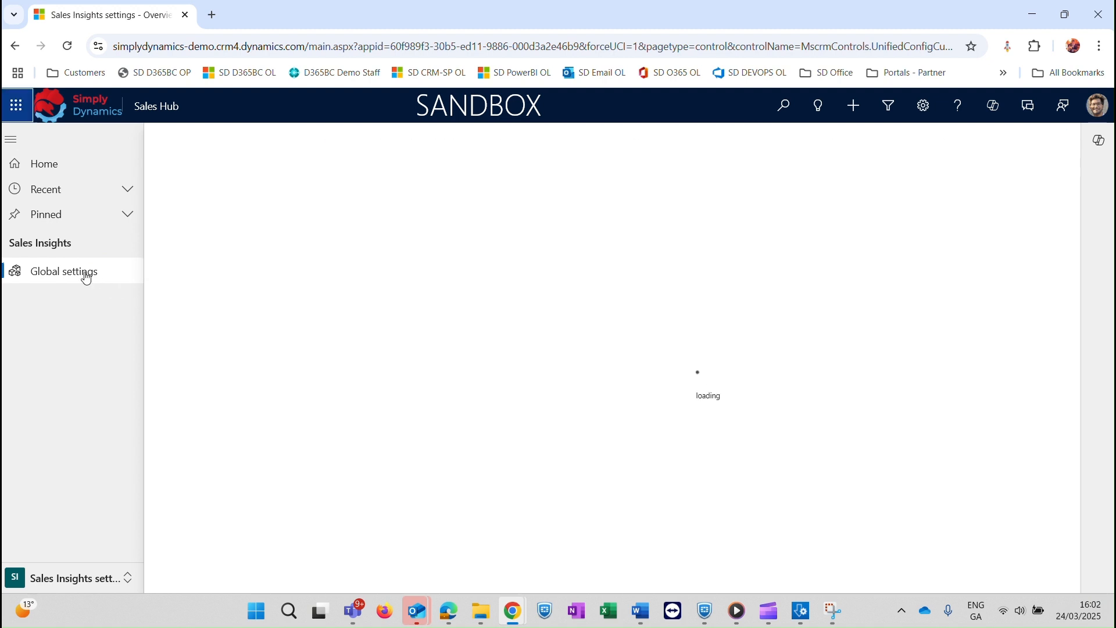
left_click(213, 275)
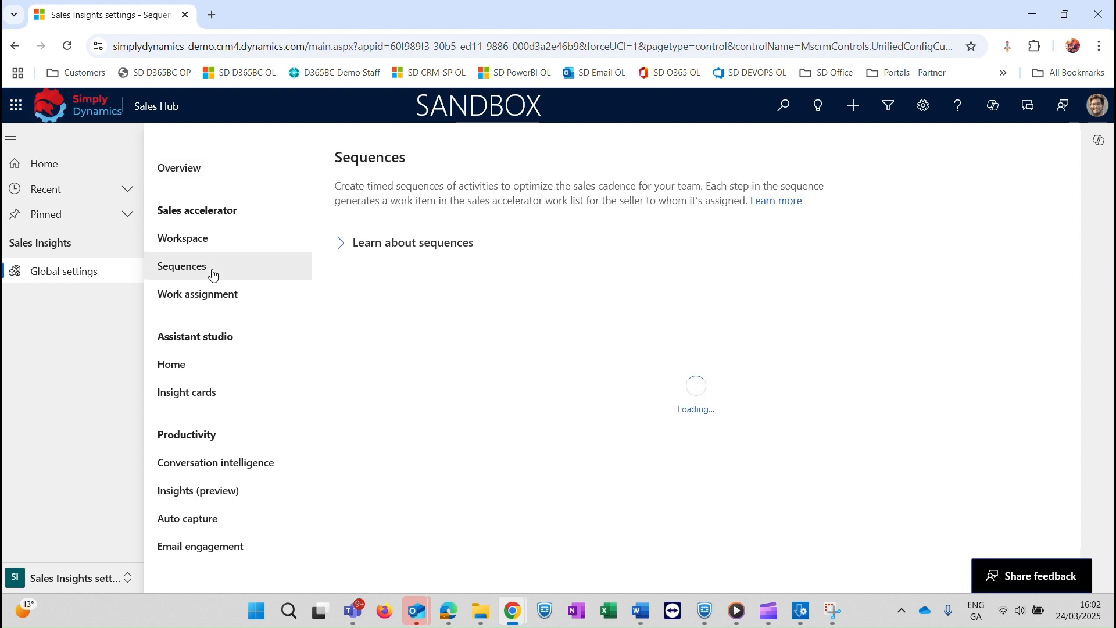
double_click(441, 375)
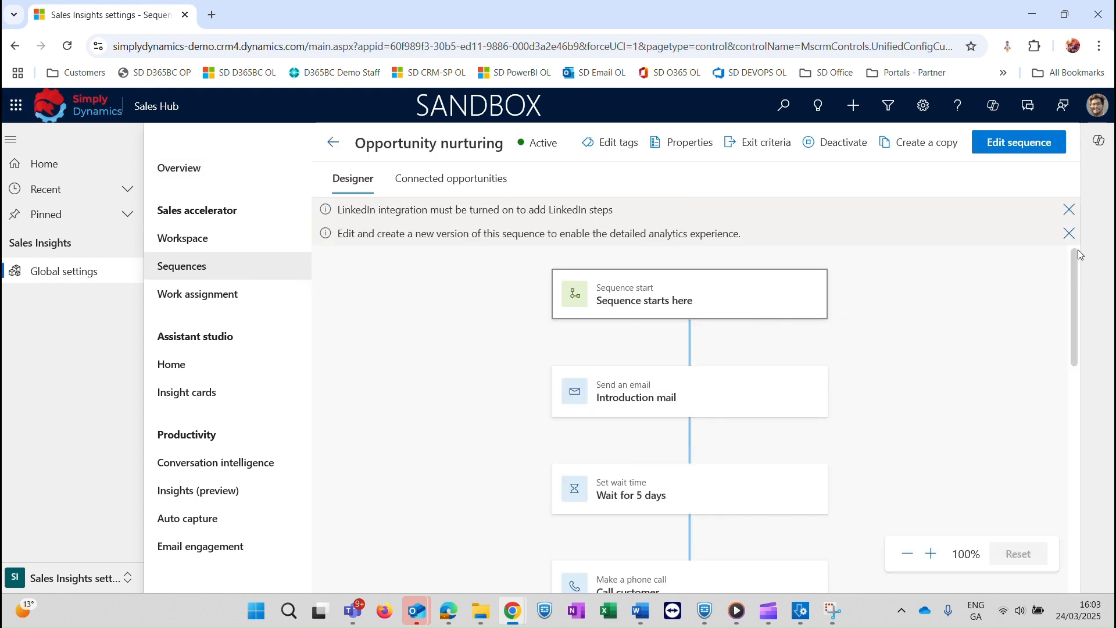
- Review the steps of the Opportunity nurturing sequence and deactivate the sequence
left_click_drag(1076, 255, 1075, 507)
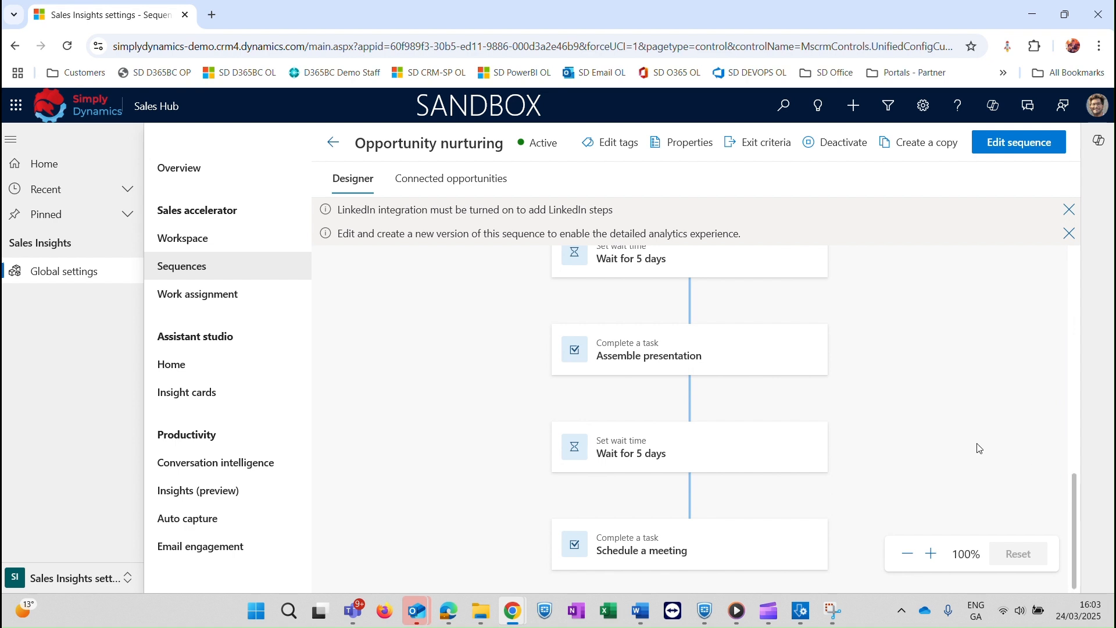
left_click(830, 149)
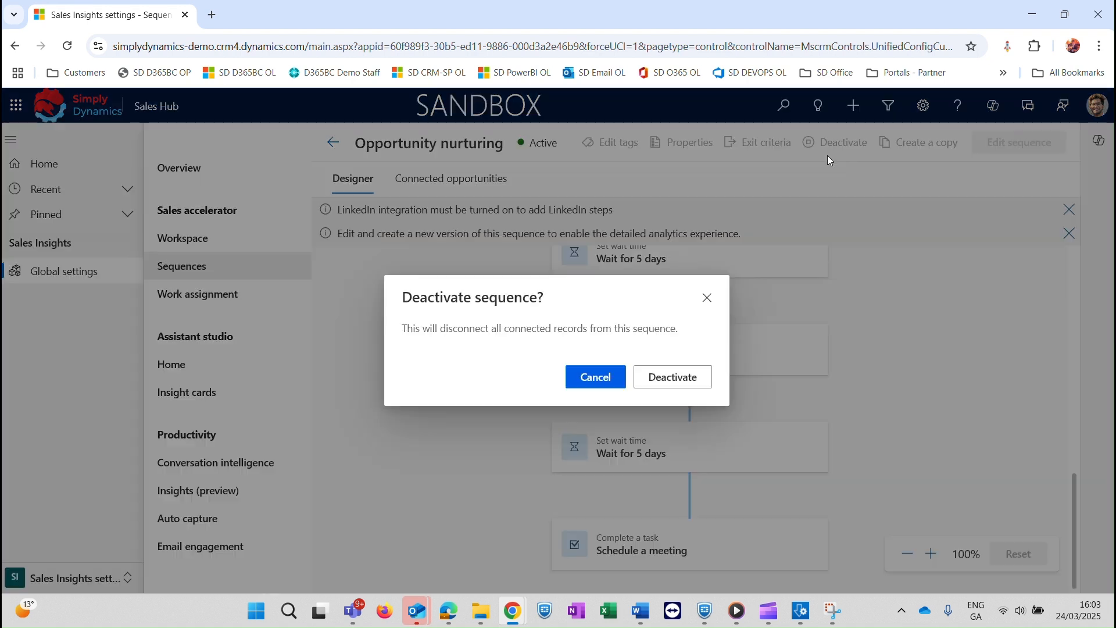
left_click(684, 386)
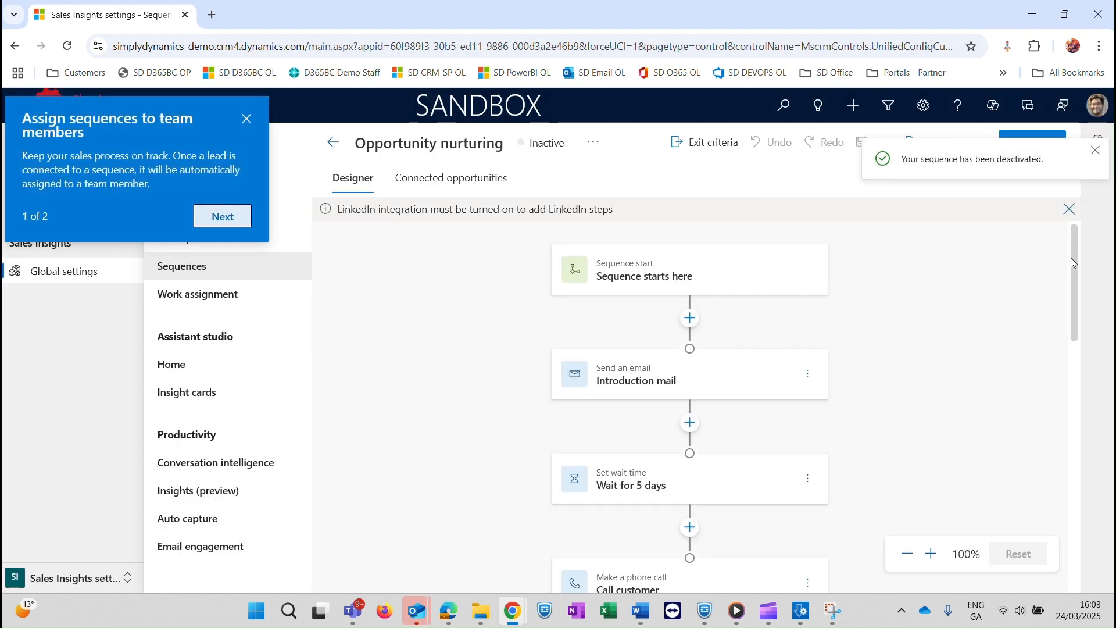
- Add an Advanced email conditions branch directly after the Introduction mail step of the sequence
left_click_drag(1072, 291, 1073, 294)
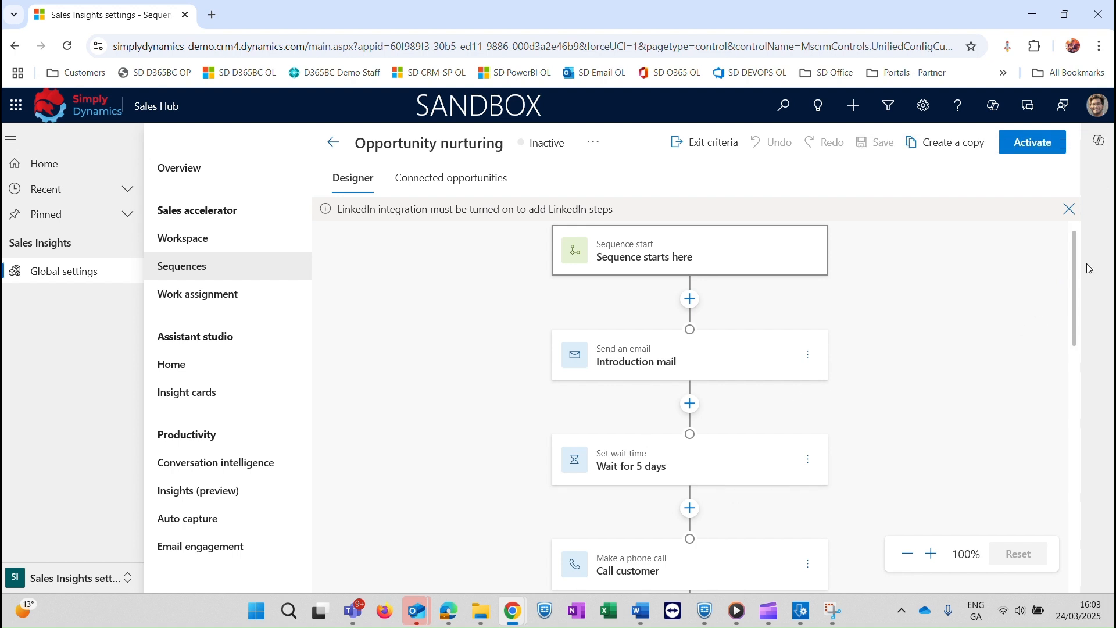
mouse_move(1072, 285)
left_mouse_down()
mouse_move(1078, 320)
mouse_move(1082, 304)
left_mouse_up()
left_click(690, 349)
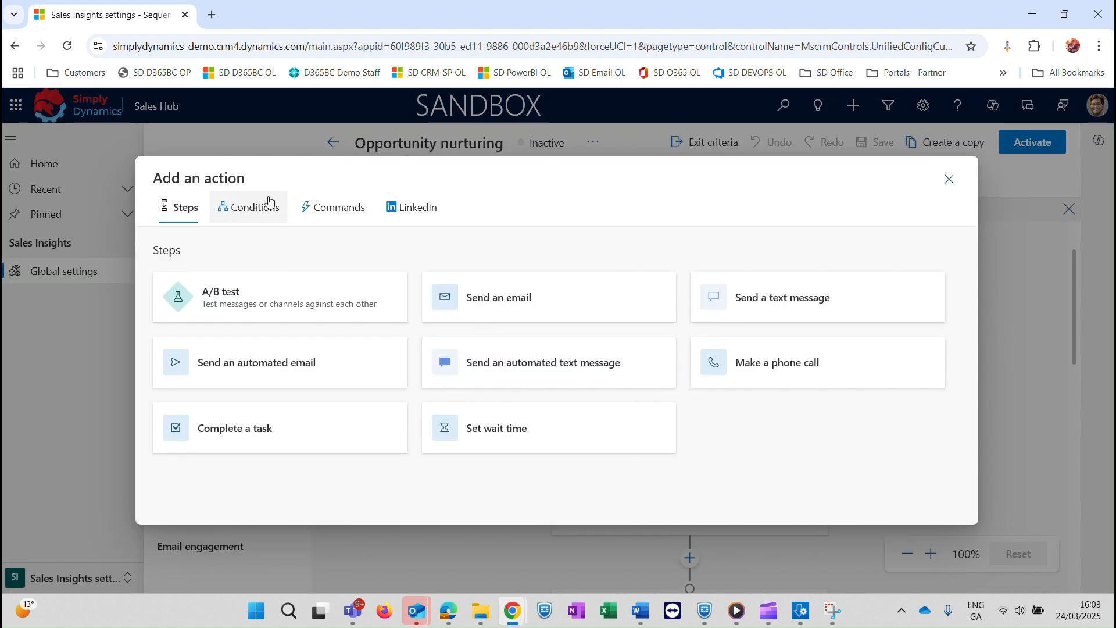
left_click(234, 221)
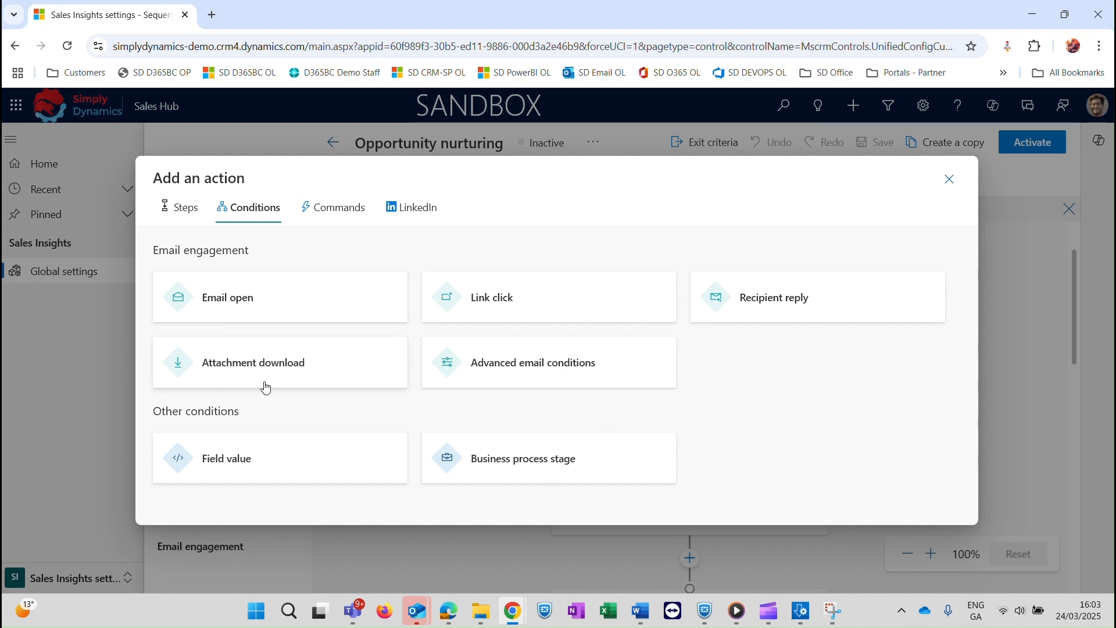
left_click(569, 371)
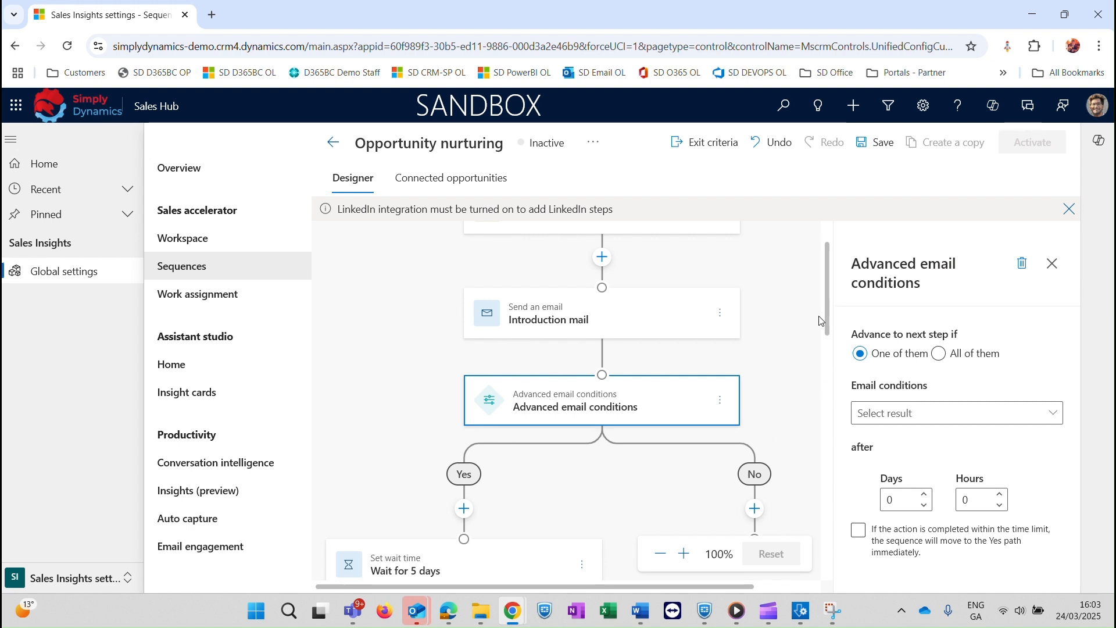
- Add a Field value condition on the Yes path of the Advanced email conditions step
left_click_drag(825, 291, 837, 321)
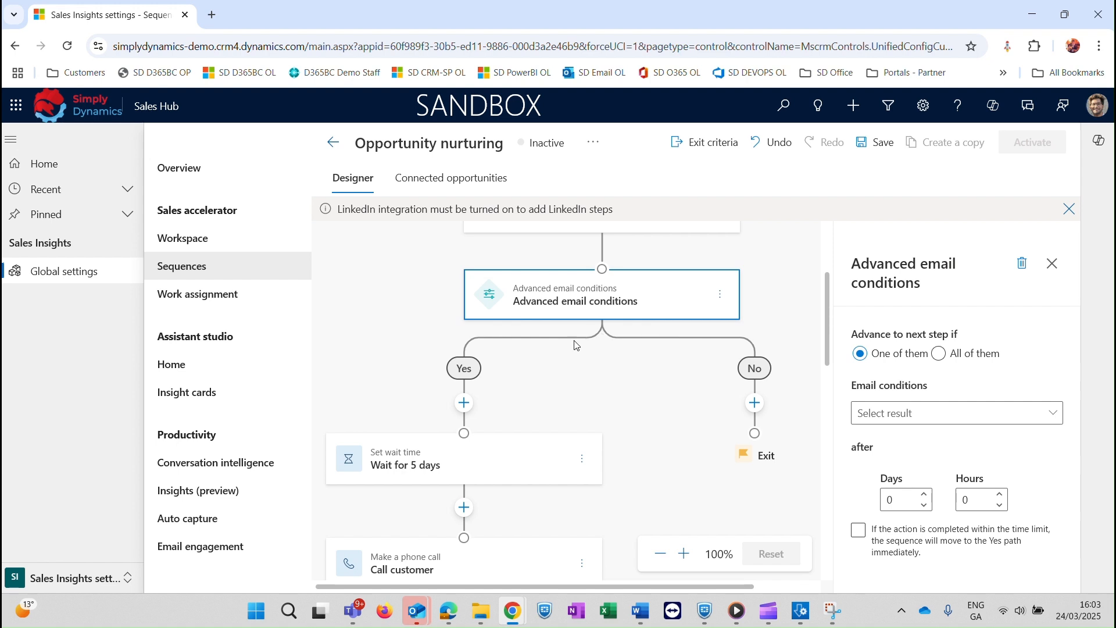
left_click(464, 403)
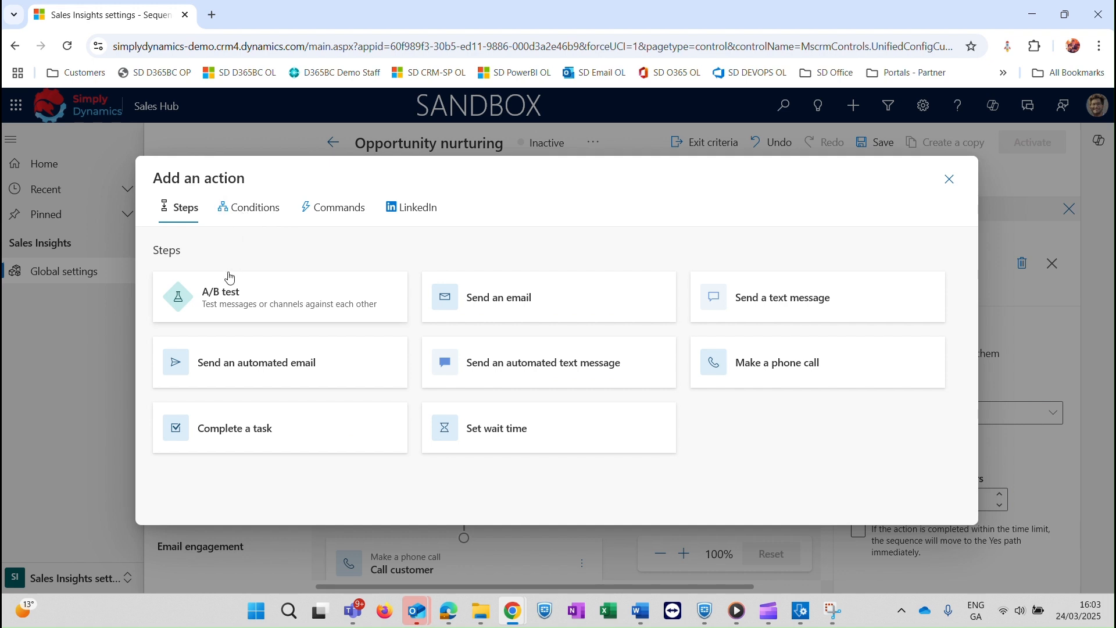
left_click(251, 217)
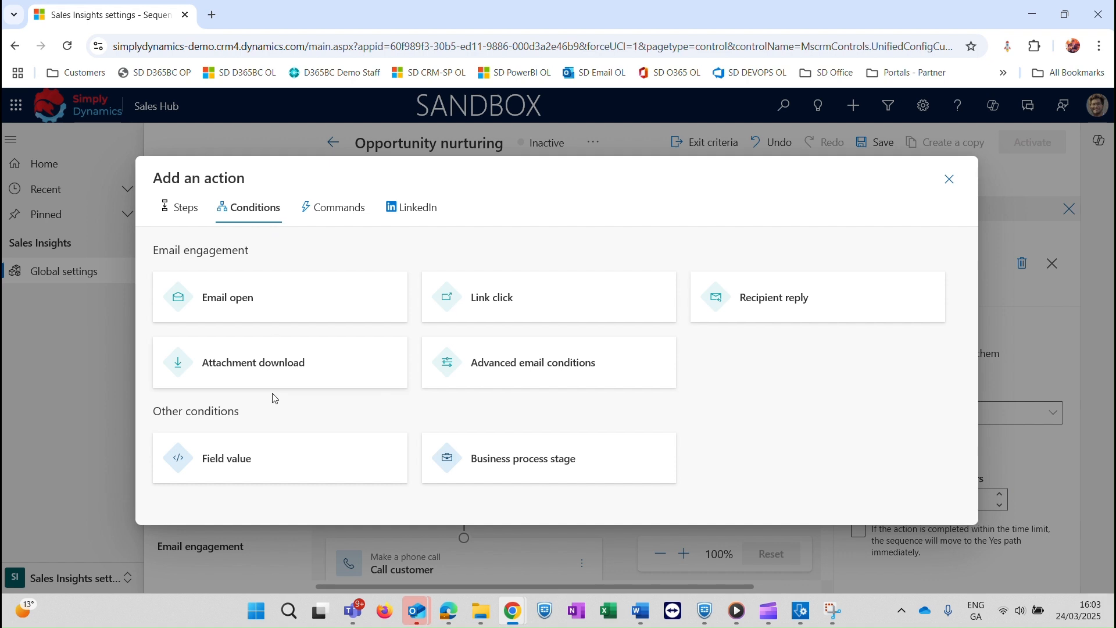
left_click(276, 470)
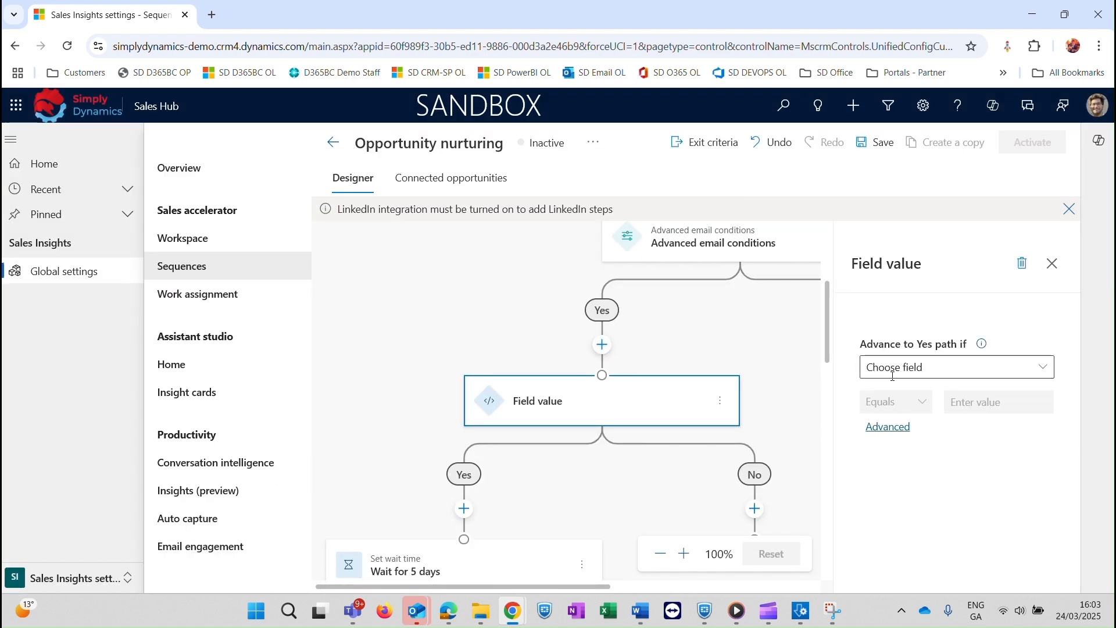
- Set the Field value condition to advance to the Yes path if Lead Source equals Inbound - Email
left_click(1042, 369)
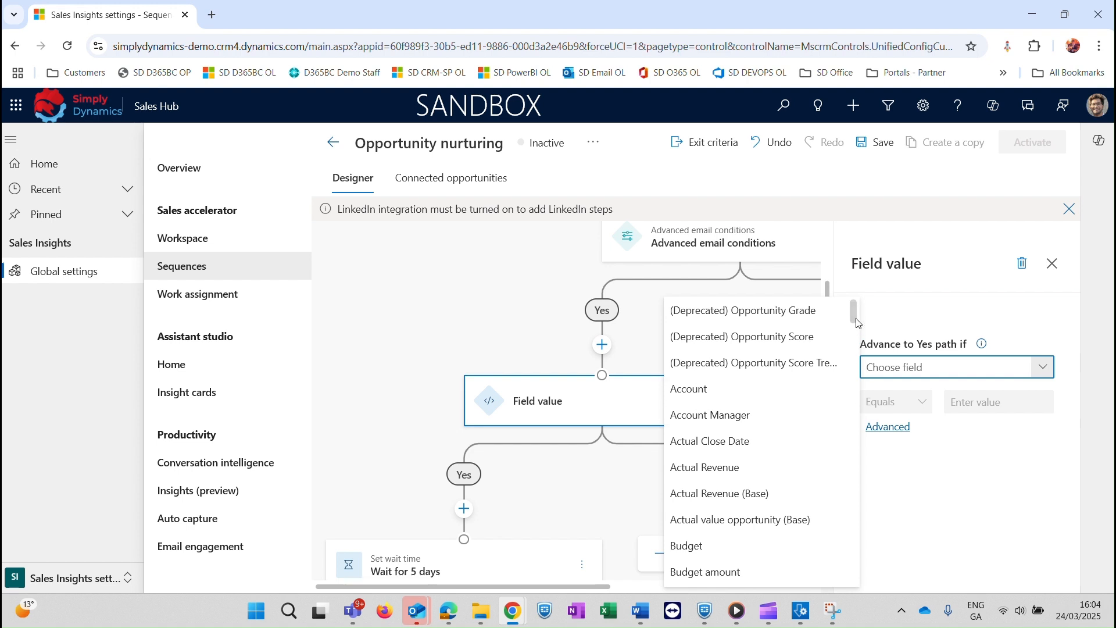
left_click_drag(858, 323, 861, 393)
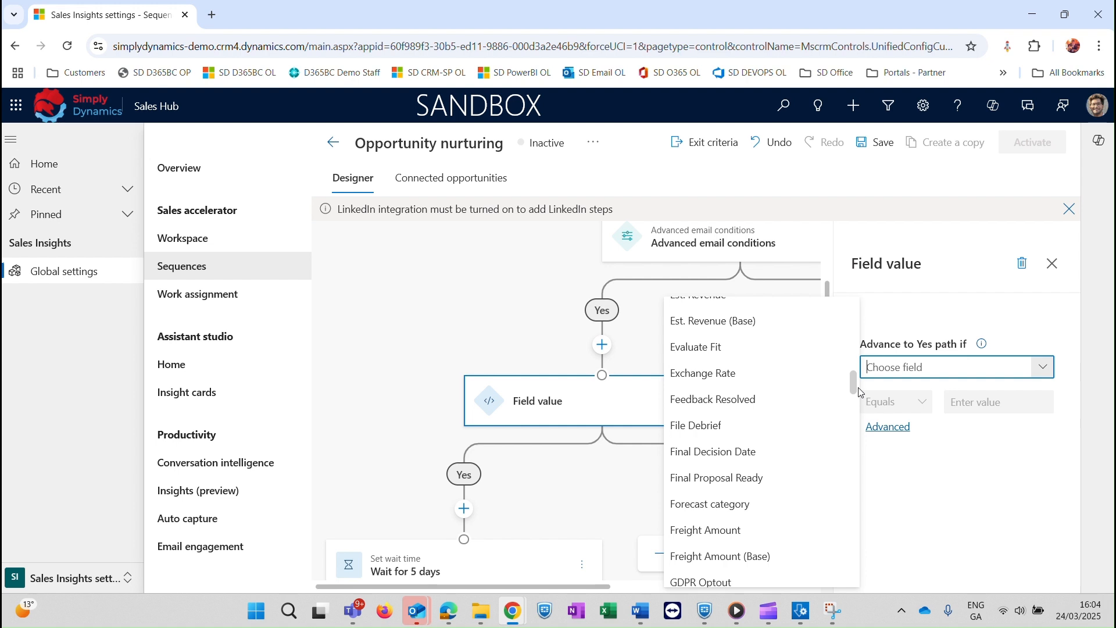
type("lead")
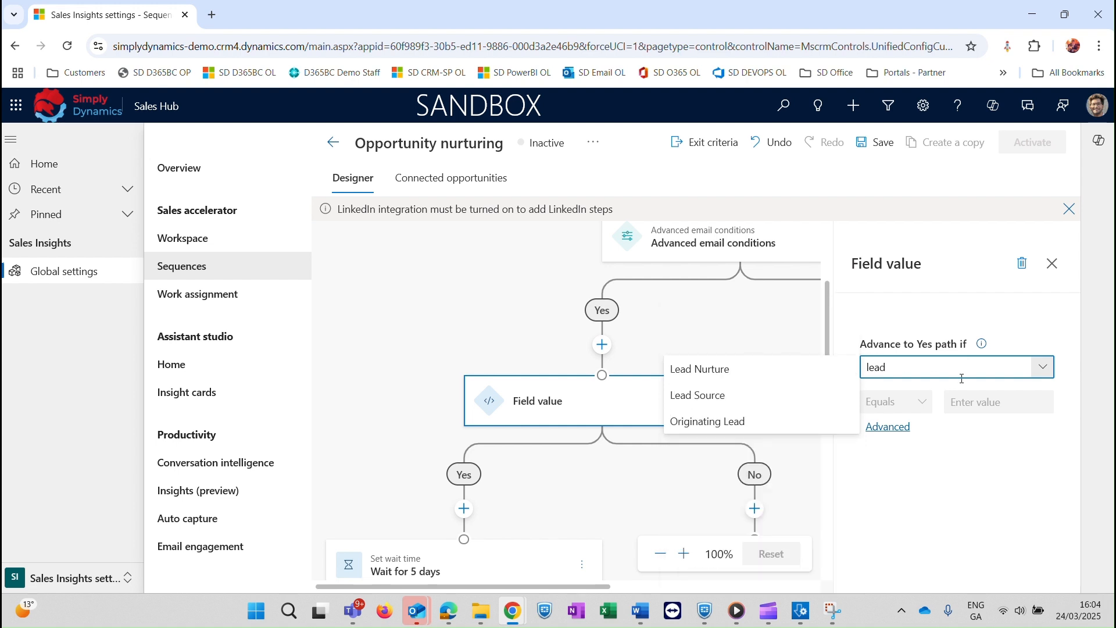
left_click(693, 399)
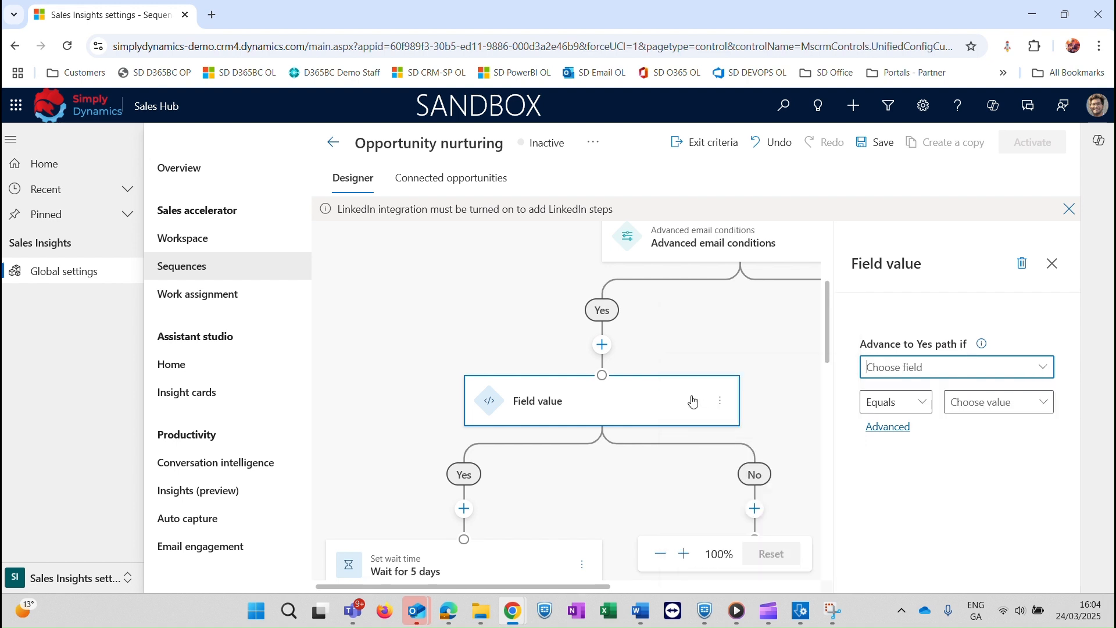
left_click(1023, 405)
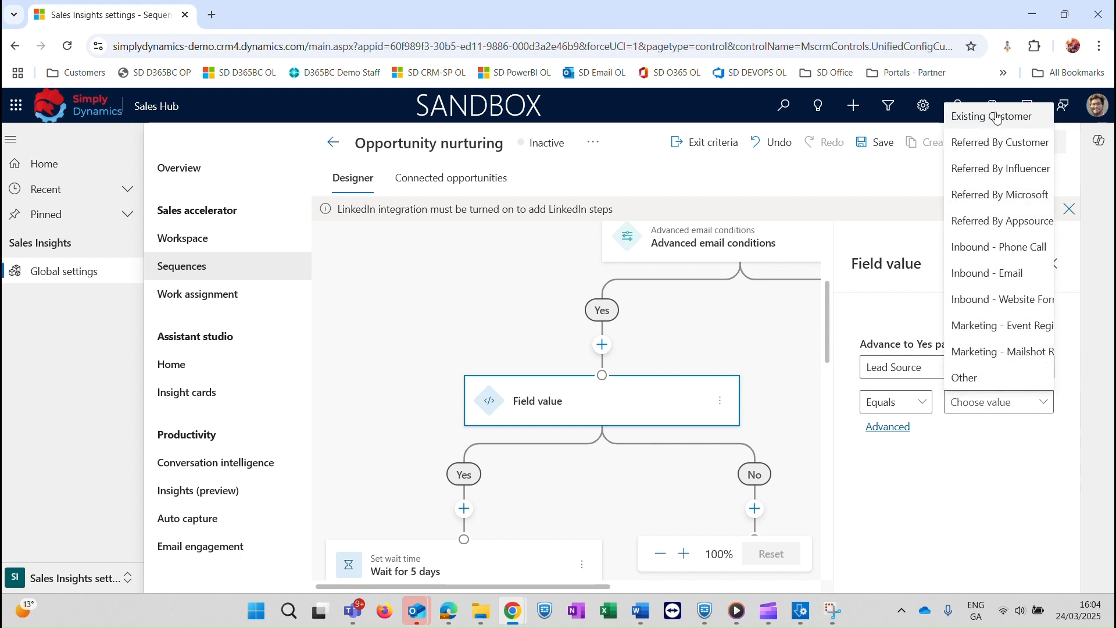
left_click(994, 273)
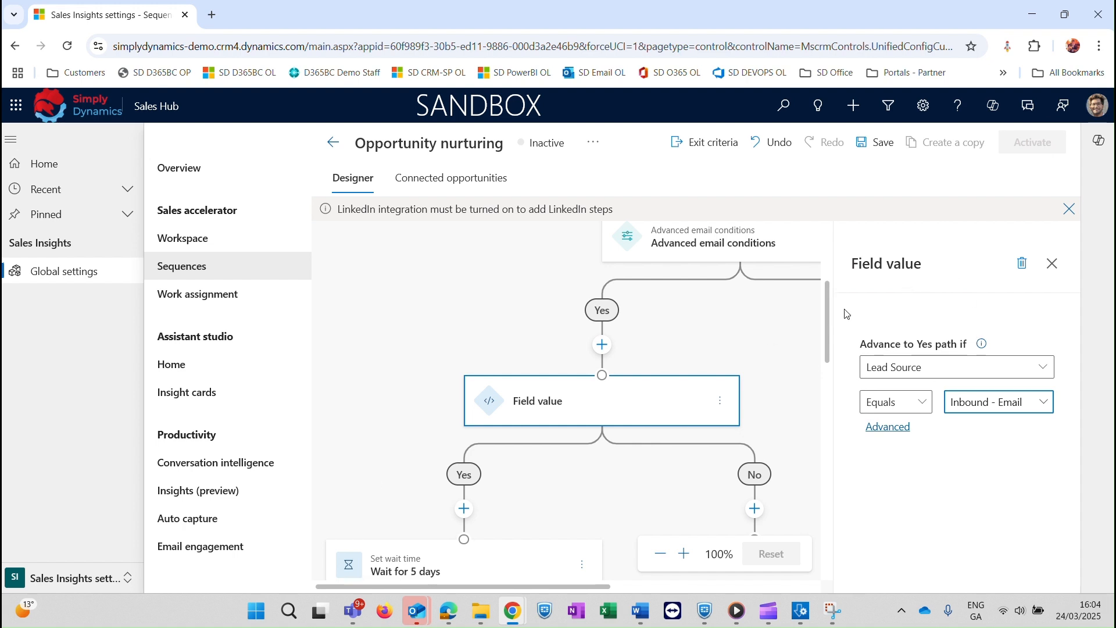
- Set the wait time step on the Yes path of the Field value condition to 1 day
scroll(822, 331, "down", 1)
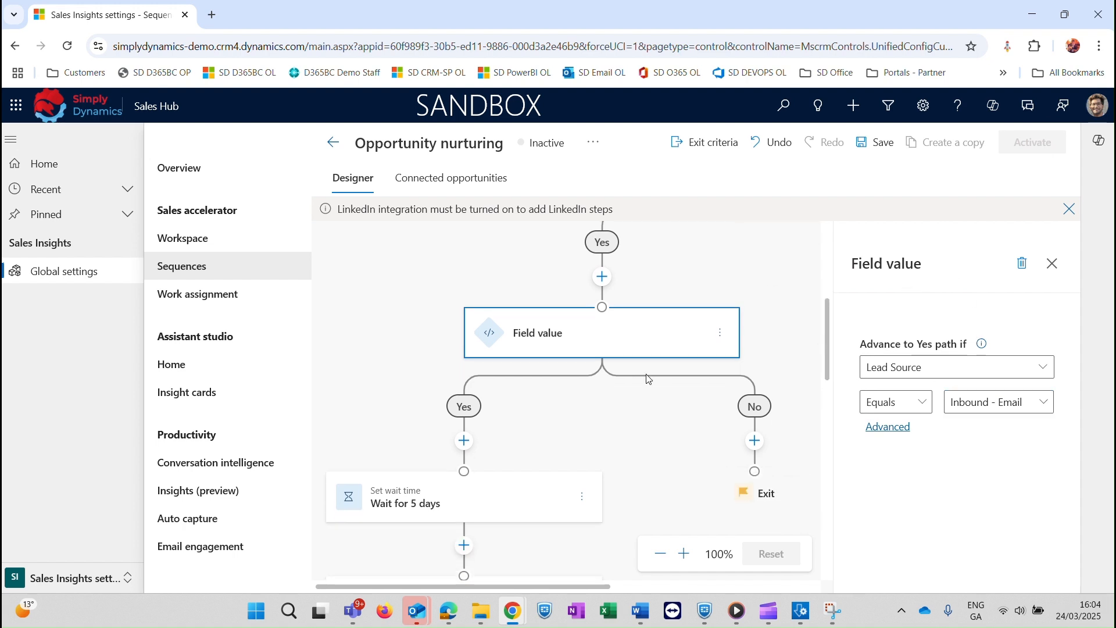
left_click(399, 480)
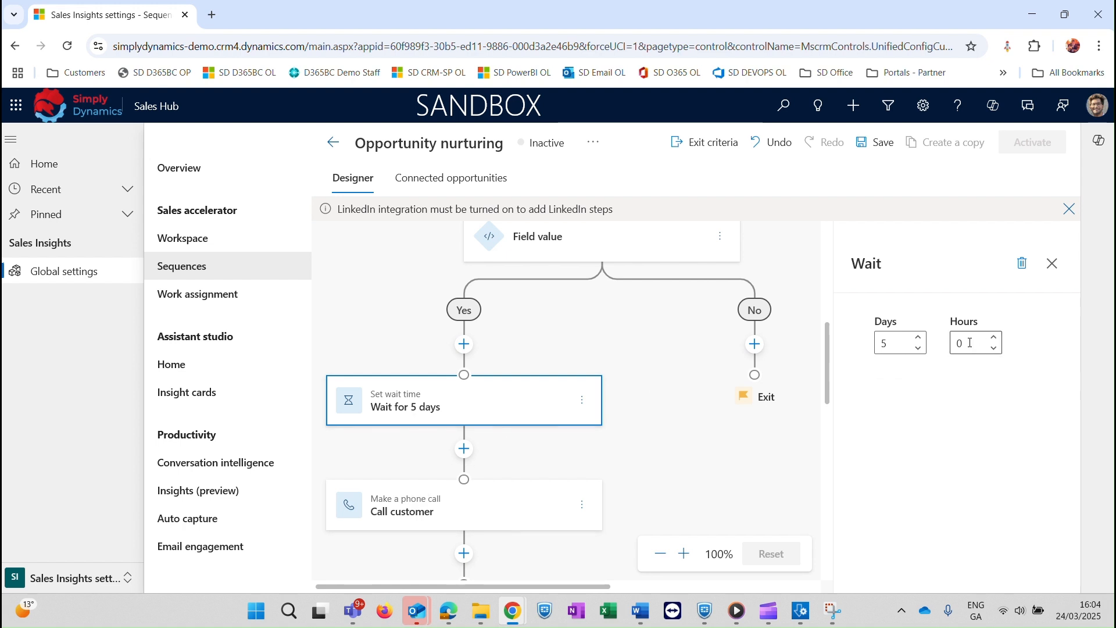
left_click(918, 349)
left_click(919, 348)
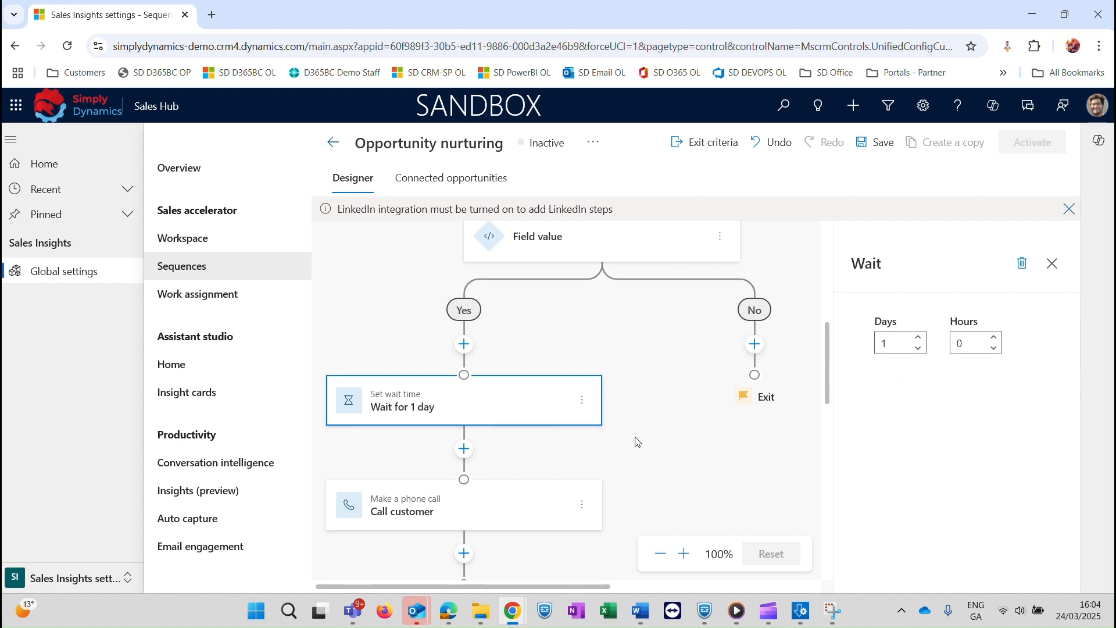
- Add a wait time step of 2 days on the No path of the Field value condition
left_click(748, 350)
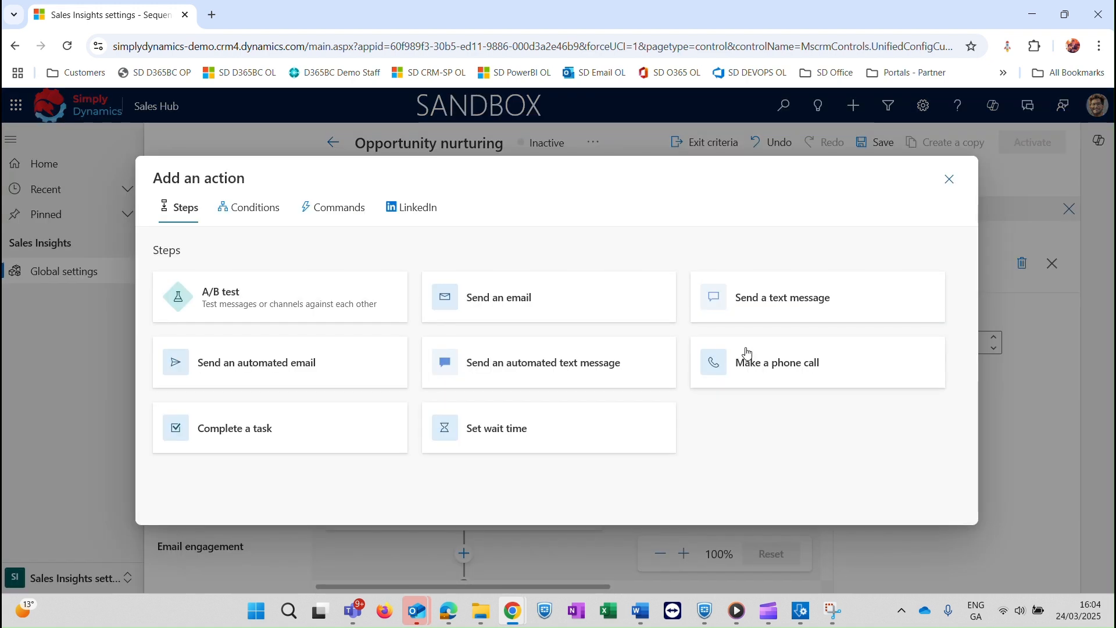
left_click(494, 423)
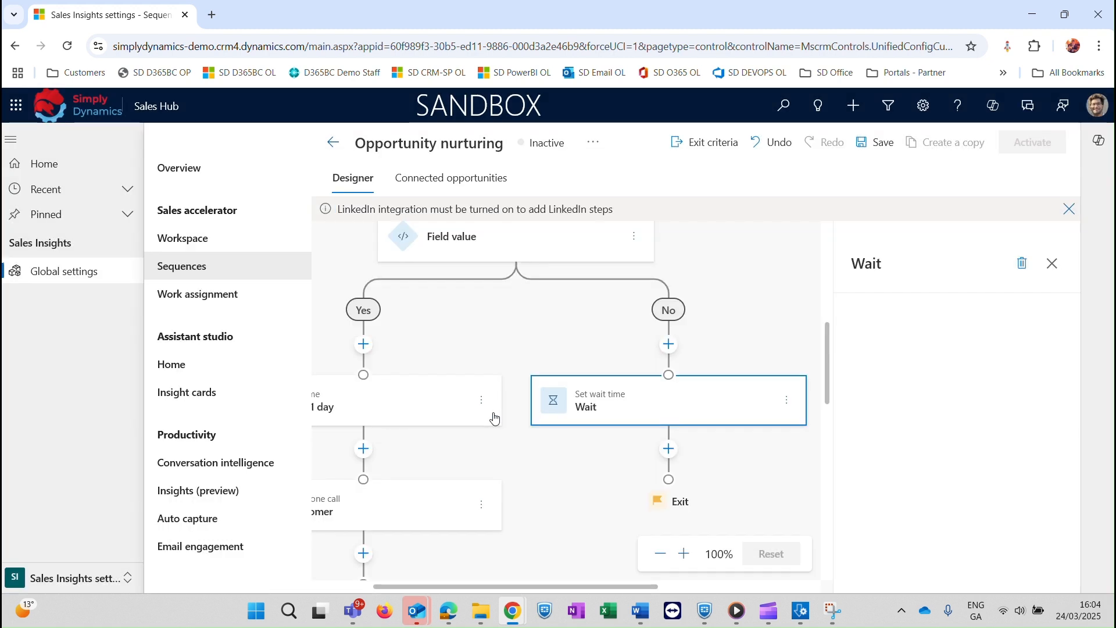
left_click(918, 337)
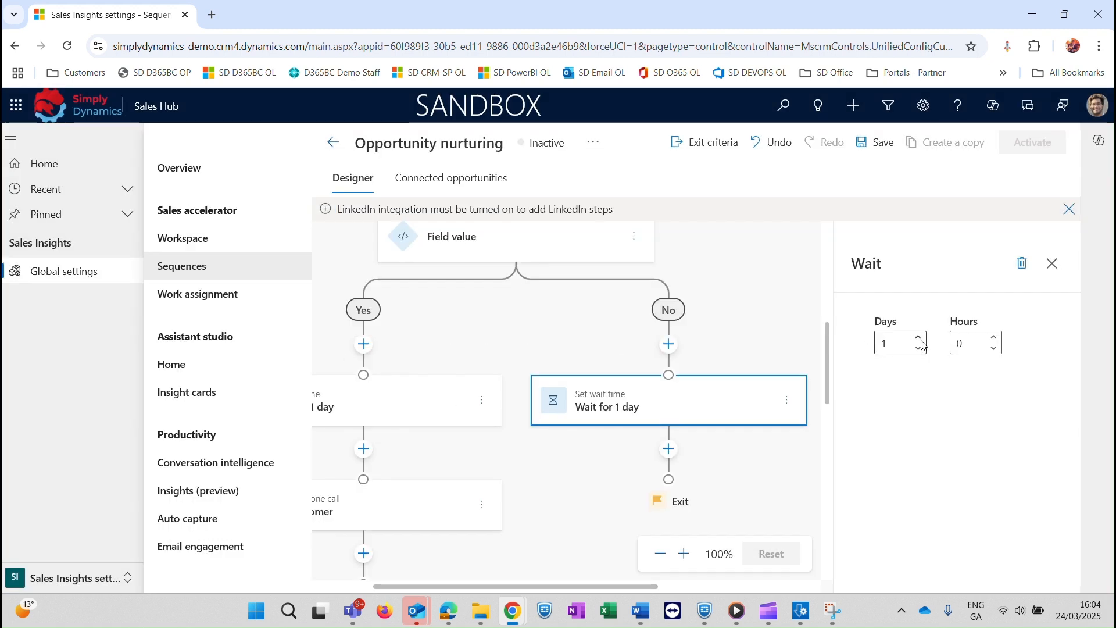
left_click(918, 337)
left_click(1052, 264)
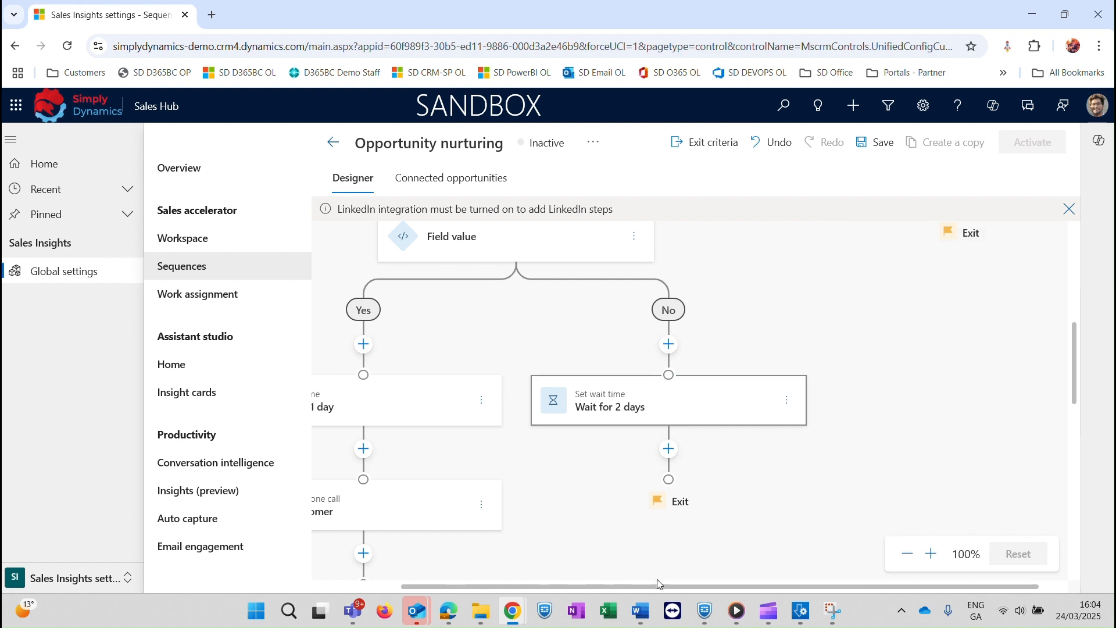
left_click_drag(665, 582, 522, 595)
mouse_move(512, 611)
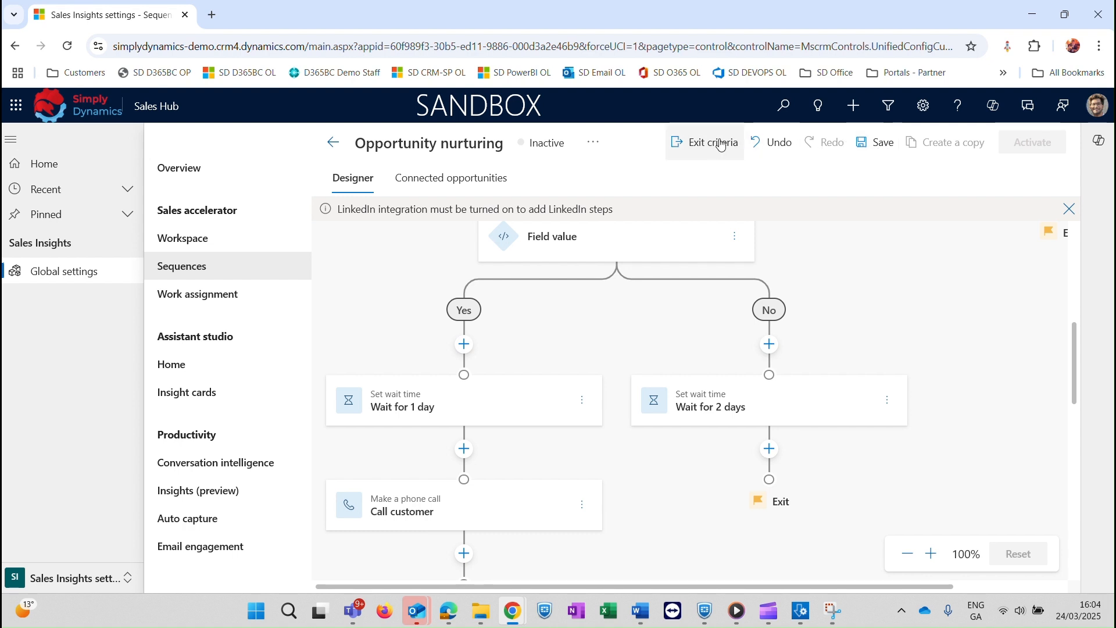
- Leave the Opportunity nurturing designer and discard all unsaved sequence changes
left_click(334, 143)
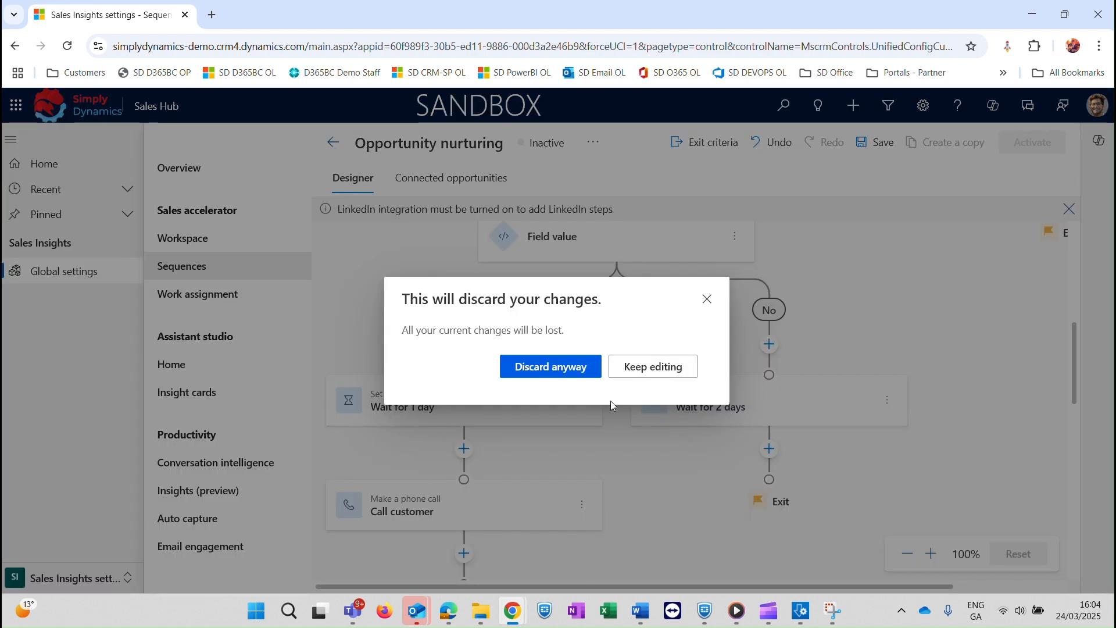
left_click(632, 375)
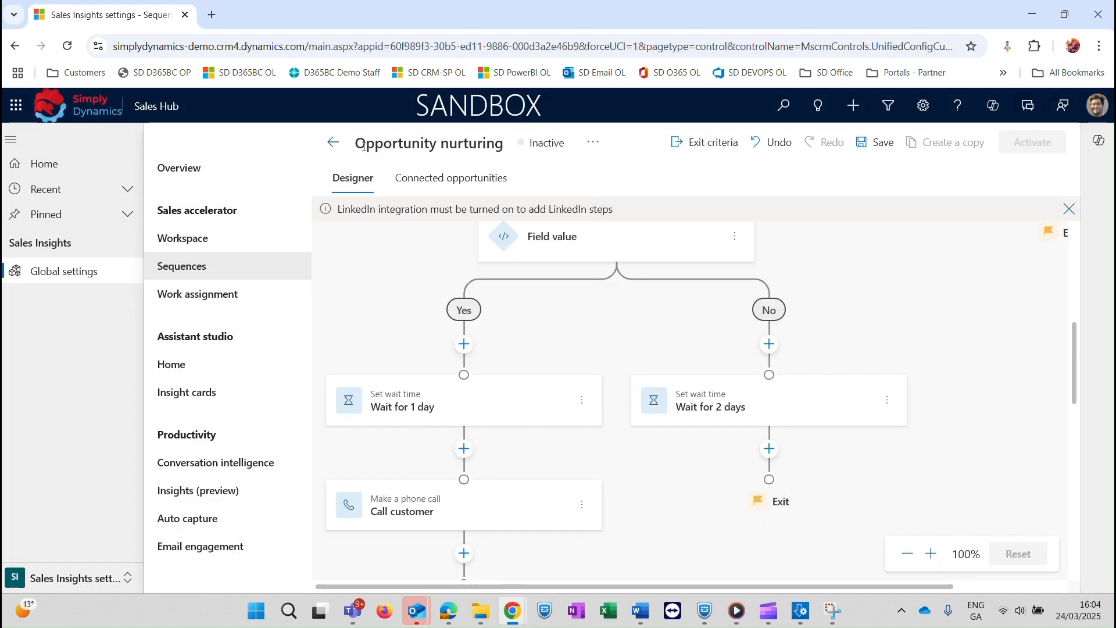
left_click(332, 143)
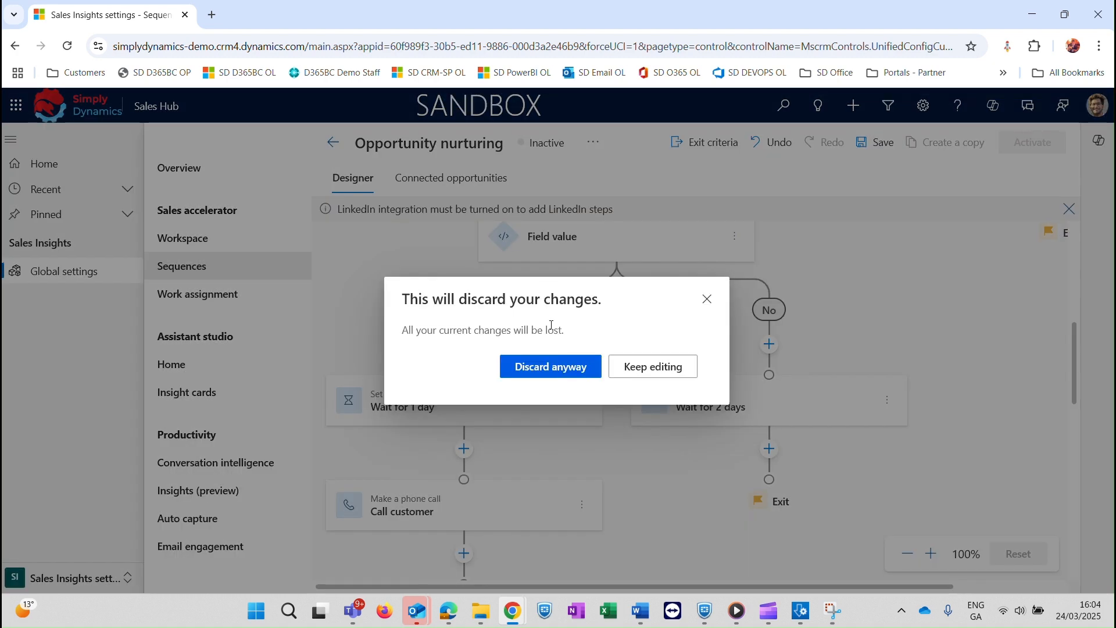
left_click(567, 375)
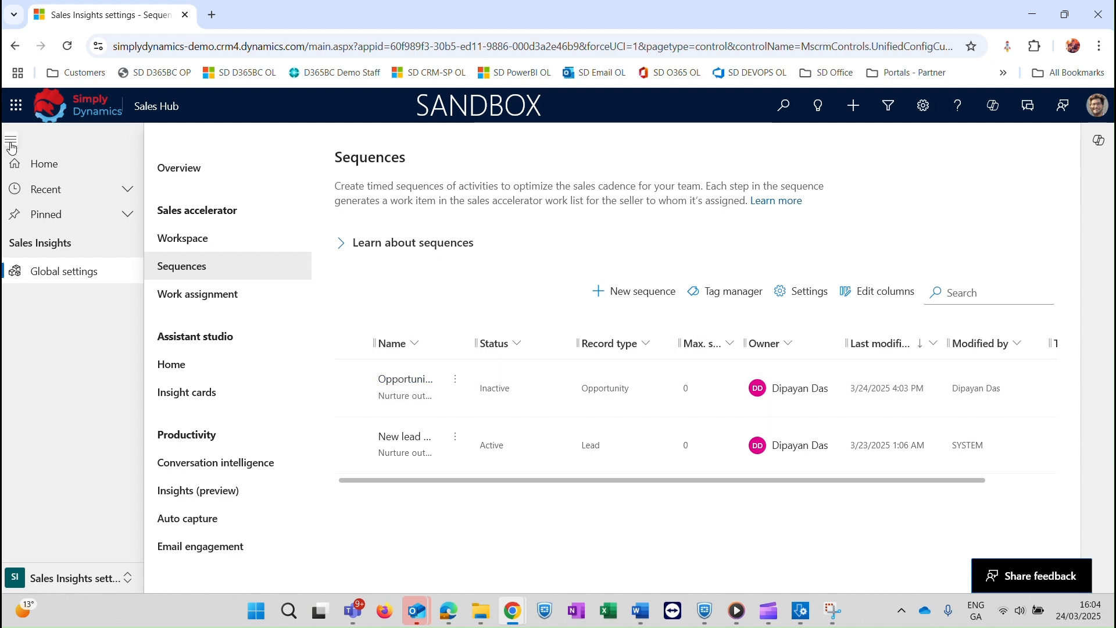
- Switch to the Sales area and open the first Alpine Ski House opportunity in My Open Opportunities
left_click(87, 578)
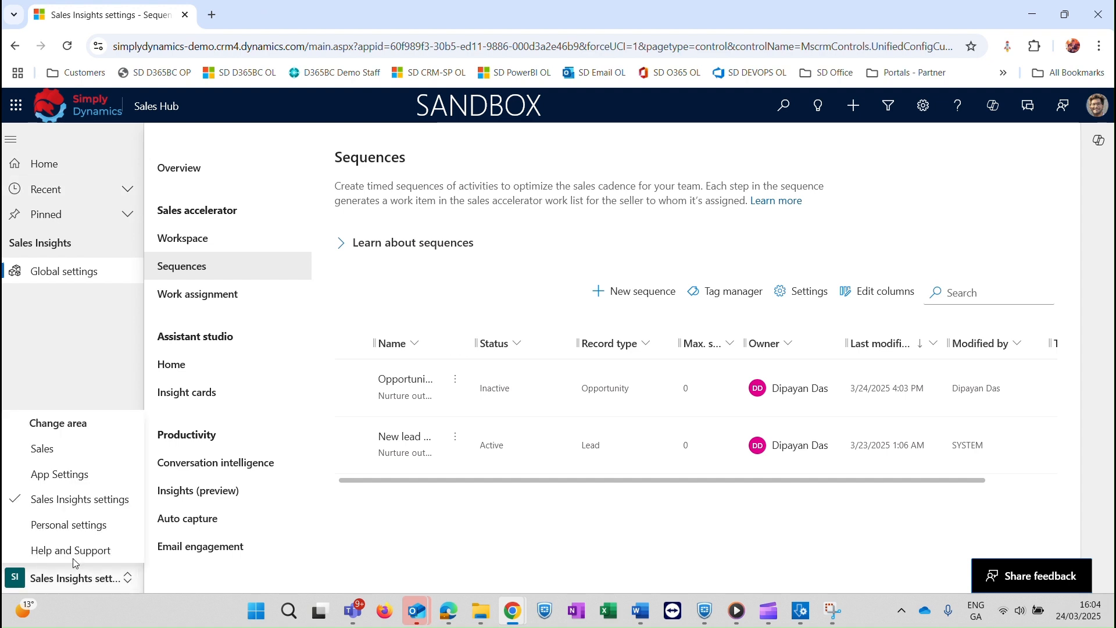
left_click(46, 448)
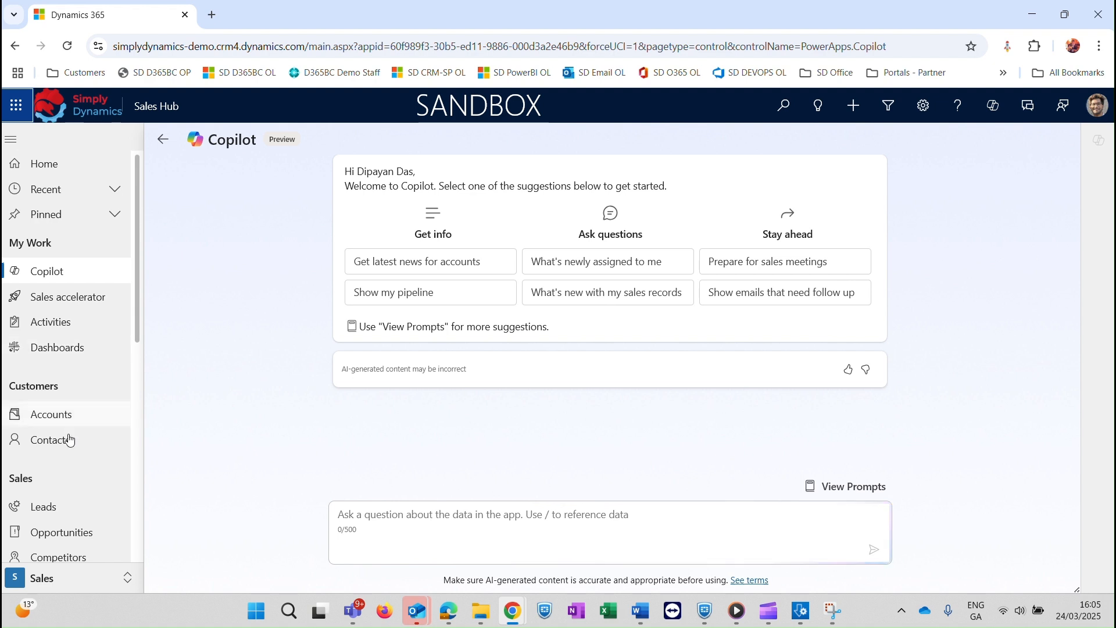
left_click(58, 532)
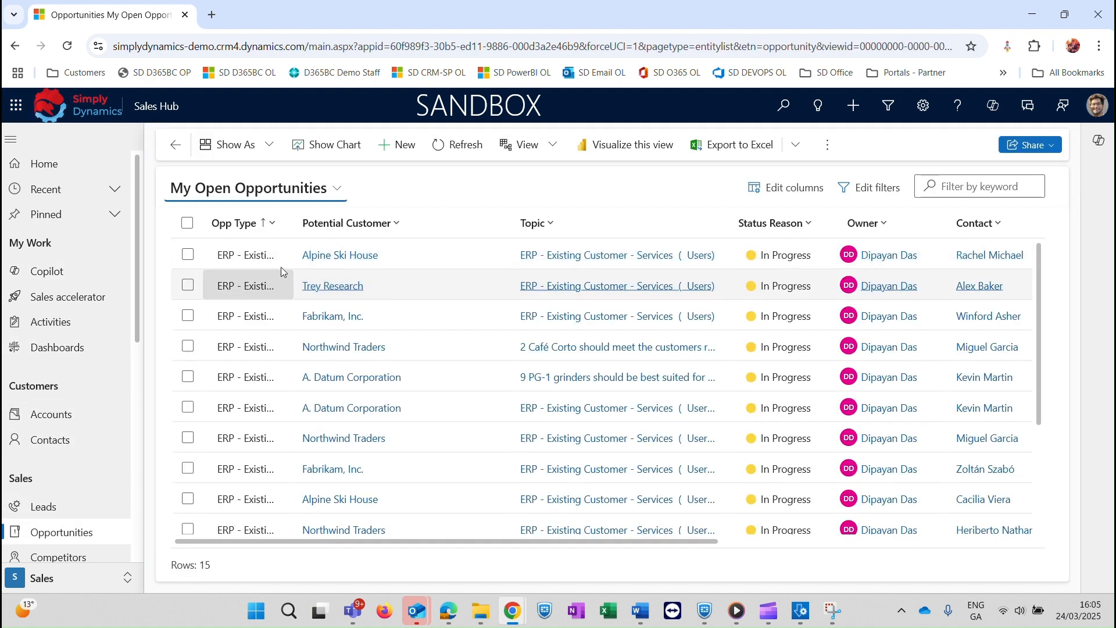
left_click(285, 260)
double_click(396, 259)
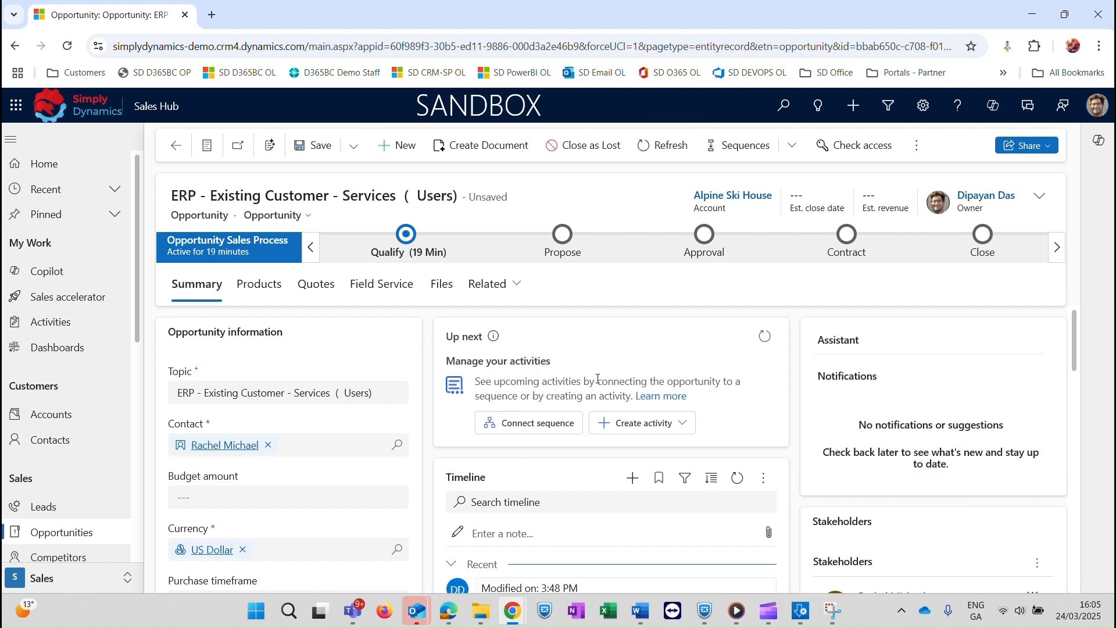
- Check the available and connected sequences for the opportunity, and close the selection without connecting one
left_click(543, 434)
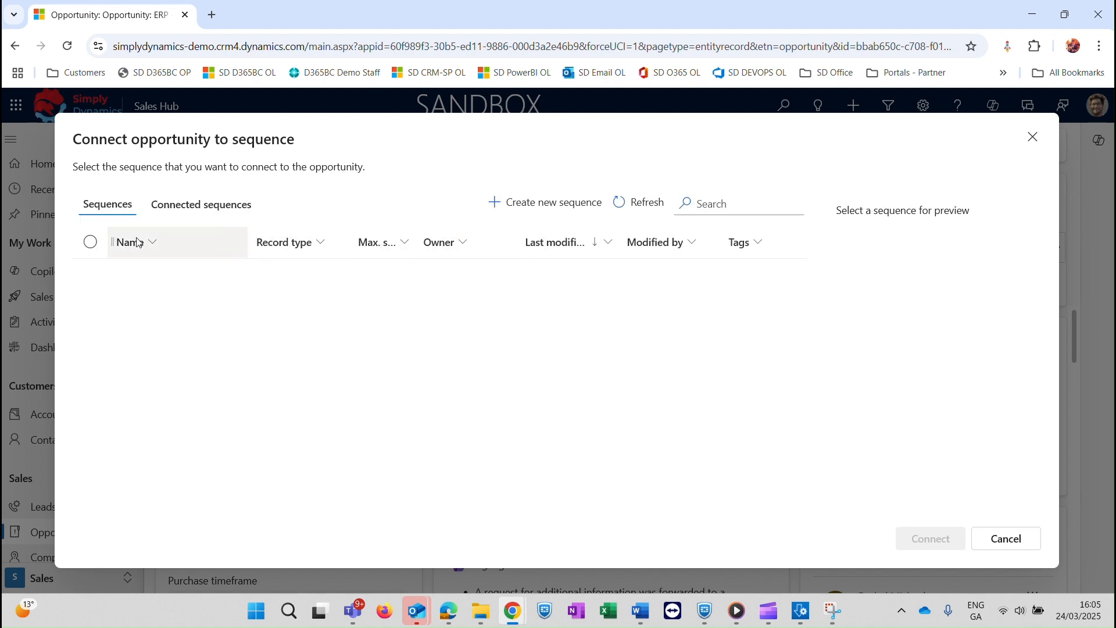
left_click(175, 219)
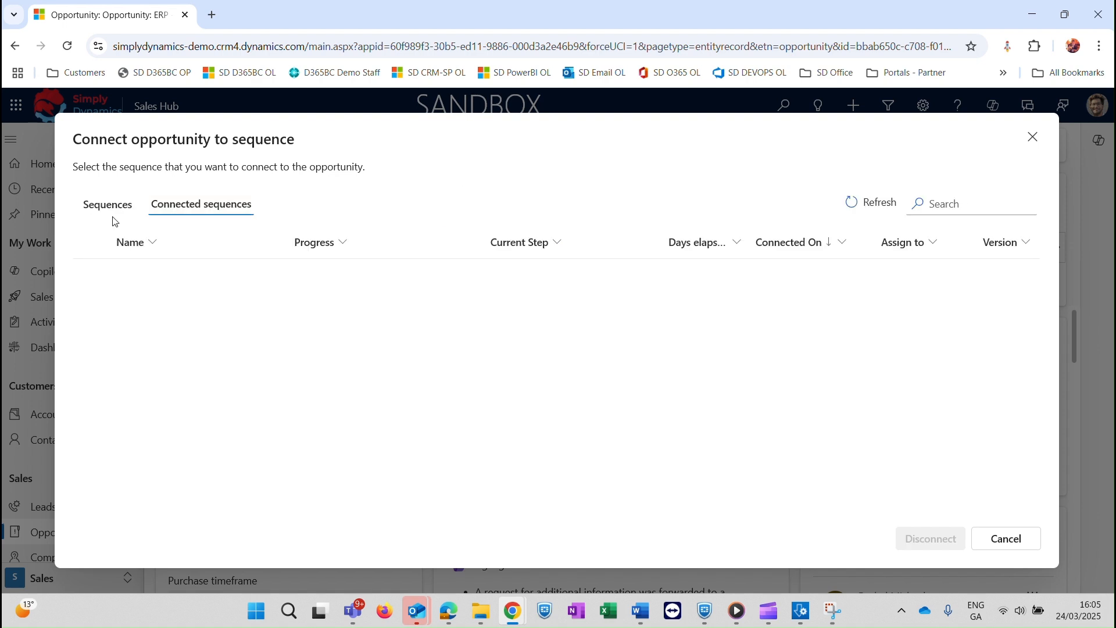
left_click(108, 204)
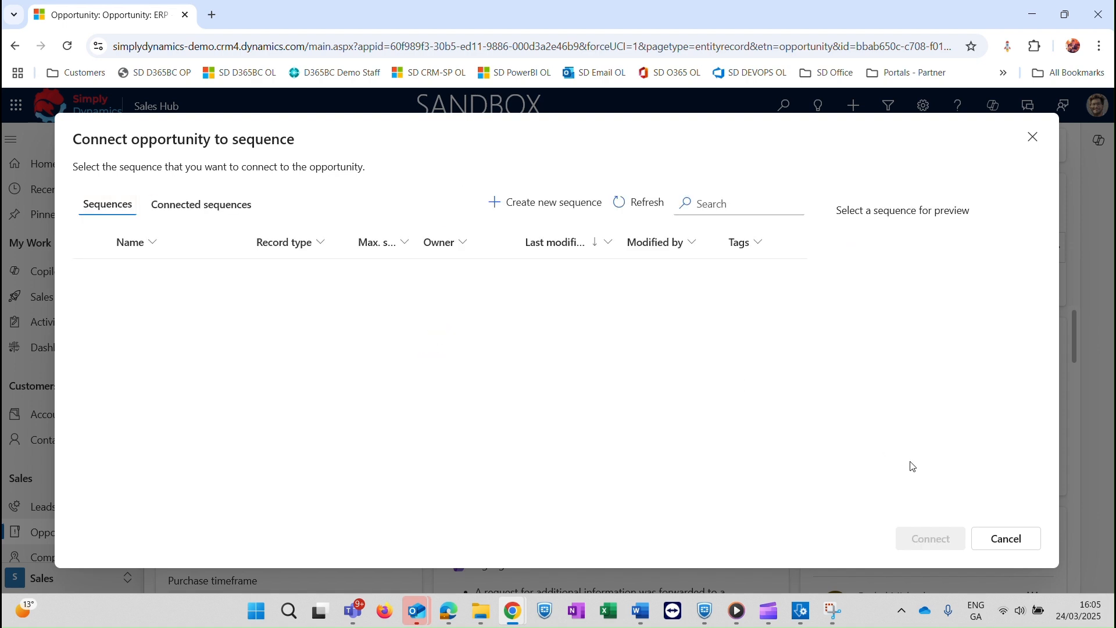
left_click(979, 541)
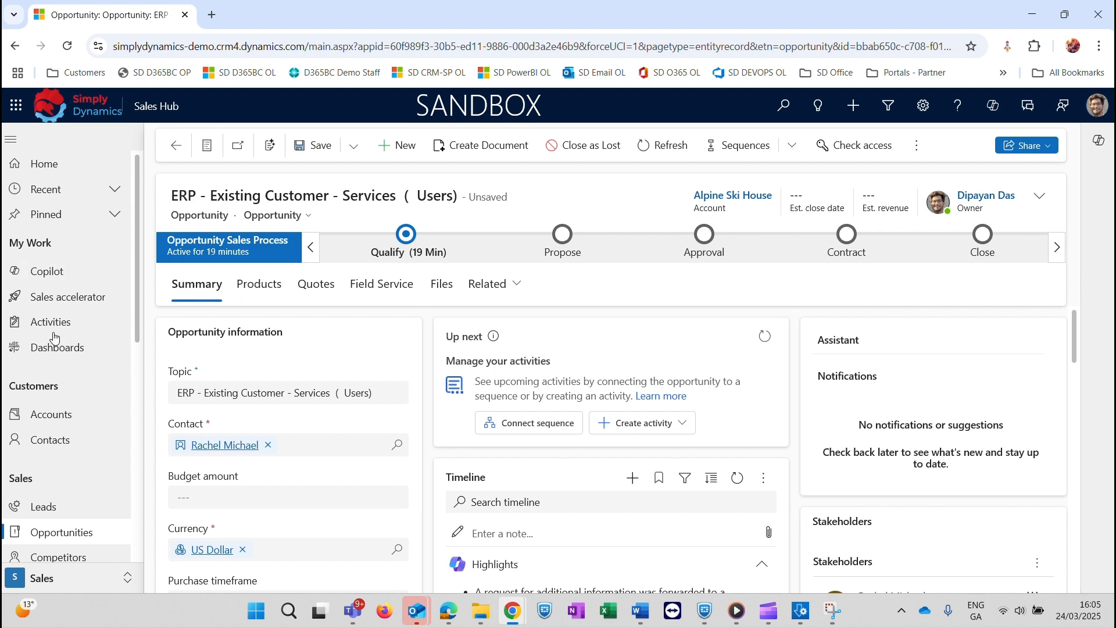
- Return to the Sales Insights settings area, discarding the unsaved opportunity changes, and open the Sales accelerator sequences
left_click(76, 587)
left_click(71, 498)
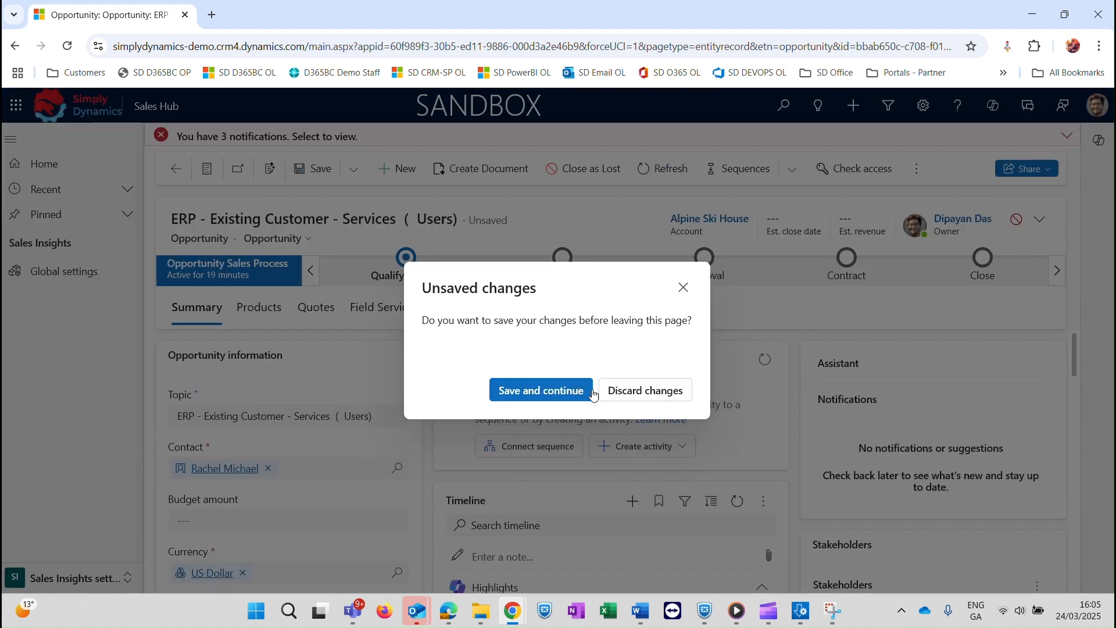
left_click(643, 393)
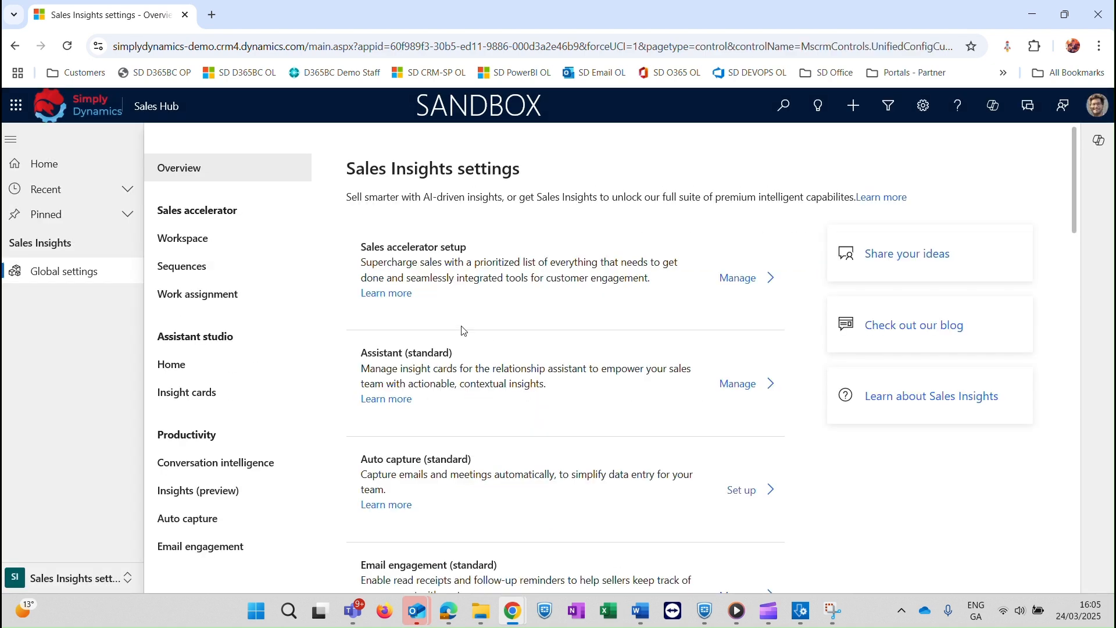
left_click(185, 270)
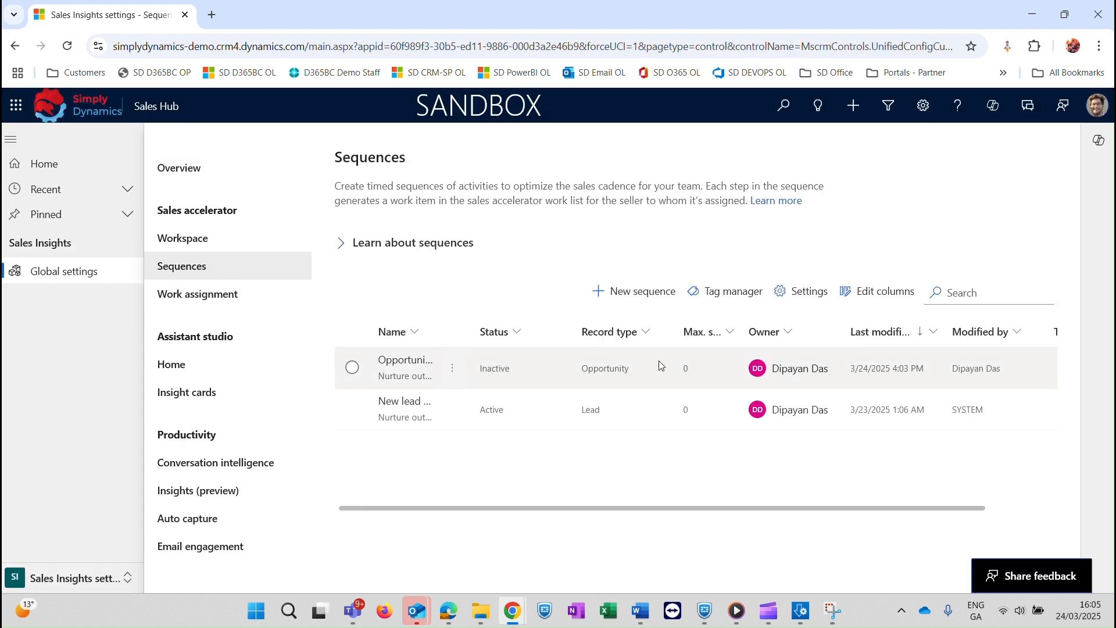
- Activate the inactive Opportunity nurturing sequence from the sequences list and confirm the activation
left_click(351, 367)
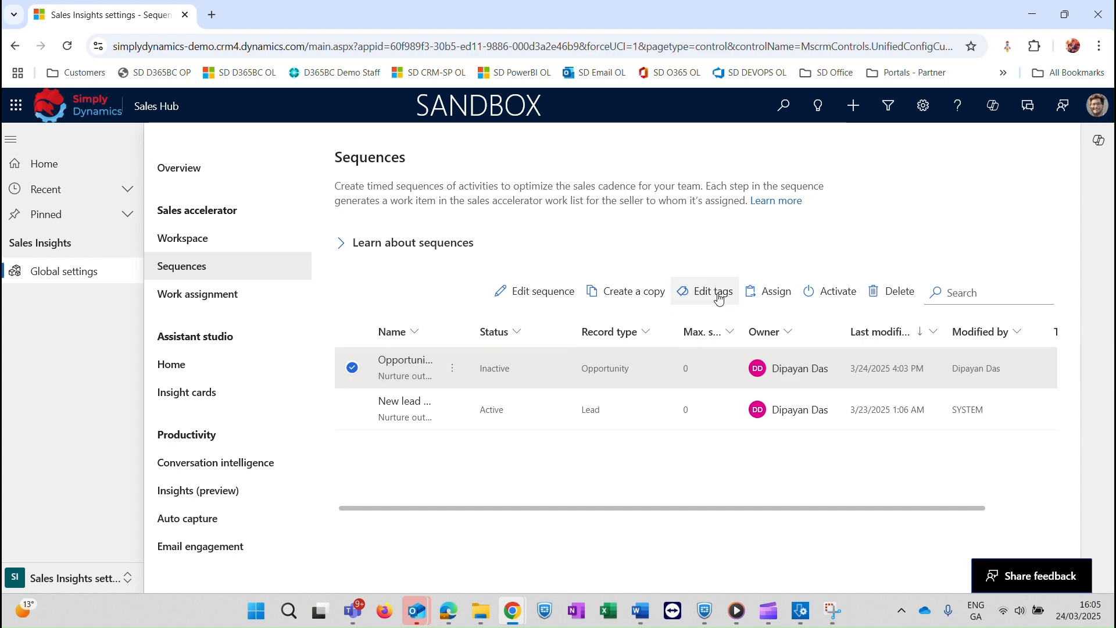
left_click(822, 292)
left_click(559, 390)
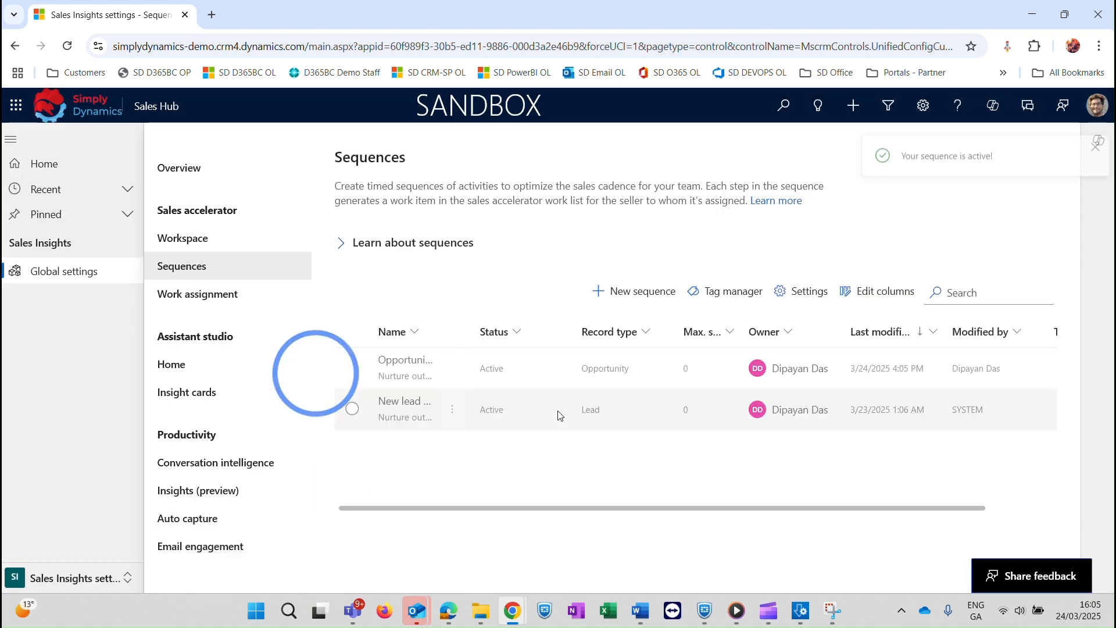
- Leave the sequences list for the Sales area and open the first Alpine Ski House opportunity in My Open Opportunities
left_click(352, 410)
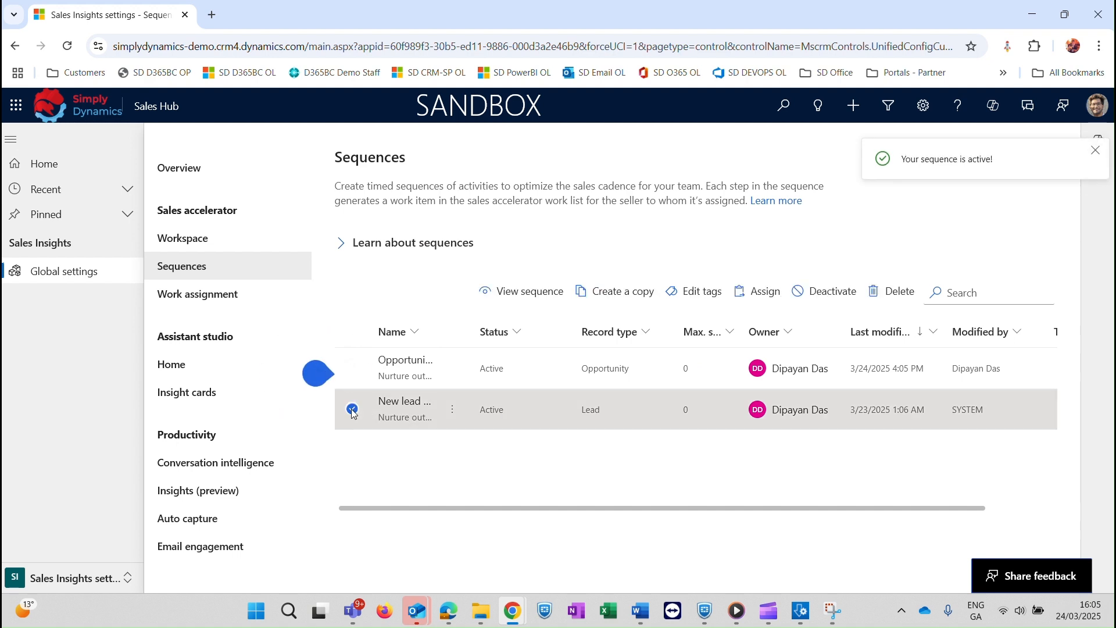
left_click(54, 583)
left_click(64, 448)
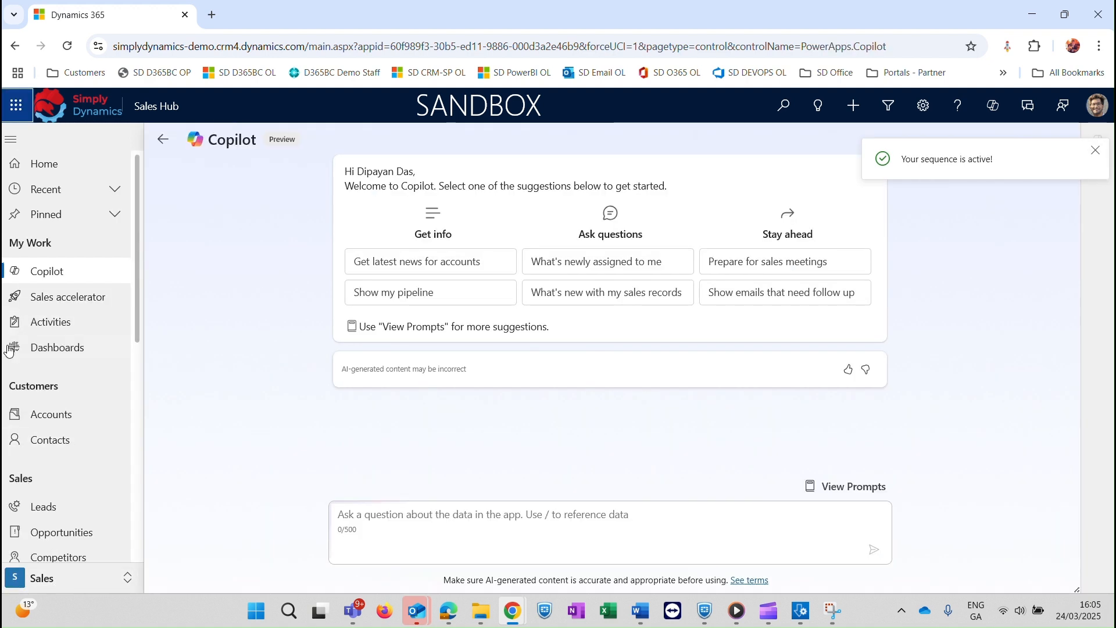
left_click(55, 532)
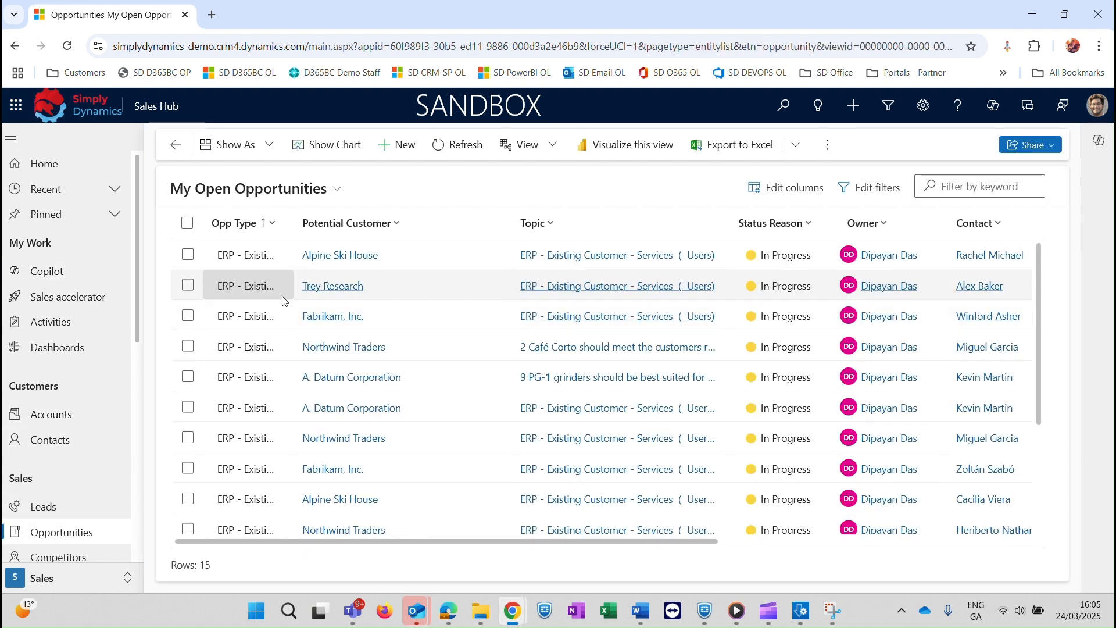
left_click(341, 256)
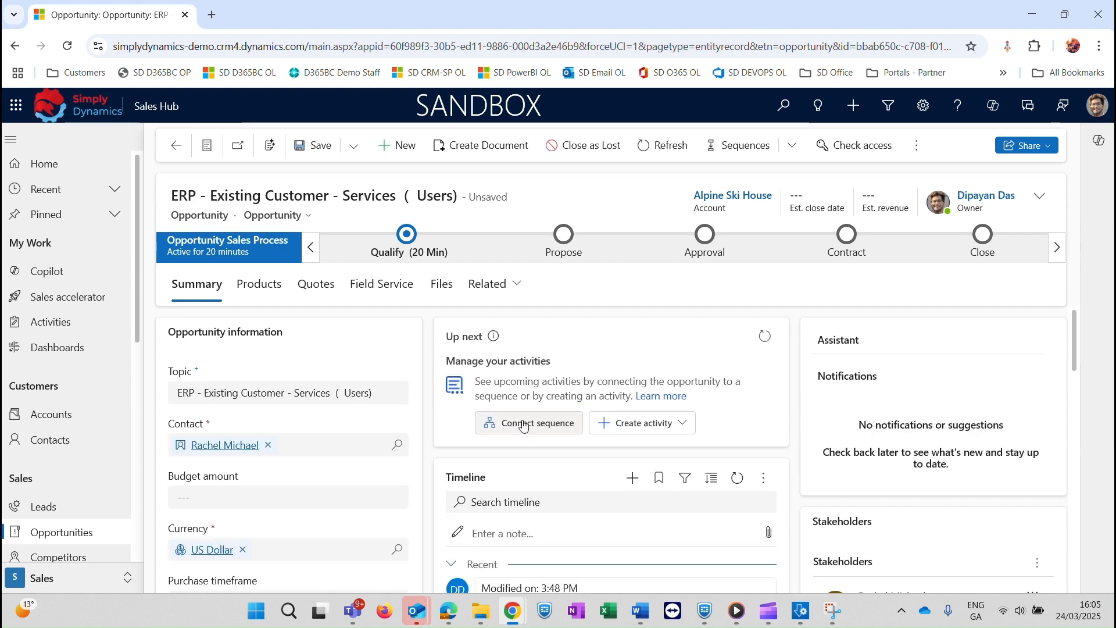
- Preview the steps of the Opportunity nurturing sequence for this opportunity, and close the selection without connecting it
left_click(524, 424)
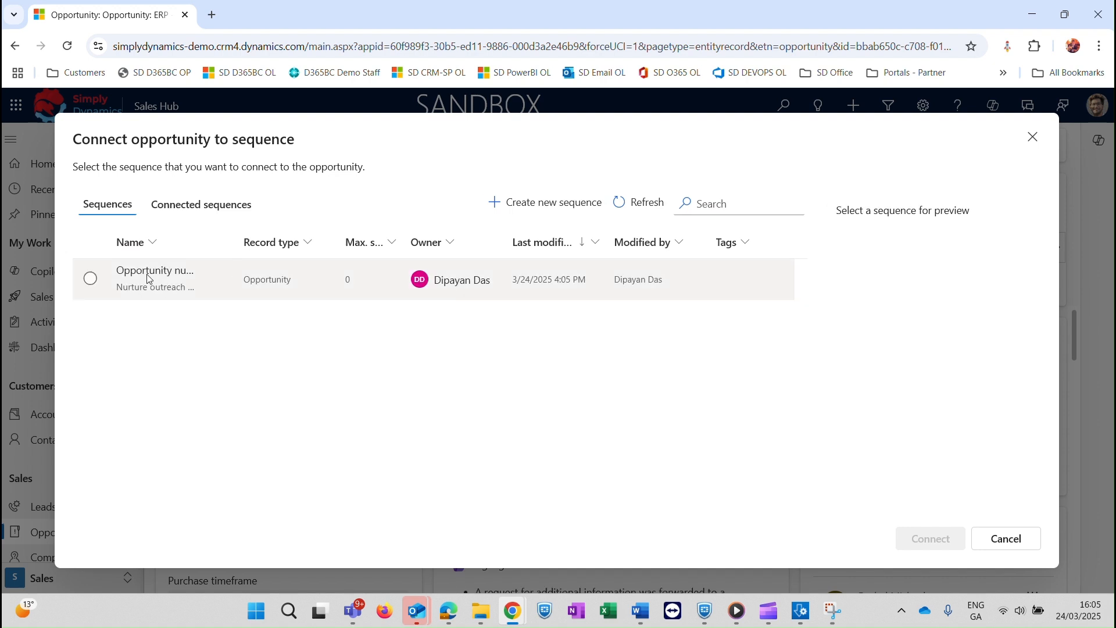
left_click(90, 280)
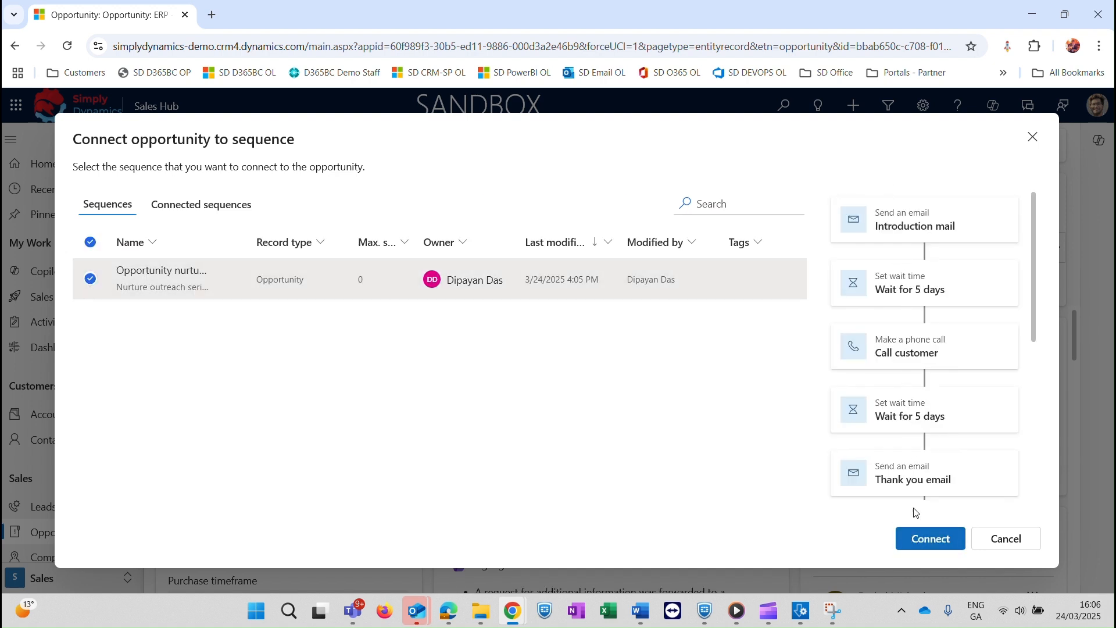
left_click(1000, 538)
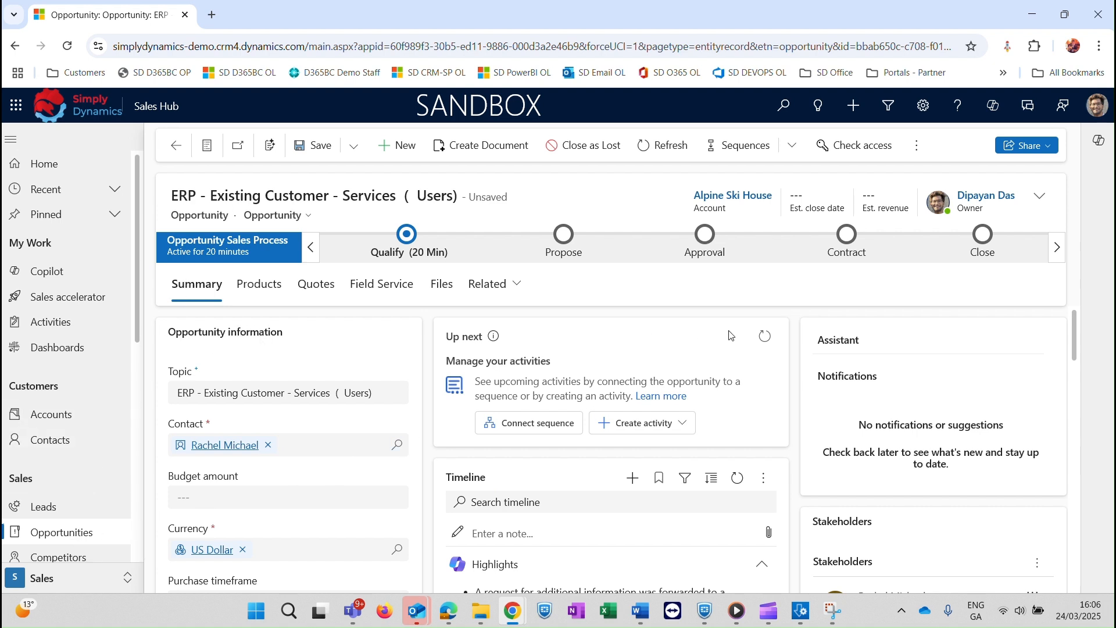
- Open the contact record of A. Datum Corporation's Sales Director from the My Active Contacts list
key("alt+Tab")
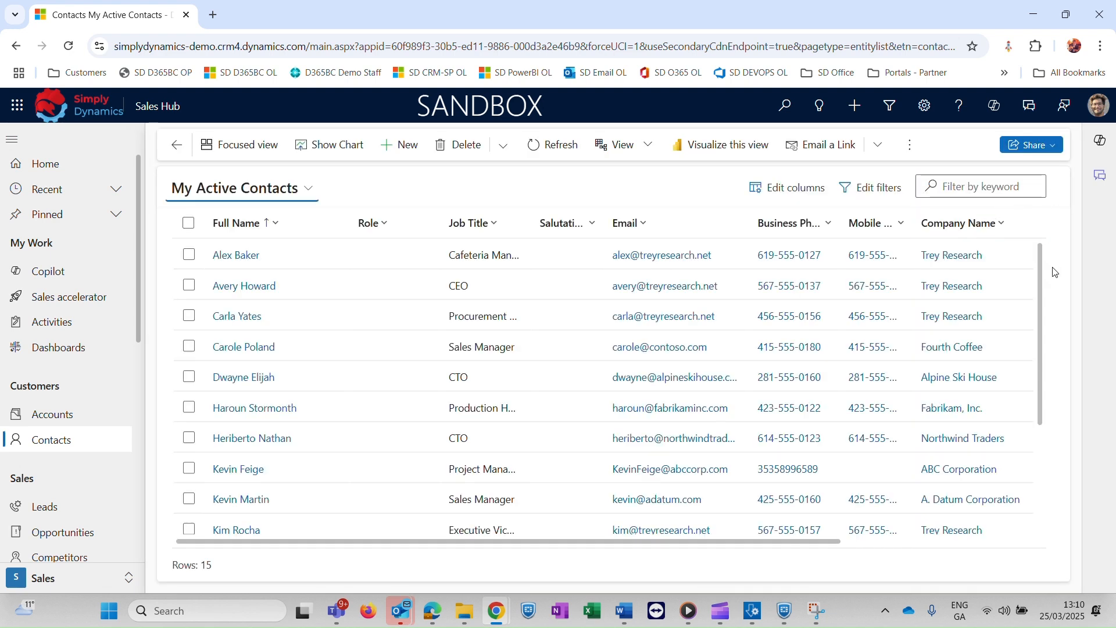
left_click_drag(1042, 288, 1042, 397)
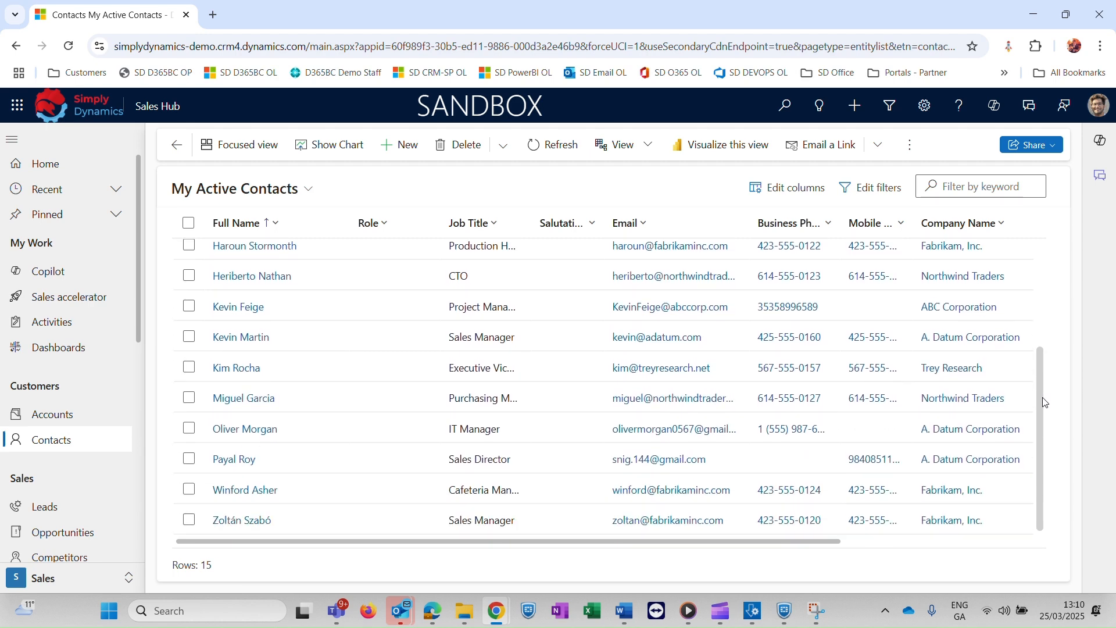
left_click(228, 463)
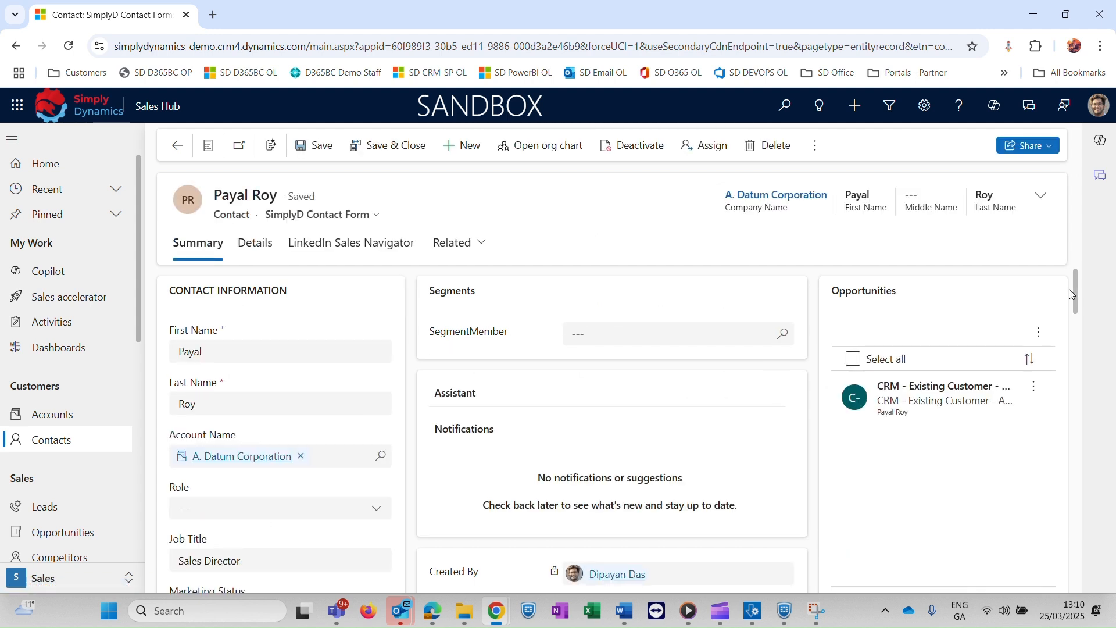
left_click_drag(1075, 294, 1083, 269)
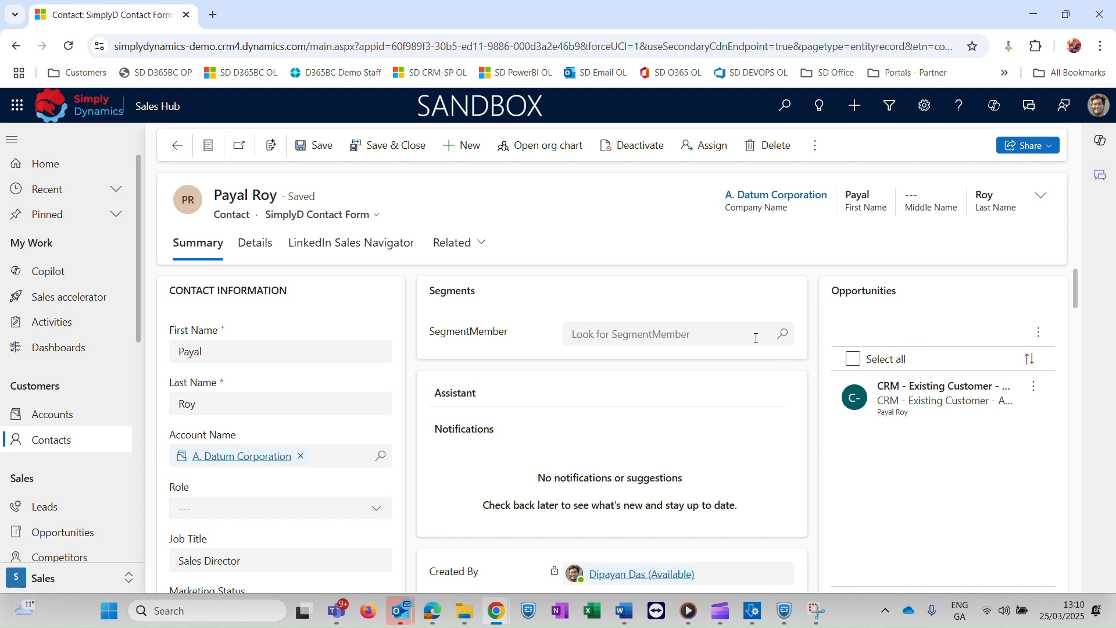
- Display the sales opportunities related to this contact
left_click(481, 242)
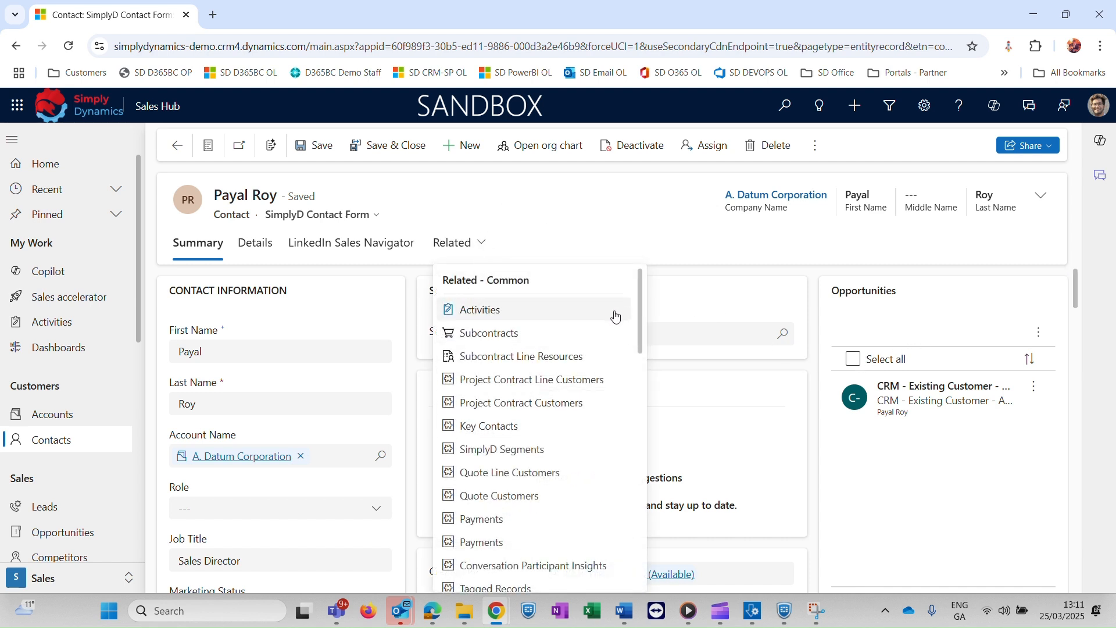
scroll(638, 319, "down", 1)
left_click_drag(638, 316, 629, 548)
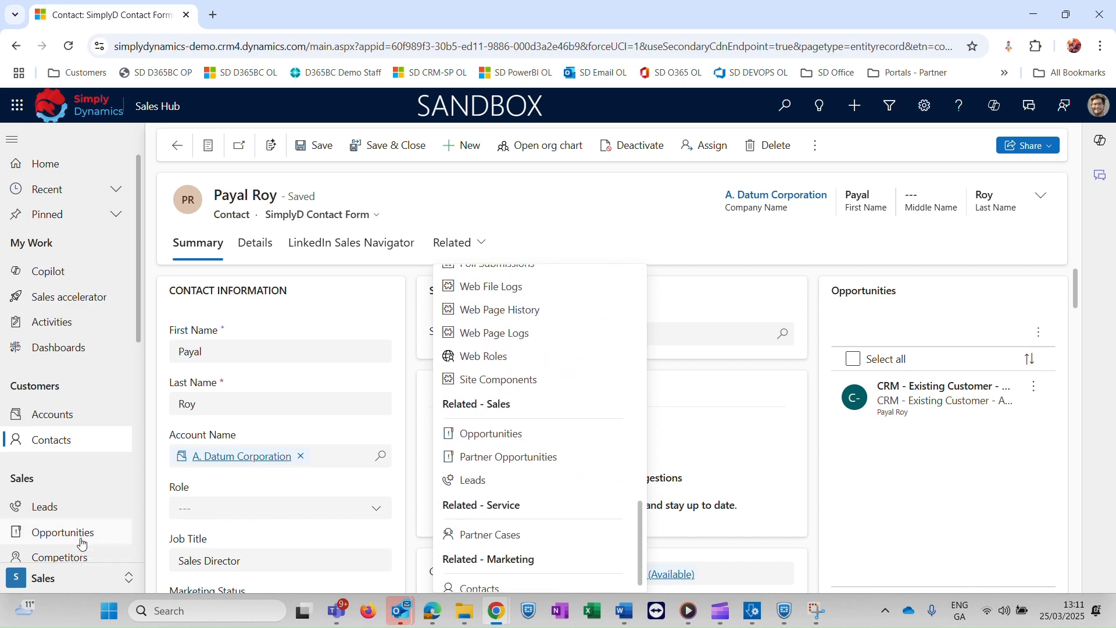
left_click(486, 438)
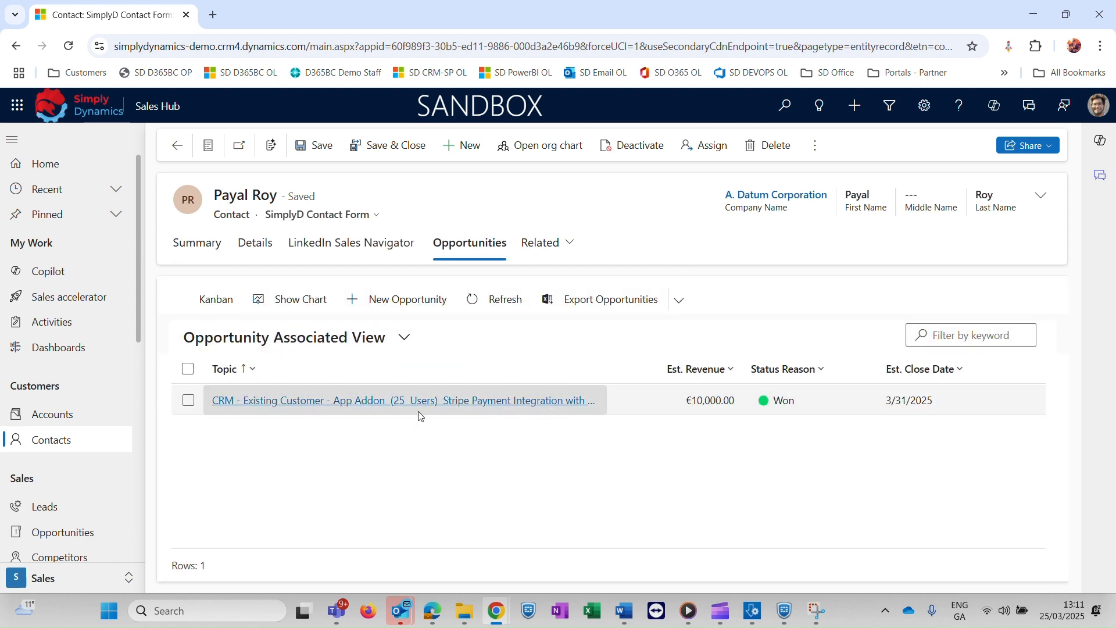
- Start a new opportunity for the contact and set its need to CRM - Existing Customer - App Addon
left_click(388, 307)
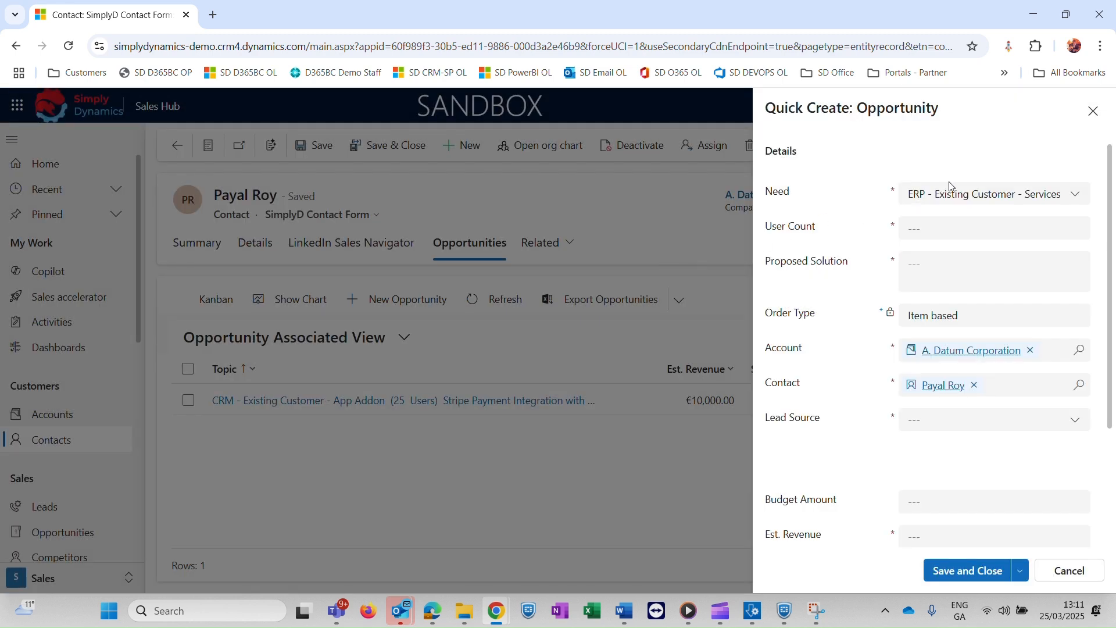
left_click(981, 205)
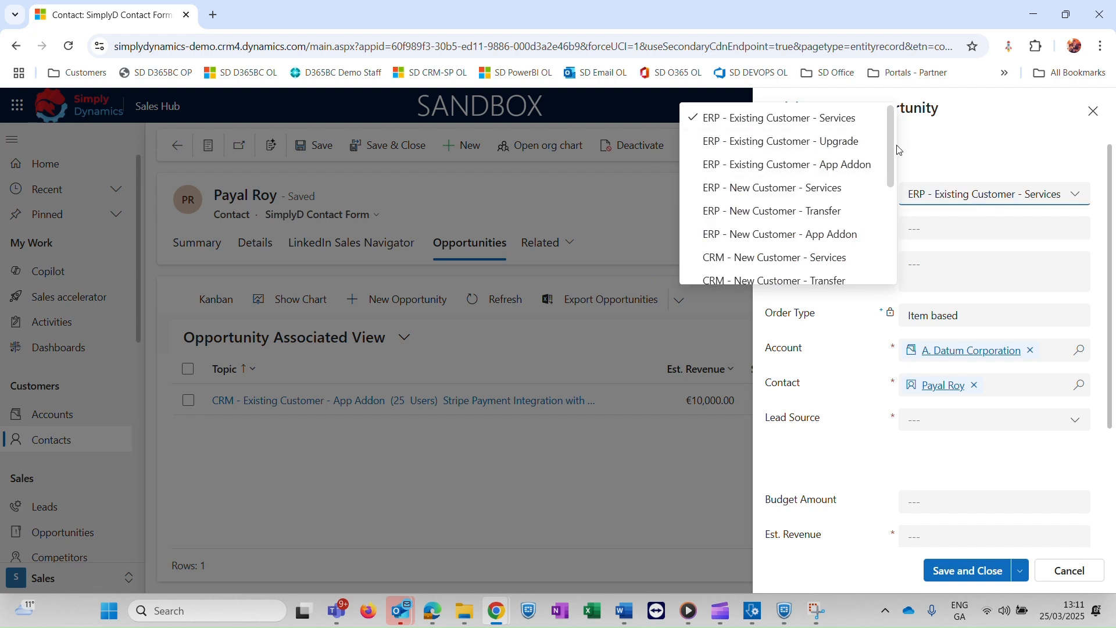
left_click_drag(897, 144, 903, 220)
left_click(826, 225)
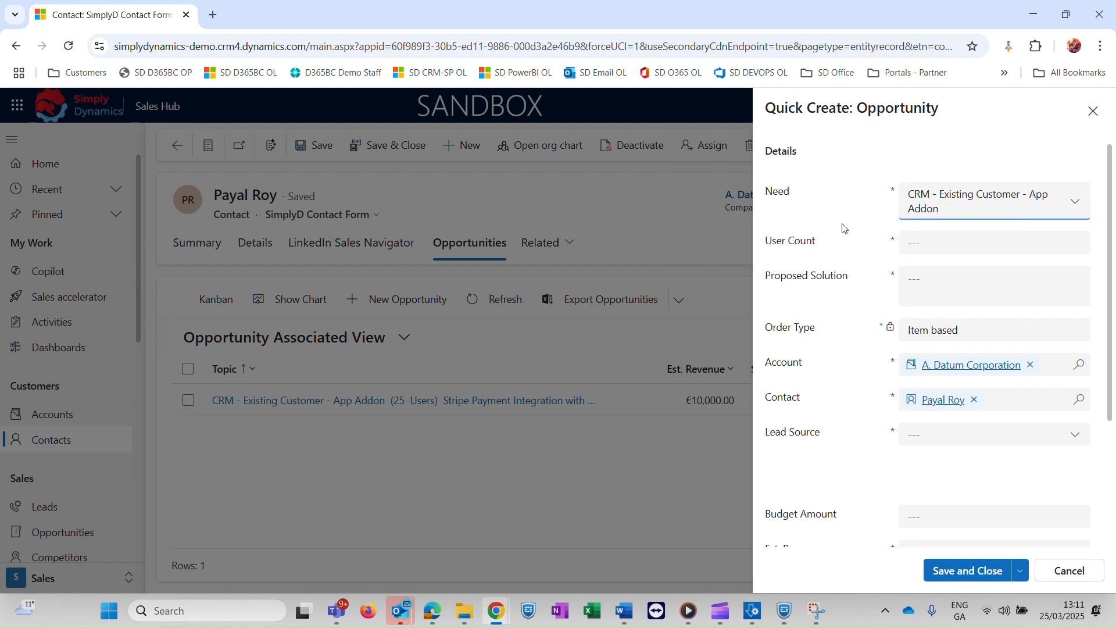
- Set the user count to 12, the proposed solution to "Stripe Payment Processing System" and the lead source to Existing Customer
left_click(918, 248)
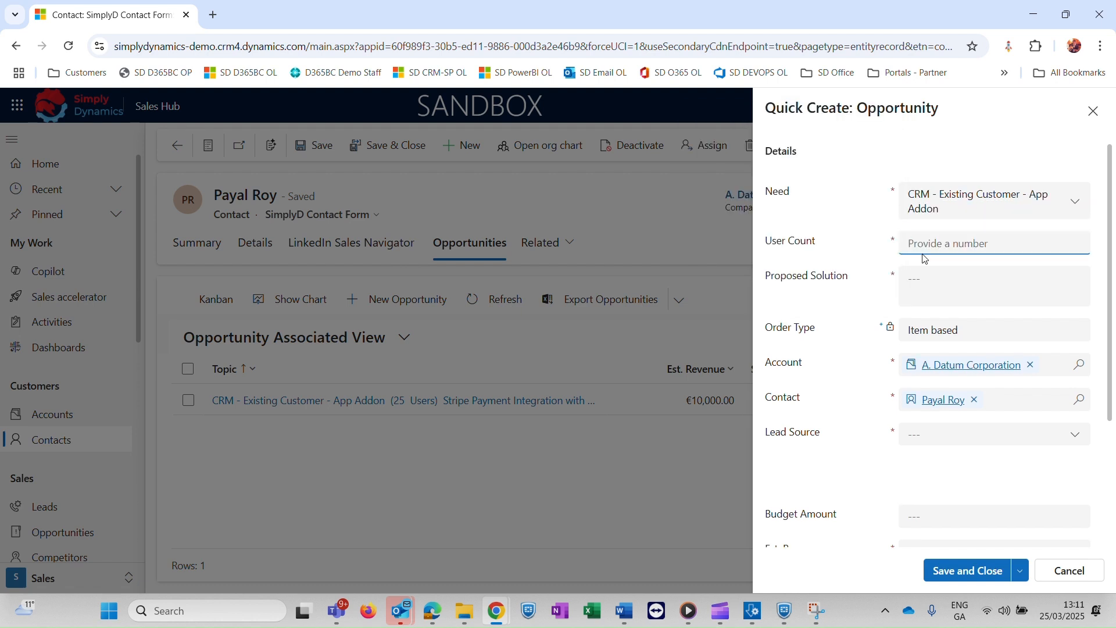
type("12")
key("Tab")
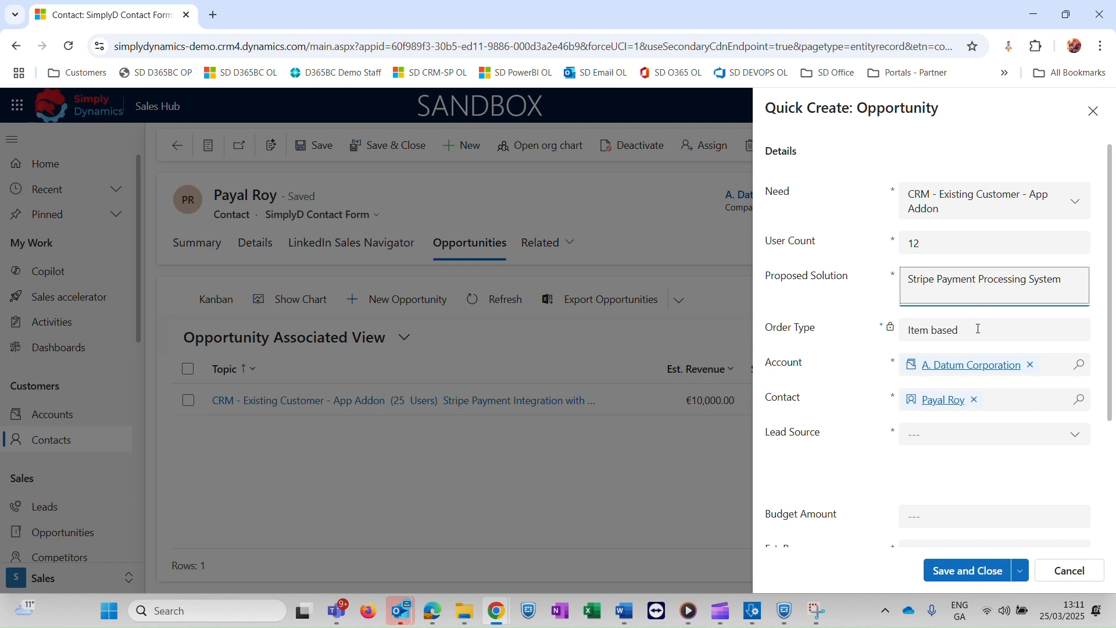
left_click(948, 453)
left_click(946, 436)
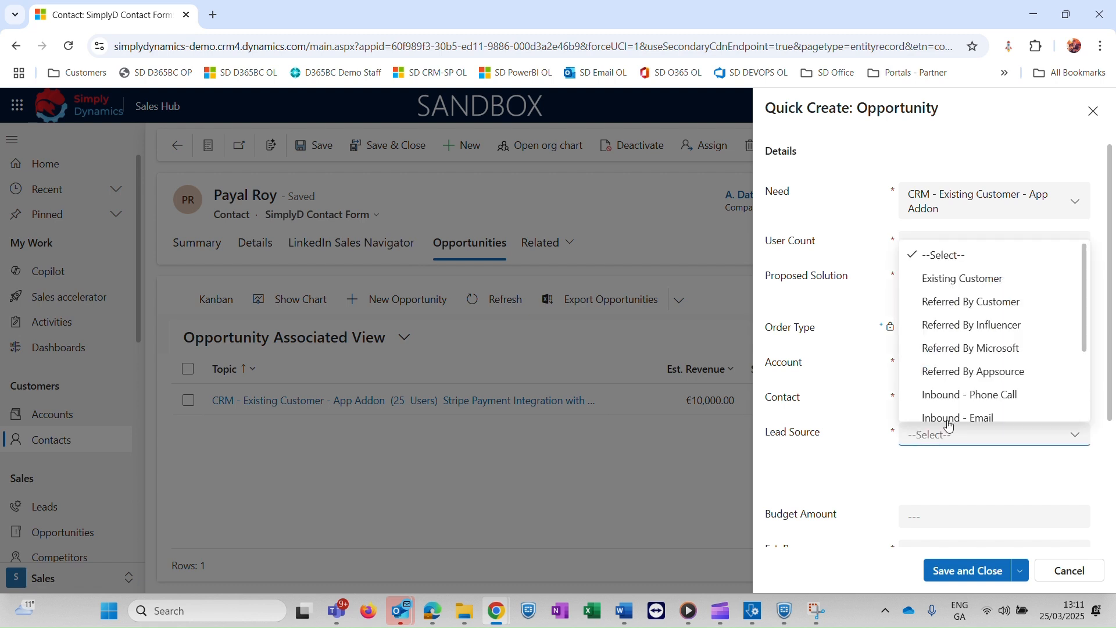
left_click(967, 278)
- Set the estimated revenue to 14000 and the estimated close date to 4/28/2025, and save the new opportunity
left_click(1113, 225)
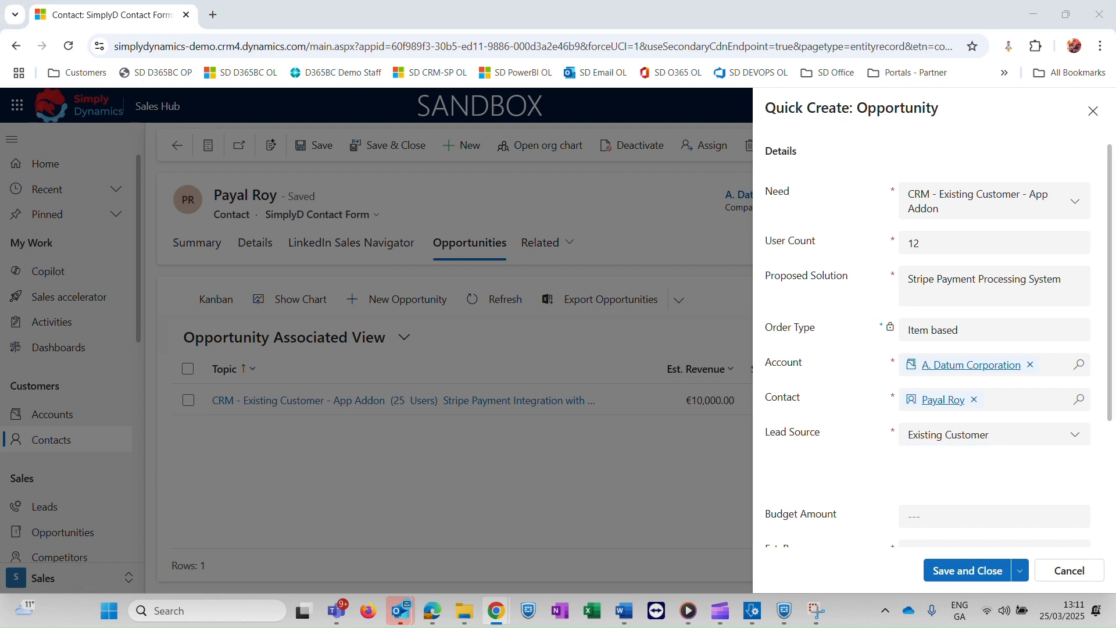
left_click_drag(1110, 231, 1110, 359)
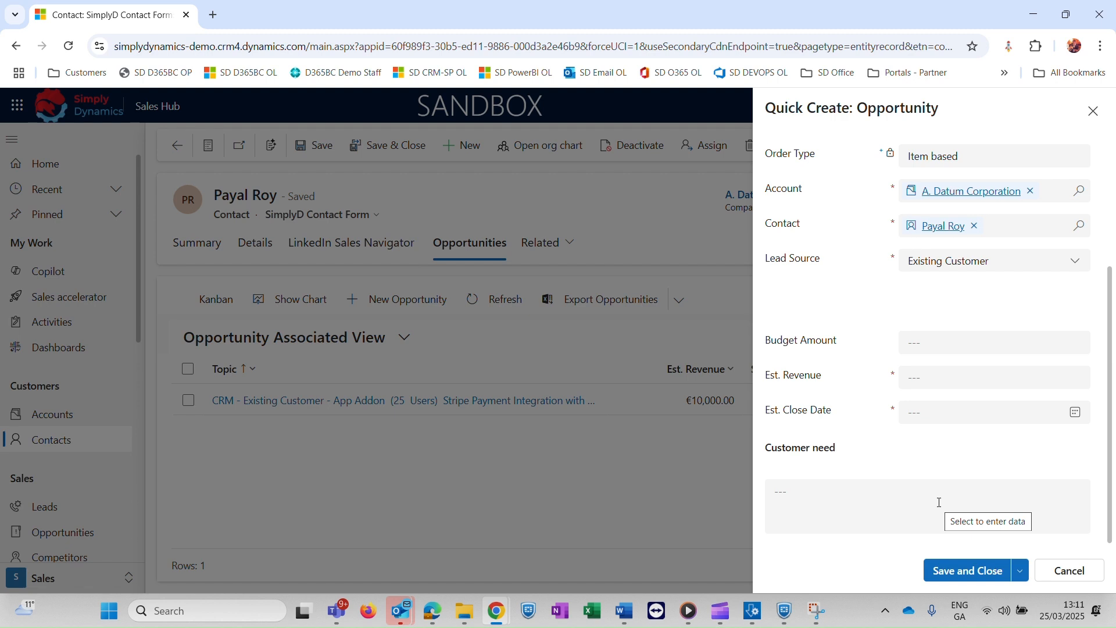
left_click(940, 379)
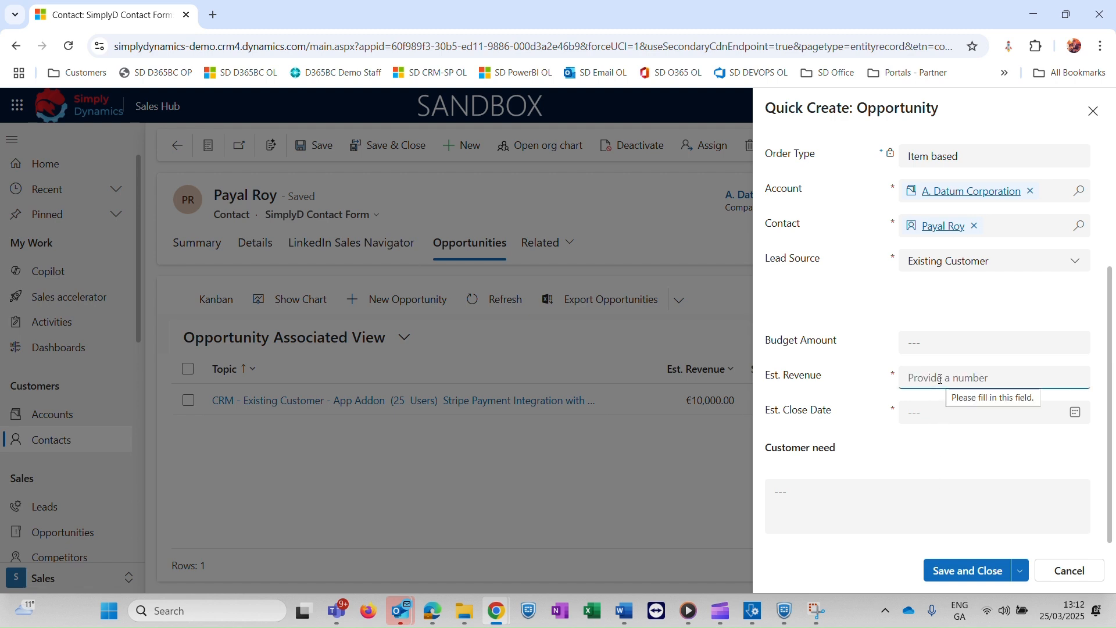
type("14000")
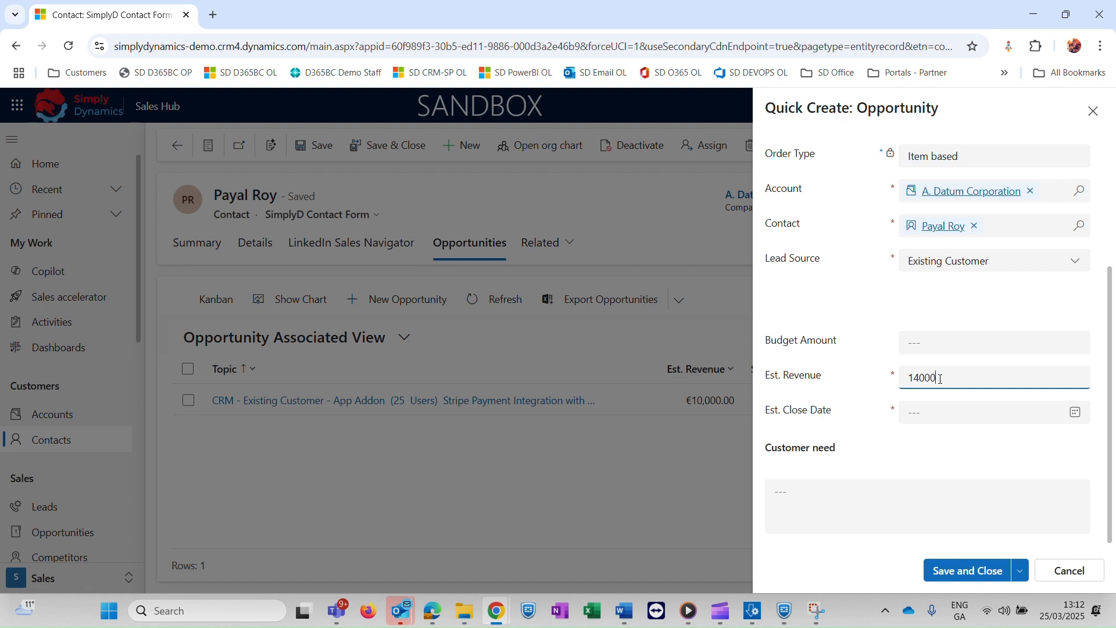
key("Tab")
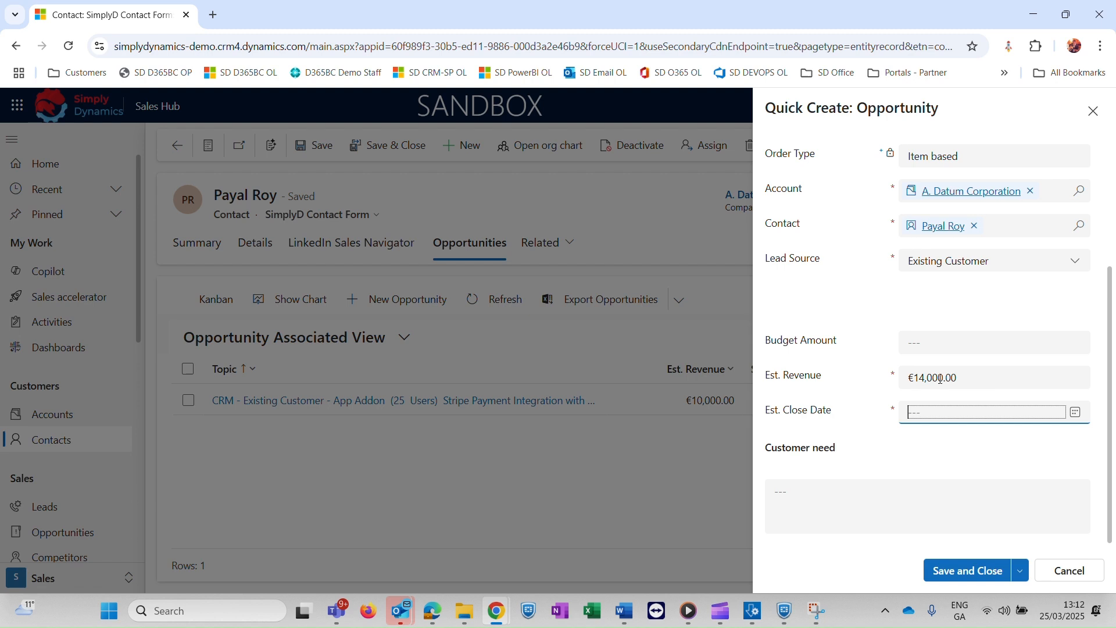
left_click(1075, 412)
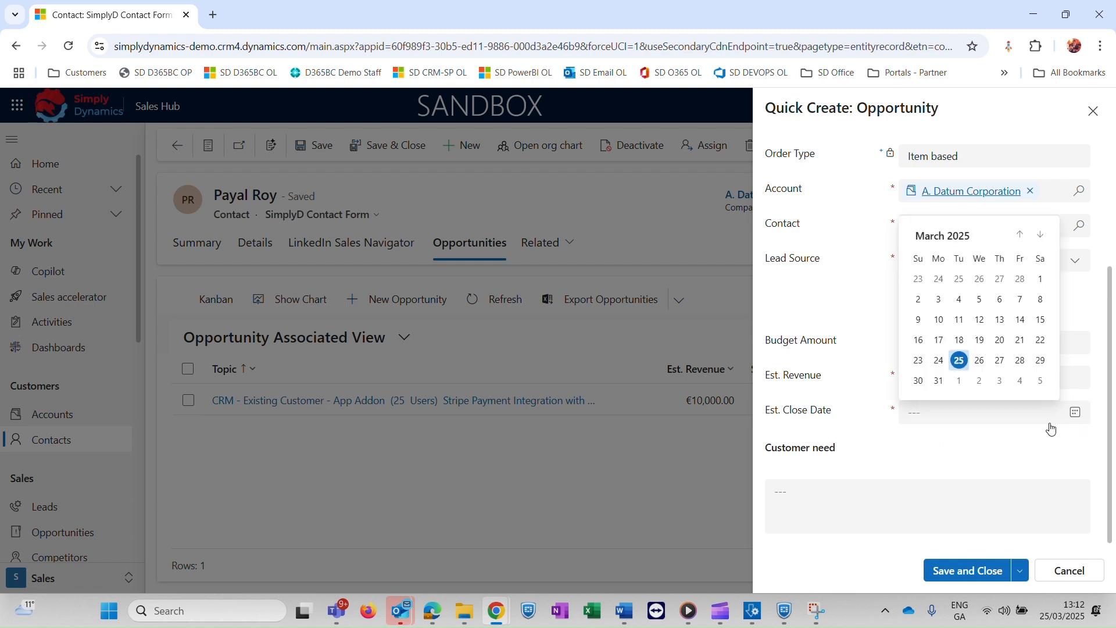
left_click(1041, 234)
left_click(939, 568)
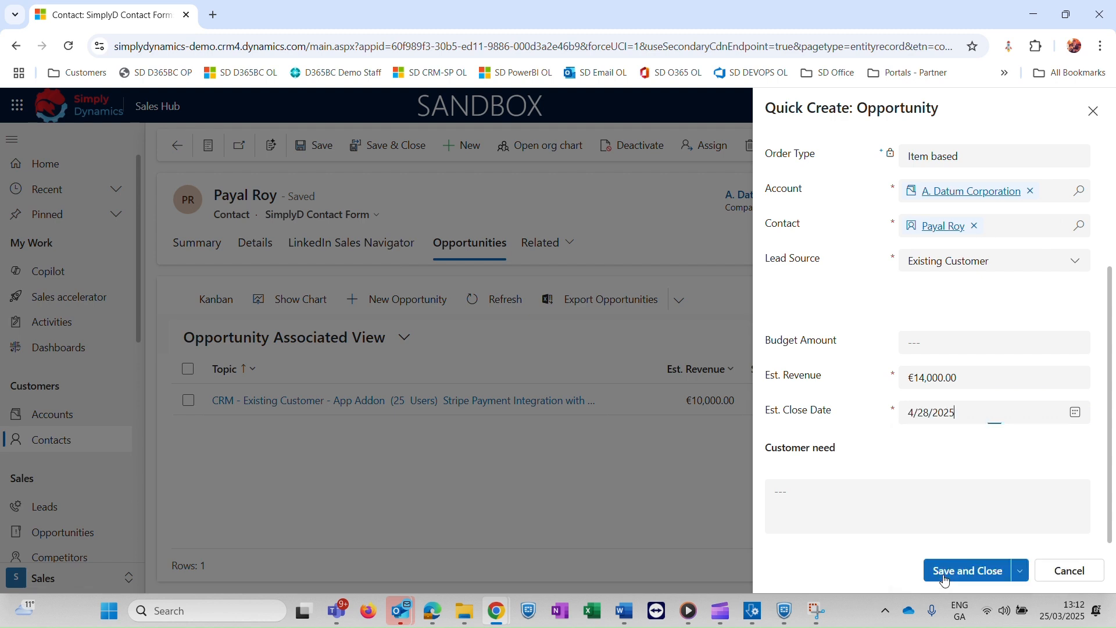
left_click(971, 569)
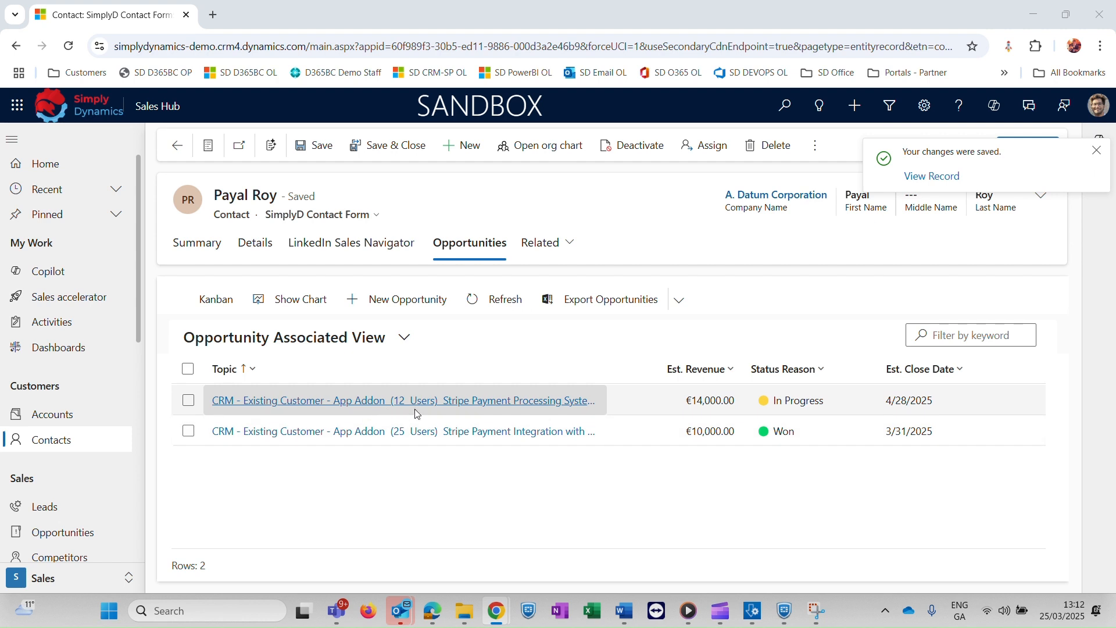
- Open the new 12-user Stripe Payment Processing System opportunity and connect it to the Opportunity nurturing sequence, assigning the preselected seller
left_click(359, 401)
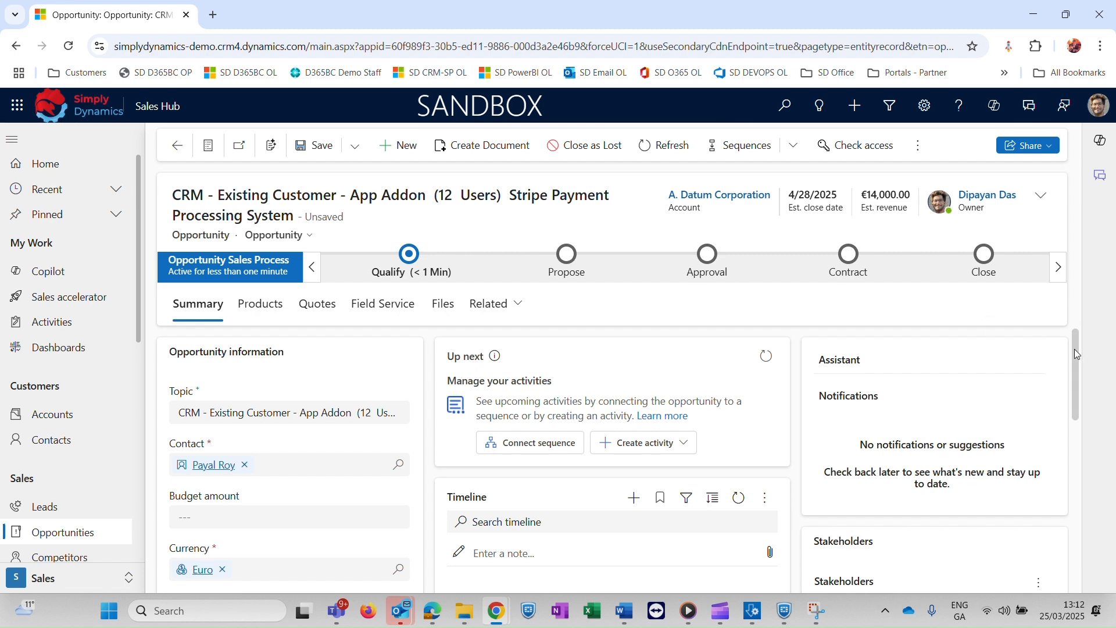
mouse_move(1075, 349)
left_mouse_down()
mouse_move(1074, 372)
mouse_move(1073, 353)
left_mouse_up()
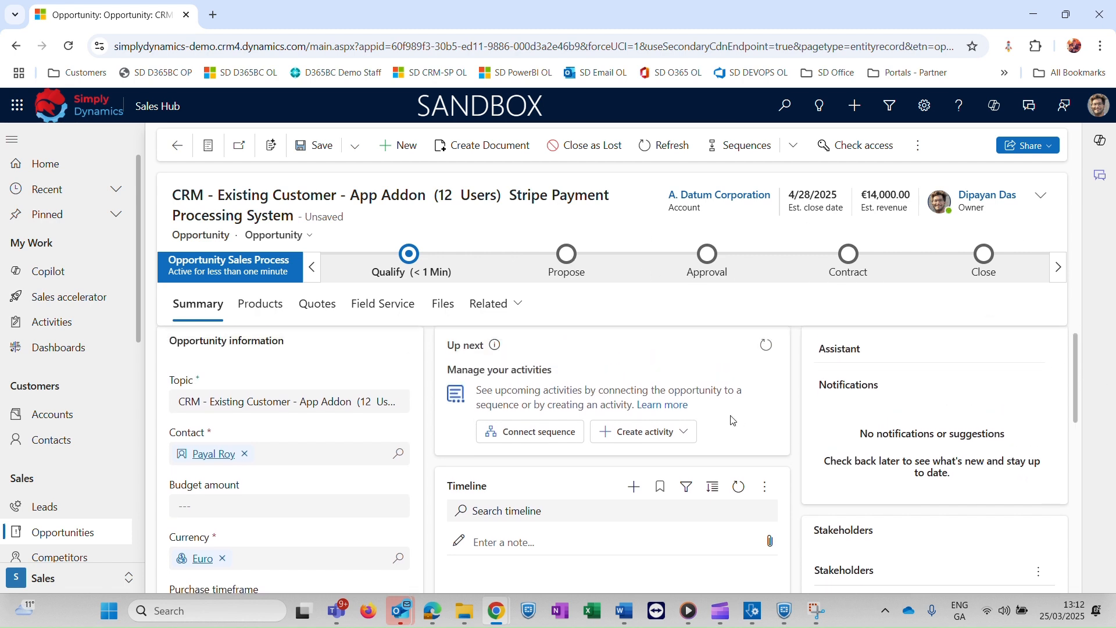
left_click(559, 437)
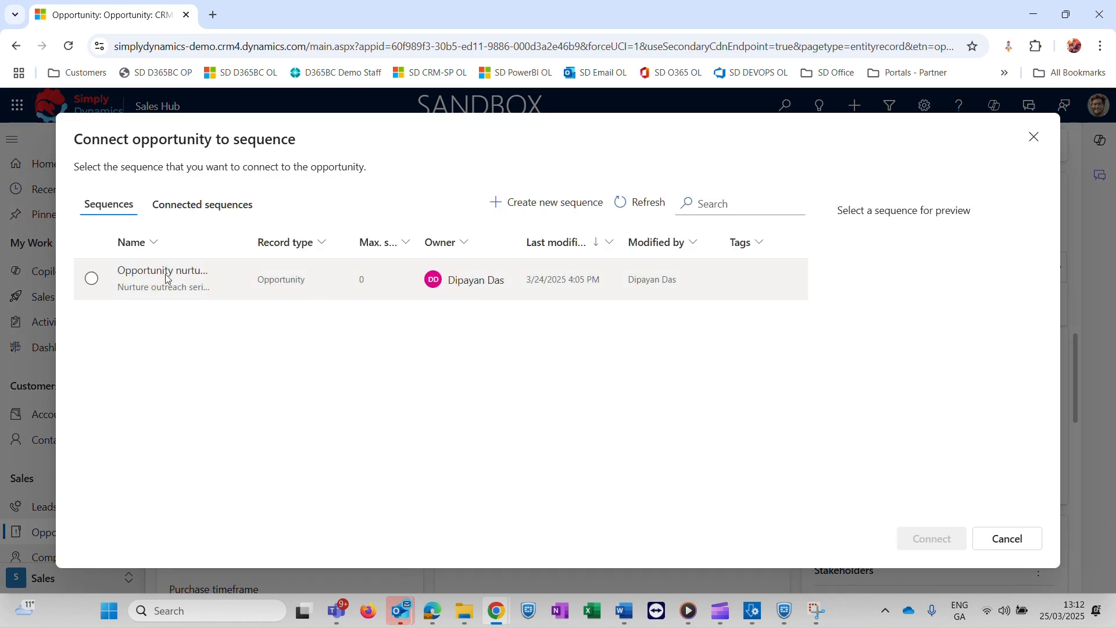
left_click(91, 278)
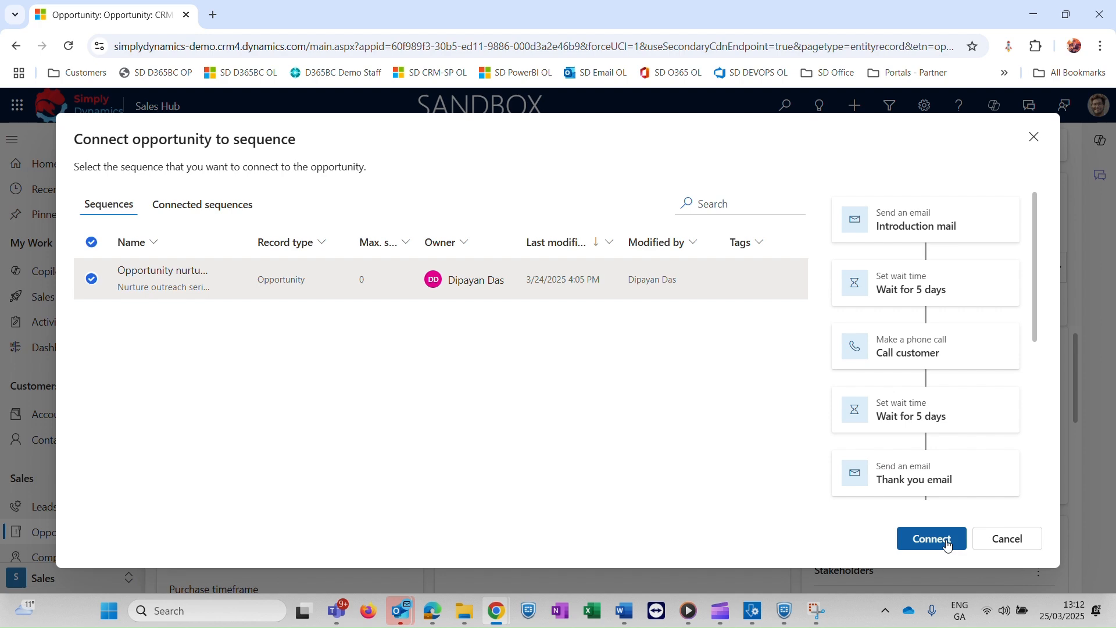
left_click(947, 545)
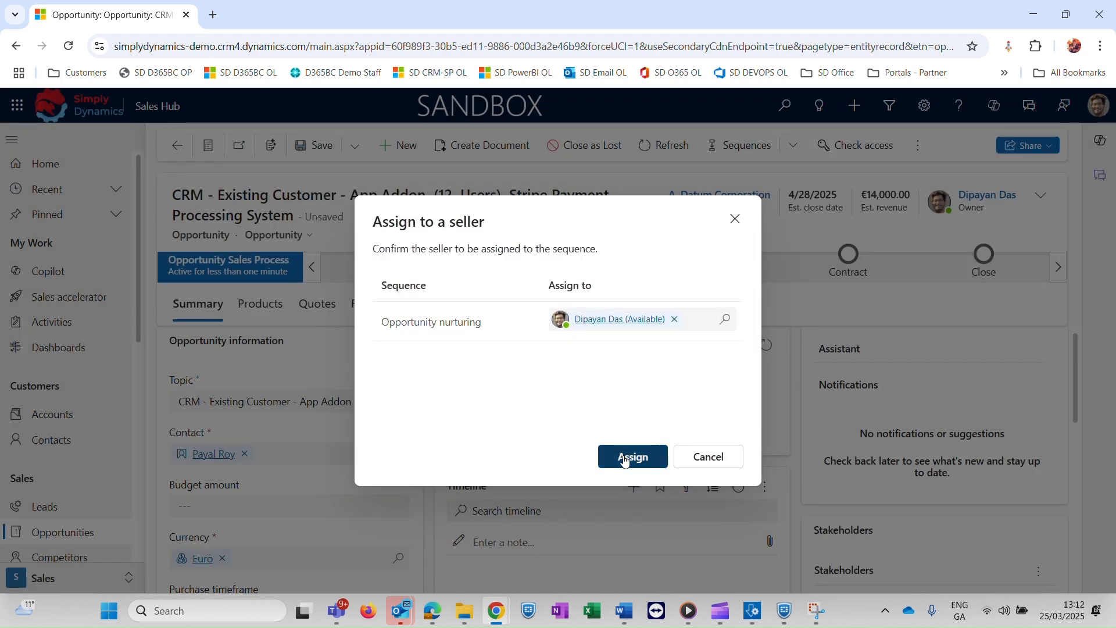
left_click(631, 457)
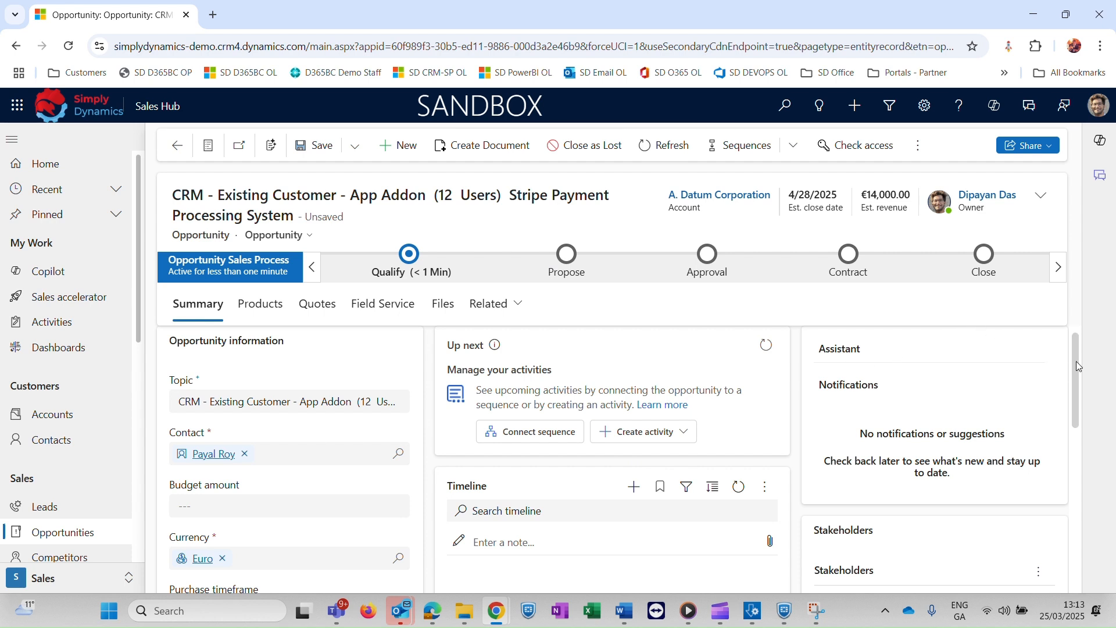
left_click_drag(1076, 361, 1076, 378)
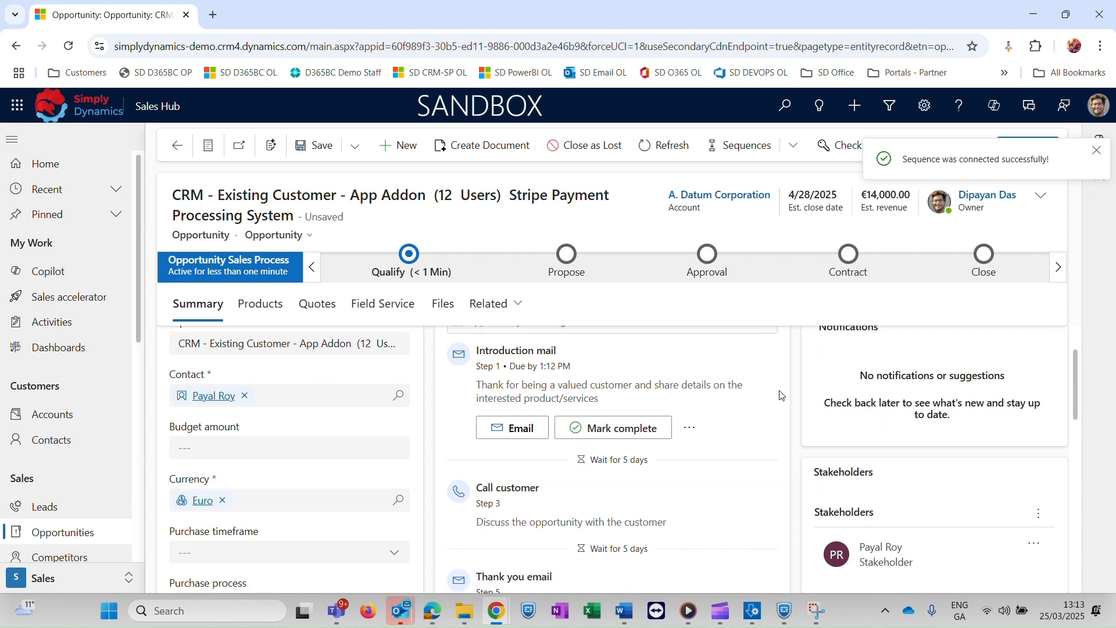
- Open the sequence's Introduction mail in an expanded view and request an email template for the To recipient
left_click(514, 430)
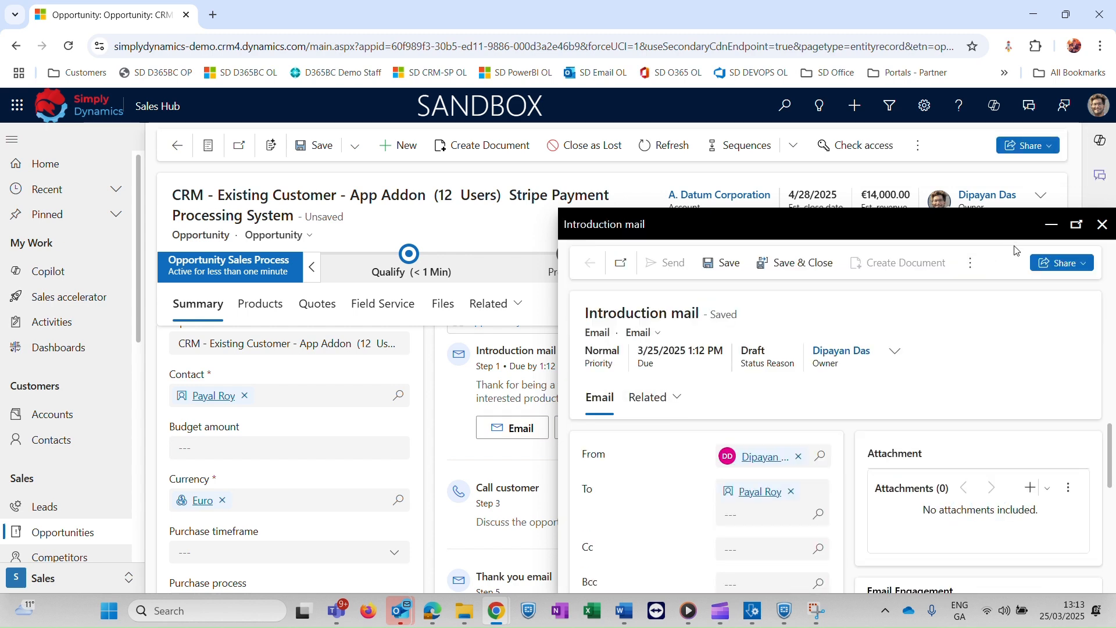
left_click(1077, 225)
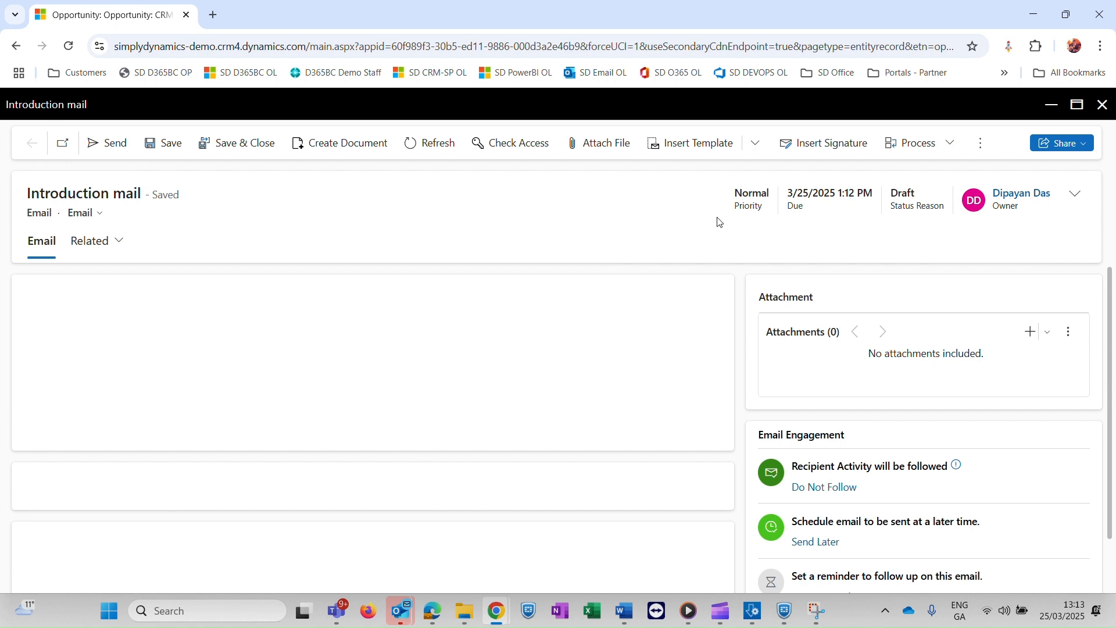
left_click(692, 144)
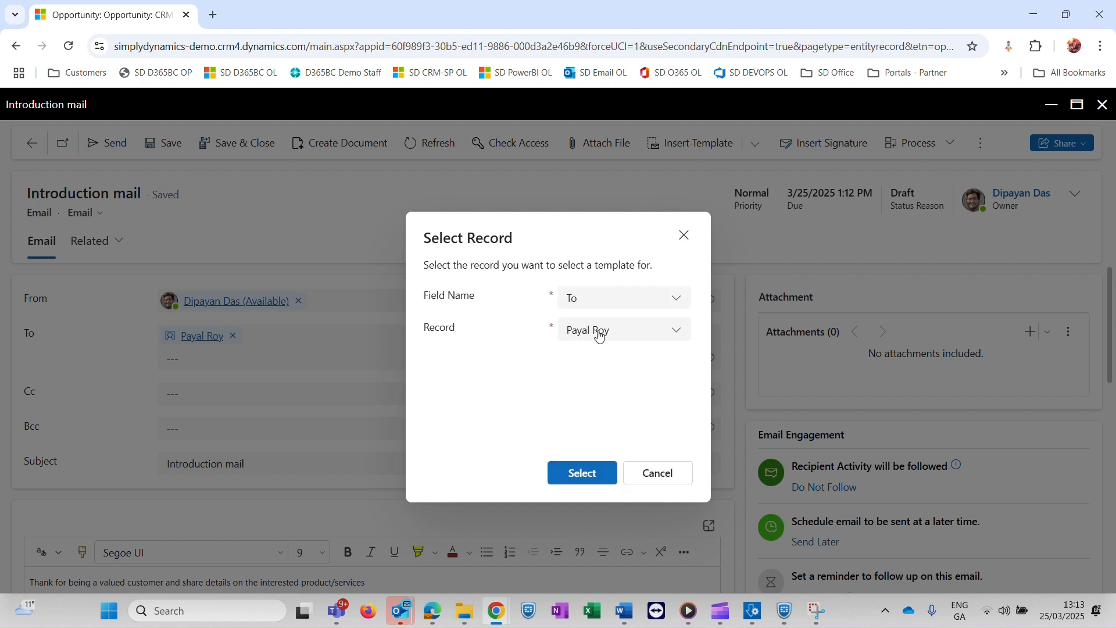
left_click(603, 478)
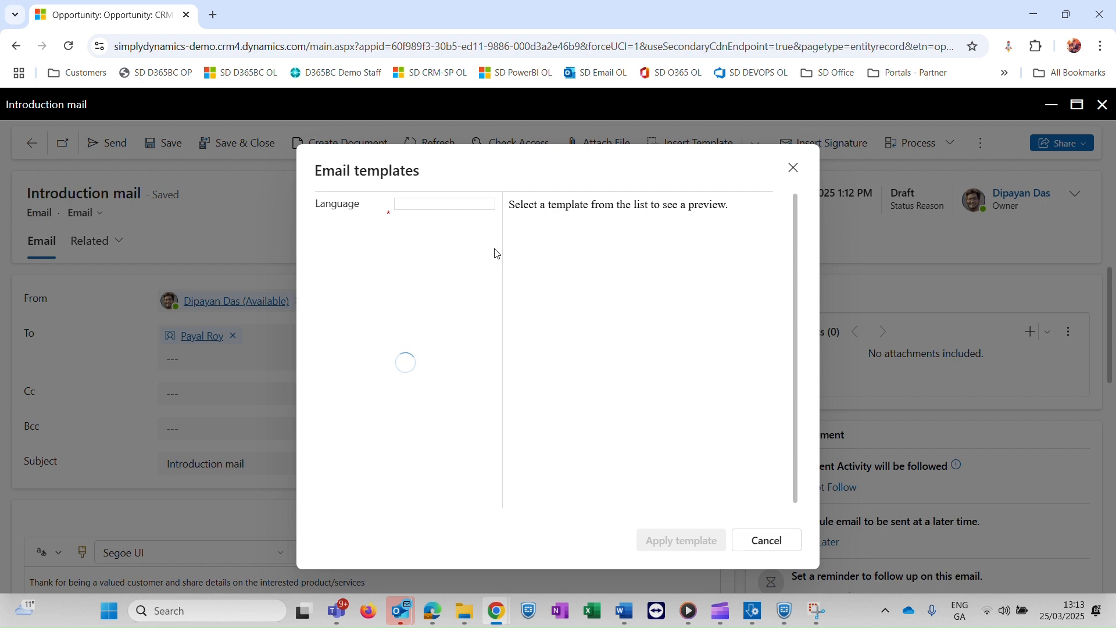
- Apply the "Thank you for registering with us" template to the introduction email and send it
left_click(483, 308)
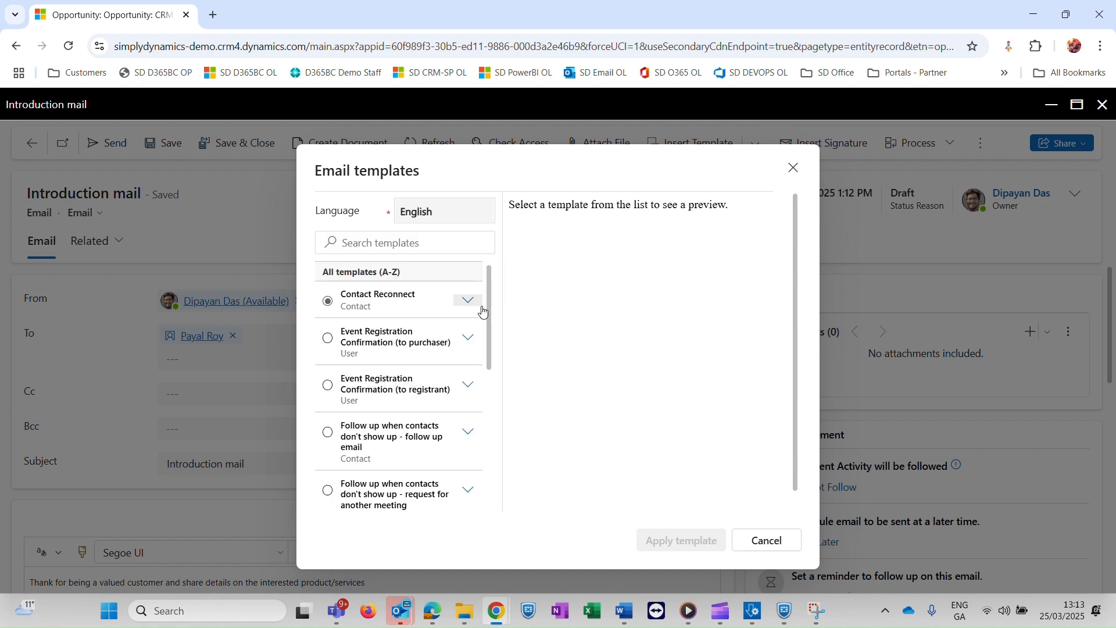
left_click_drag(488, 314, 480, 492)
left_click(437, 446)
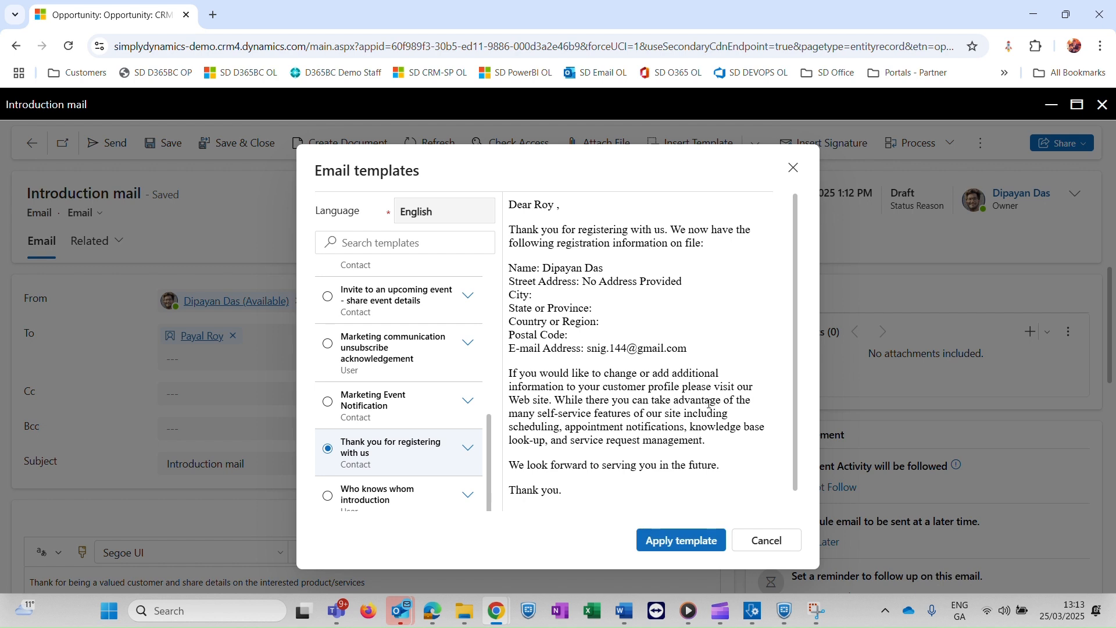
left_click_drag(797, 241, 798, 258)
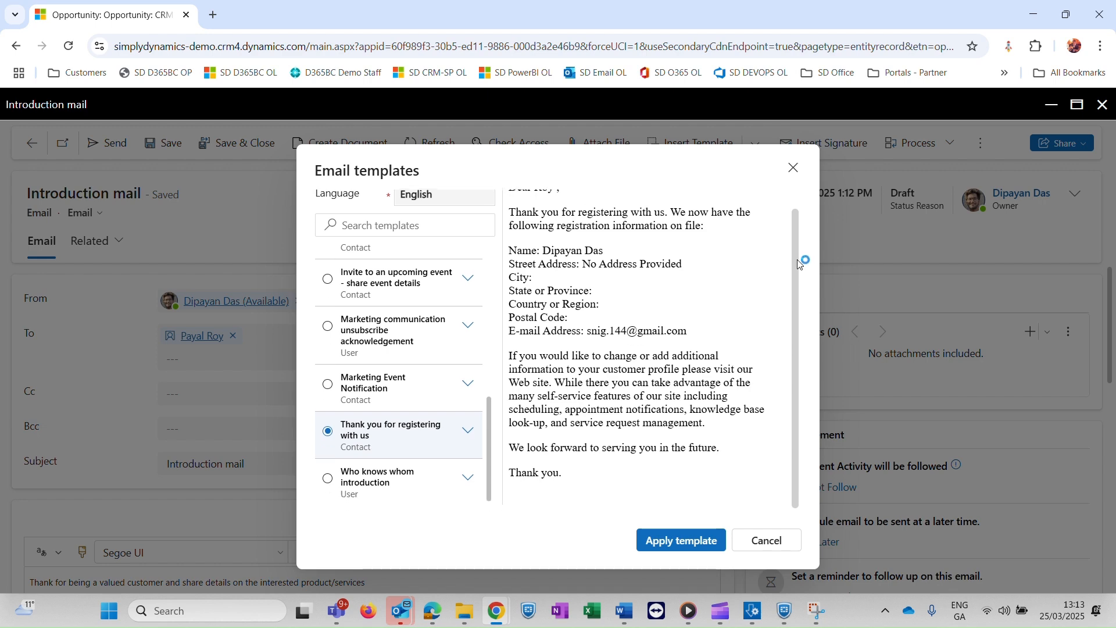
left_click(680, 542)
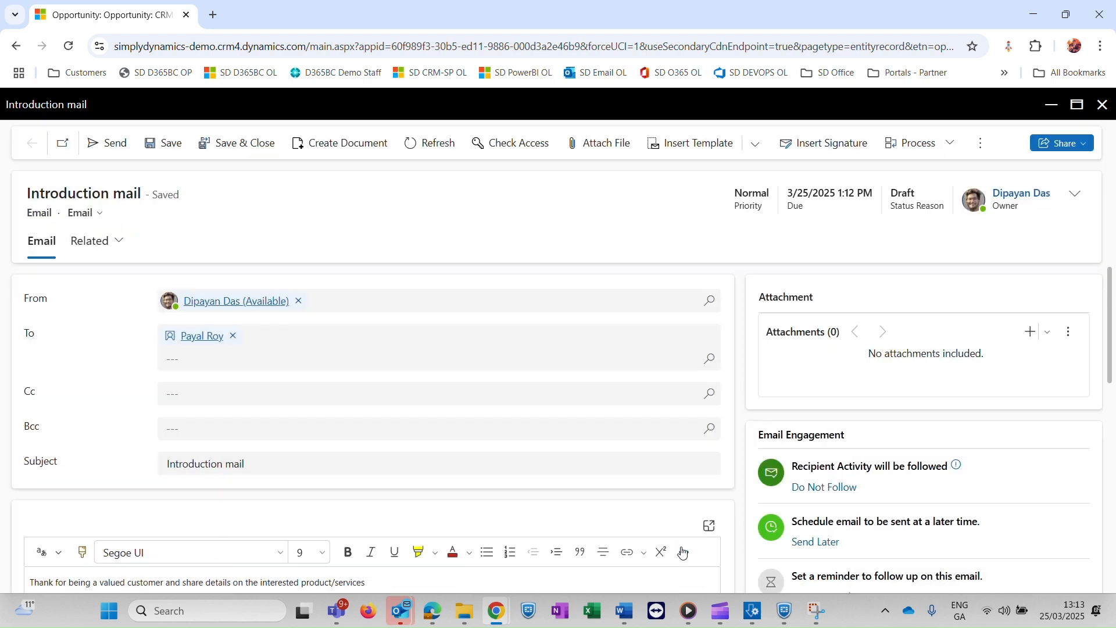
left_click(607, 426)
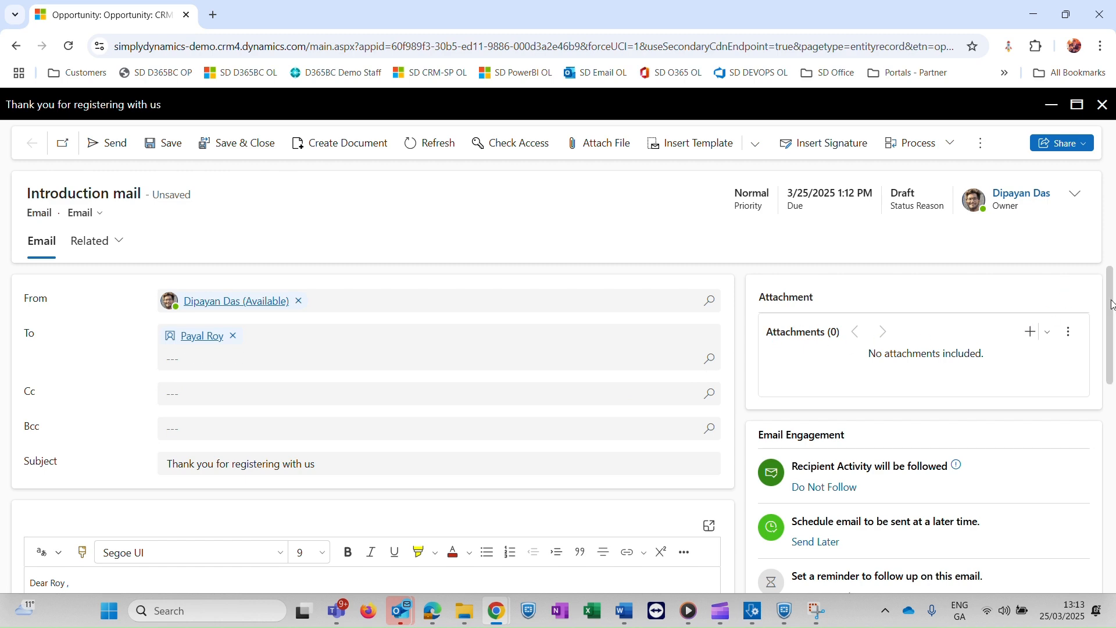
left_click_drag(1110, 308, 1111, 342)
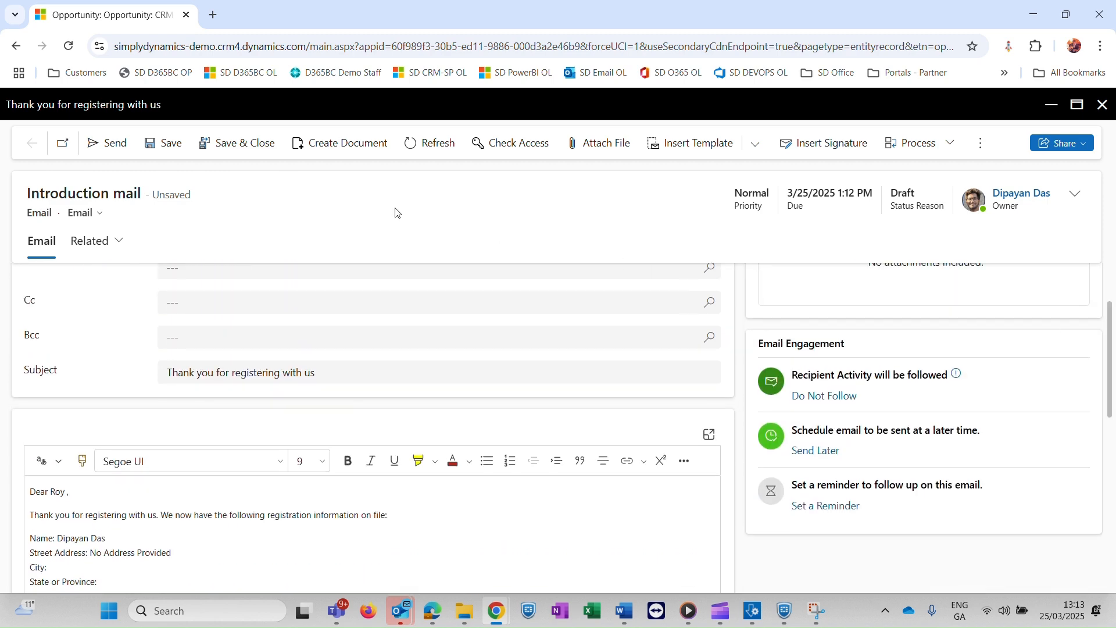
left_click(104, 149)
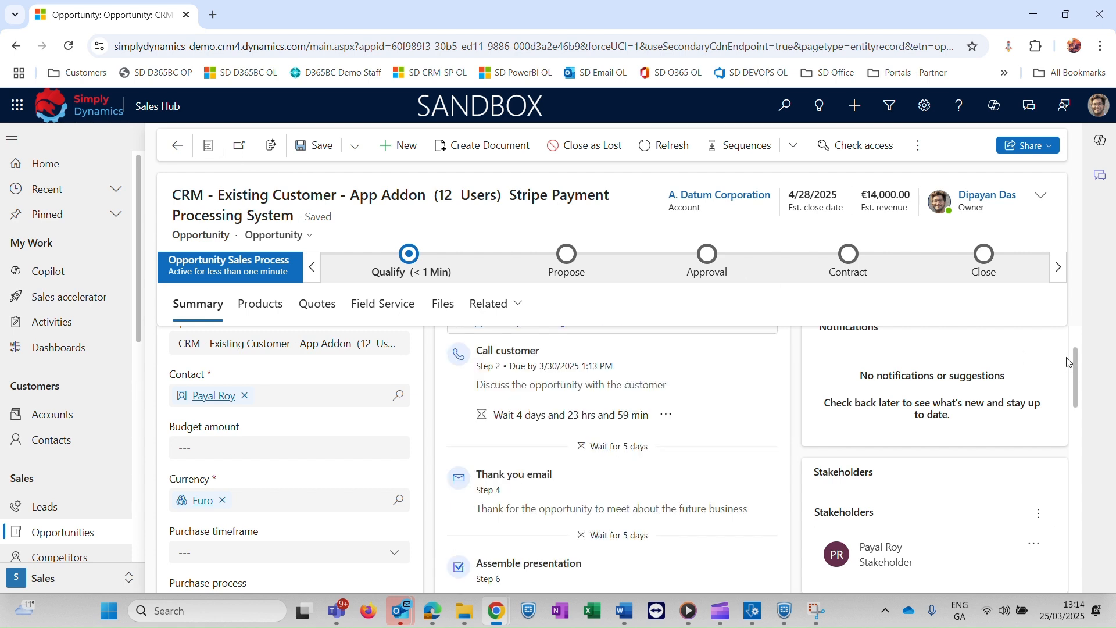
- Skip the waiting period before the Call customer step of the Opportunity nurturing sequence
left_click_drag(1074, 361, 1073, 338)
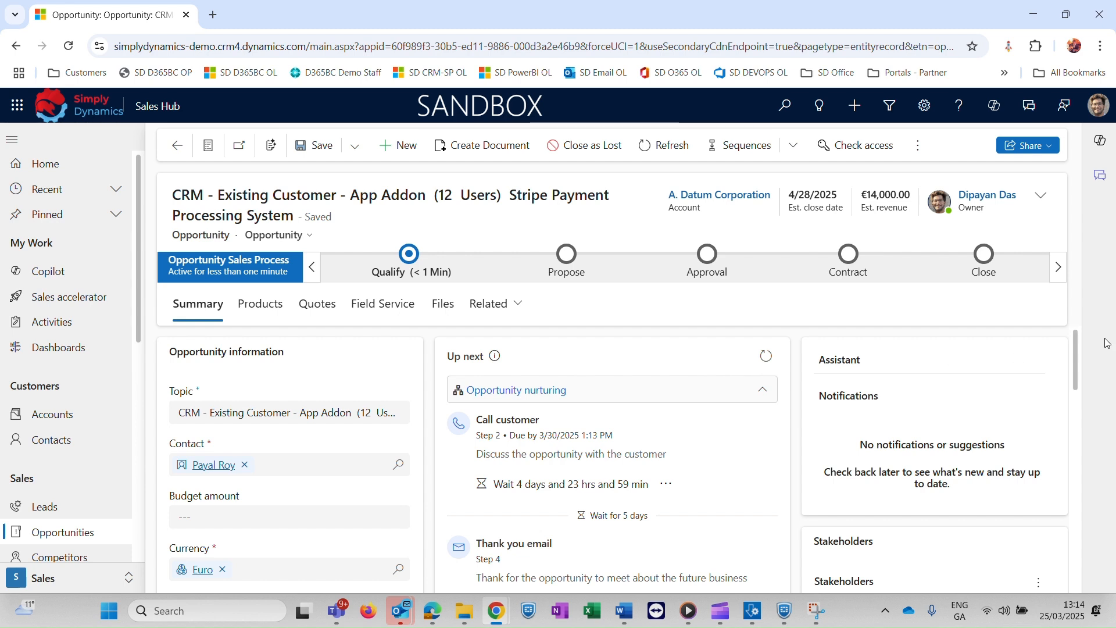
mouse_move(1077, 357)
left_mouse_down()
mouse_move(1089, 391)
mouse_move(1088, 363)
left_mouse_up()
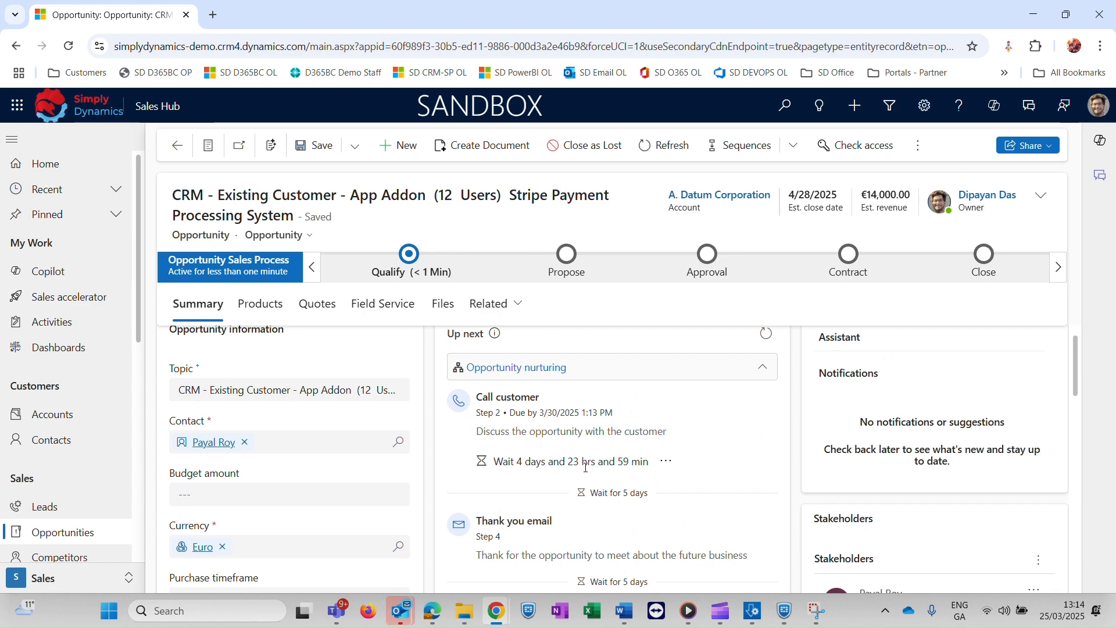
left_click(668, 462)
left_click(680, 483)
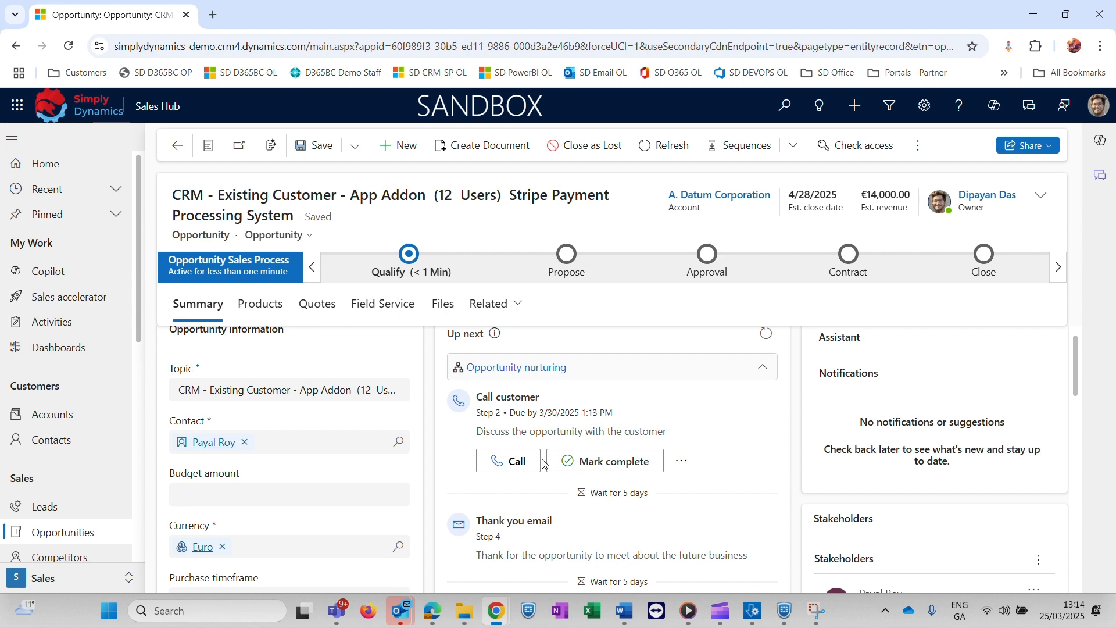
- Mark the Call customer step complete with the note "called the customer and discussed about the proposed solution"
left_click(596, 471)
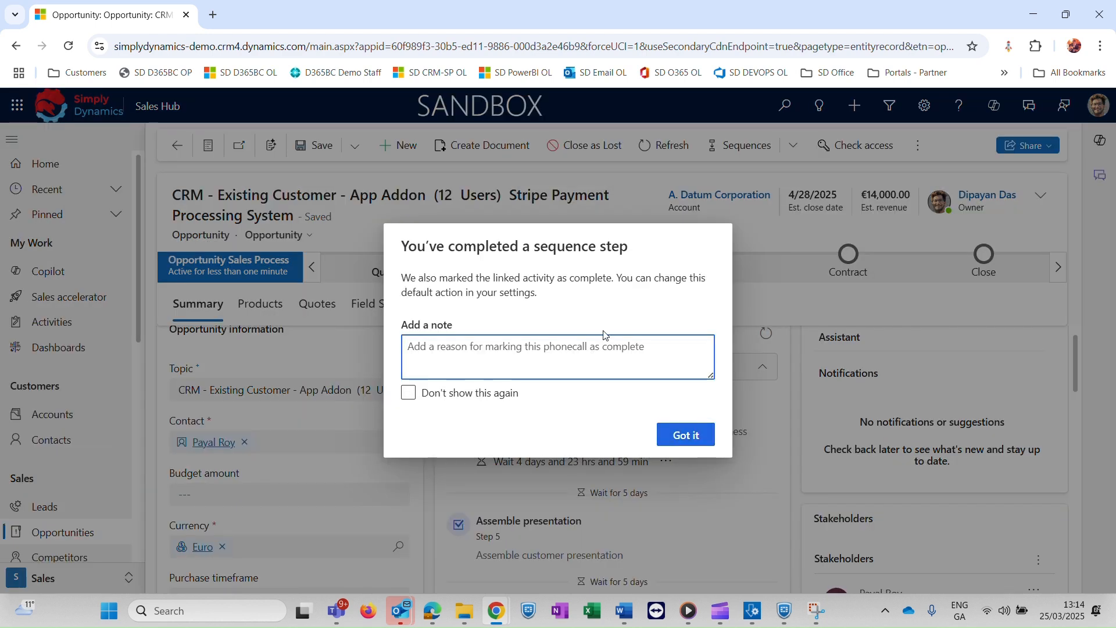
type("called")
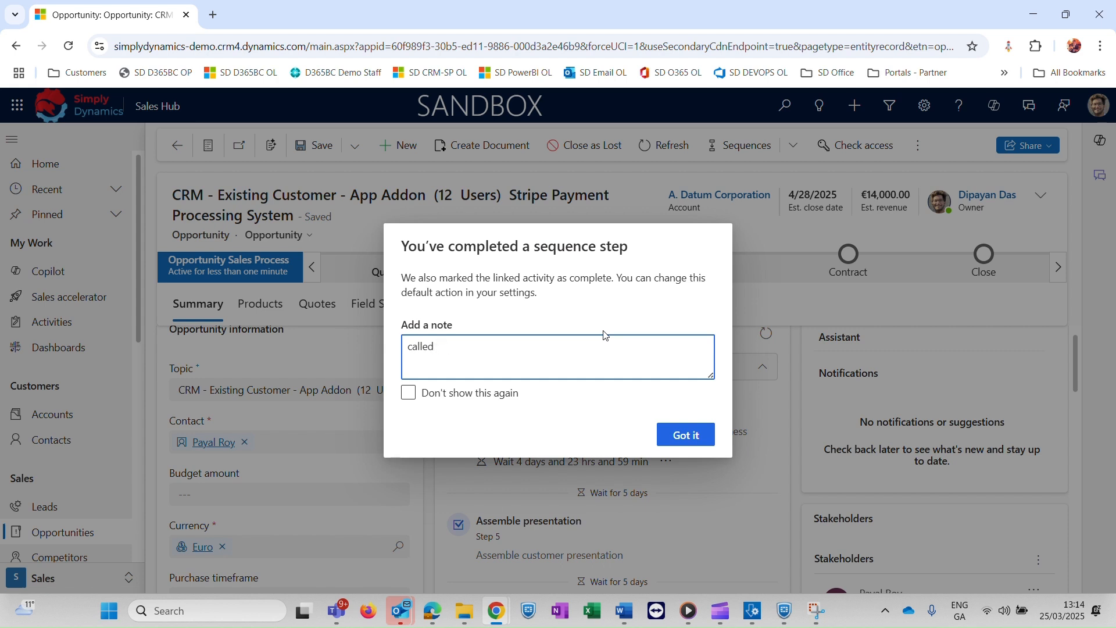
type(" the customer and discussed about")
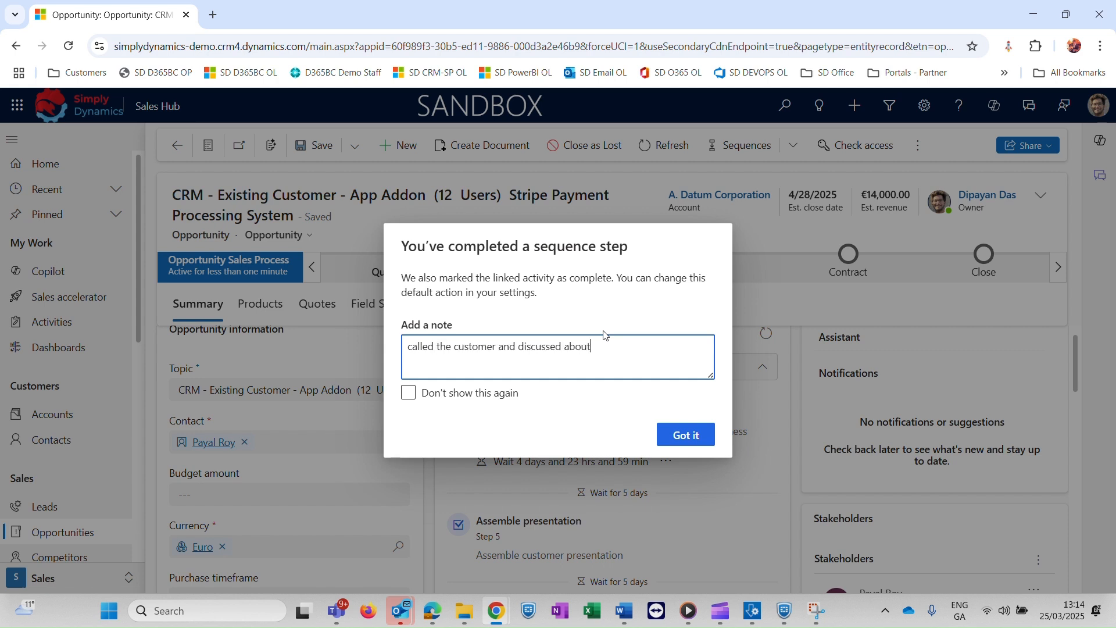
type(" the proposed solution")
left_click(677, 441)
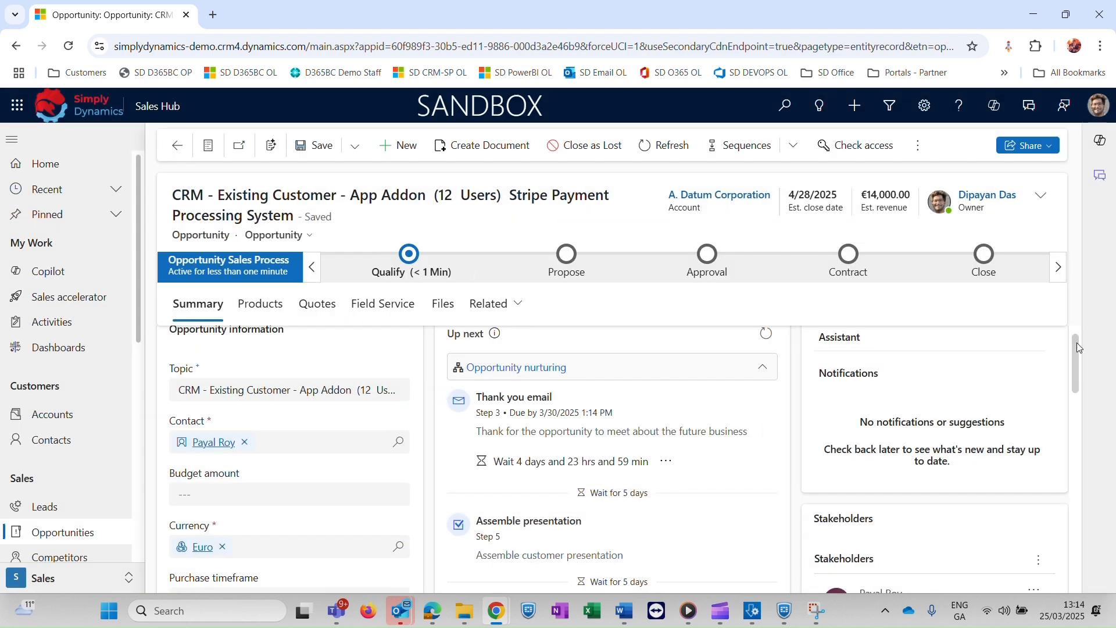
- Review the opportunity's Qualify stage details and advance the sales process to the Propose stage
left_click_drag(1077, 343, 1070, 490)
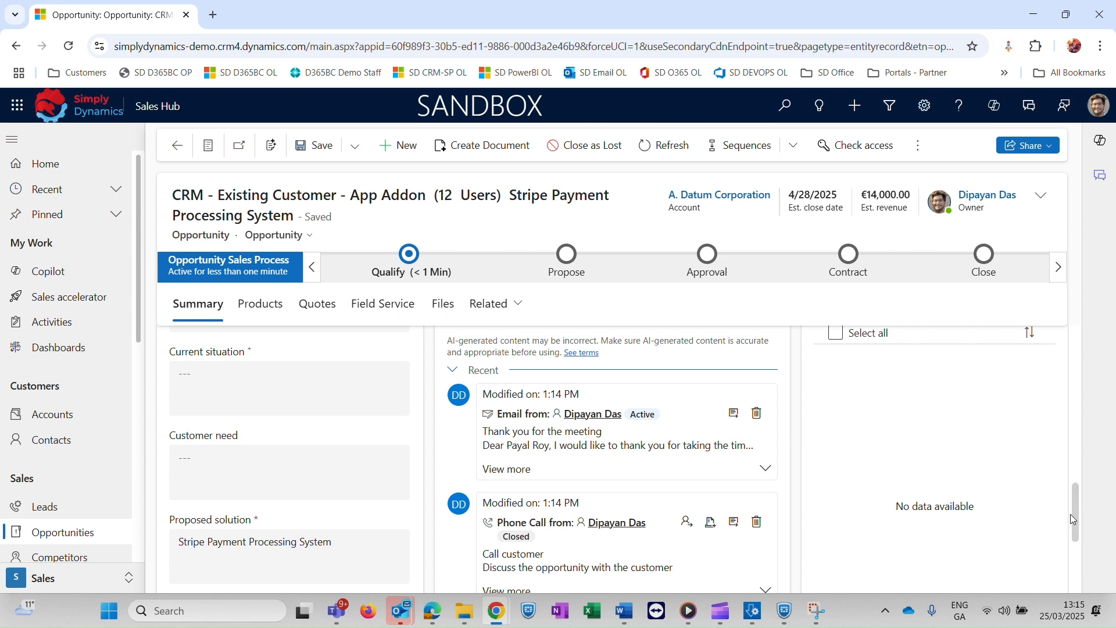
left_click_drag(1077, 514, 1039, 349)
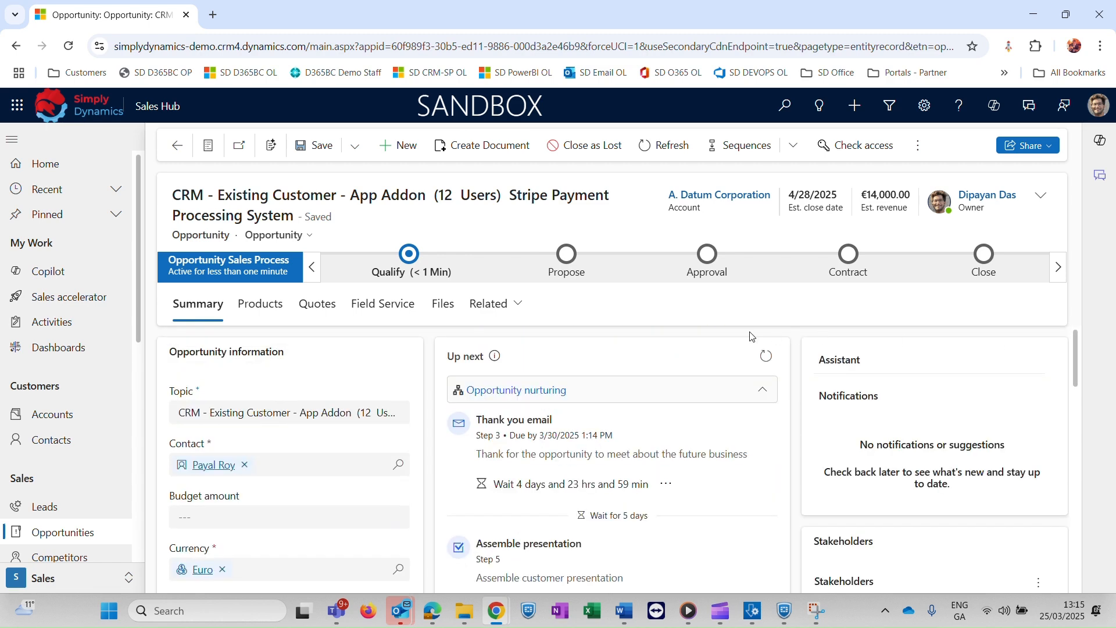
left_click(417, 274)
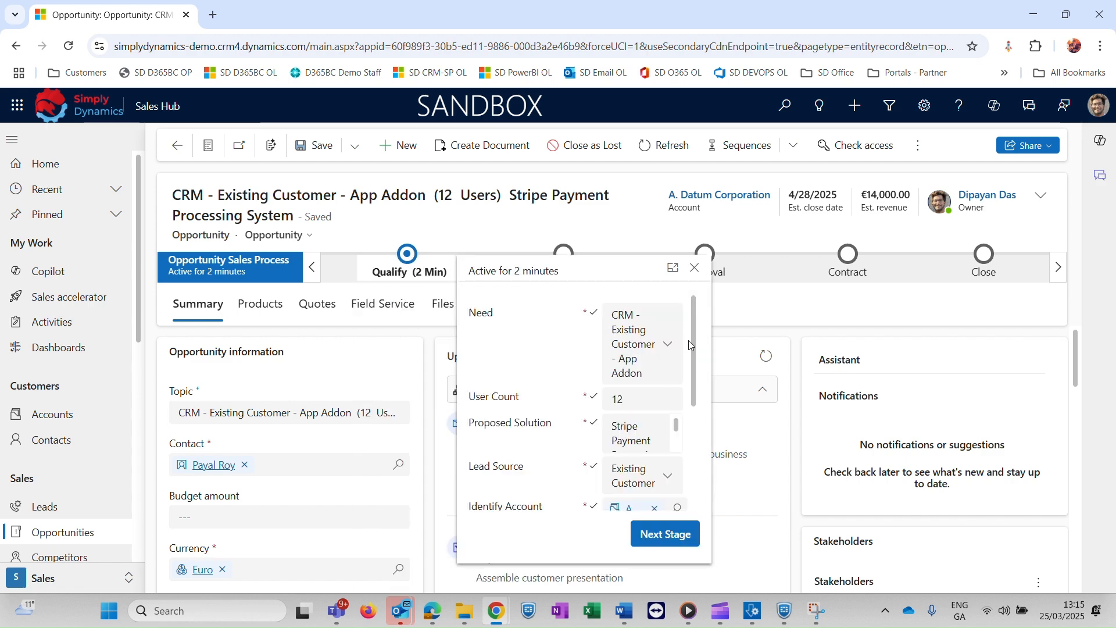
left_click_drag(696, 337, 659, 441)
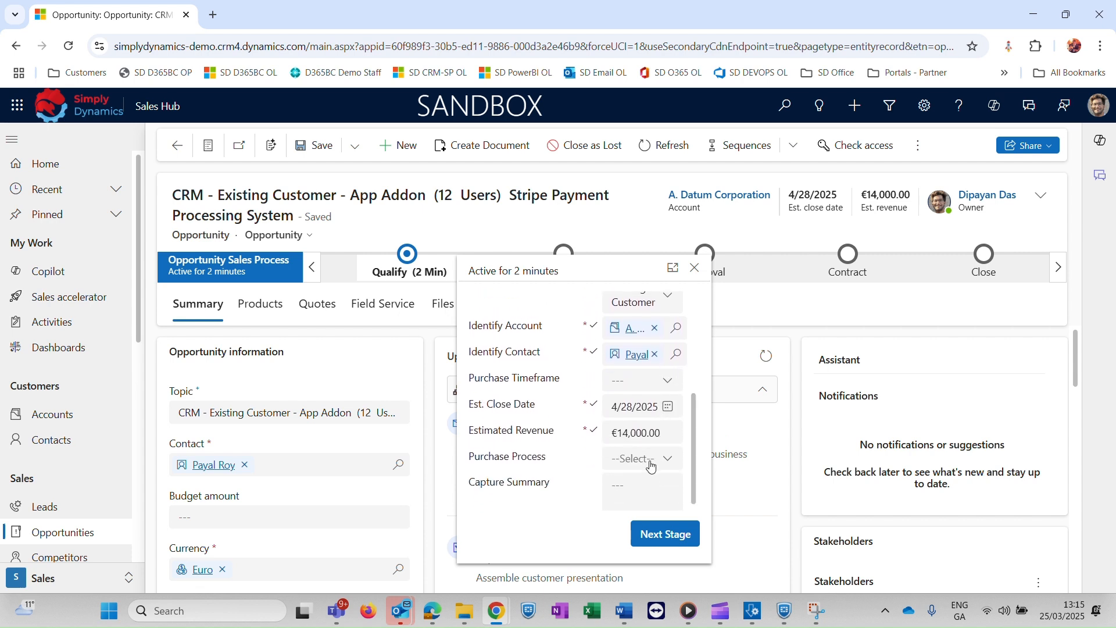
left_click(651, 467)
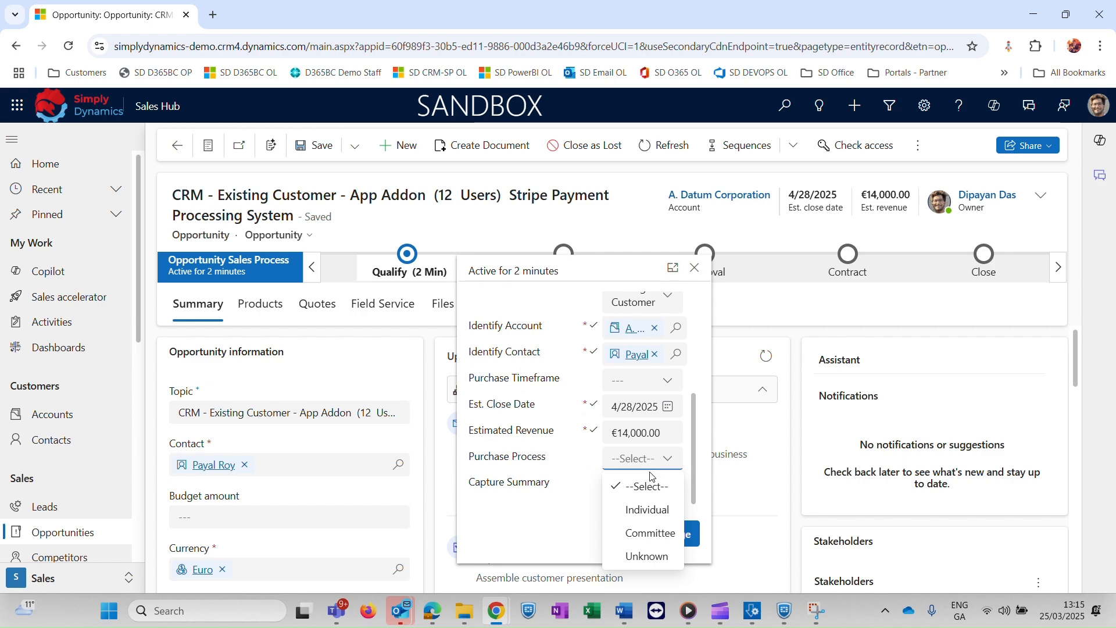
left_click(651, 456)
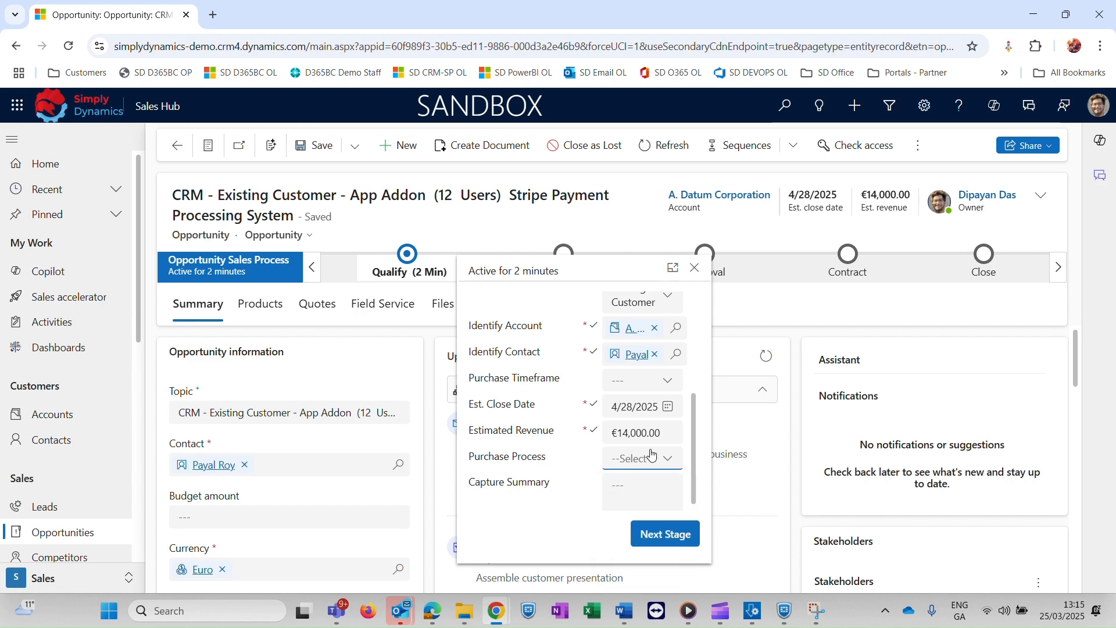
left_click(667, 544)
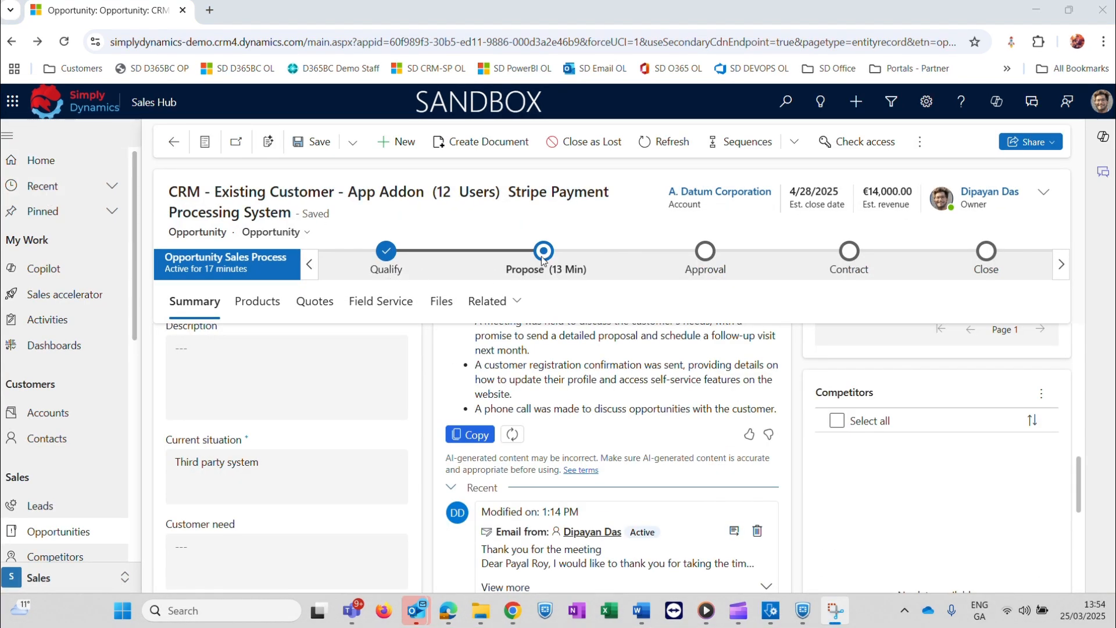
- Try to advance the opportunity's sales process from the Propose stage to the Approval stage
left_click(541, 273)
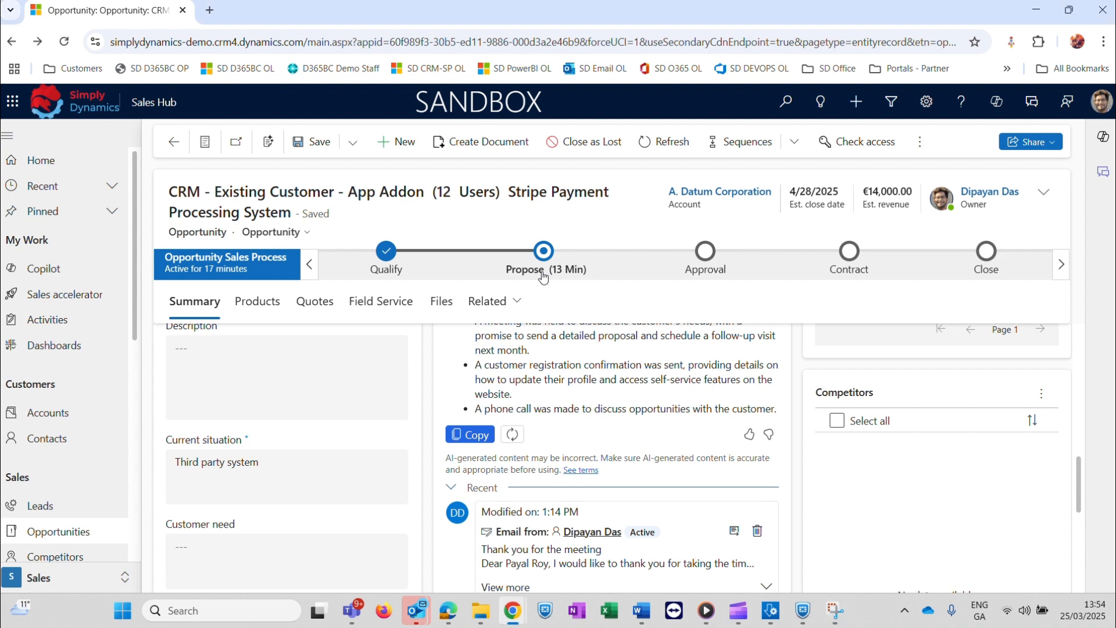
left_click(542, 275)
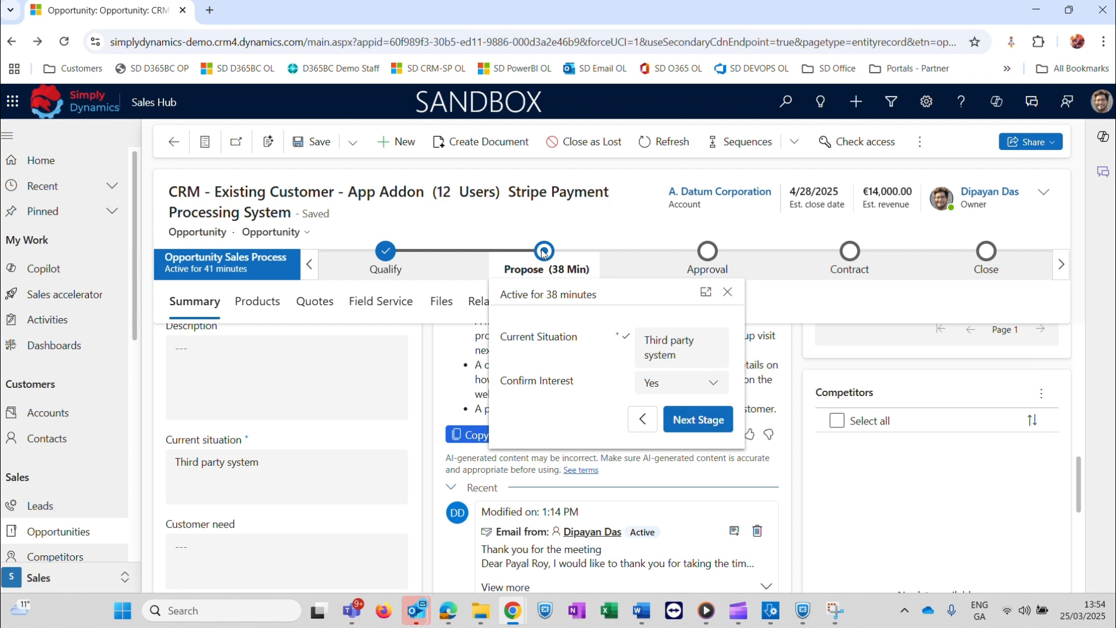
left_click(688, 427)
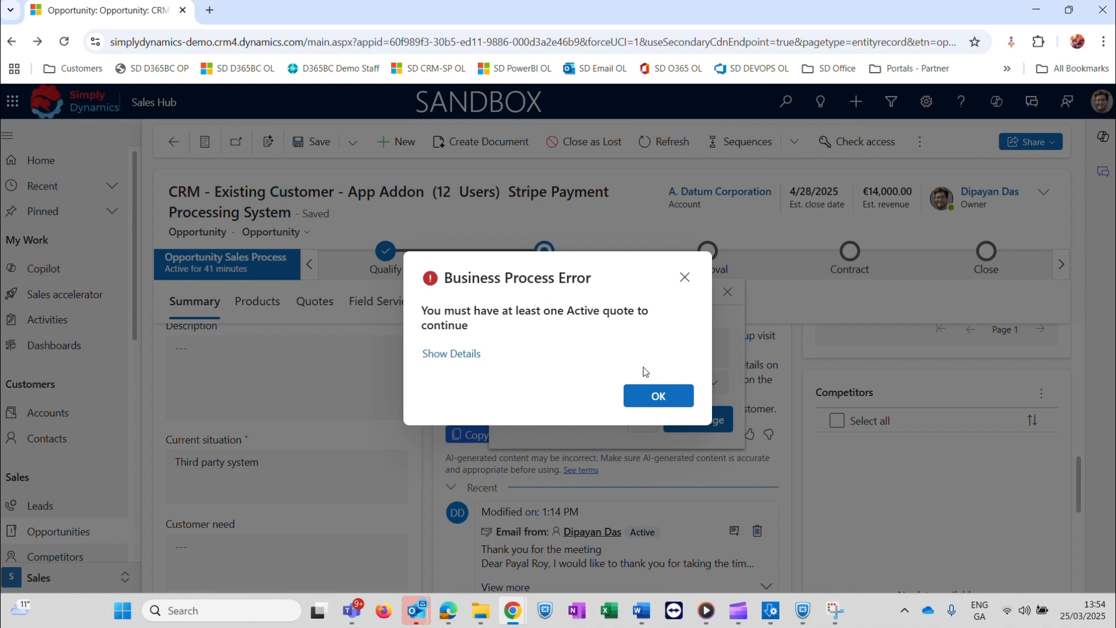
left_click(664, 401)
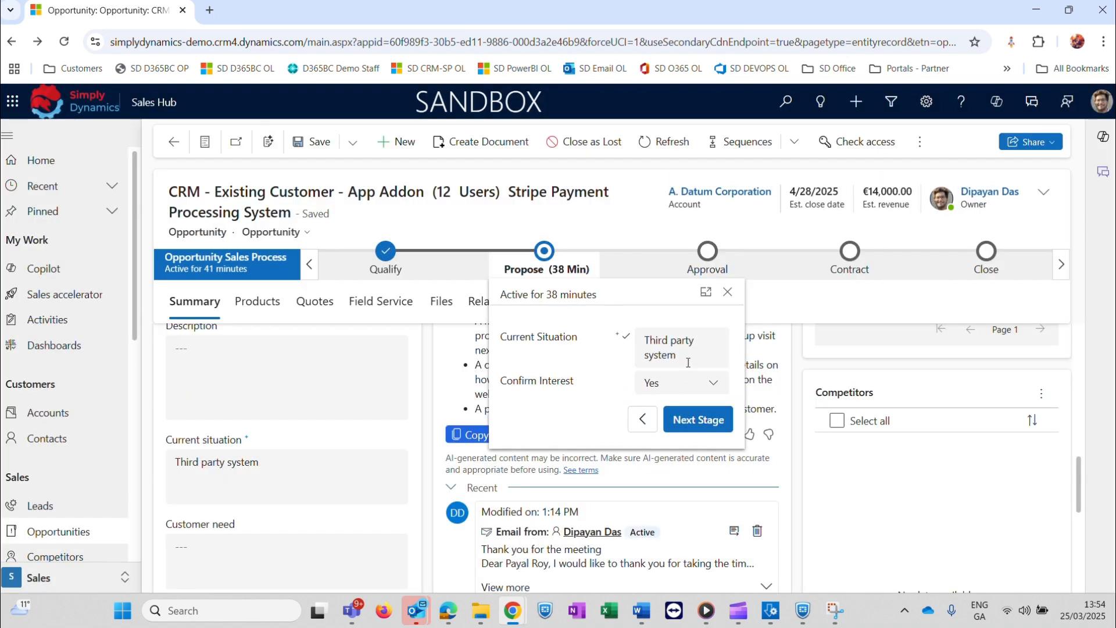
left_click(727, 292)
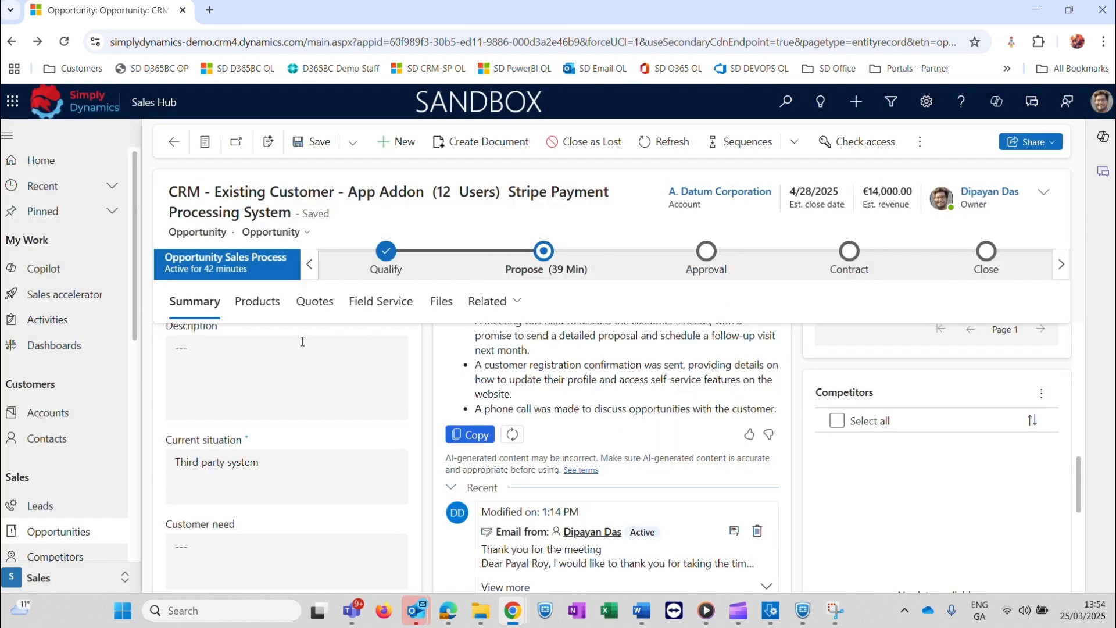
- Set the price list for the opportunity's products to Sales CRM Addon
left_click(263, 306)
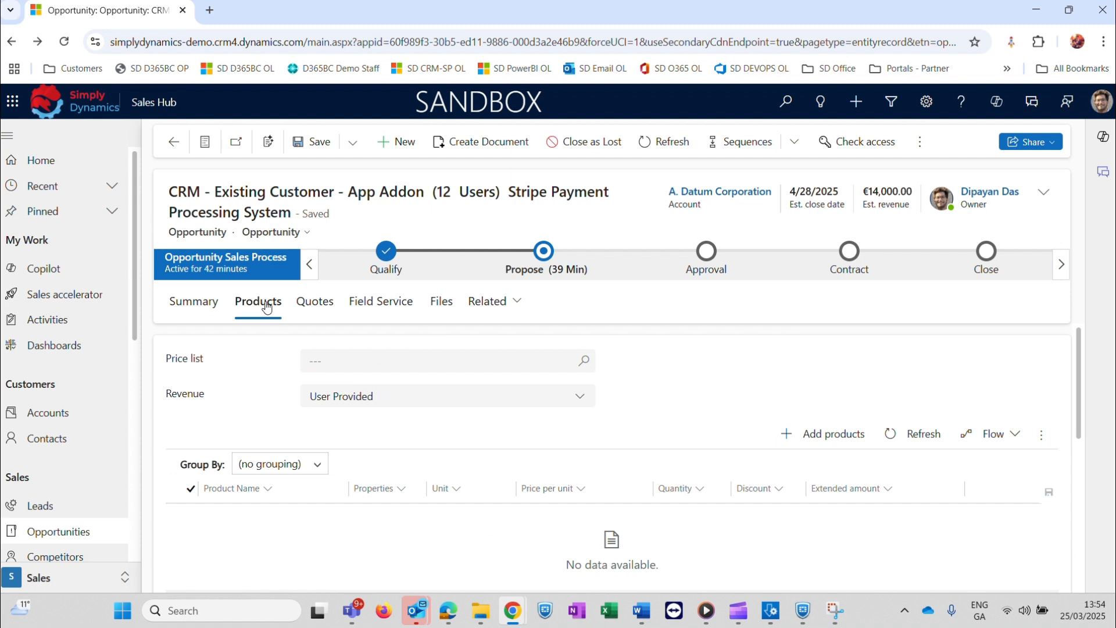
left_click(343, 362)
key("Return")
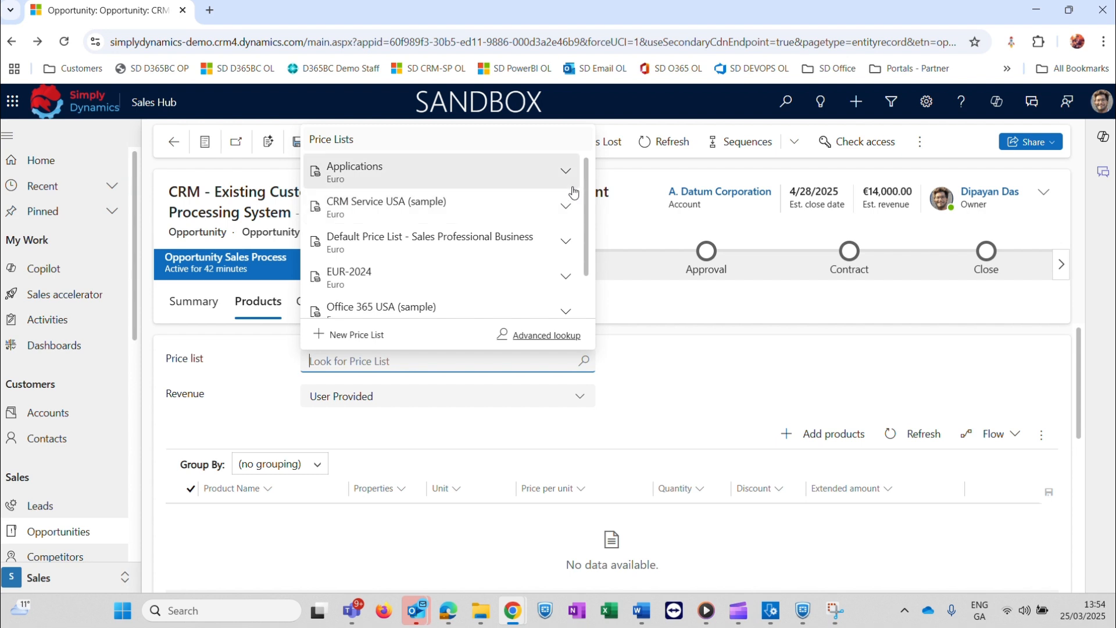
scroll(578, 262, "down", 2)
left_click(460, 298)
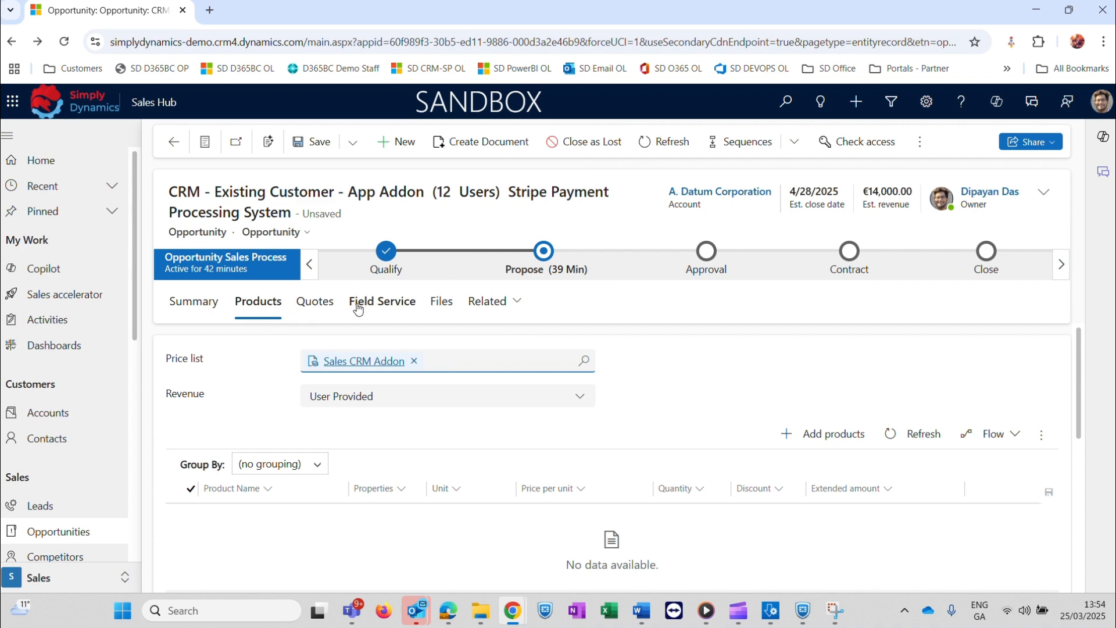
- Add one Primary Unit of the Payment Process Addon product to the opportunity and save it
left_click(816, 440)
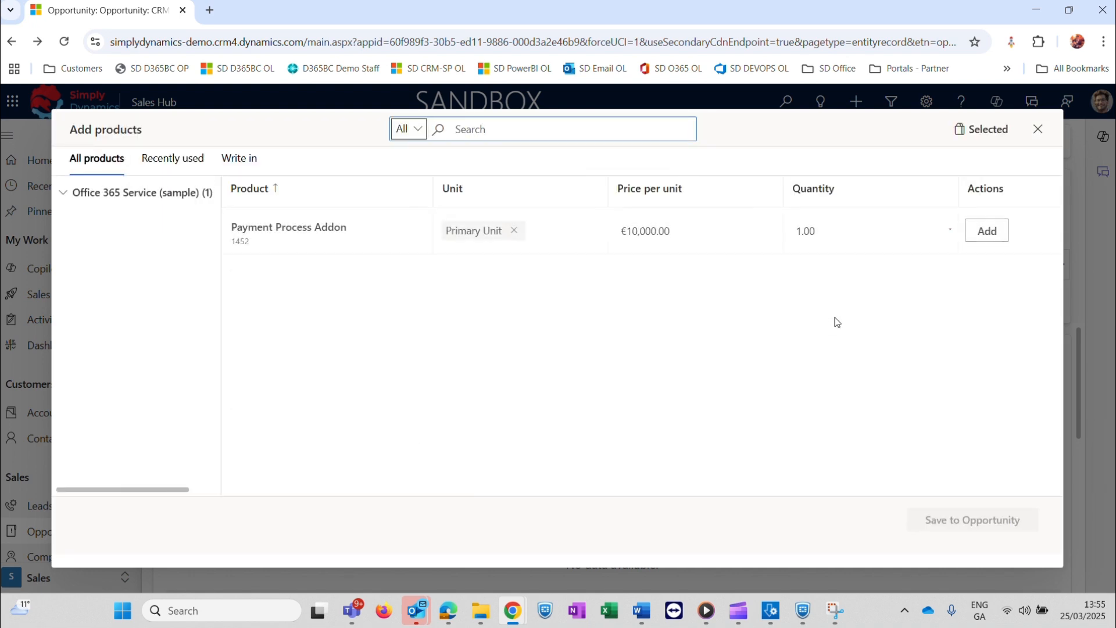
left_click(985, 235)
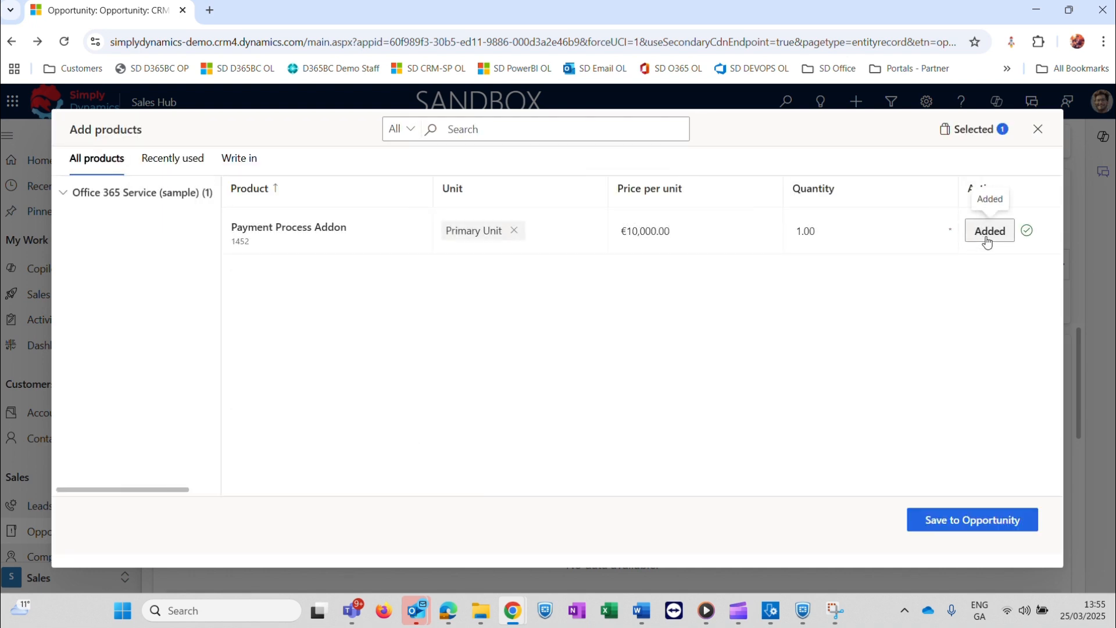
left_click(936, 525)
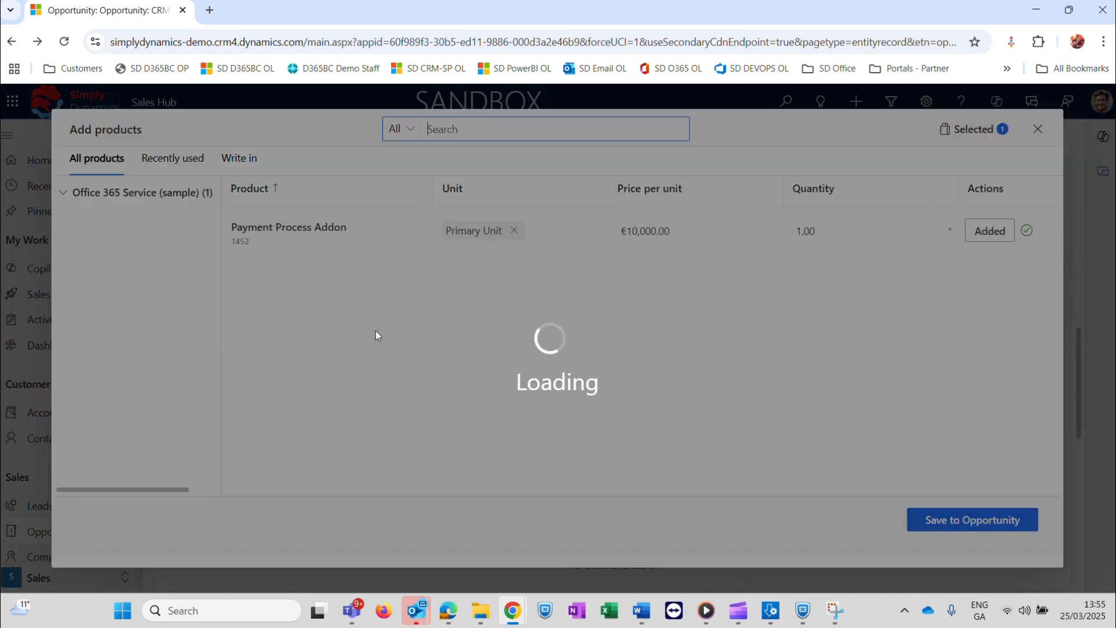
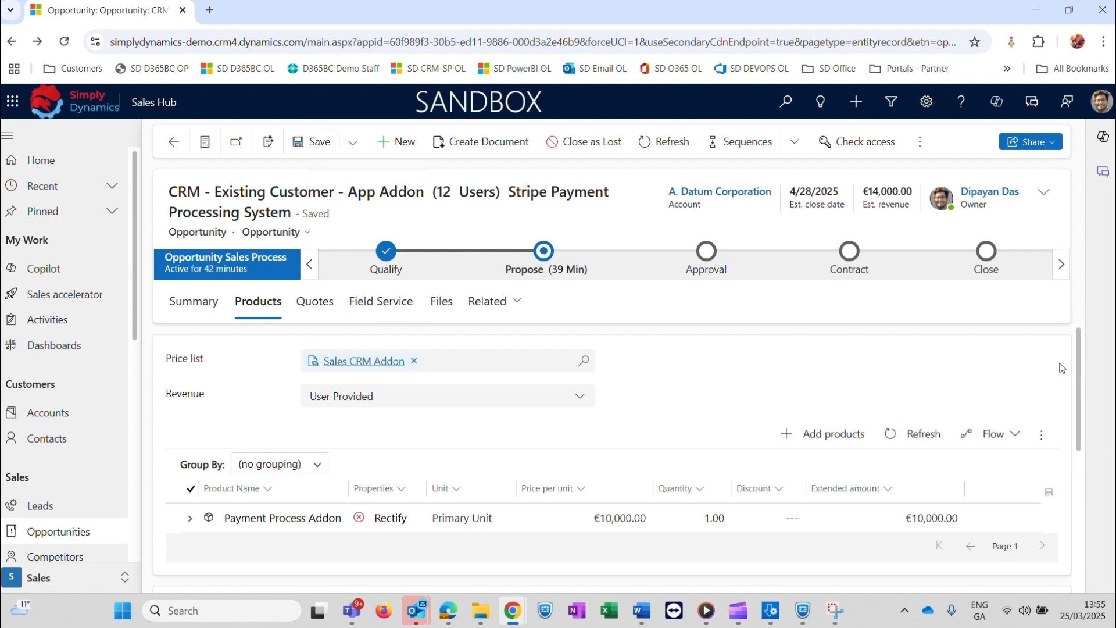
- Review the opportunity's product amount breakdown and create a new quote from the opportunity
left_click_drag(1077, 361, 1083, 473)
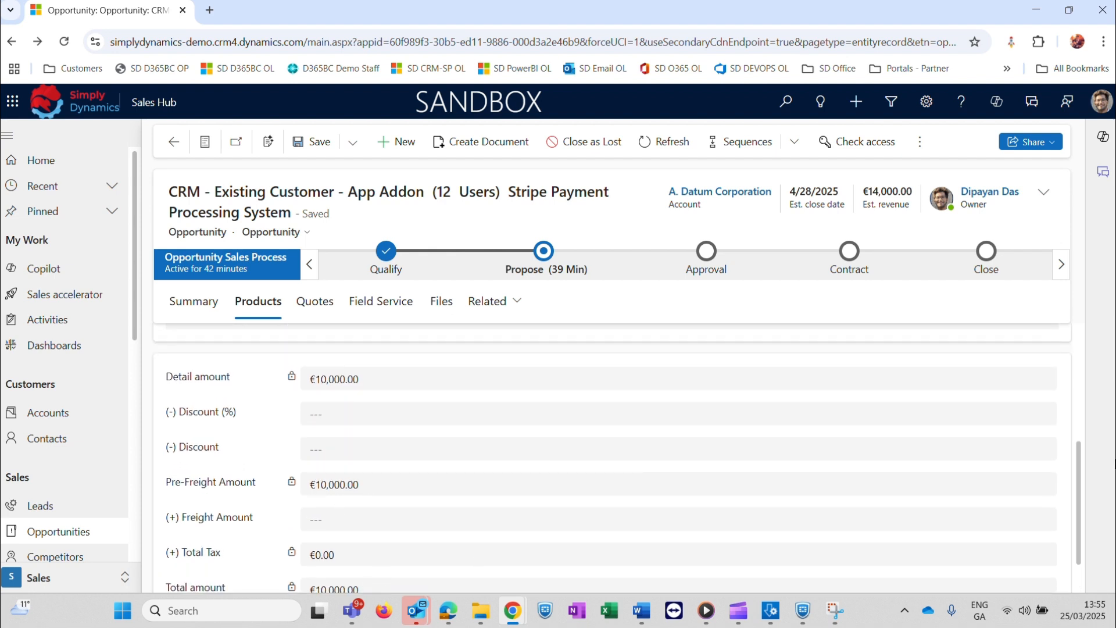
left_click_drag(1082, 465, 1080, 418)
left_click(314, 301)
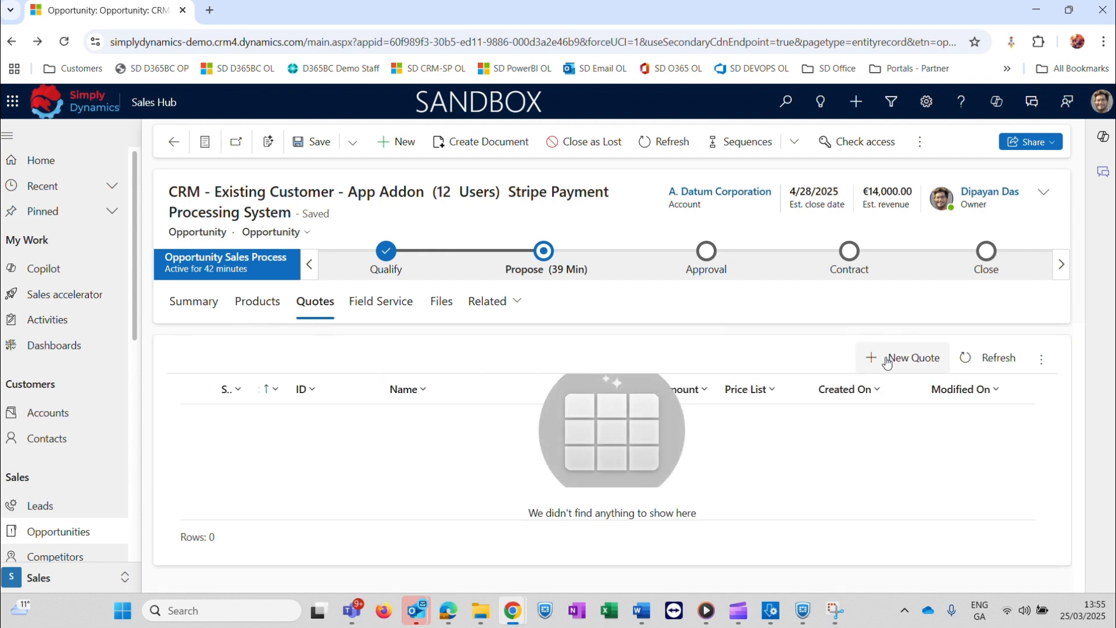
left_click(885, 363)
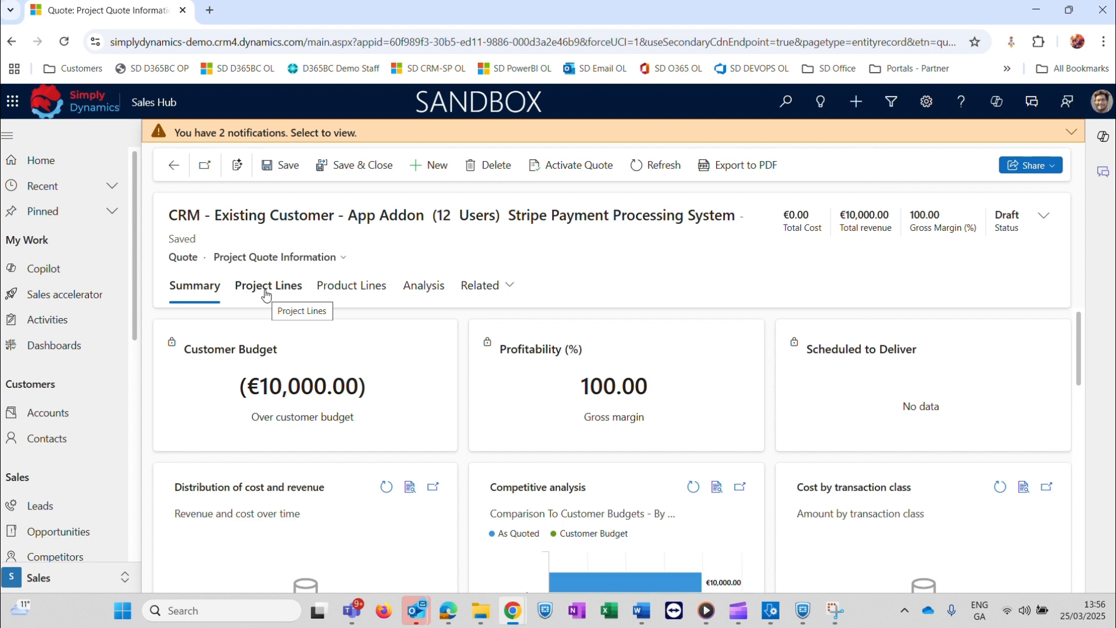
- Review the quote's product lines, project lines and summary details, and activate the quote
left_click(378, 293)
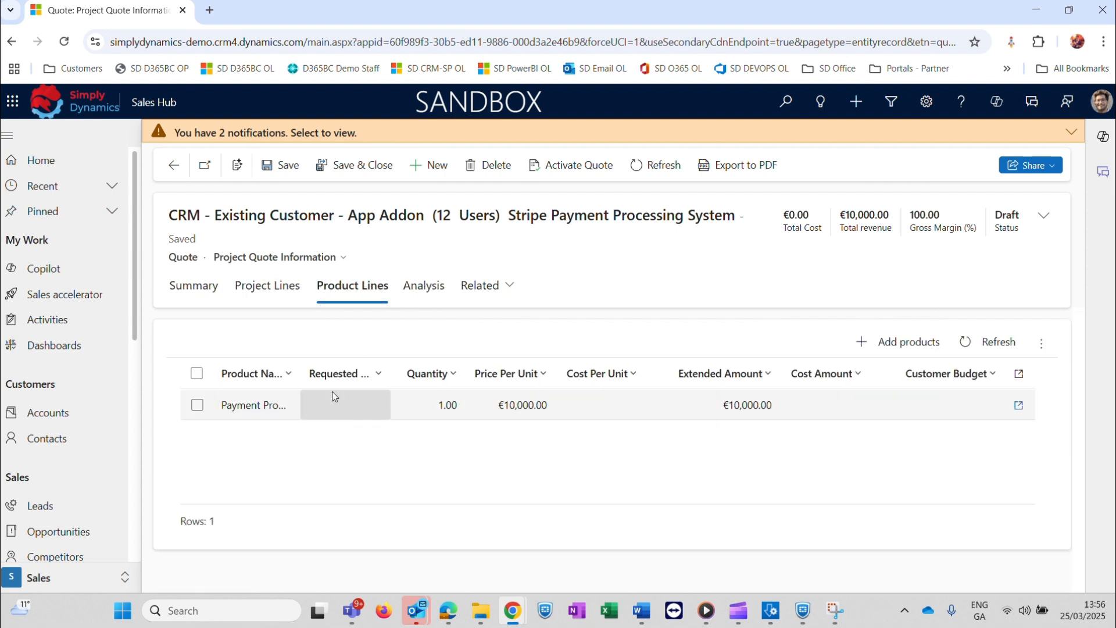
left_click(259, 288)
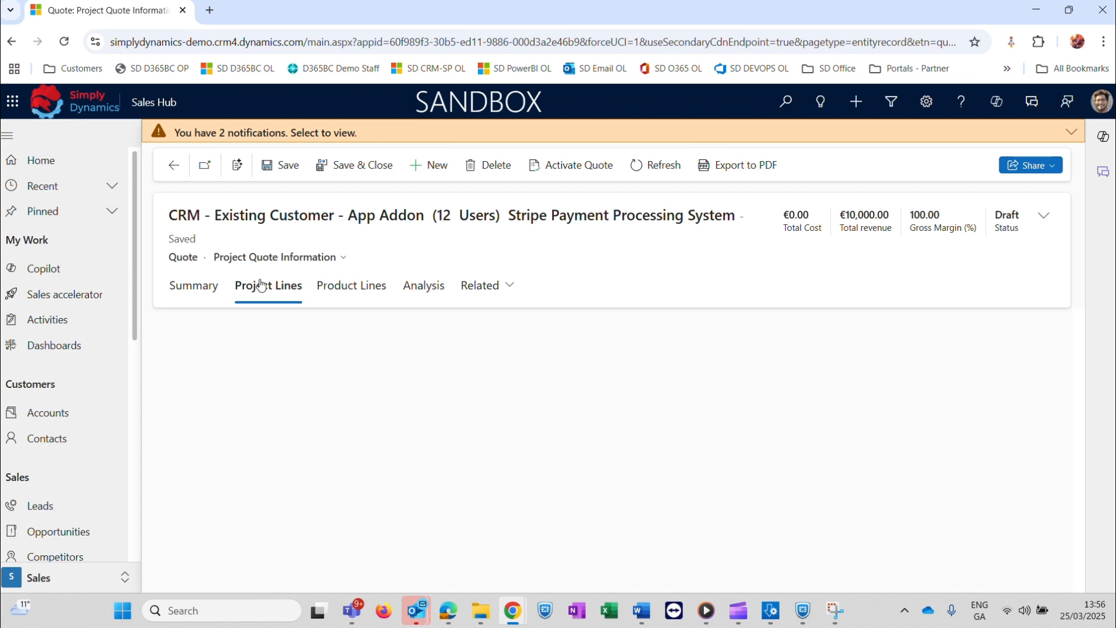
left_click(192, 292)
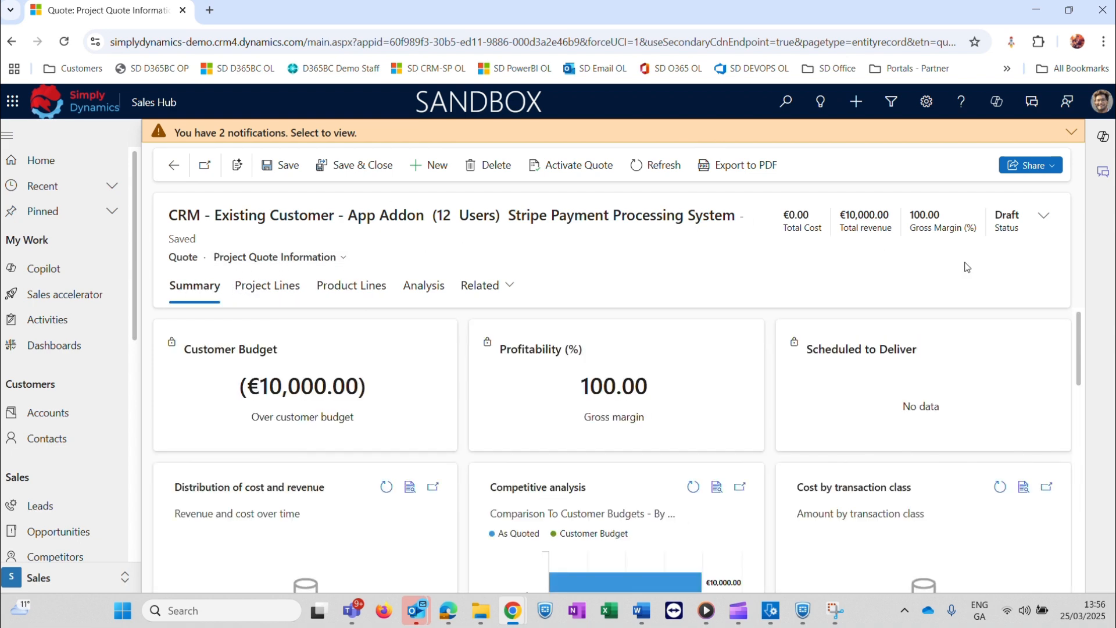
left_click_drag(1082, 320, 1081, 446)
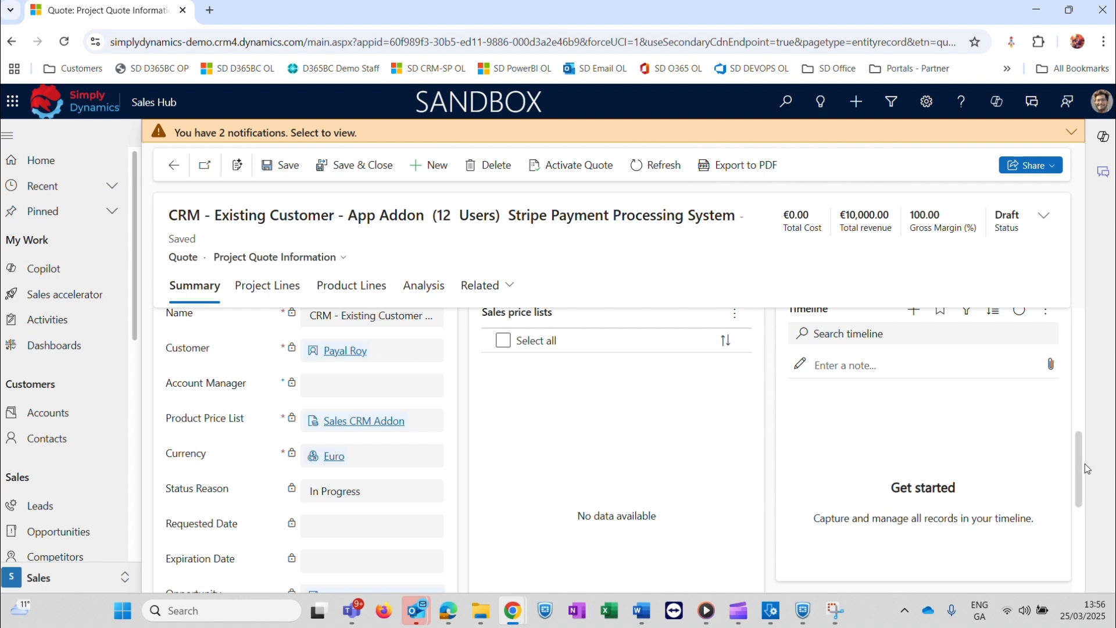
scroll(1082, 495, "down", 5)
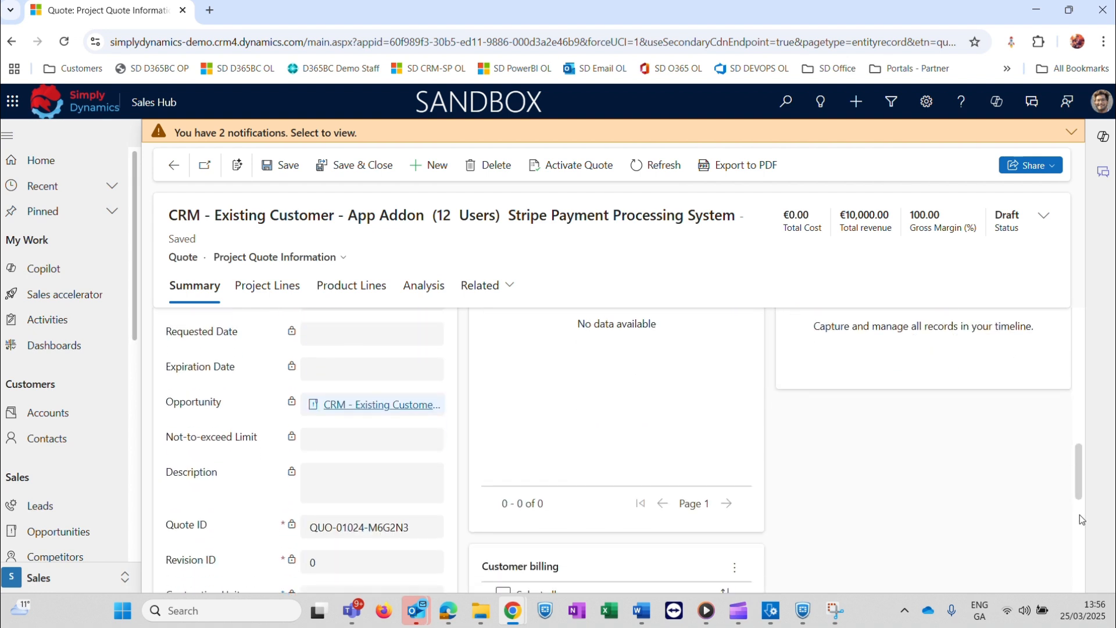
scroll(1079, 532, "down", 5)
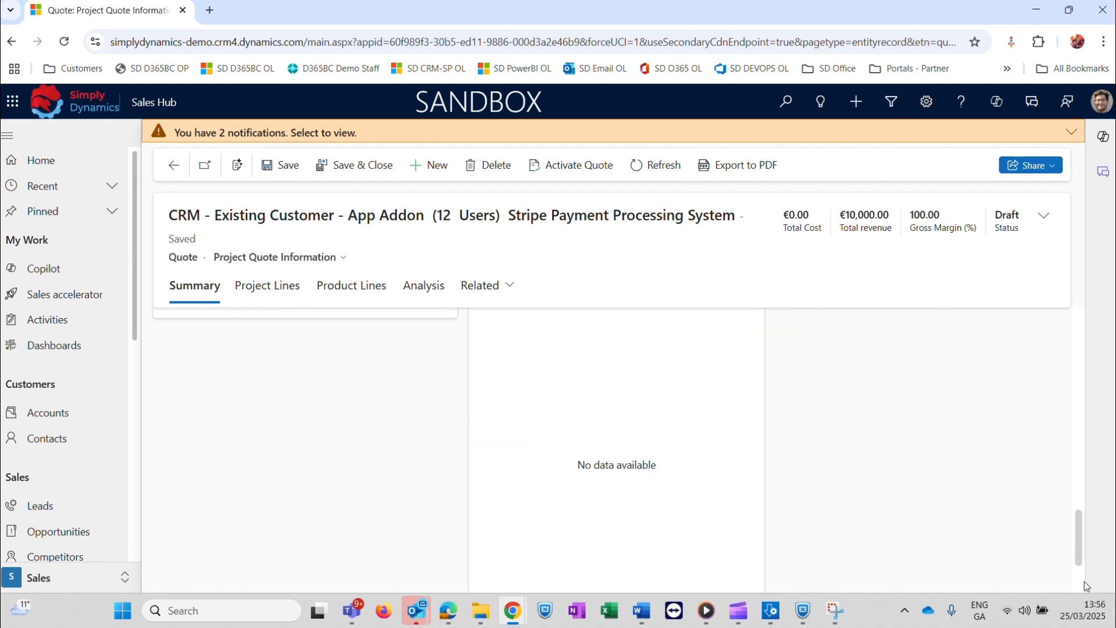
scroll(1077, 411, "up", 10)
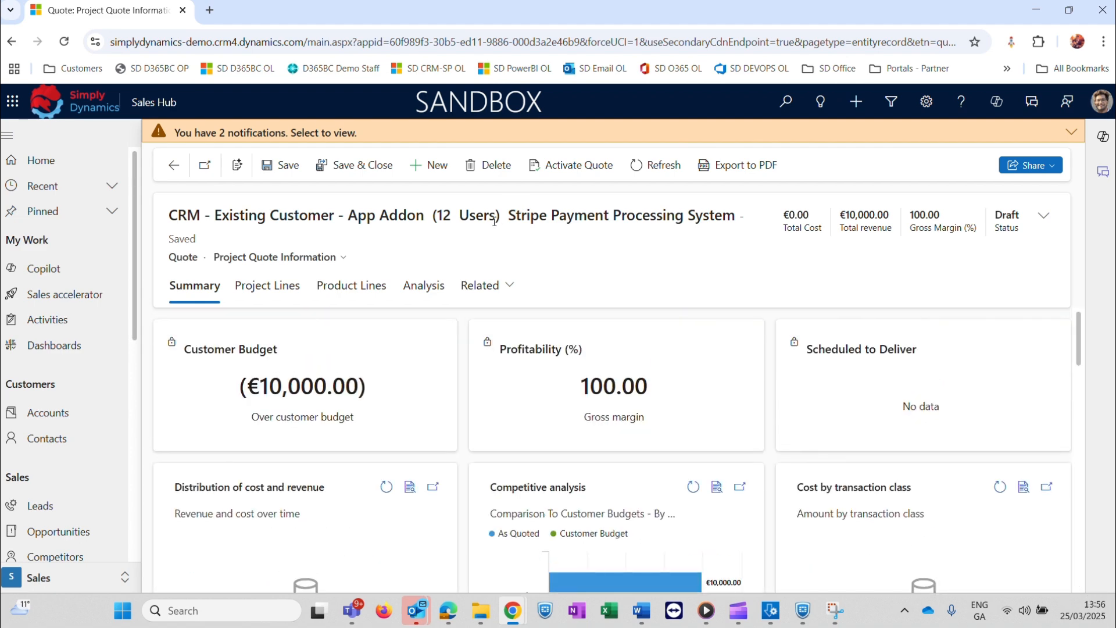
left_click(610, 169)
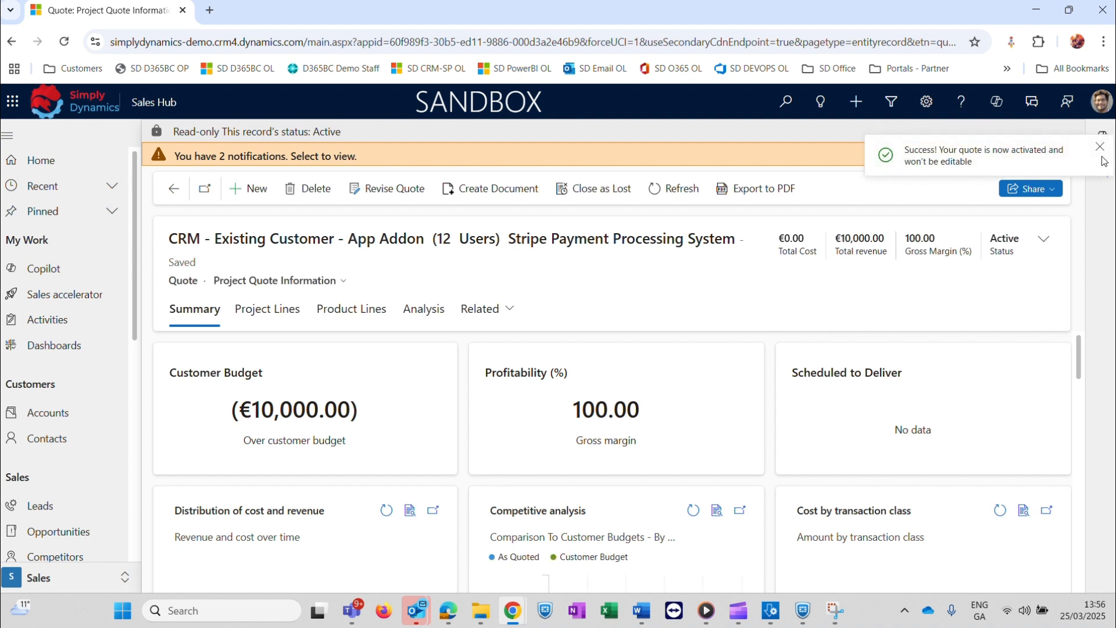
left_click(1100, 147)
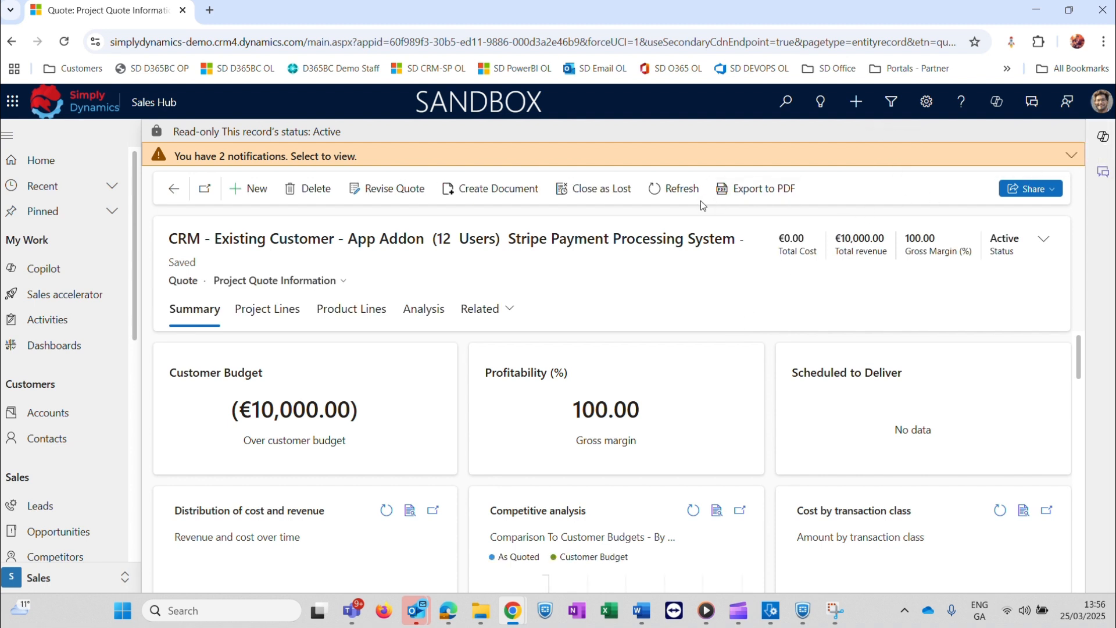
- Export the quote to PDF using the Print quote for customer template and email it to the customer as an attachment
left_click(721, 190)
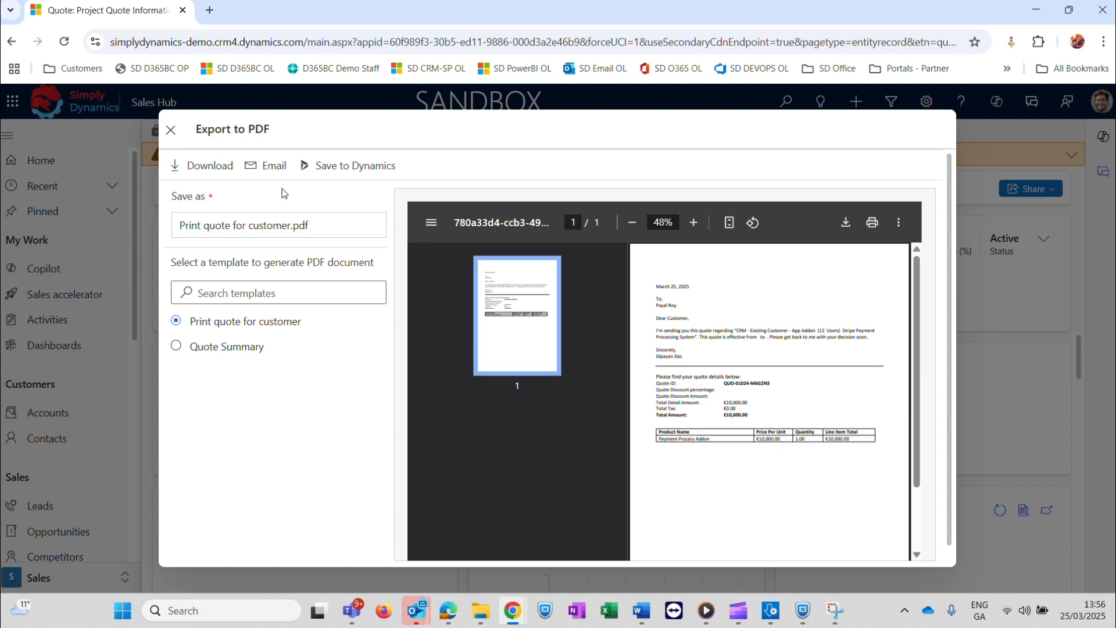
left_click(256, 173)
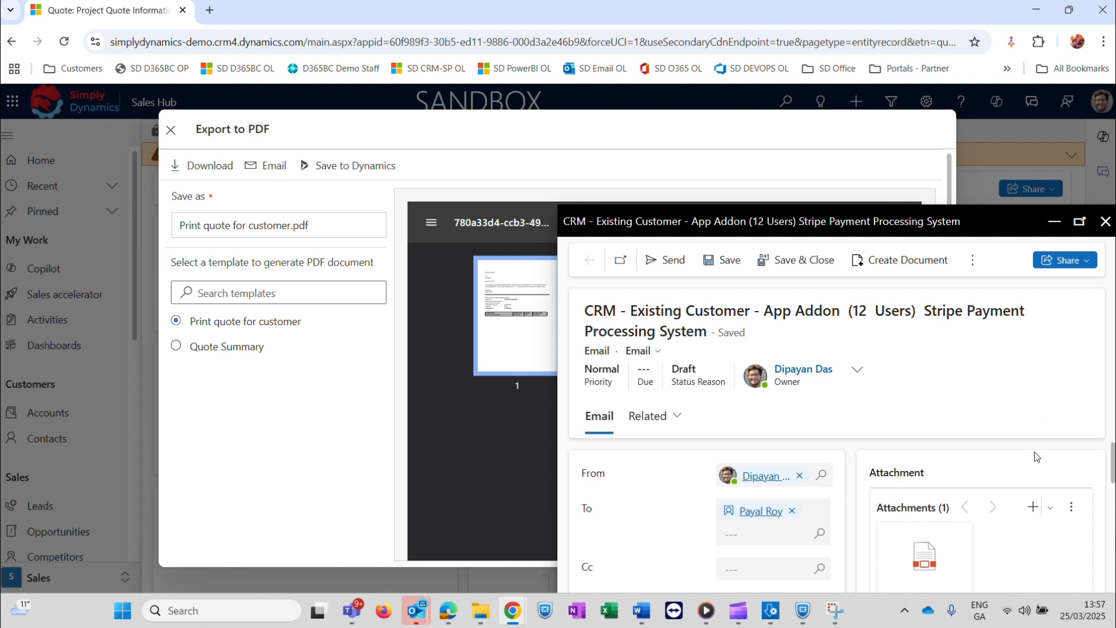
scroll(1107, 465, "down", 5)
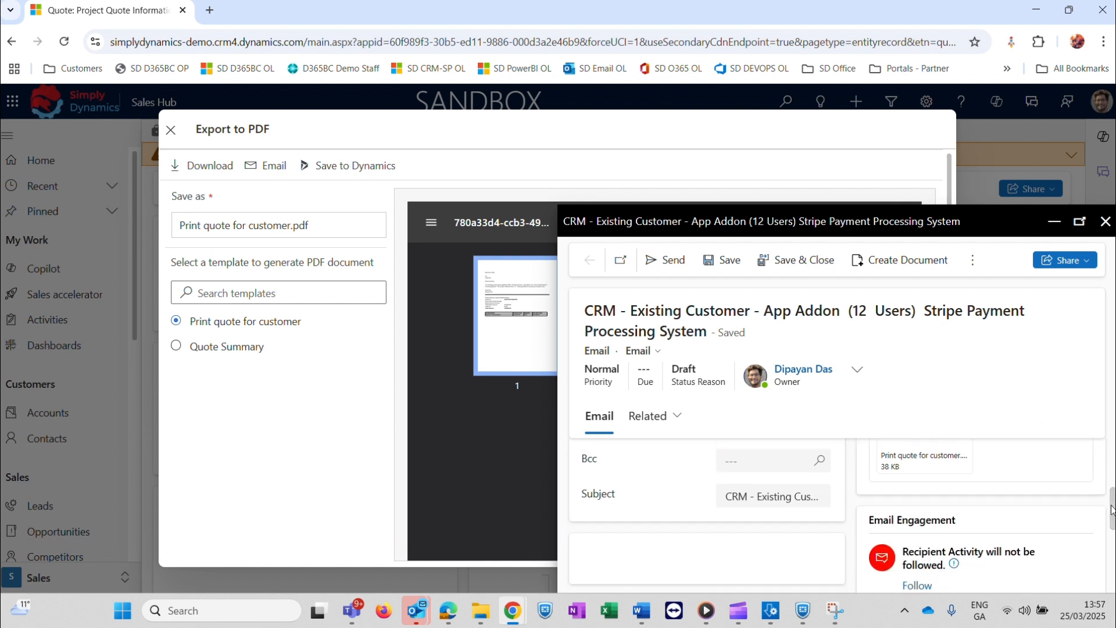
scroll(1113, 498, "up", 5)
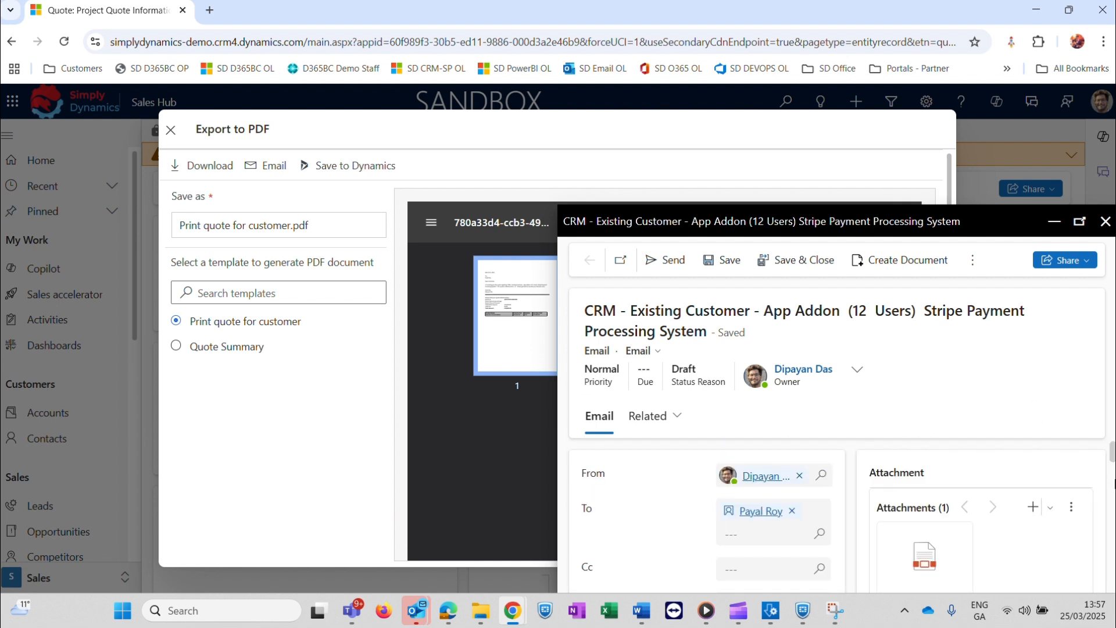
left_click(654, 261)
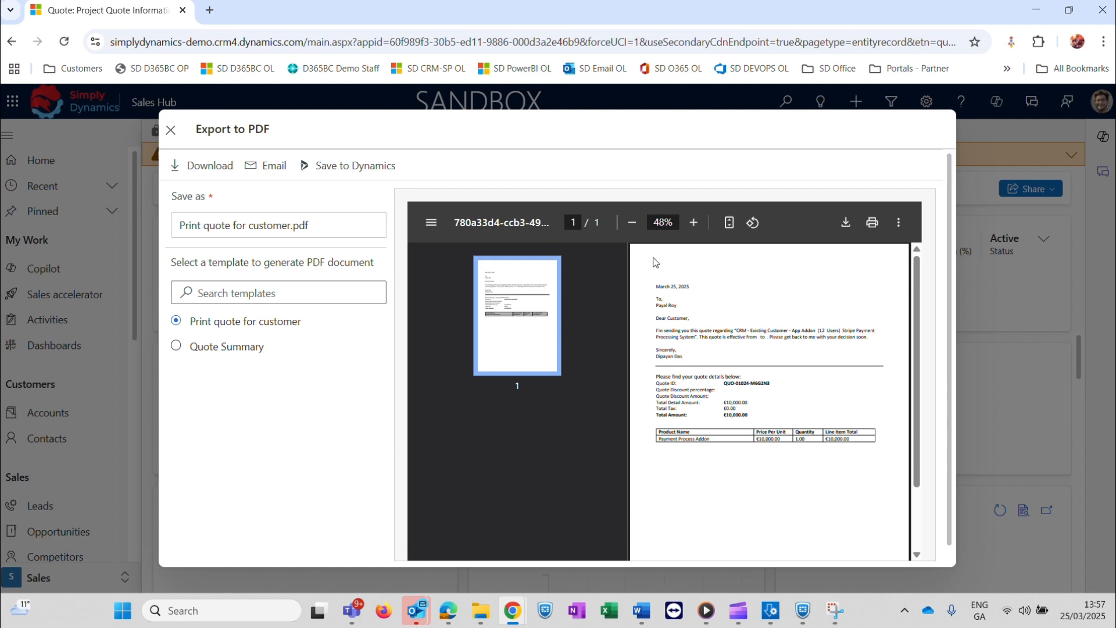
- Download Print quote for customer.pdf and save a copy to Dynamics, then close the PDF export
left_click(222, 169)
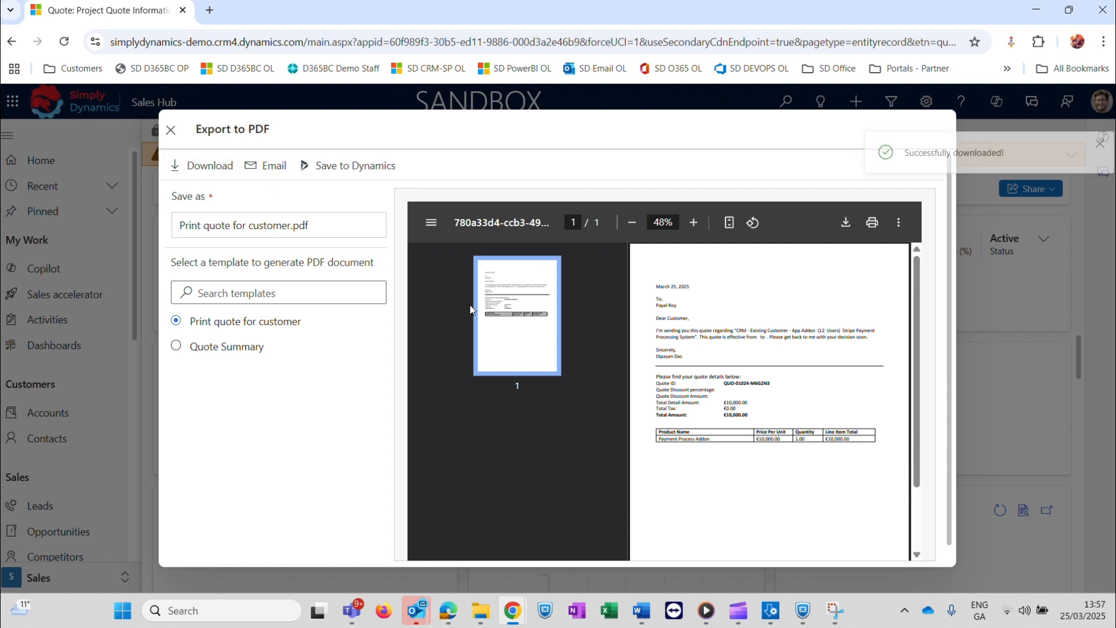
left_click(356, 178)
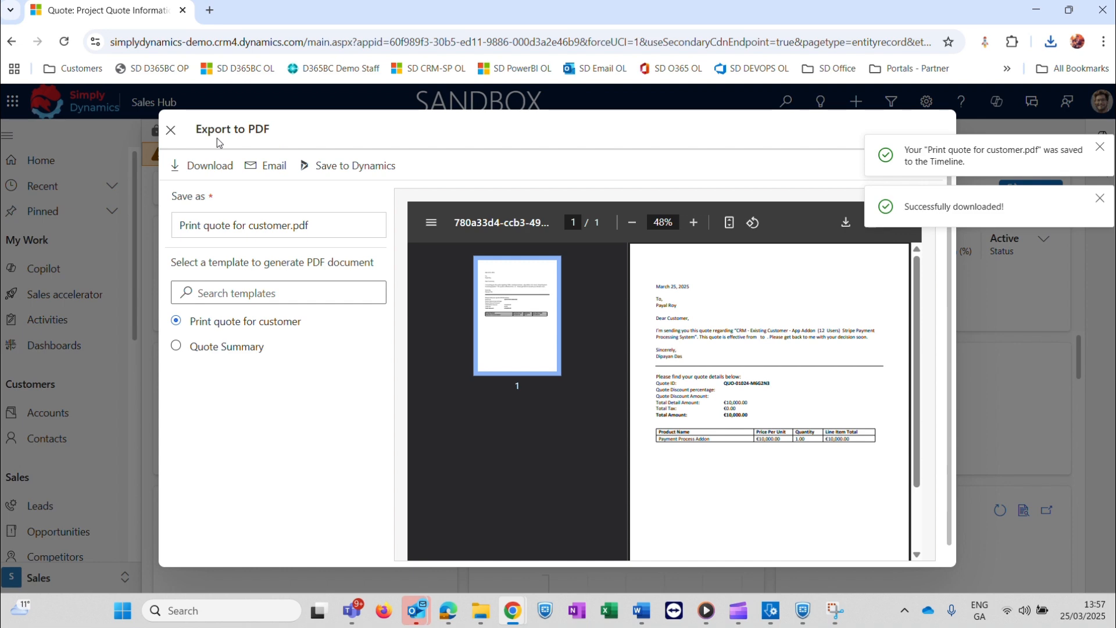
left_click(170, 130)
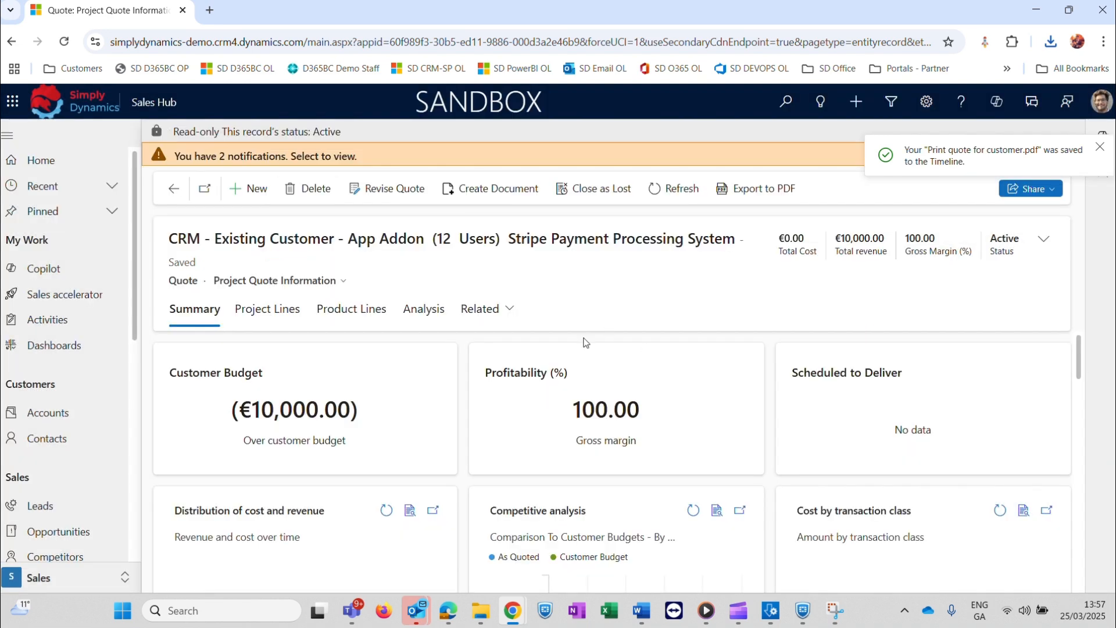
- Return to the 12-user Stripe Payment Processing System opportunity and examine its timeline for the emailed quote
left_click(163, 187)
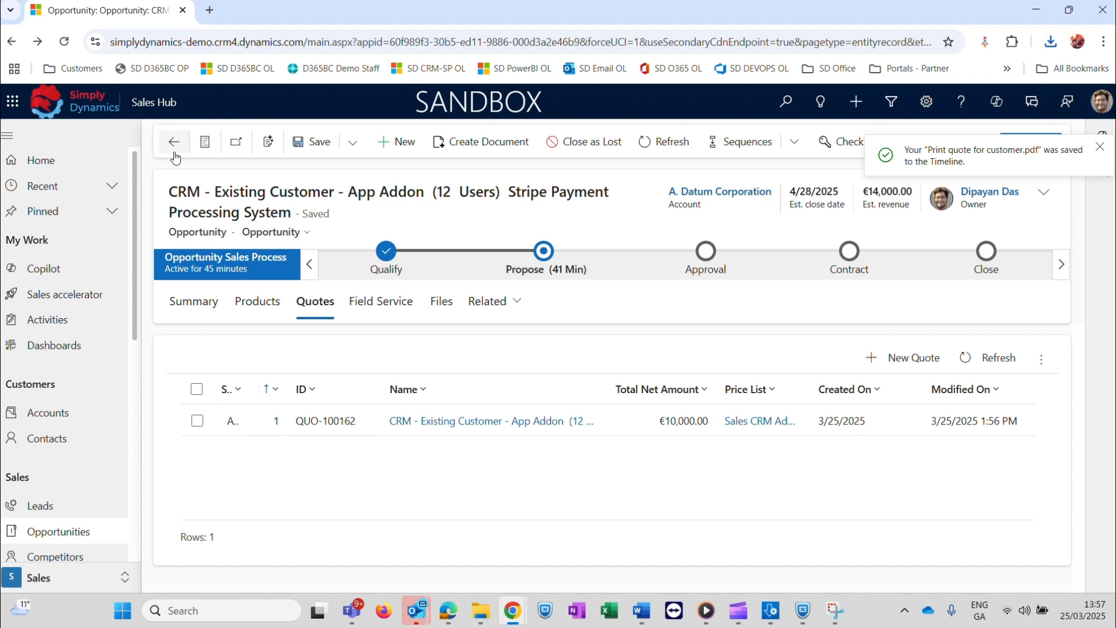
left_click(174, 142)
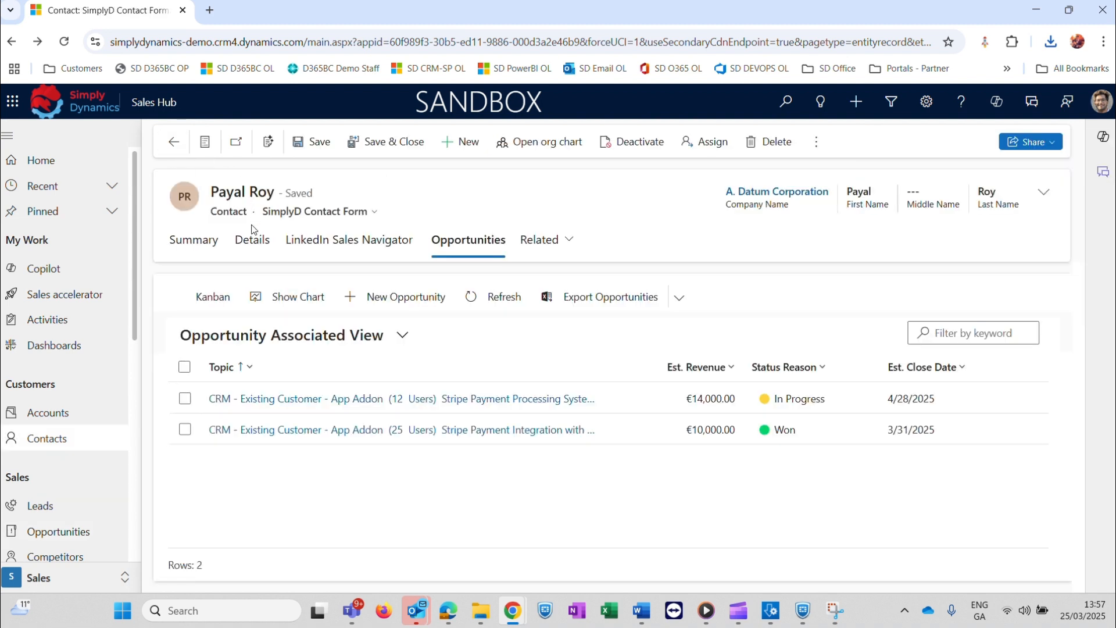
left_click(316, 400)
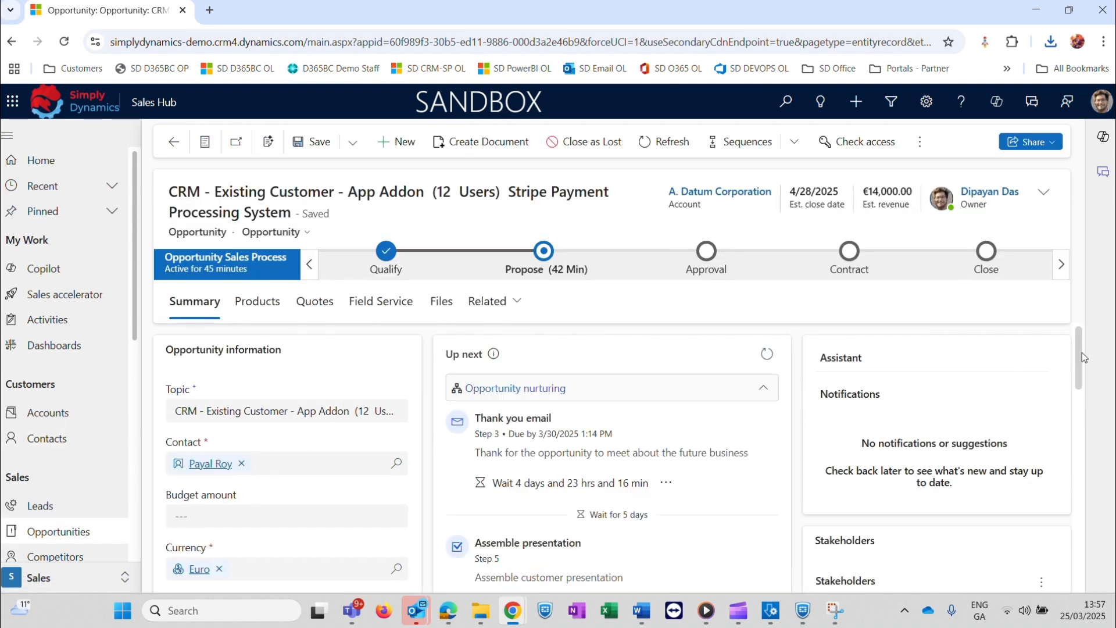
left_click_drag(1082, 353, 1079, 493)
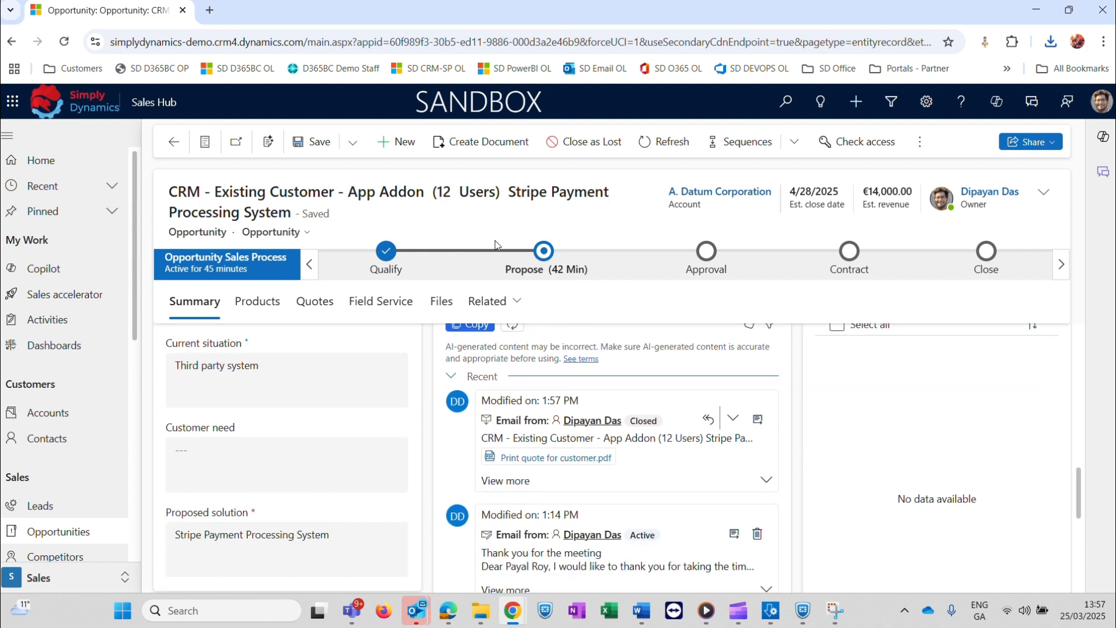
- Advance the opportunity's sales process from the Propose stage to the Approval stage and close the stage details
left_click(544, 267)
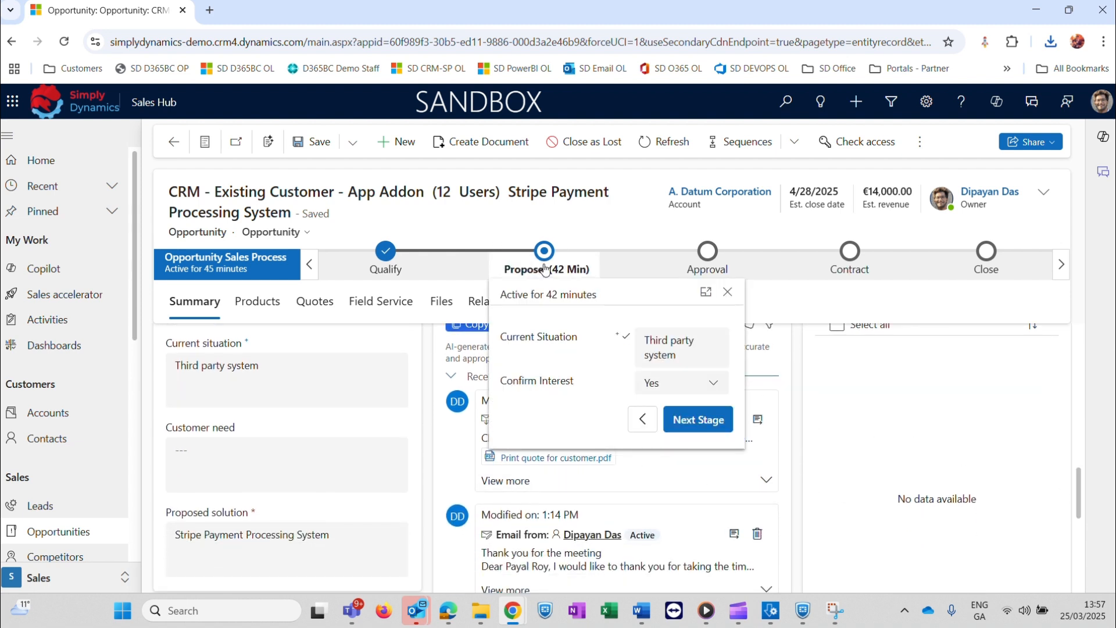
left_click(717, 425)
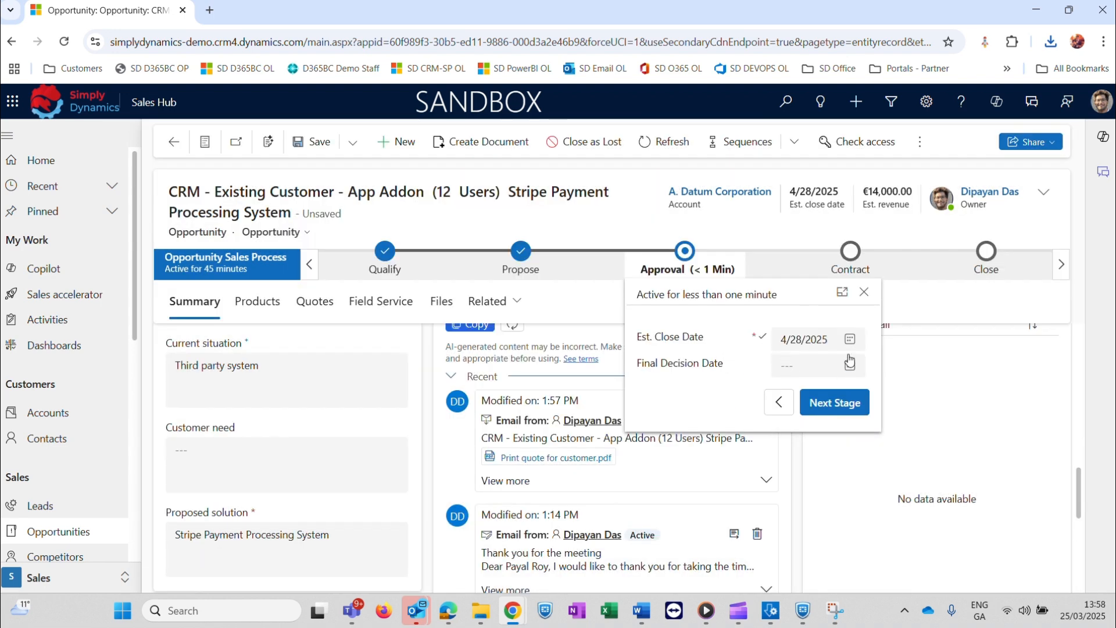
left_click(863, 292)
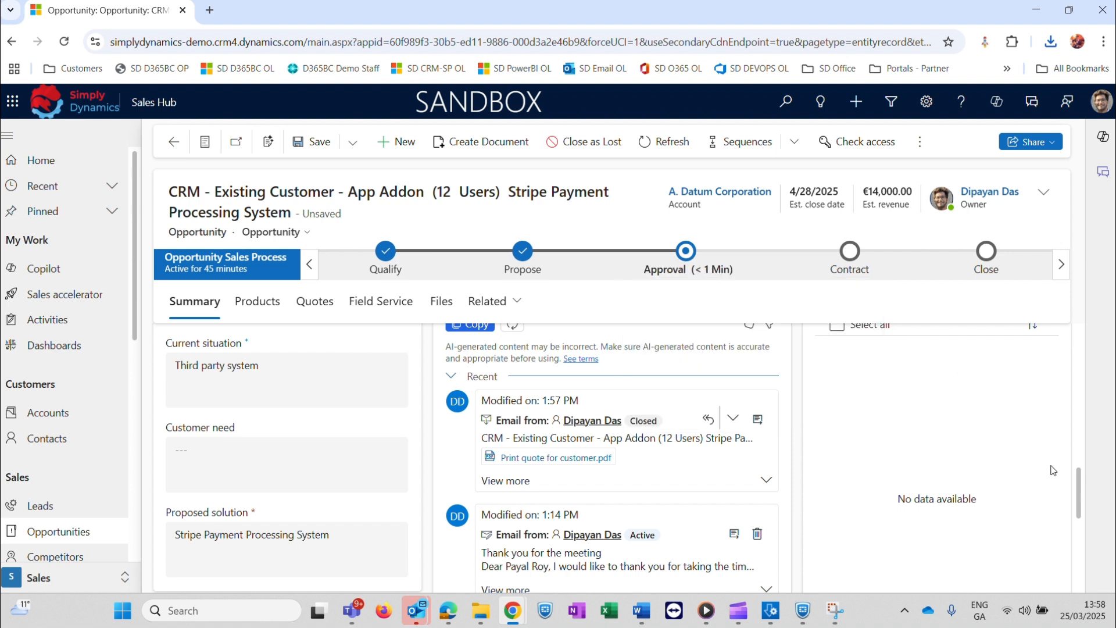
- Start a note in the opportunity's timeline and attach the Print quote for customer (1) PDF from Downloads
mouse_move(1080, 490)
left_mouse_down()
mouse_move(1075, 355)
mouse_move(1093, 485)
left_mouse_up()
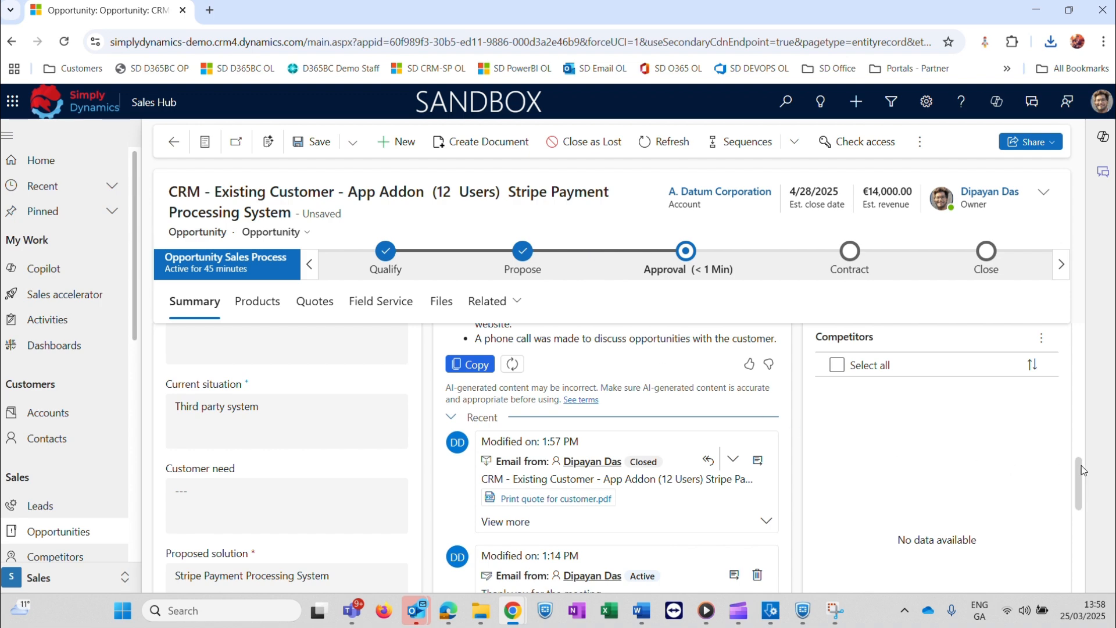
scroll(1081, 466, "up", 10)
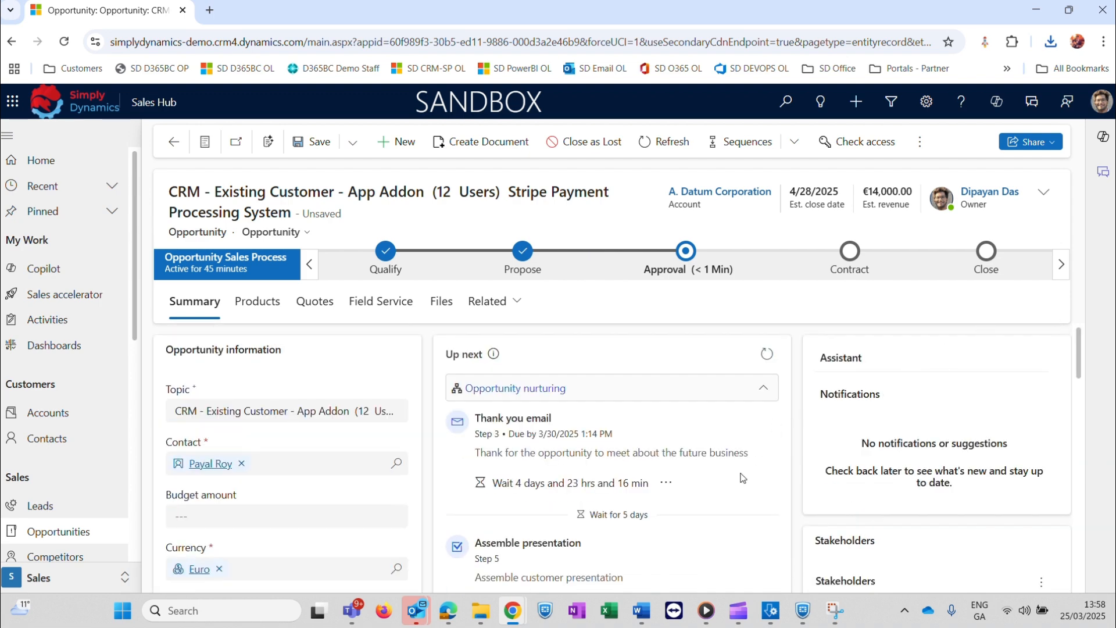
left_click_drag(1077, 338, 1091, 402)
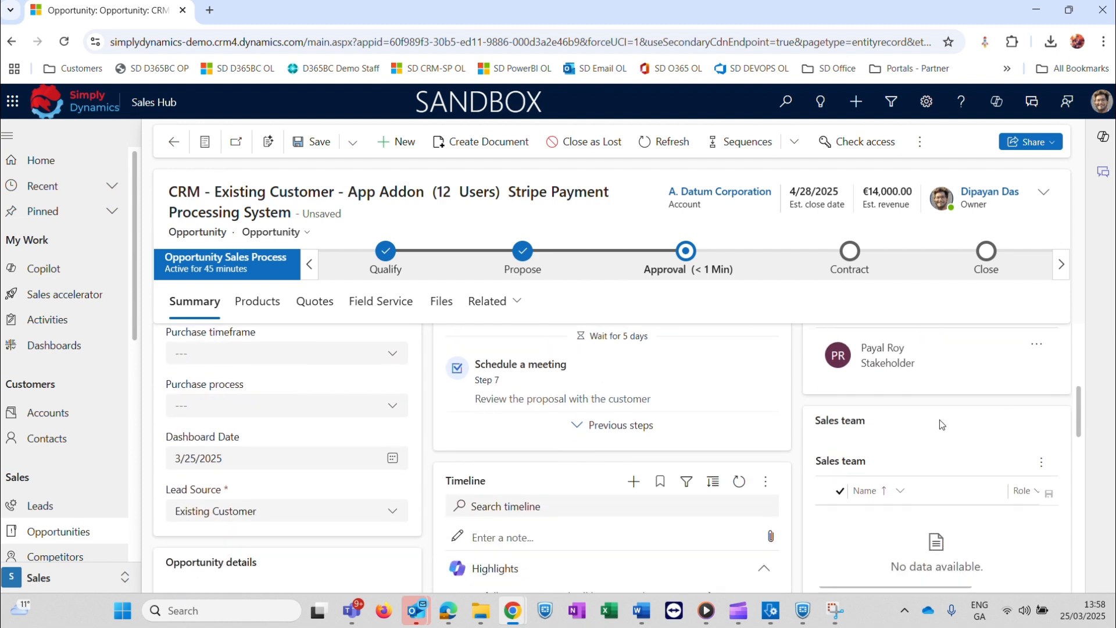
left_click(771, 544)
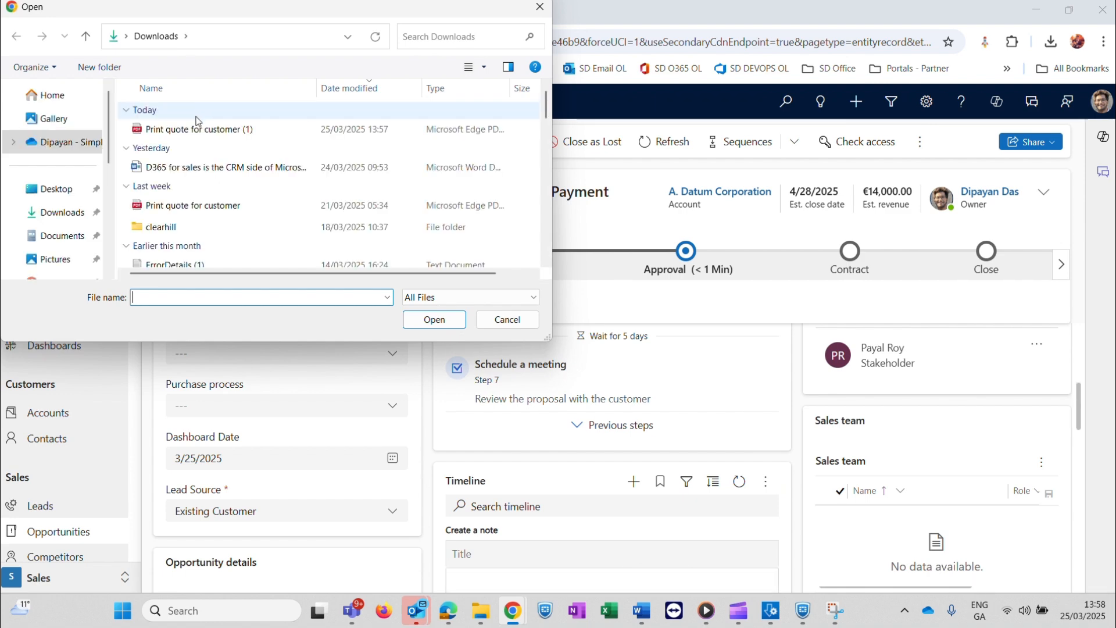
left_click(199, 131)
double_click(199, 131)
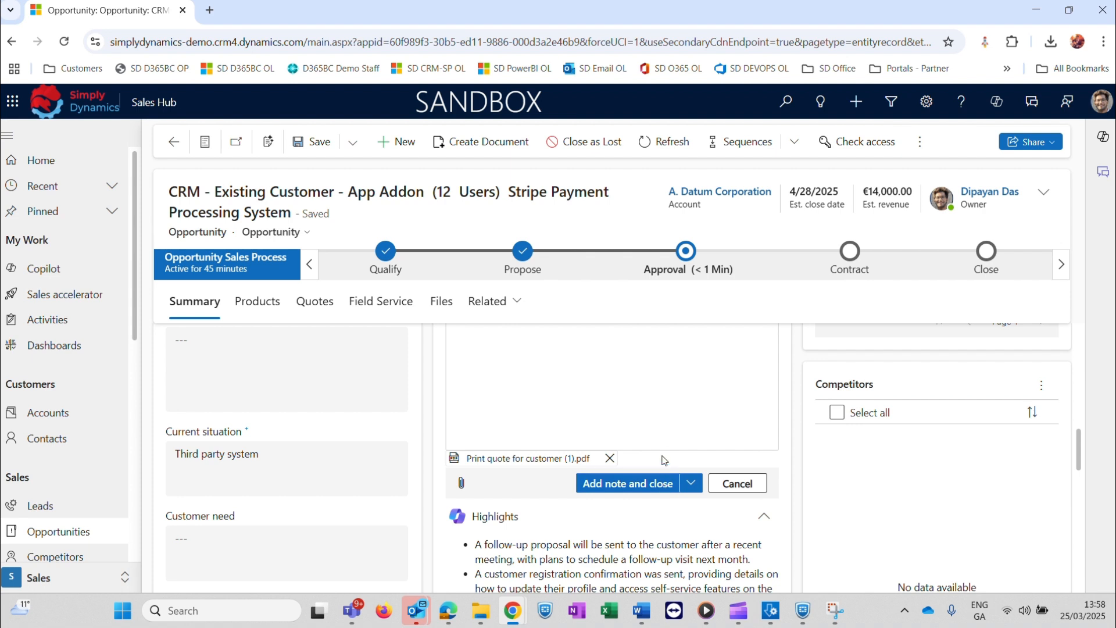
- Enter note text beginning "Quotation for" above the attached PDF and add the note to the timeline
left_click(666, 416)
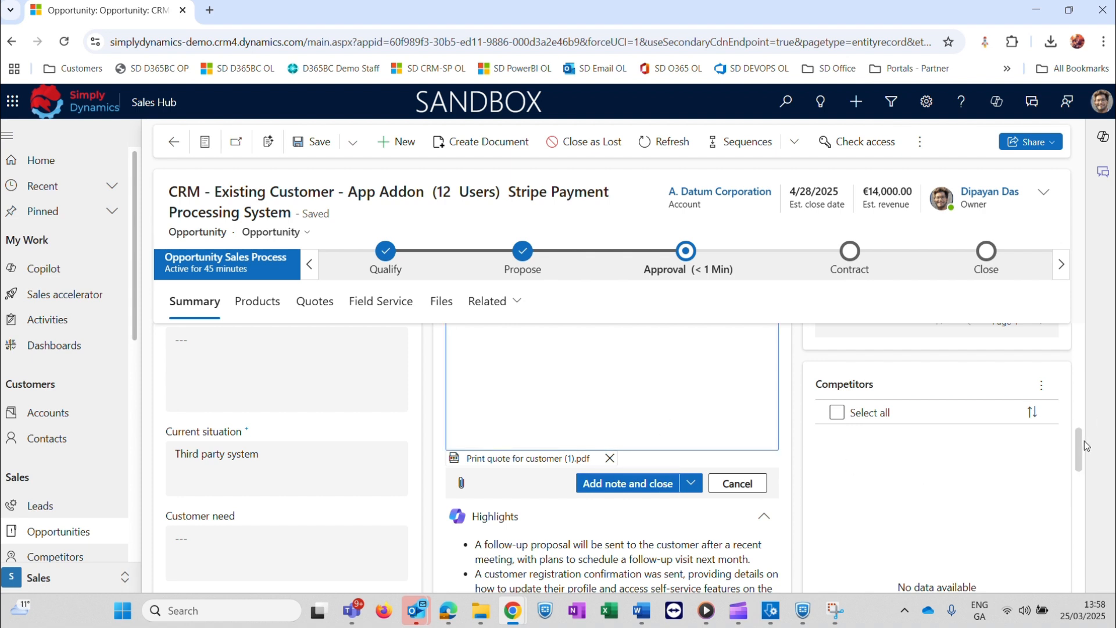
left_click_drag(1083, 440, 1082, 426)
left_click(604, 432)
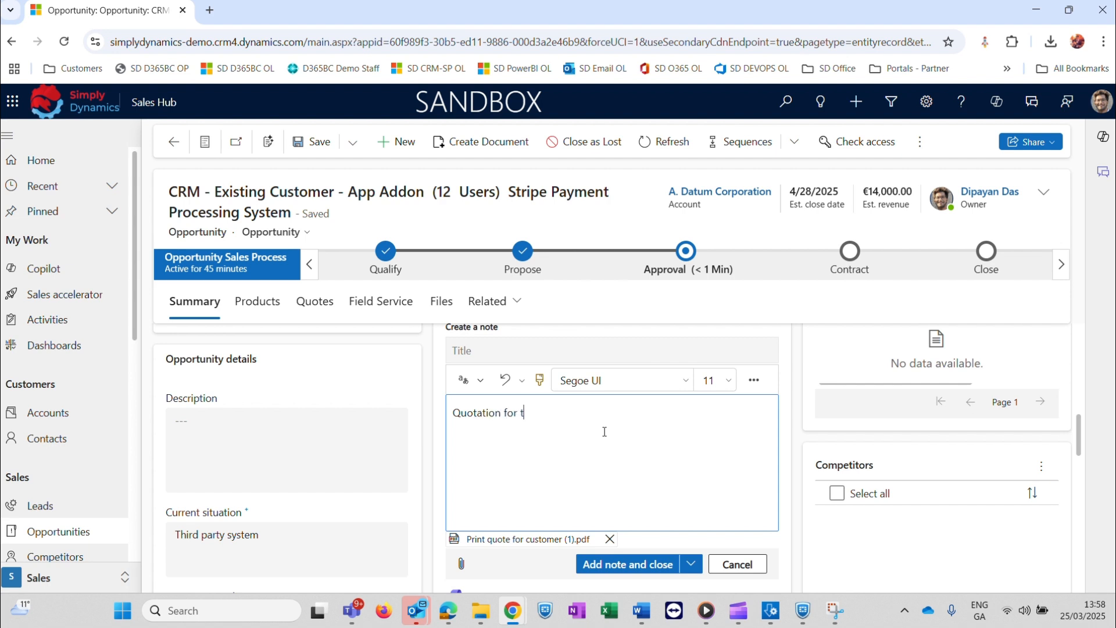
type("eh")
left_click(628, 567)
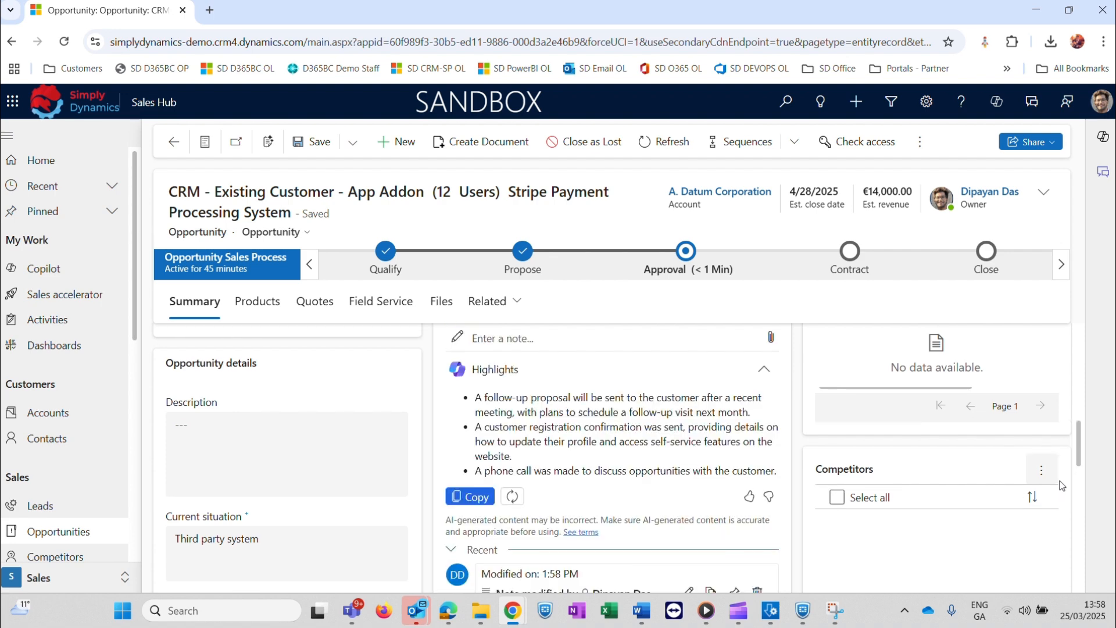
- Set the Approval stage's Final Decision Date to 3/27/2025 and advance the opportunity to the Contract stage
left_click_drag(1080, 448, 1087, 388)
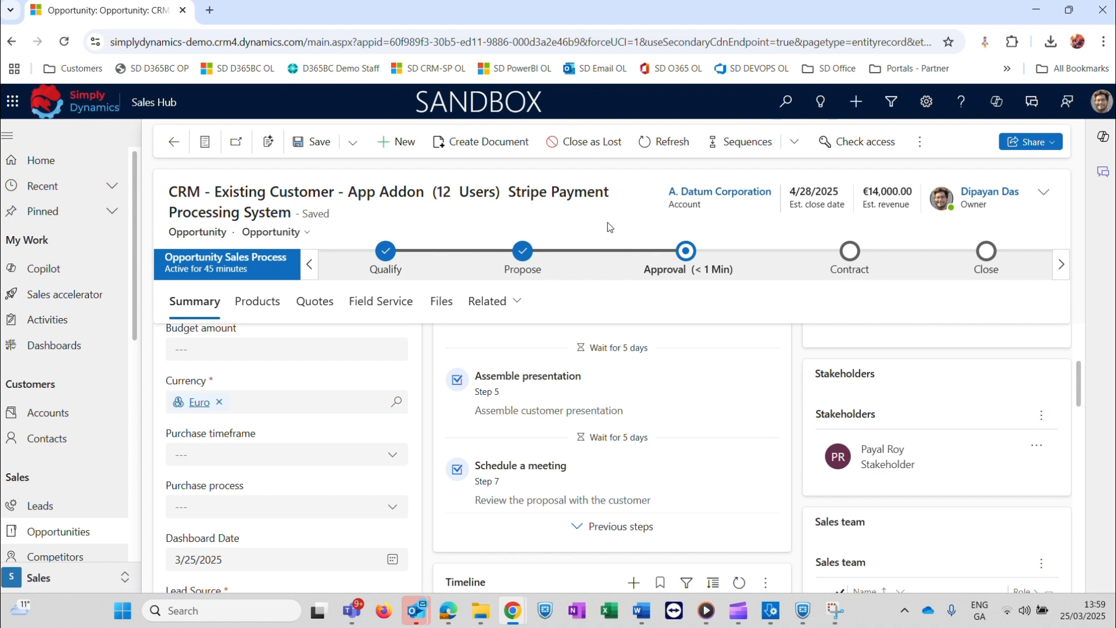
left_click(687, 273)
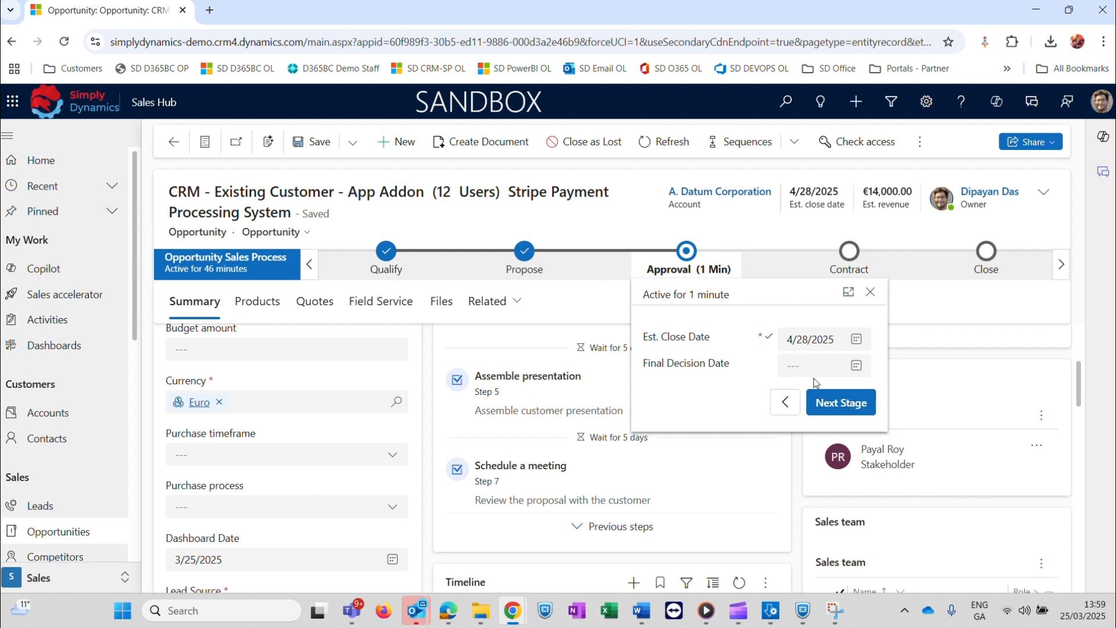
left_click(853, 368)
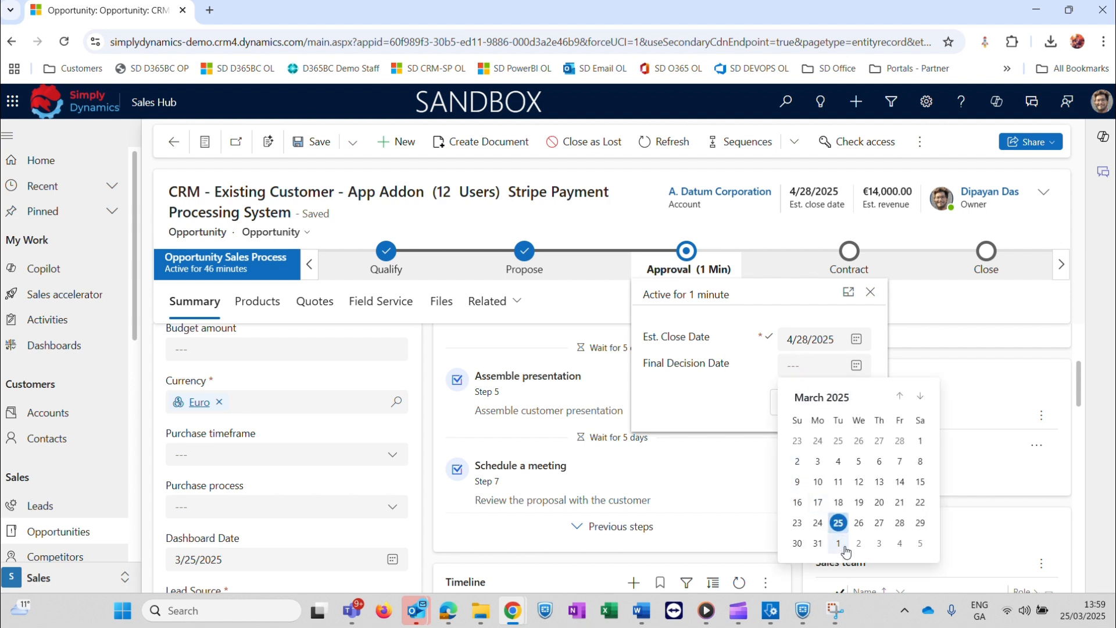
left_click(881, 523)
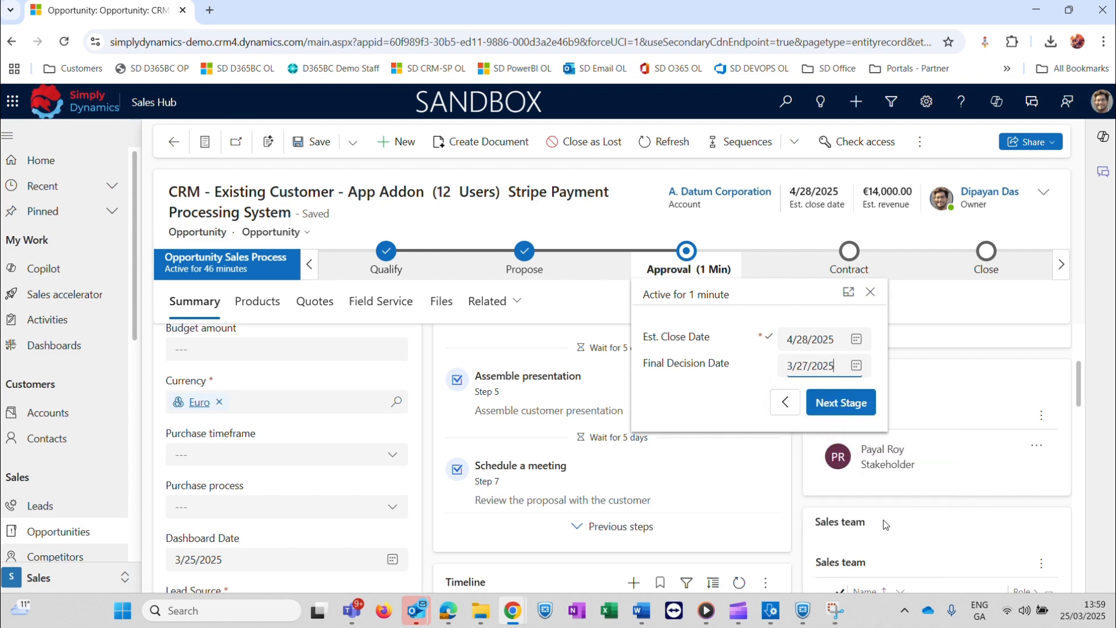
left_click(816, 414)
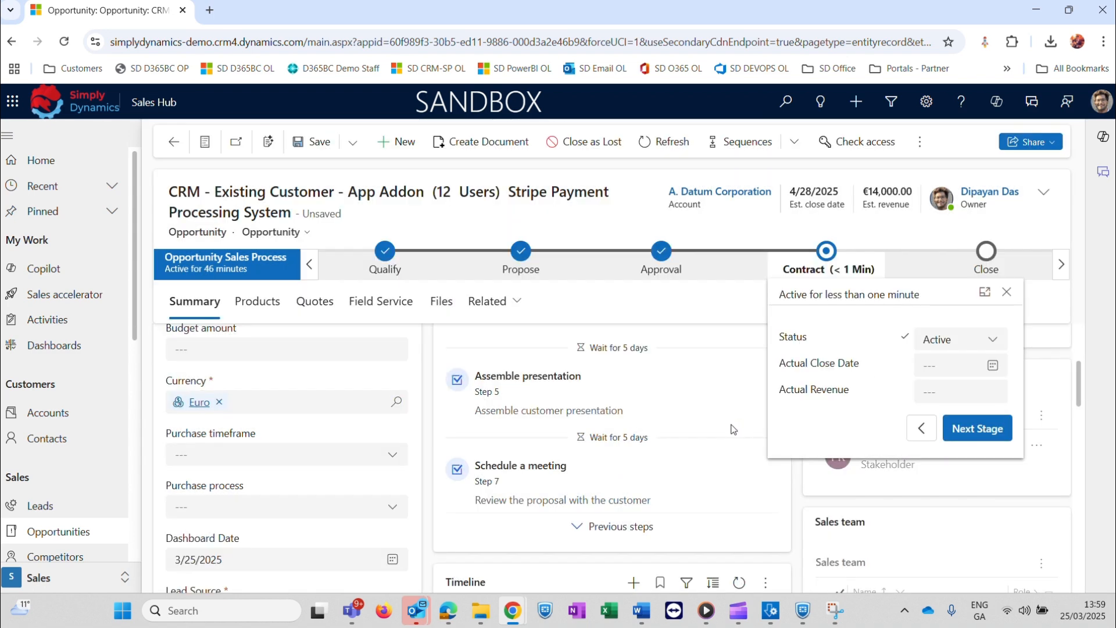
- Set the Contract stage's Actual Close Date to 3/28/2025
left_click(949, 367)
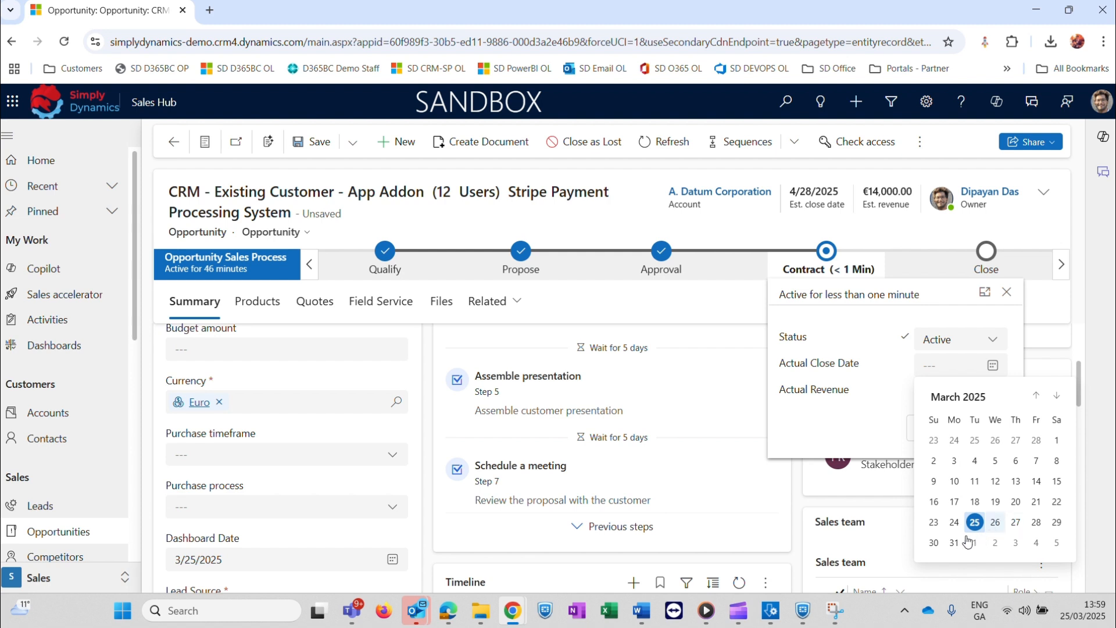
left_click(866, 328)
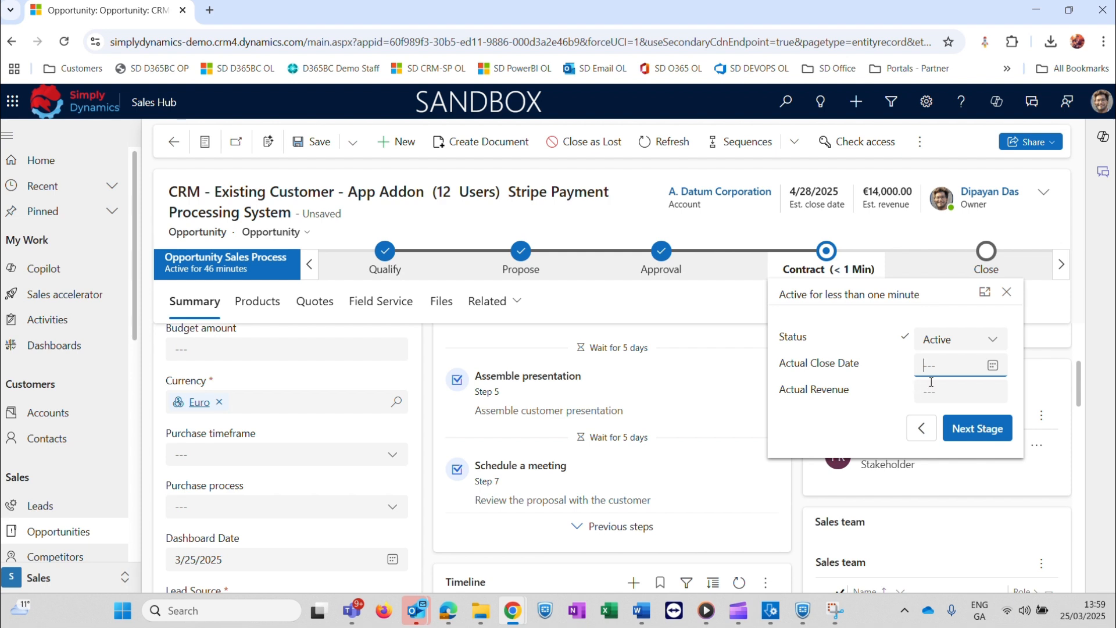
left_click(947, 373)
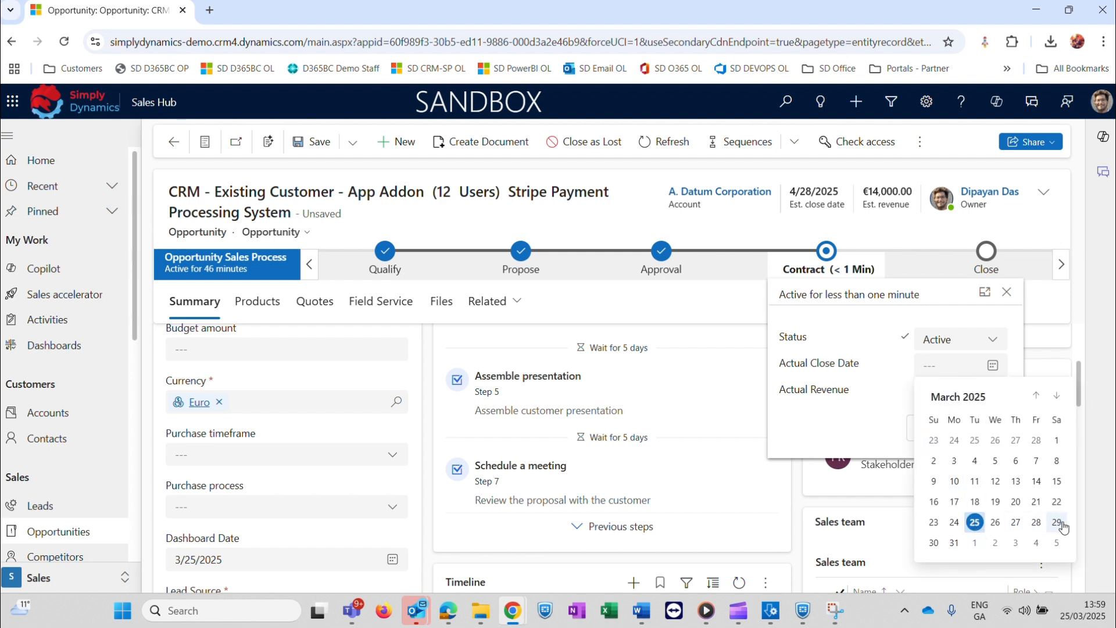
left_click(1036, 523)
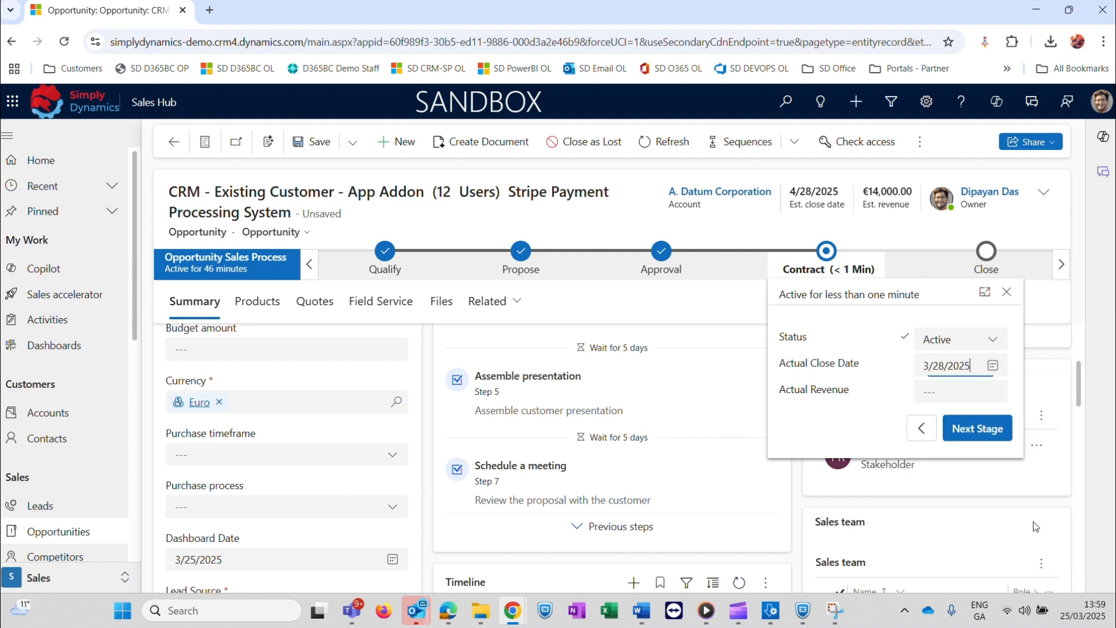
left_click(943, 393)
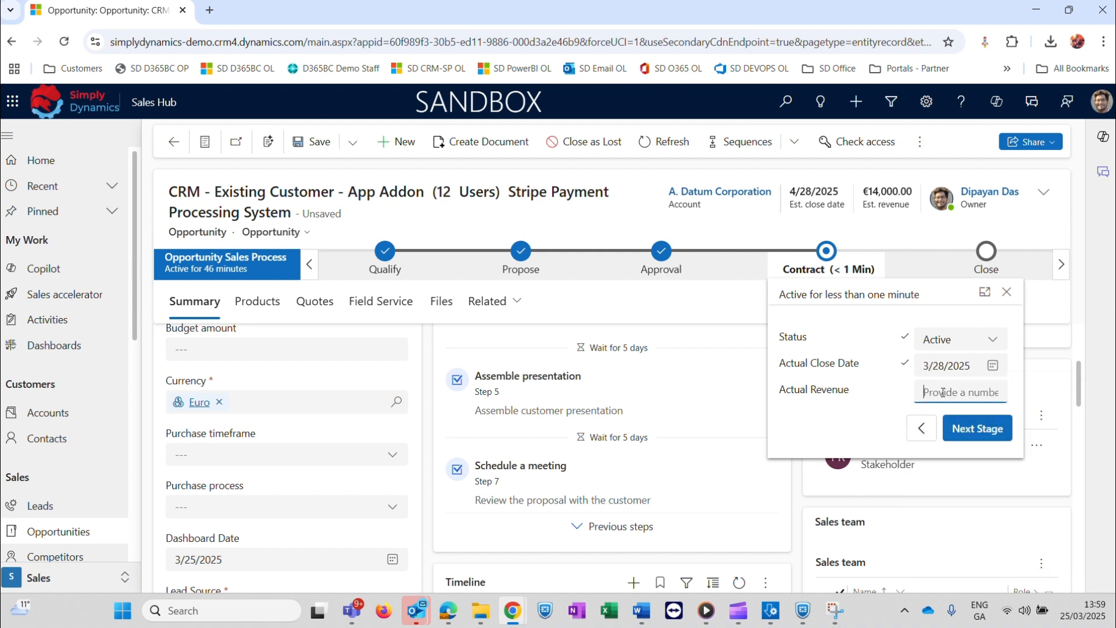
- Close the opportunity as Won with actual revenue €14,000.00 and close date 3/25/2025
left_click(935, 341)
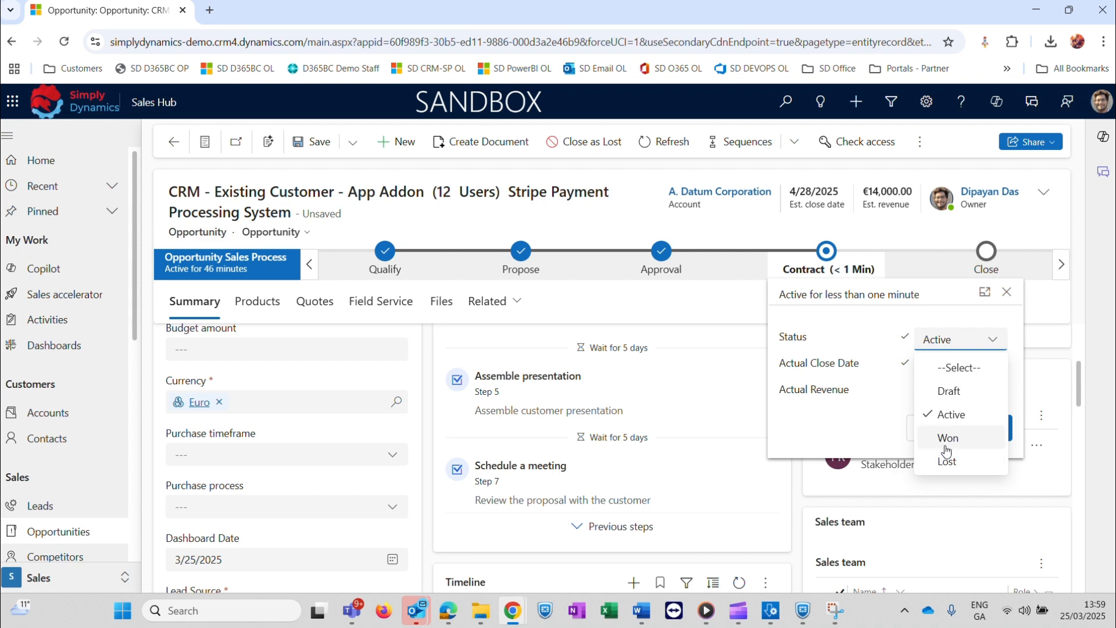
left_click(946, 446)
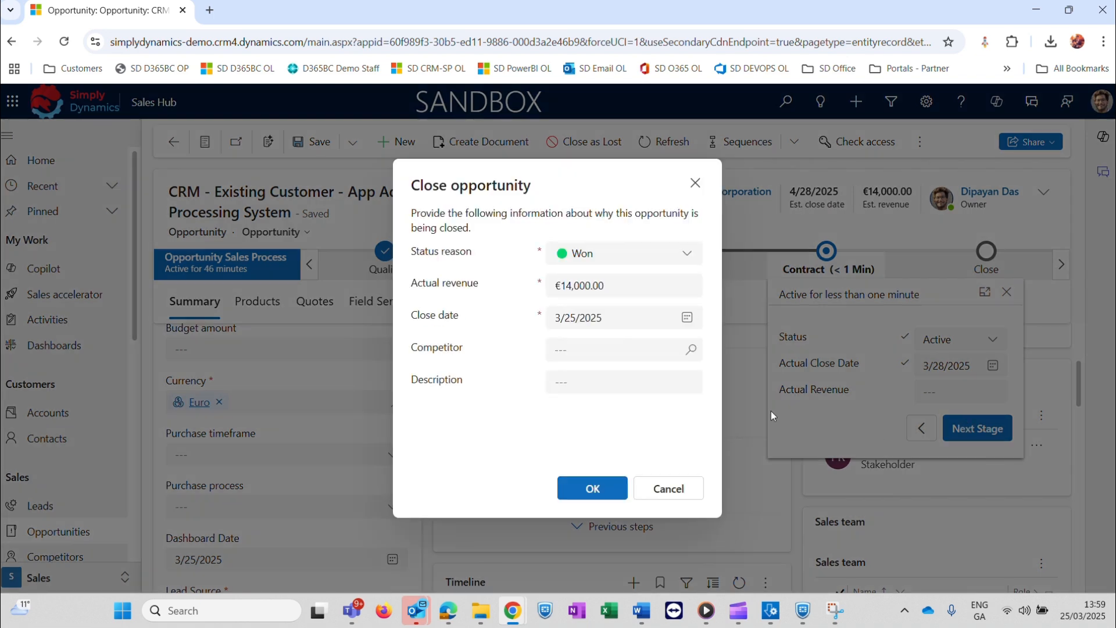
left_click(575, 343)
left_click(604, 489)
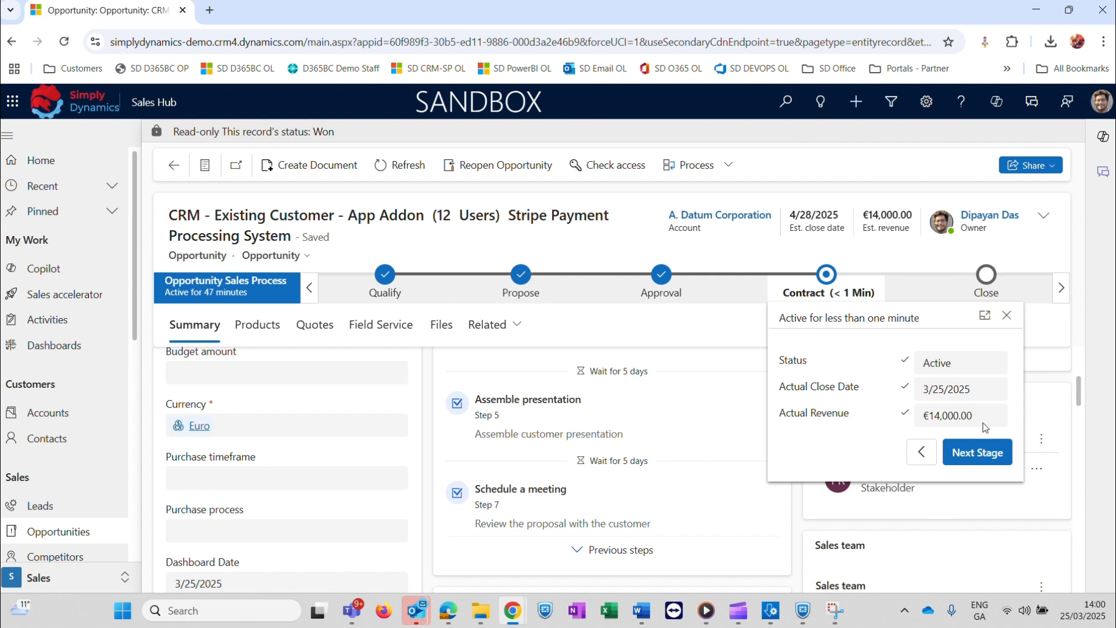
- Try to advance the won opportunity from the Contract stage to the Close stage, and close the stage details
left_click(965, 456)
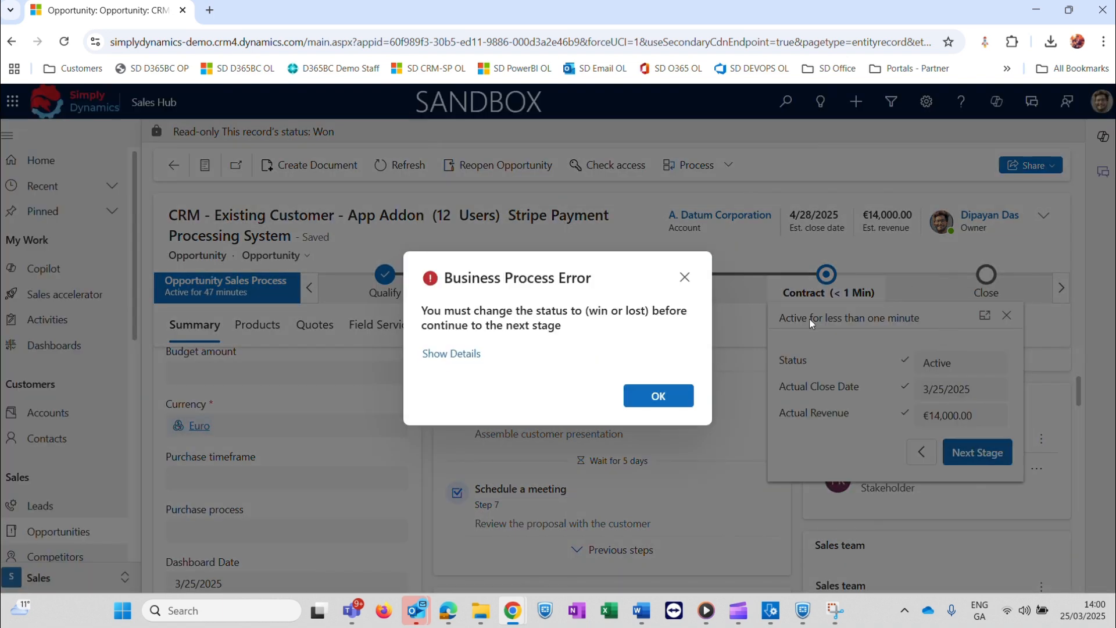
left_click(649, 403)
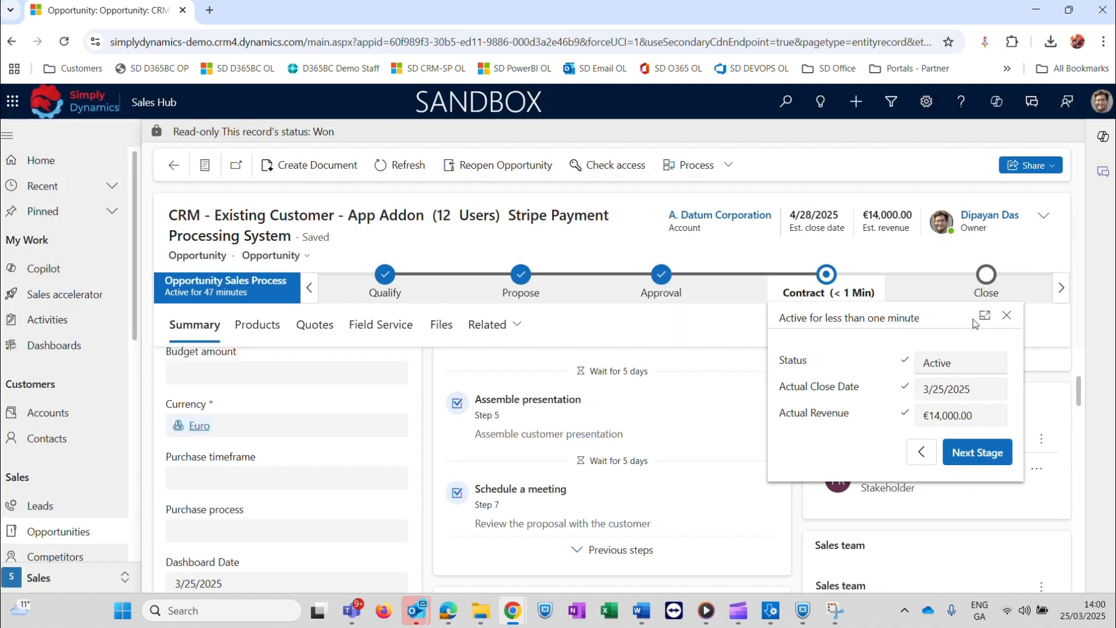
left_click(1007, 316)
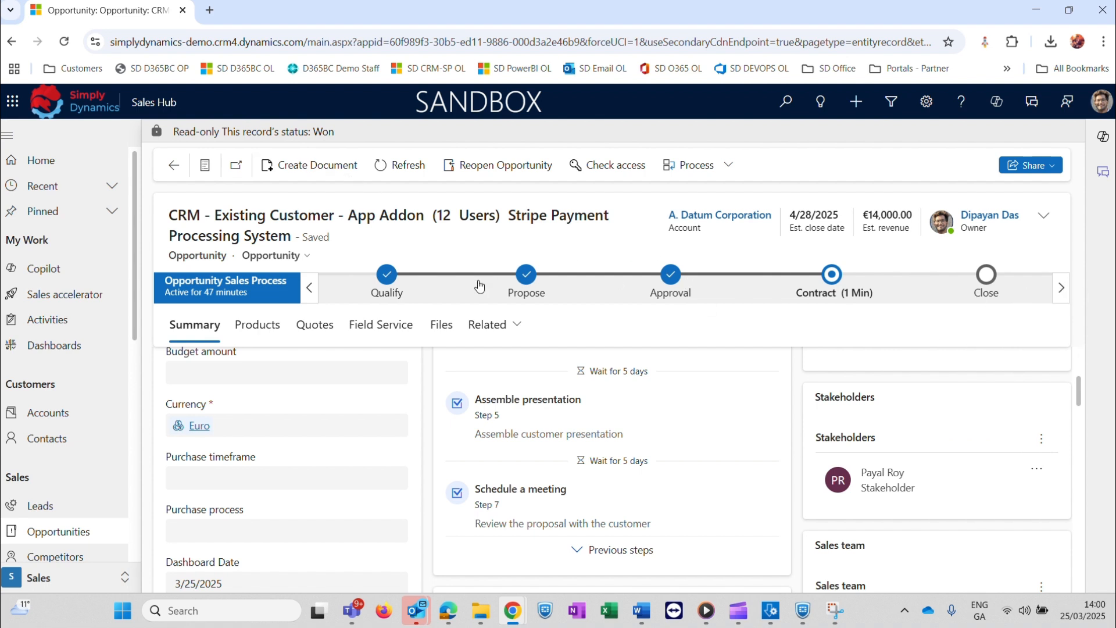
- Open the My Orders list and start a new order
left_click_drag(135, 249, 129, 353)
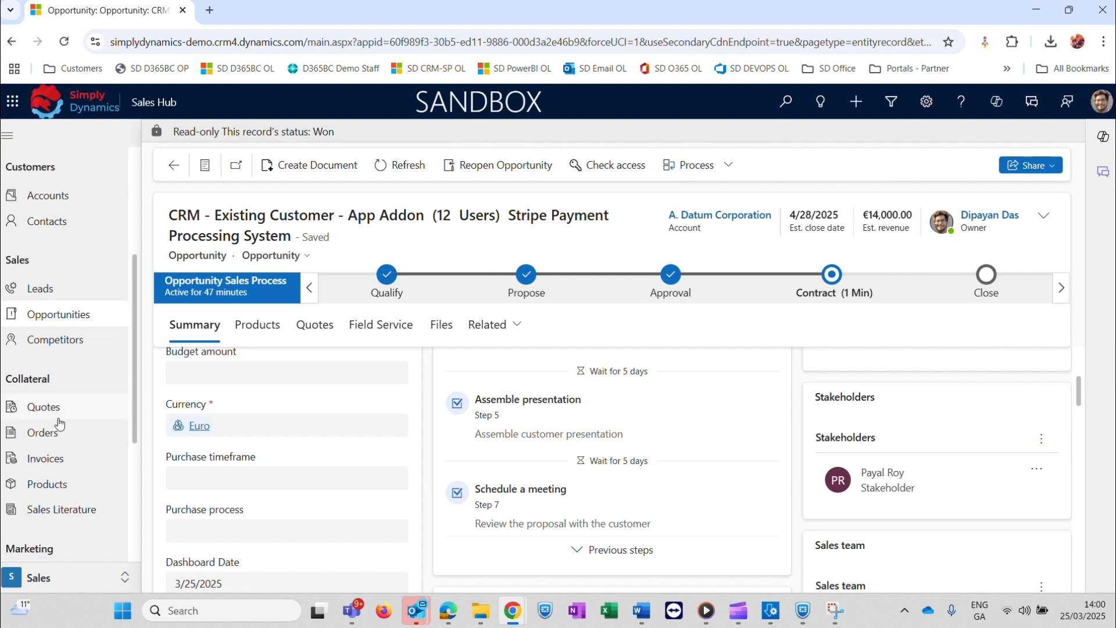
left_click(45, 434)
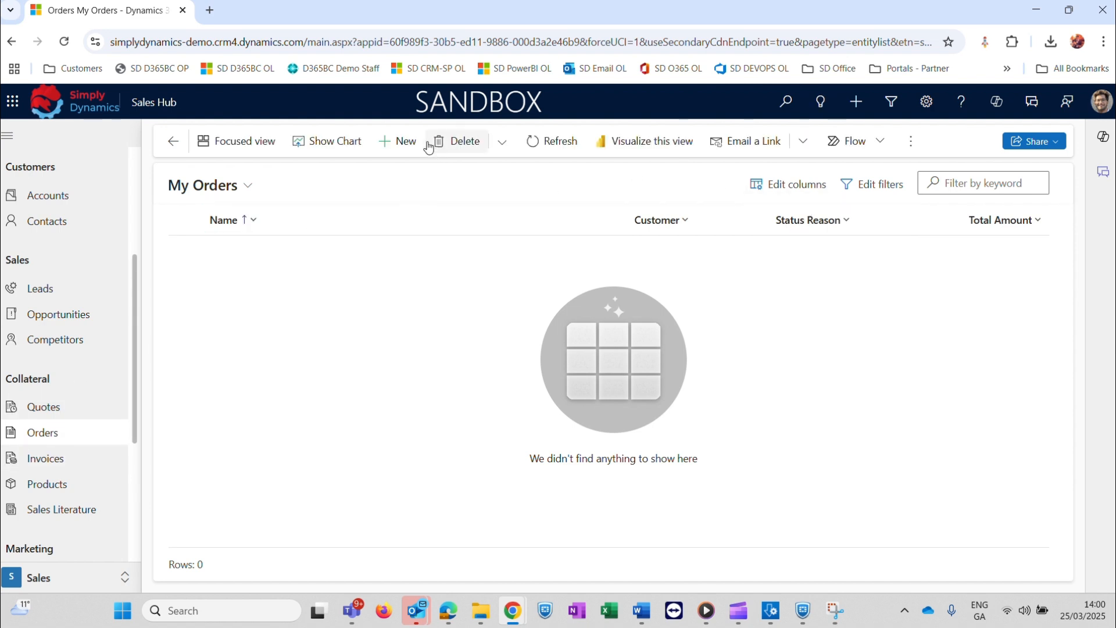
left_click(408, 141)
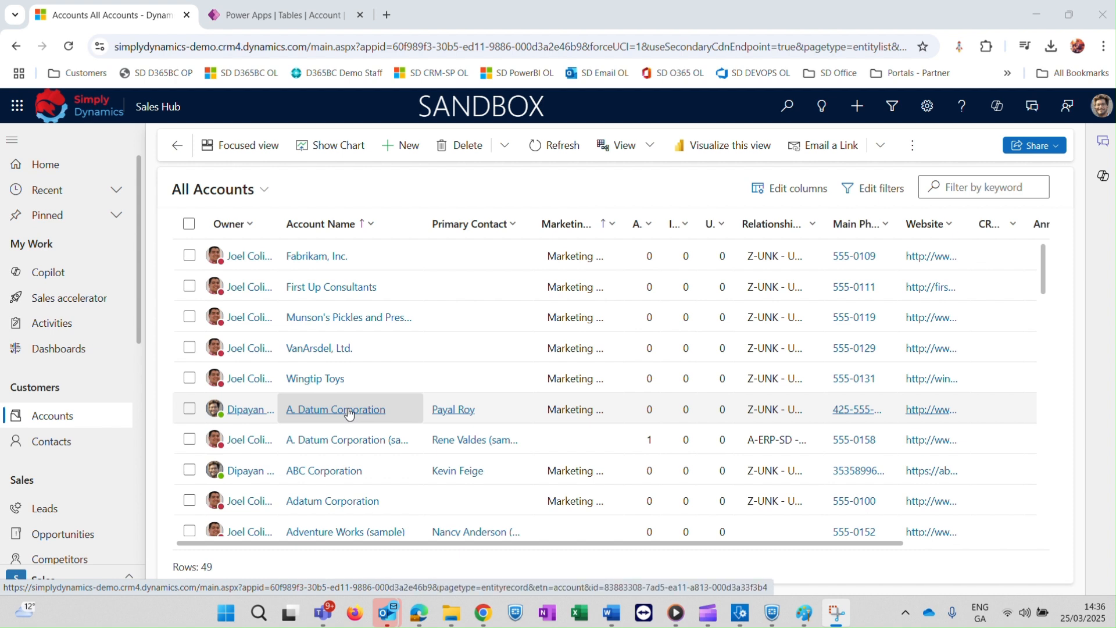
- Open the A. Datum Corporation account and examine its summary, project price lists and details
left_click(349, 413)
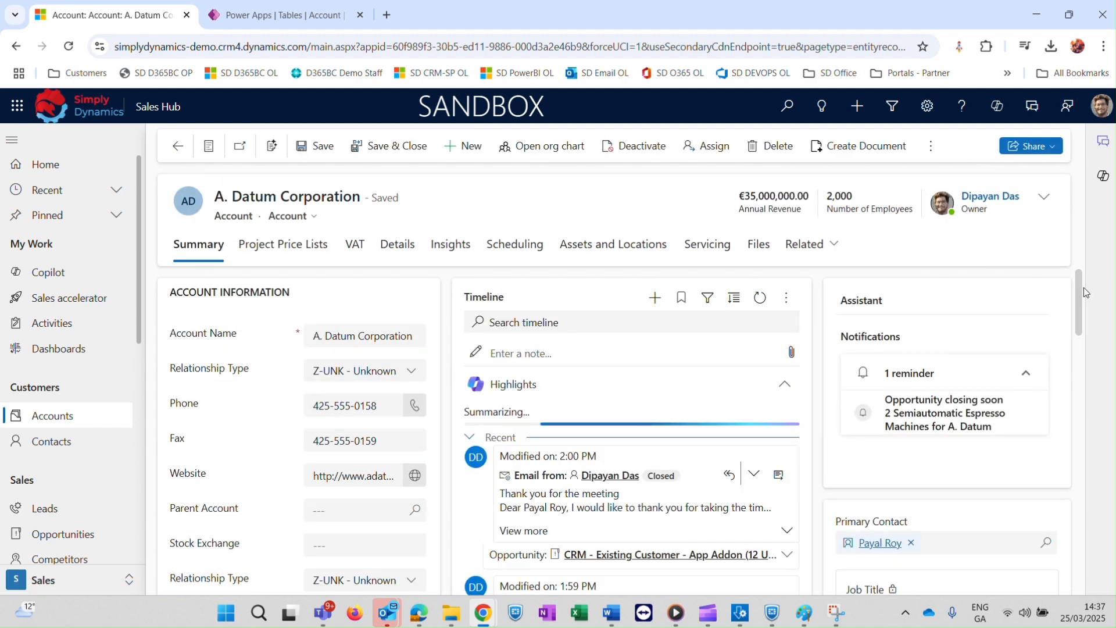
left_click_drag(1083, 287, 1065, 318)
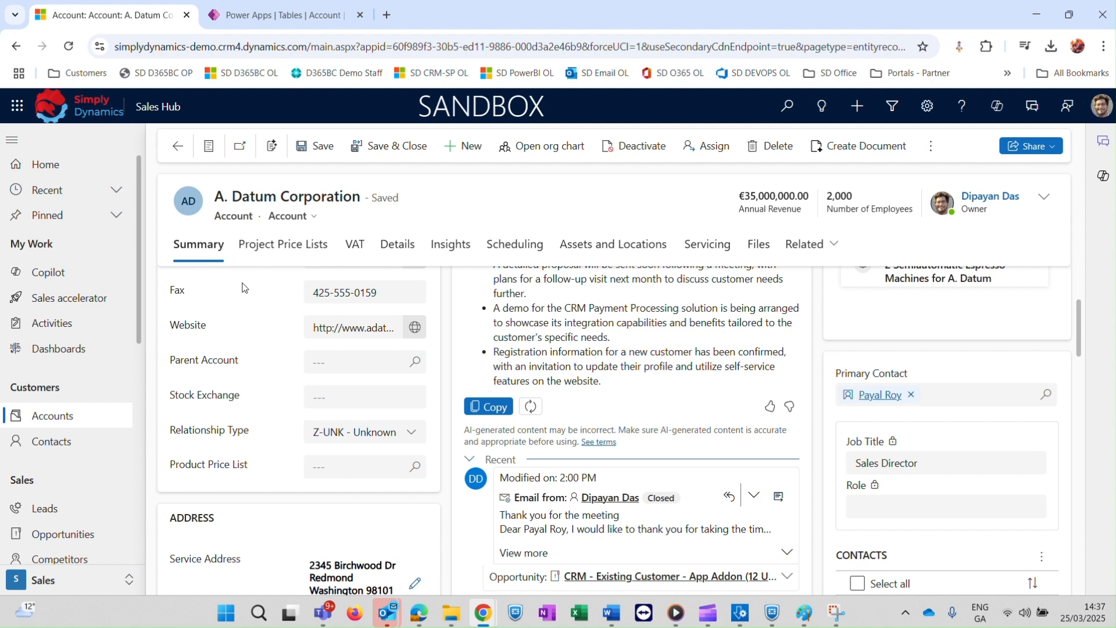
left_click(281, 246)
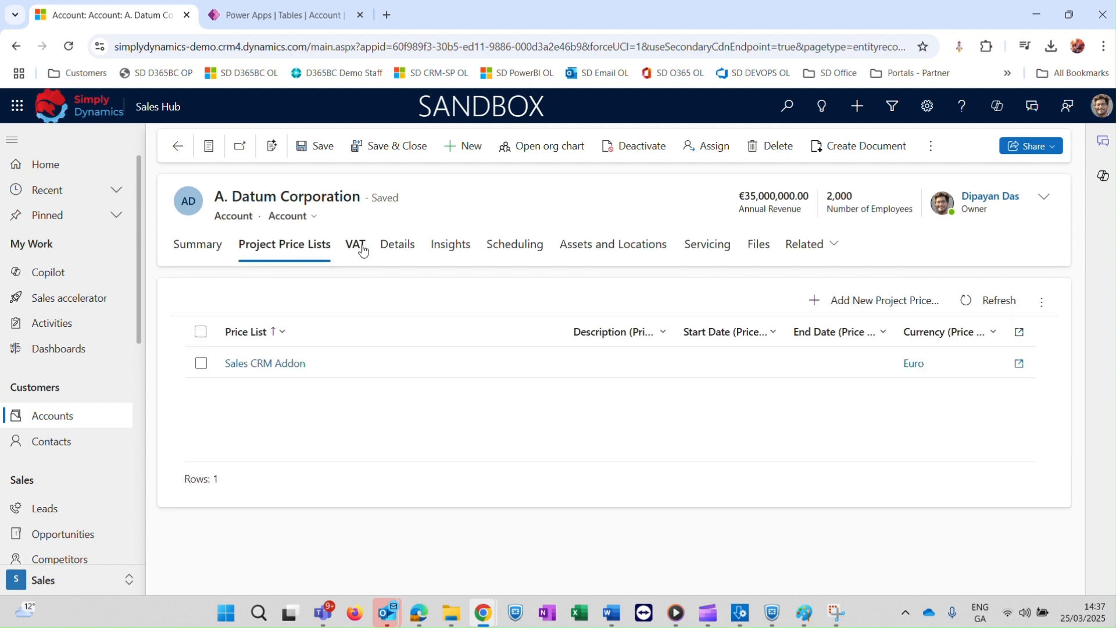
left_click(389, 254)
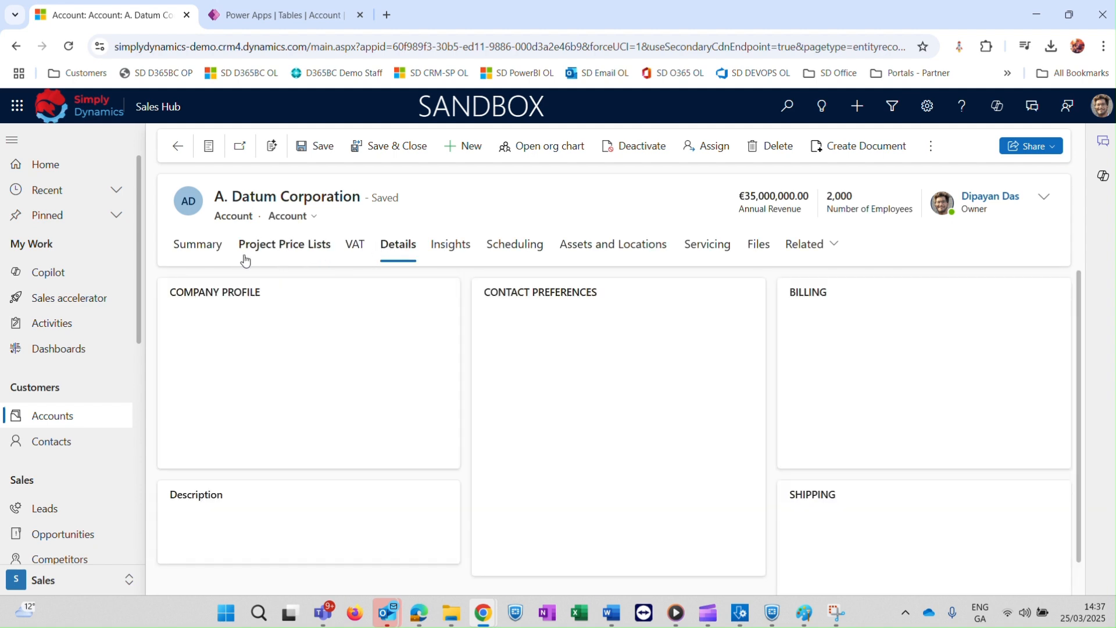
left_click(192, 250)
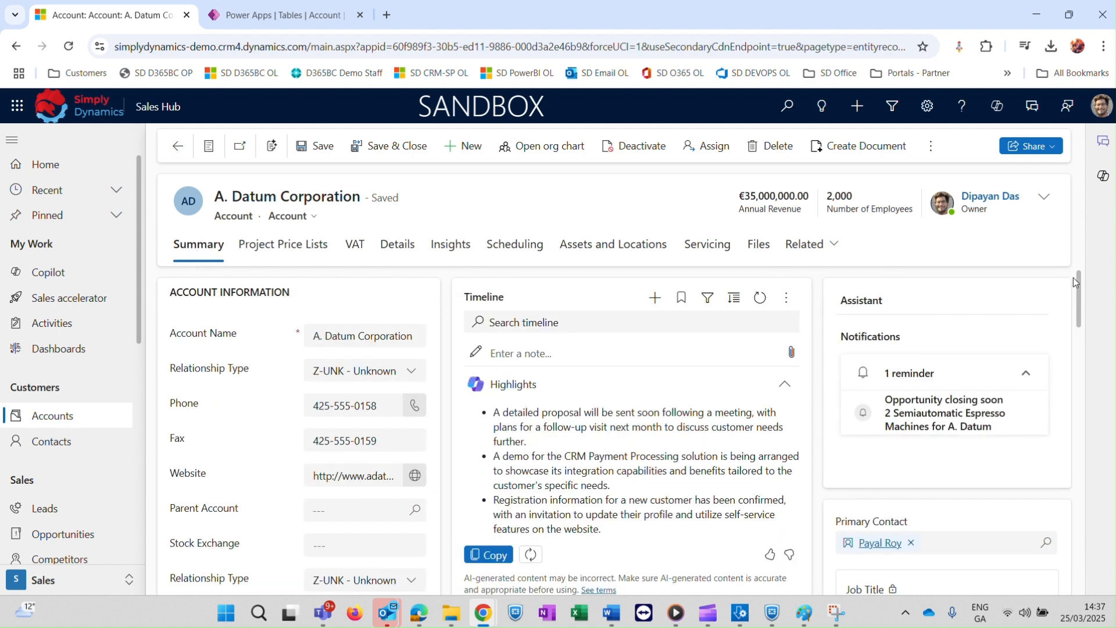
left_click_drag(1077, 289, 1077, 305)
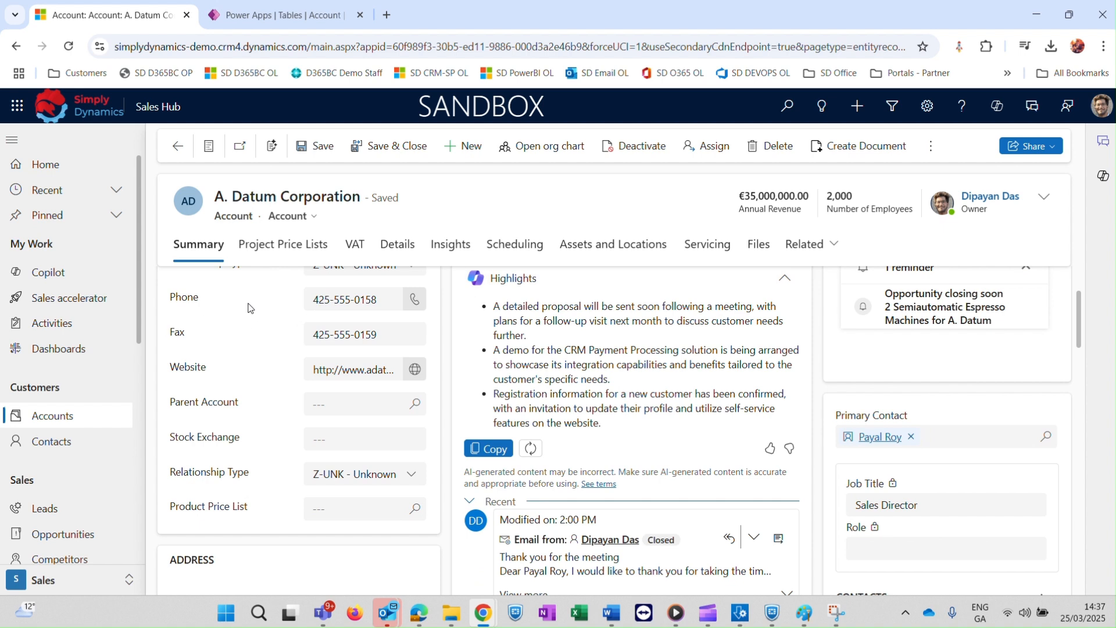
- Go to My Open Opportunities and open the Alpine Ski House services opportunity at the head of the list
left_click(53, 531)
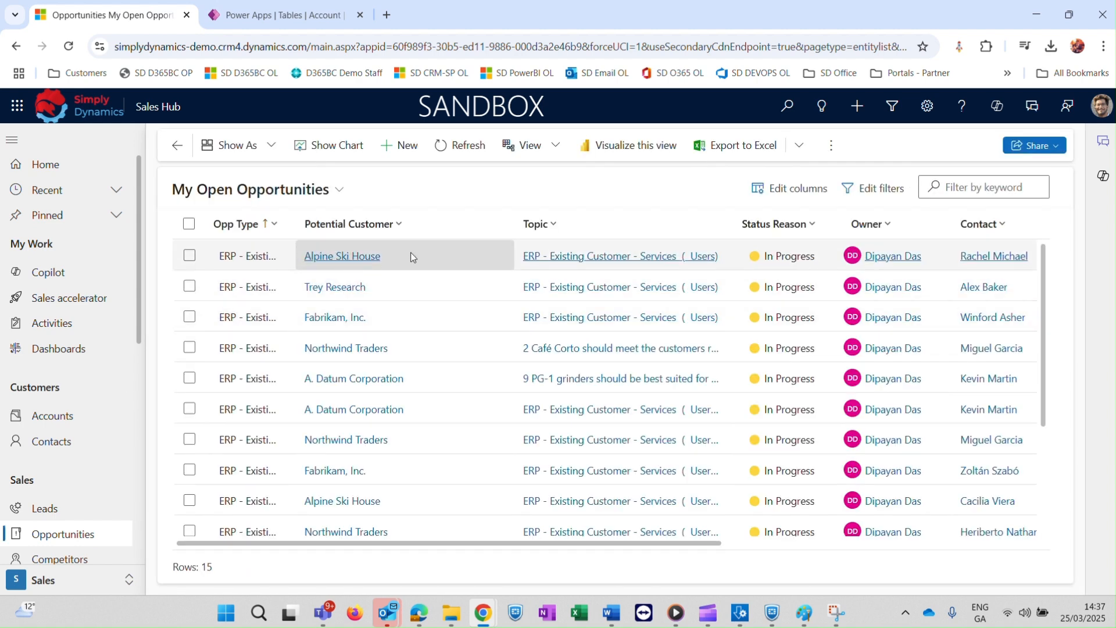
double_click(410, 253)
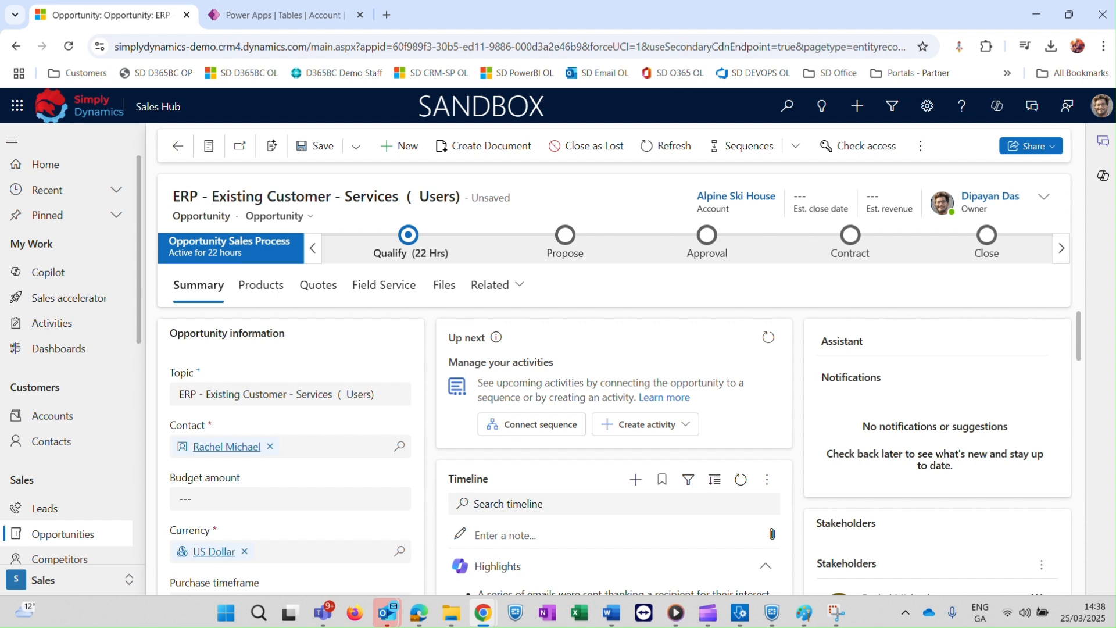
- Open the A. Datum Corporation account from the Accounts list and examine the fields in its account information section
key("alt+Tab")
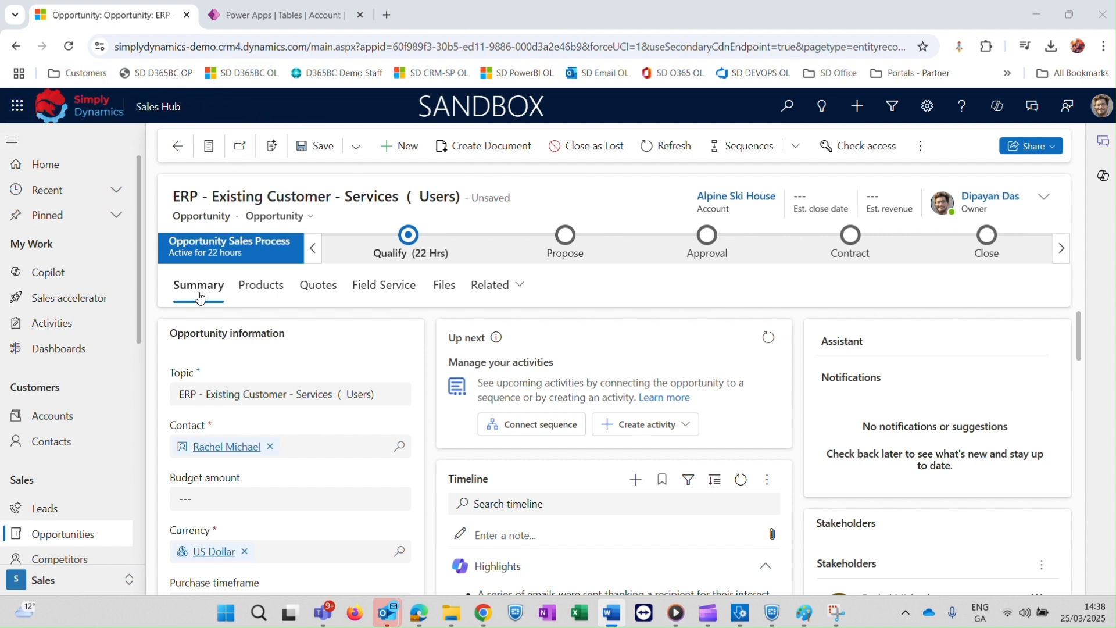
left_click(71, 418)
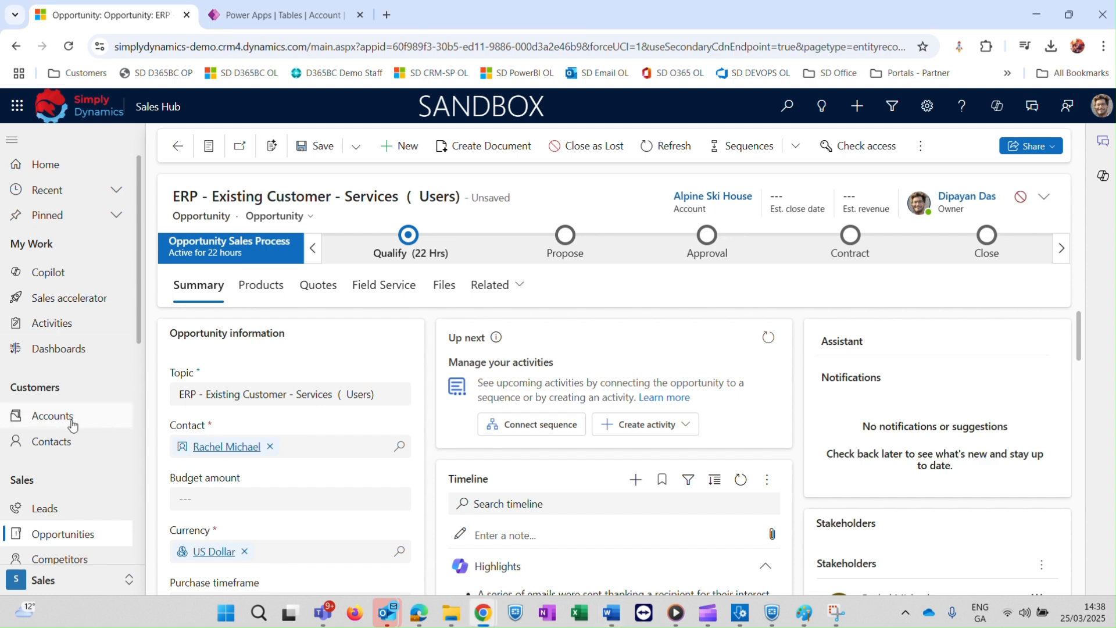
left_click(650, 386)
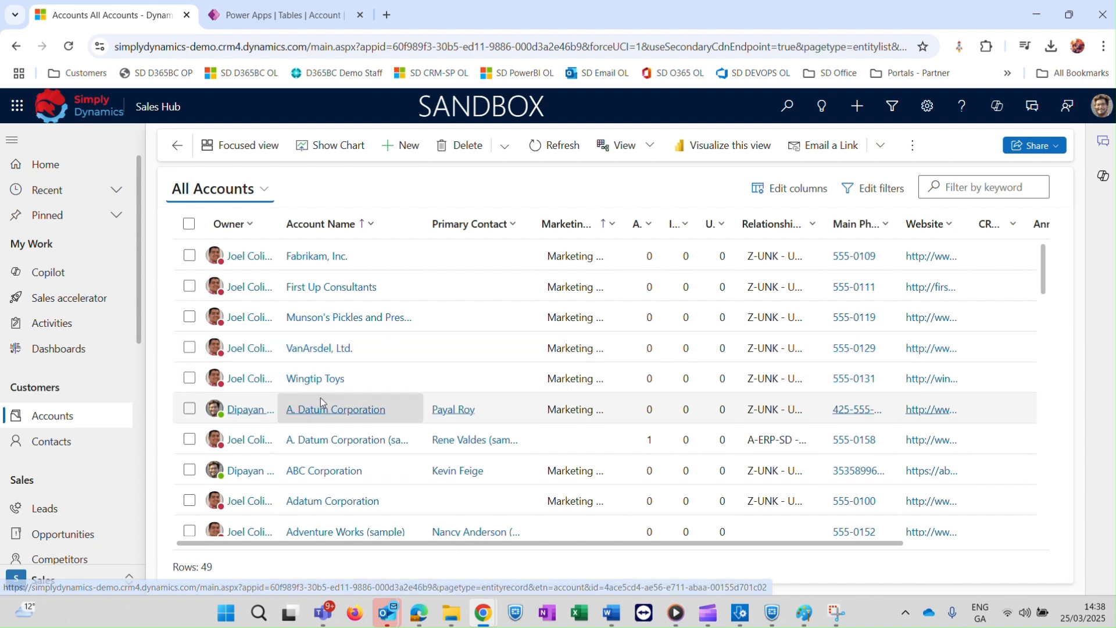
left_click(321, 414)
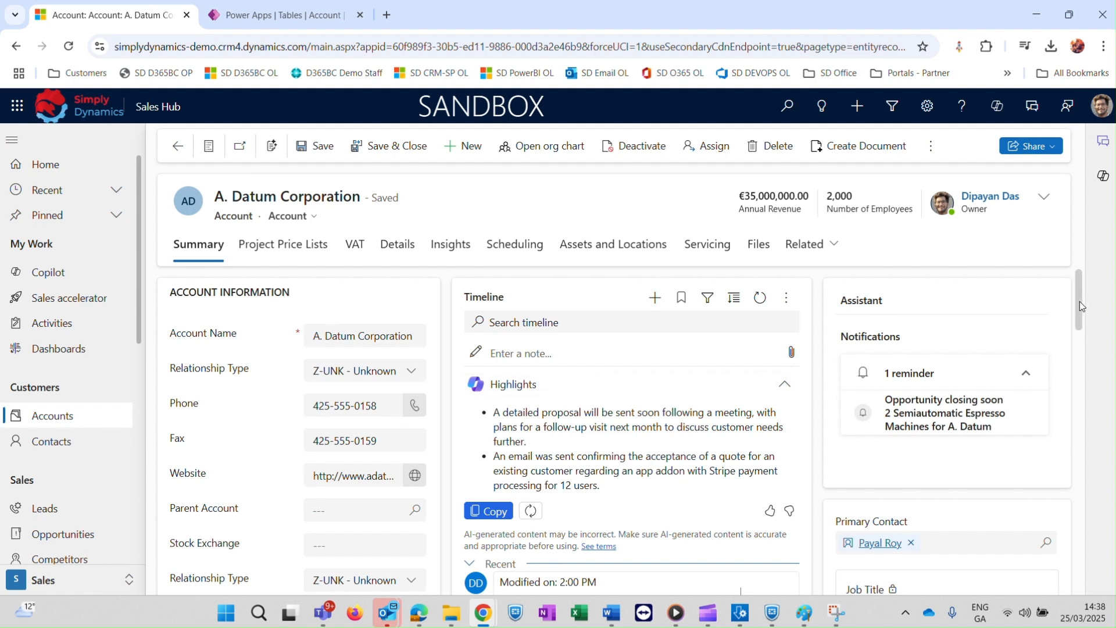
left_click_drag(1079, 301, 1079, 333)
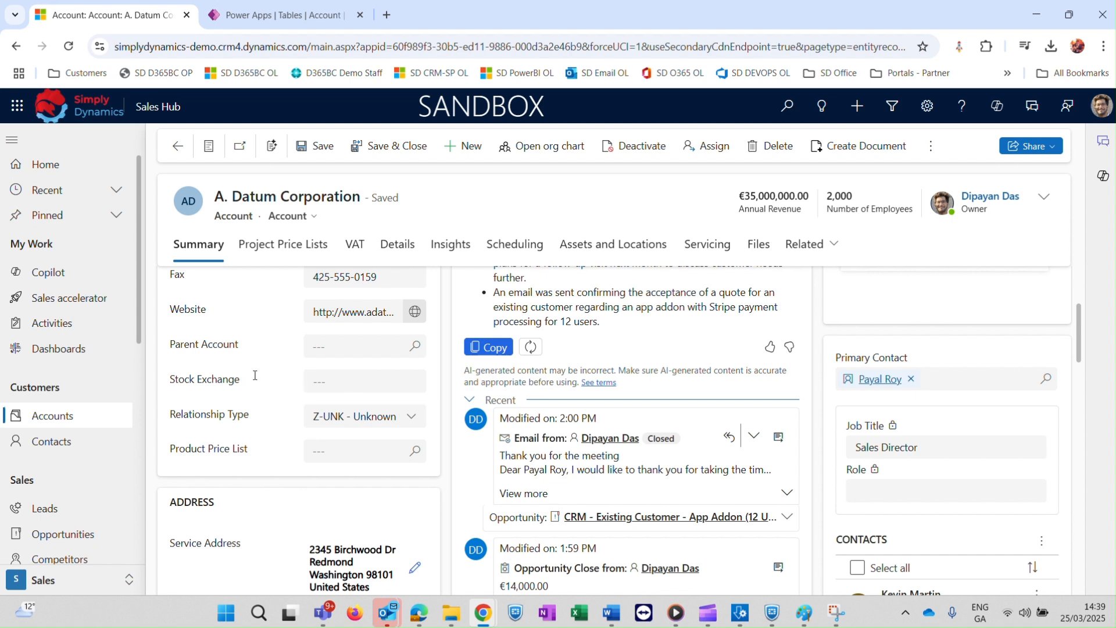
- Switch to Power Apps, open the Account table's main form named Account in the form editor, and reload it
left_click(250, 15)
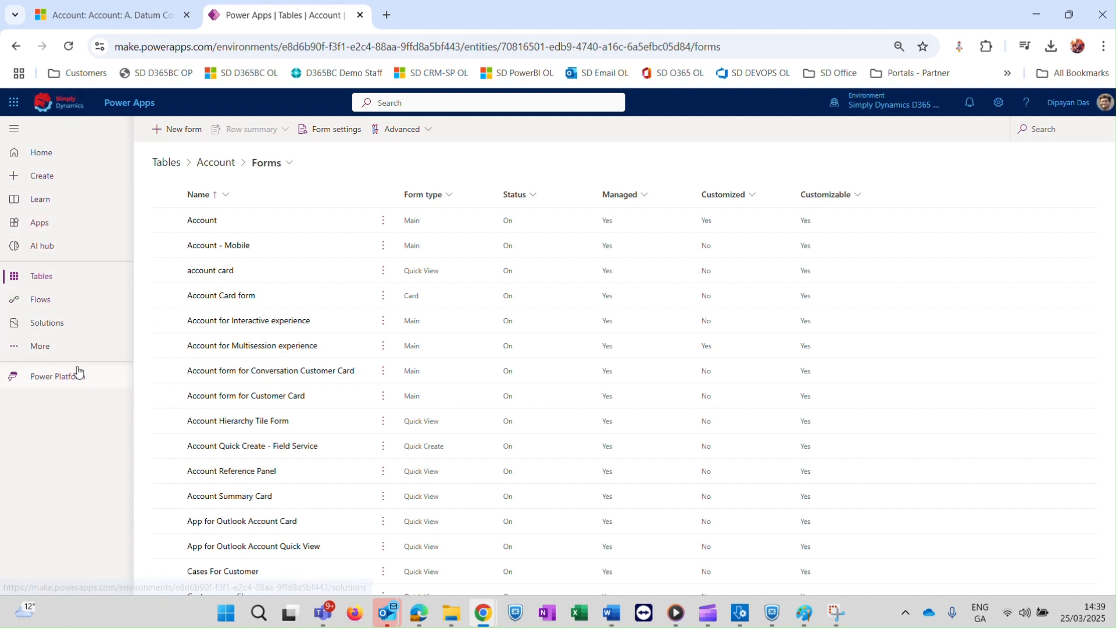
left_click(51, 276)
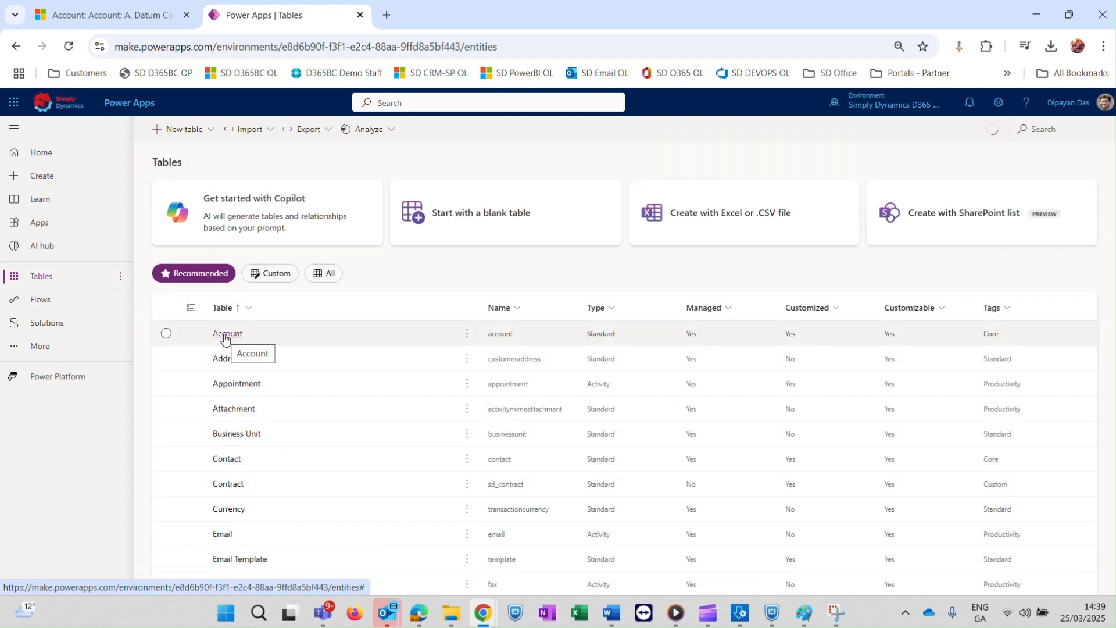
left_click(225, 336)
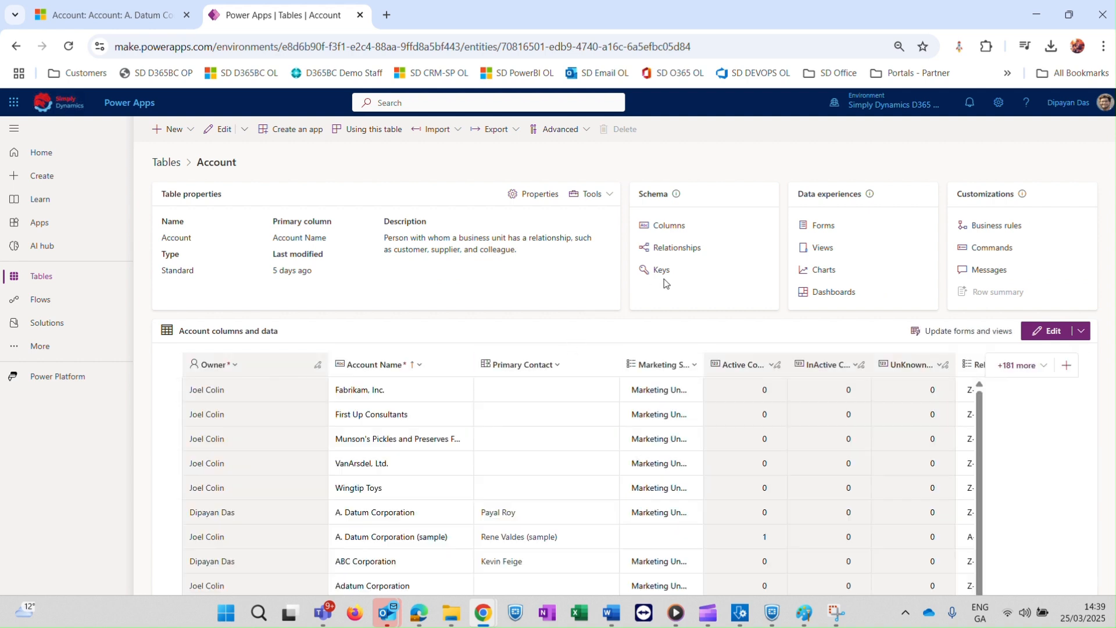
left_click(823, 227)
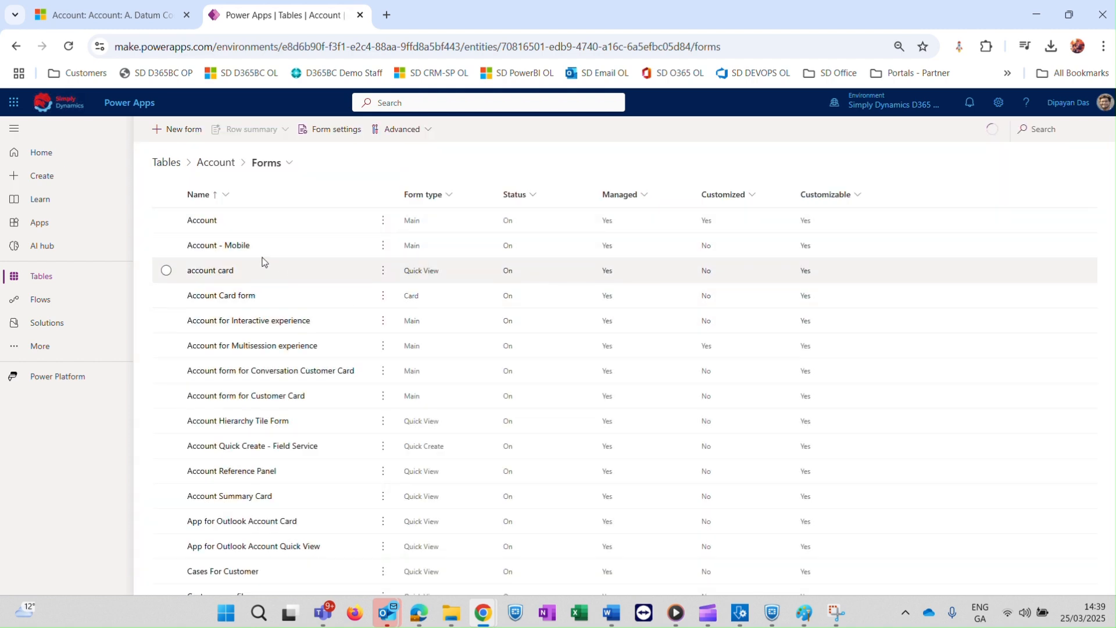
left_click(204, 222)
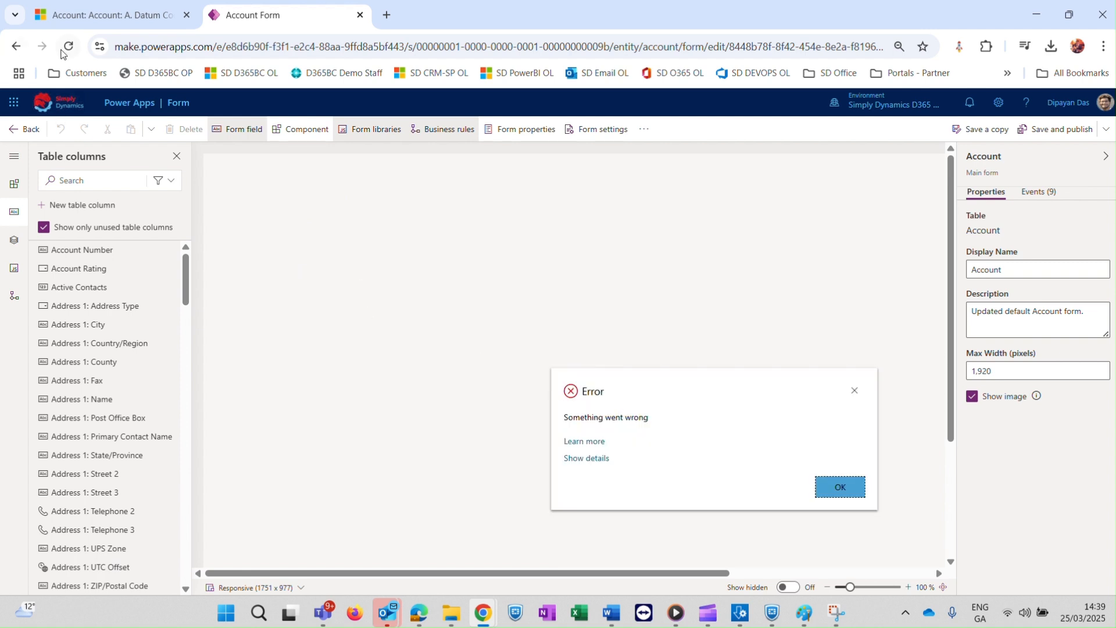
left_click(68, 46)
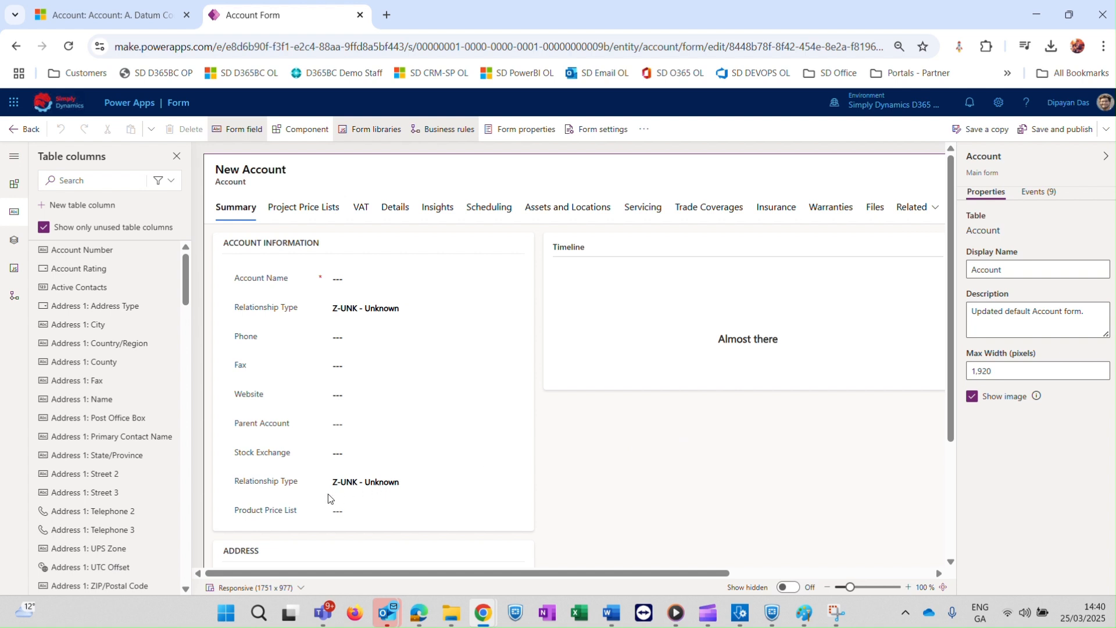
- Replace the Stock Exchange field with FTP Site, placed above Parent Account in the account information section, and save and publish the form
left_click(266, 454)
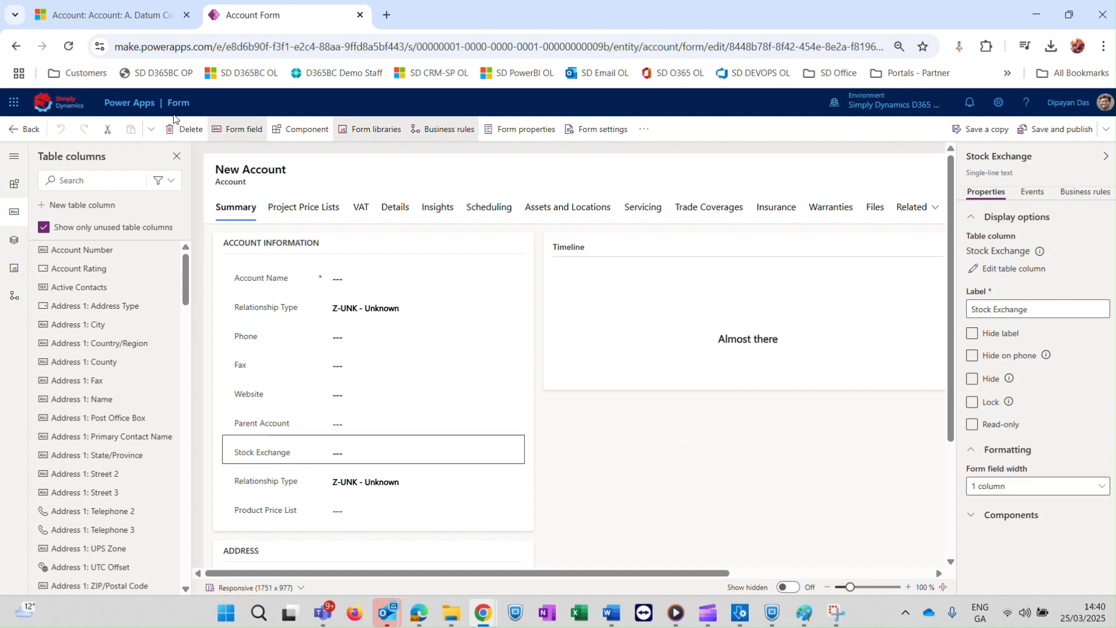
left_click(175, 124)
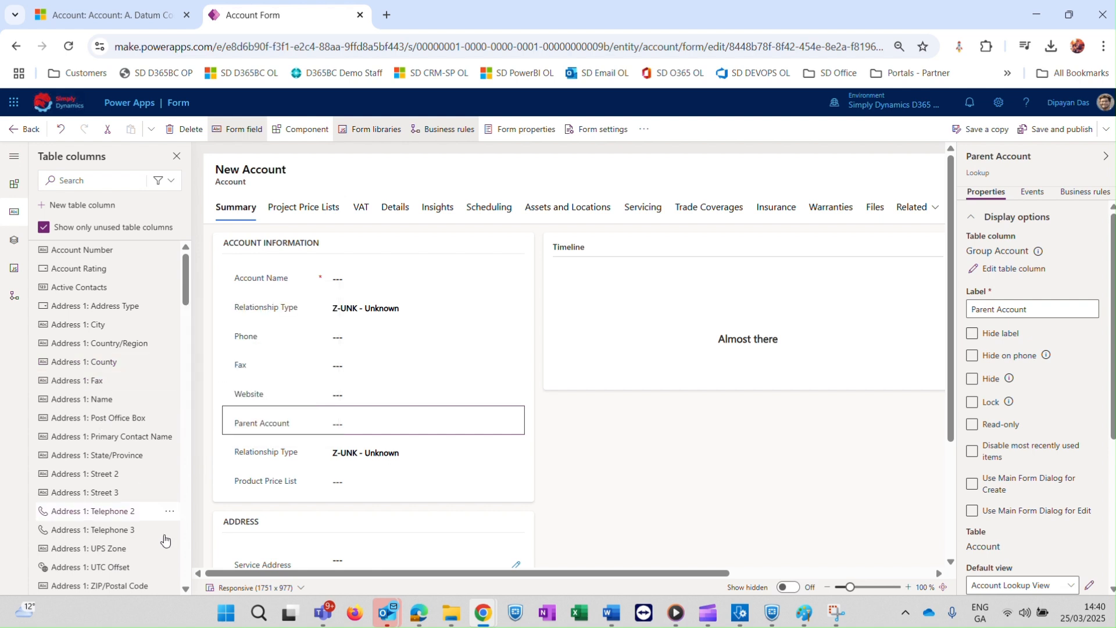
left_click_drag(186, 275, 179, 339)
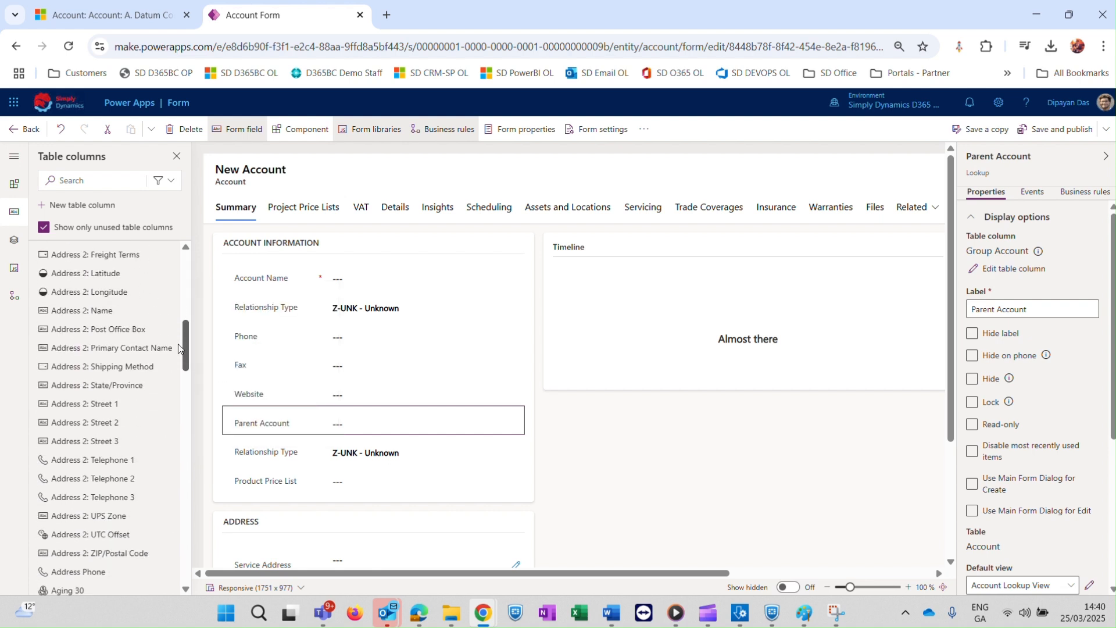
scroll(172, 410, "down", 10)
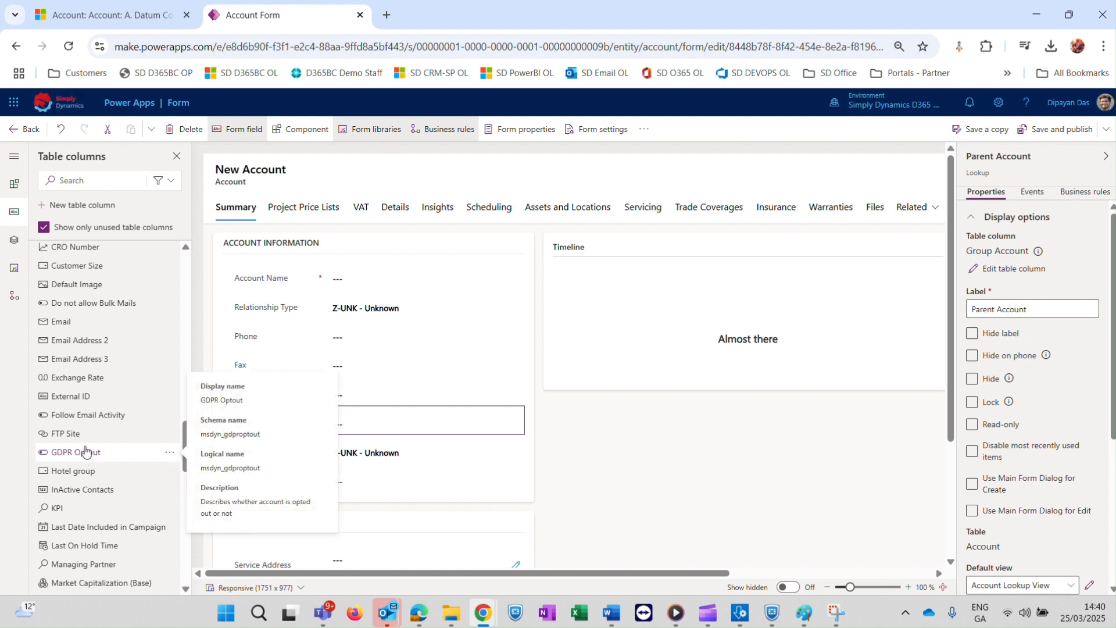
left_click_drag(87, 434, 252, 413)
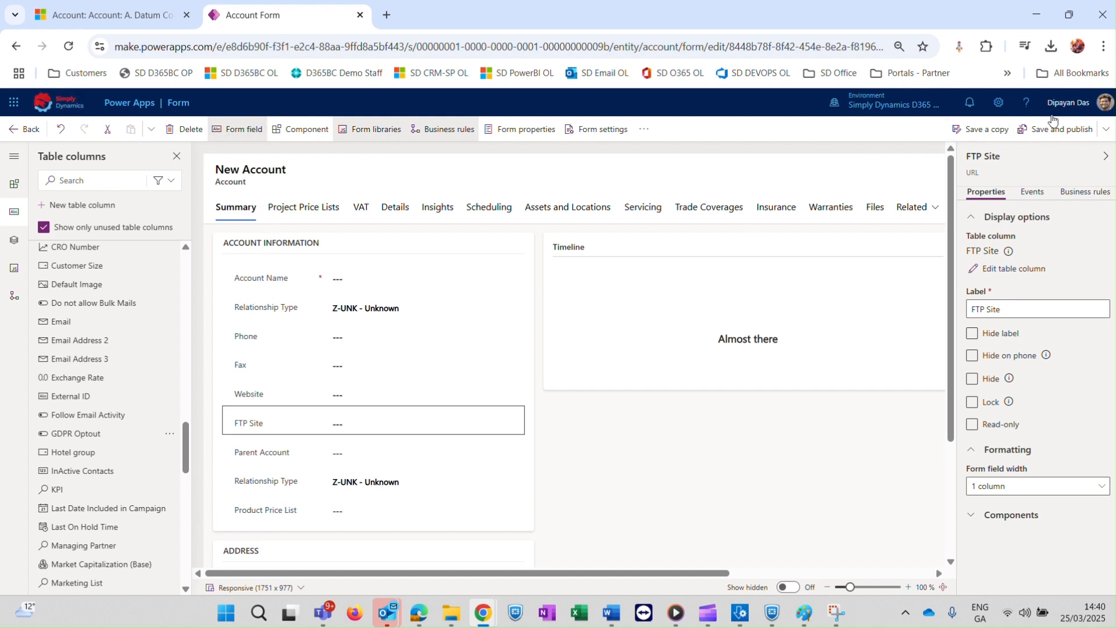
left_click(1077, 131)
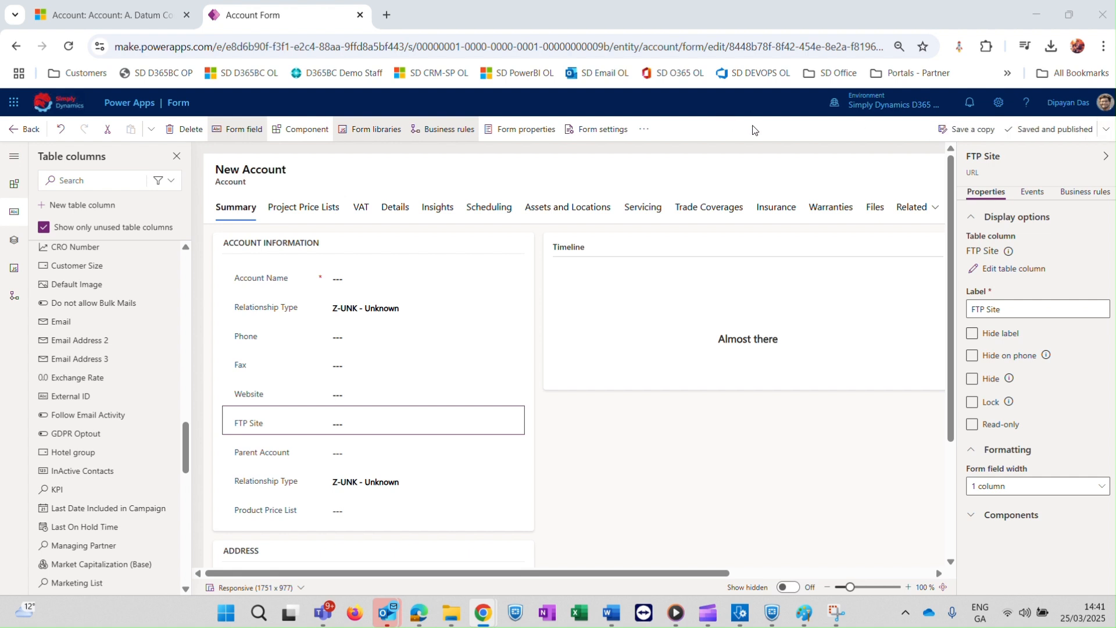
- Switch to the Sales Hub, check the published fields on the Wingtip Toys account, and return to the Accounts list
left_click(91, 18)
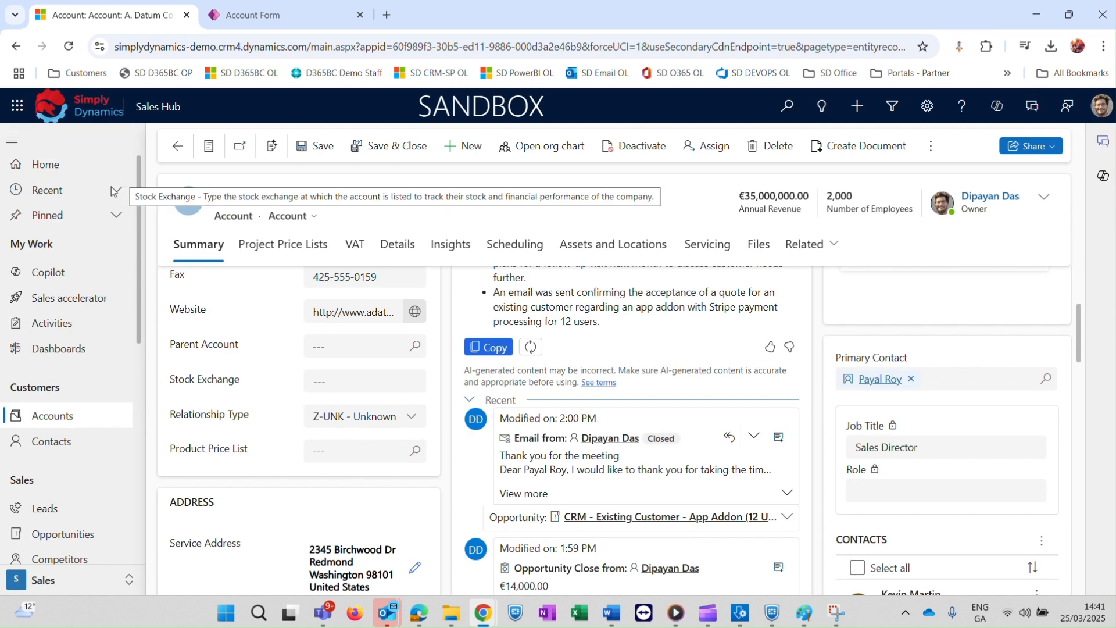
left_click(72, 418)
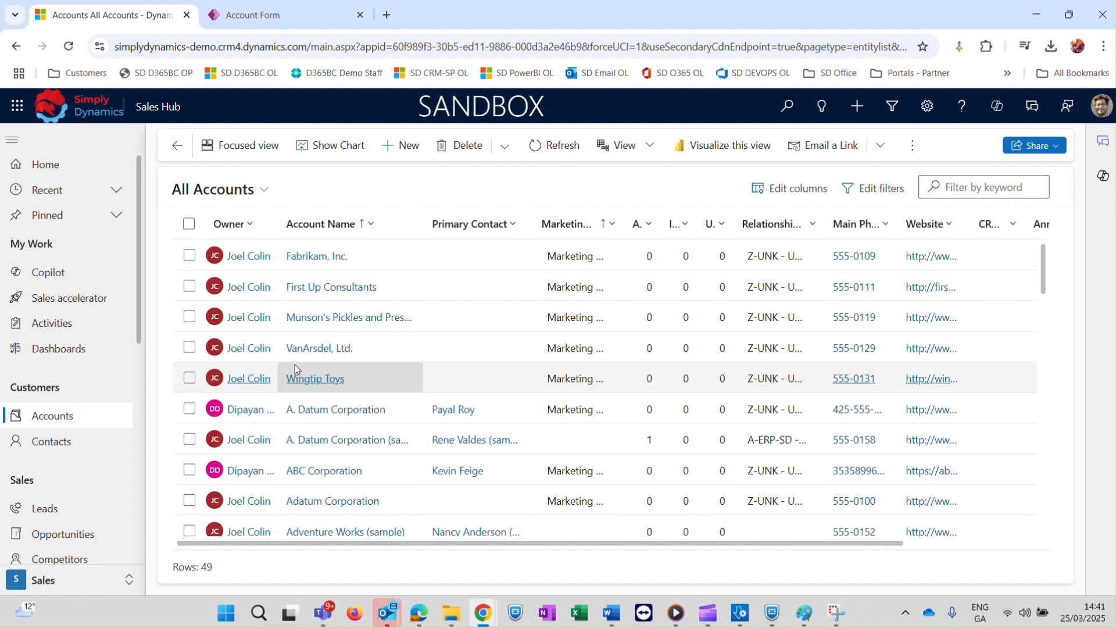
left_click(307, 388)
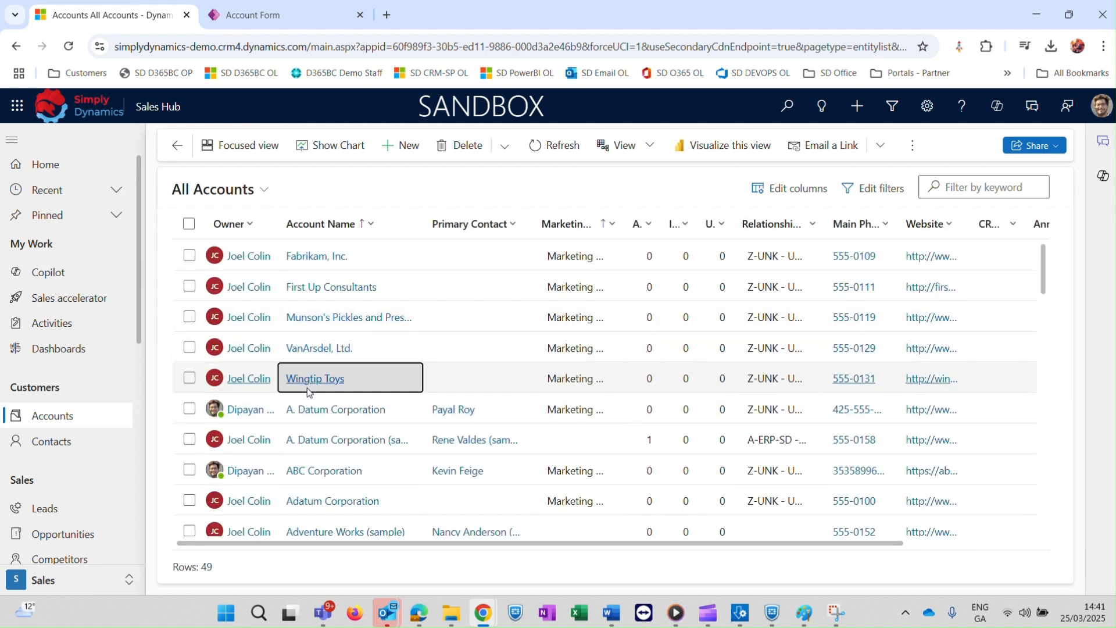
left_click(309, 380)
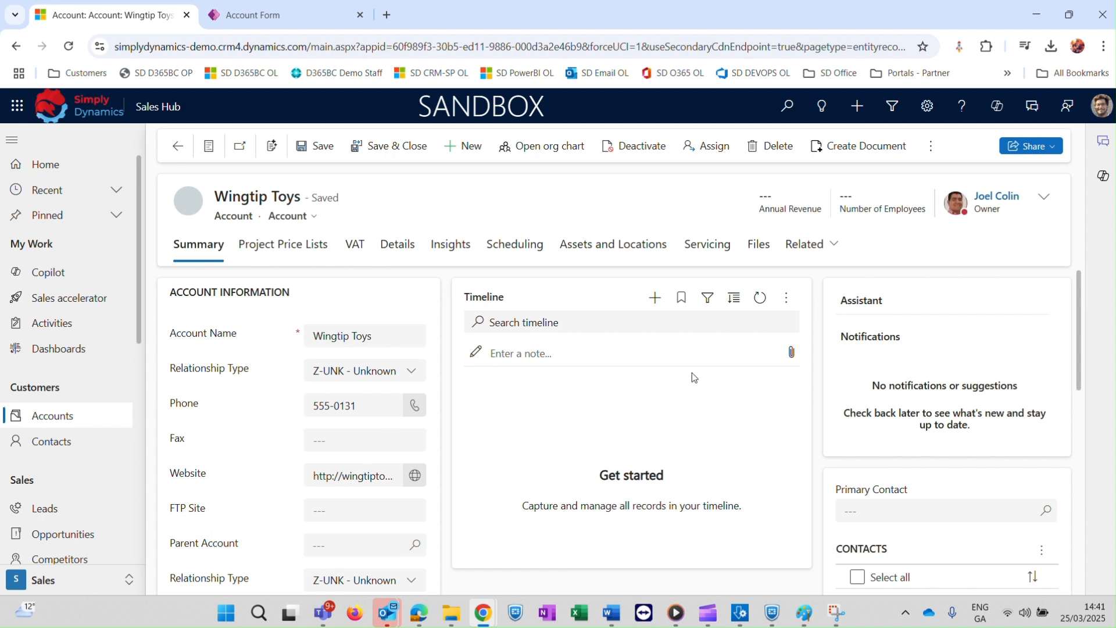
left_click_drag(1080, 291, 1076, 327)
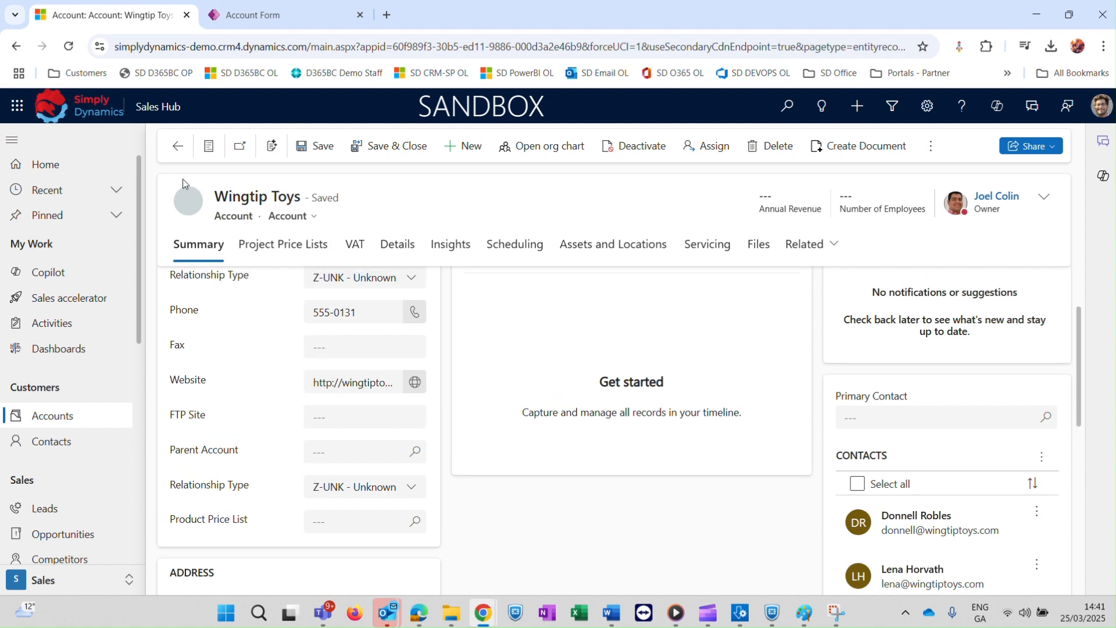
left_click(178, 149)
- Switch to the Power Apps form editor, remove the FTP Site field from the Account form, and save and publish it
left_click(252, 17)
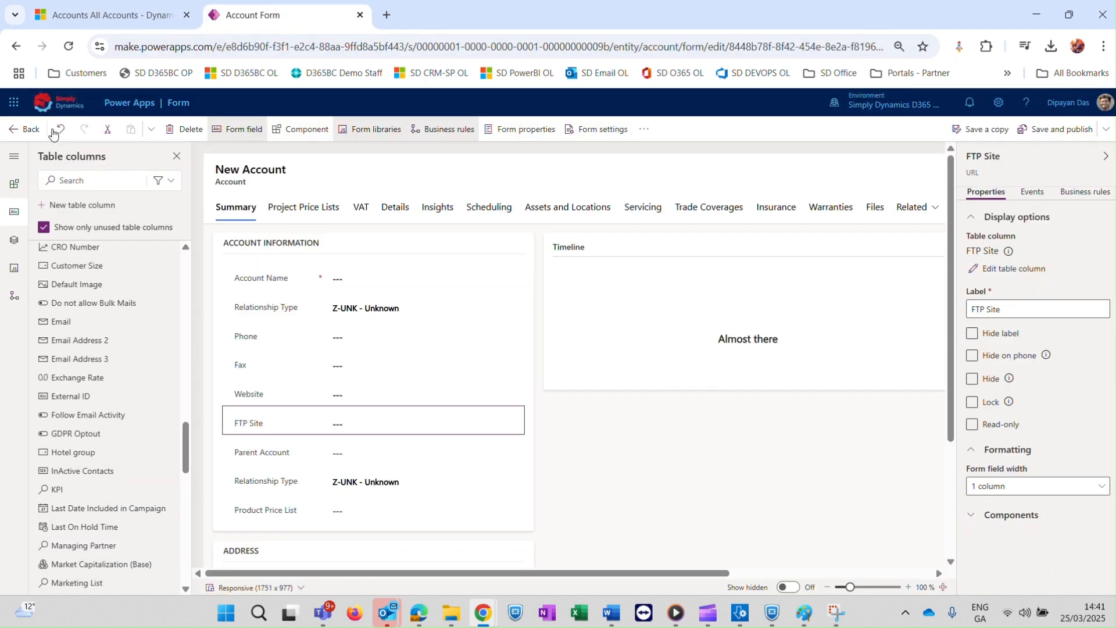
left_click(185, 129)
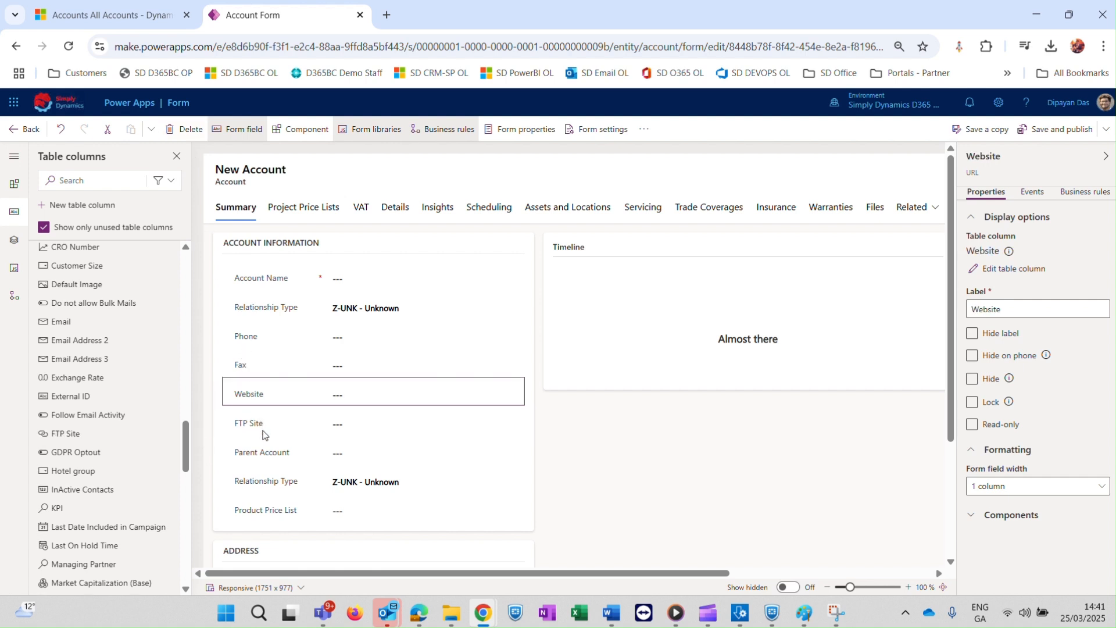
left_click(259, 431)
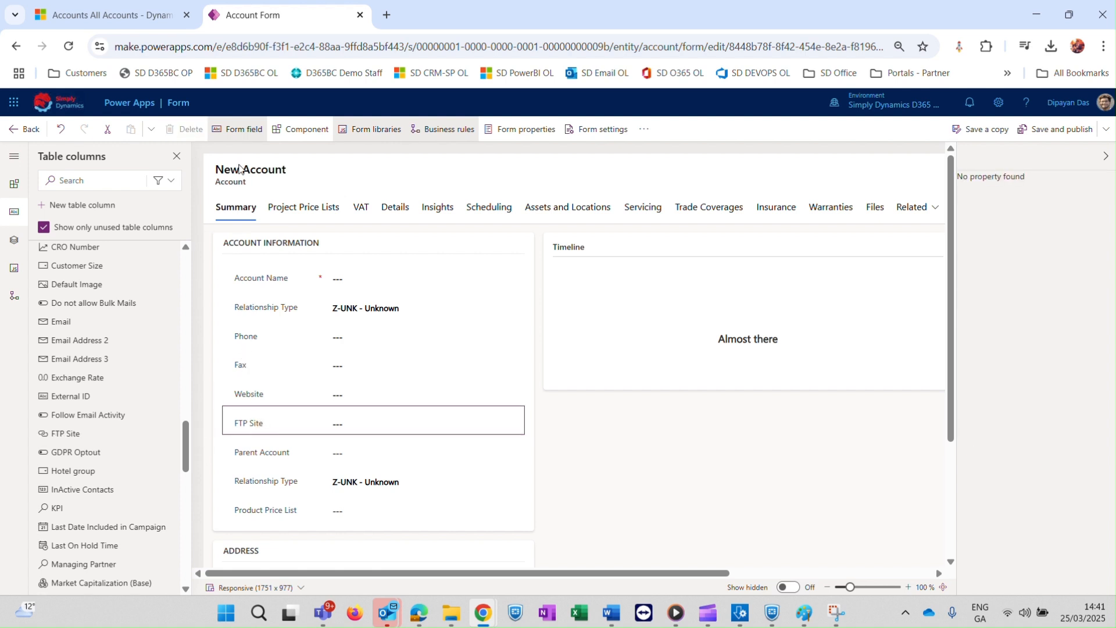
key("Delete")
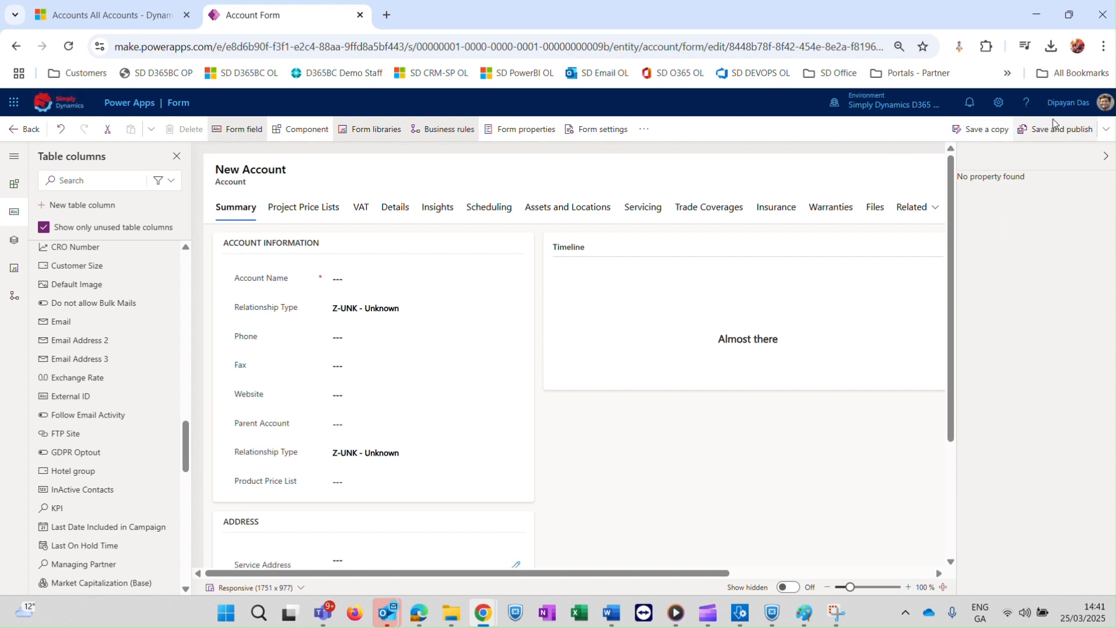
left_click(1049, 126)
- Switch to the Sales Hub, open the Sales accelerator work list, and select the Purchasing Manager's work item for Alpine Ski House
left_click(133, 6)
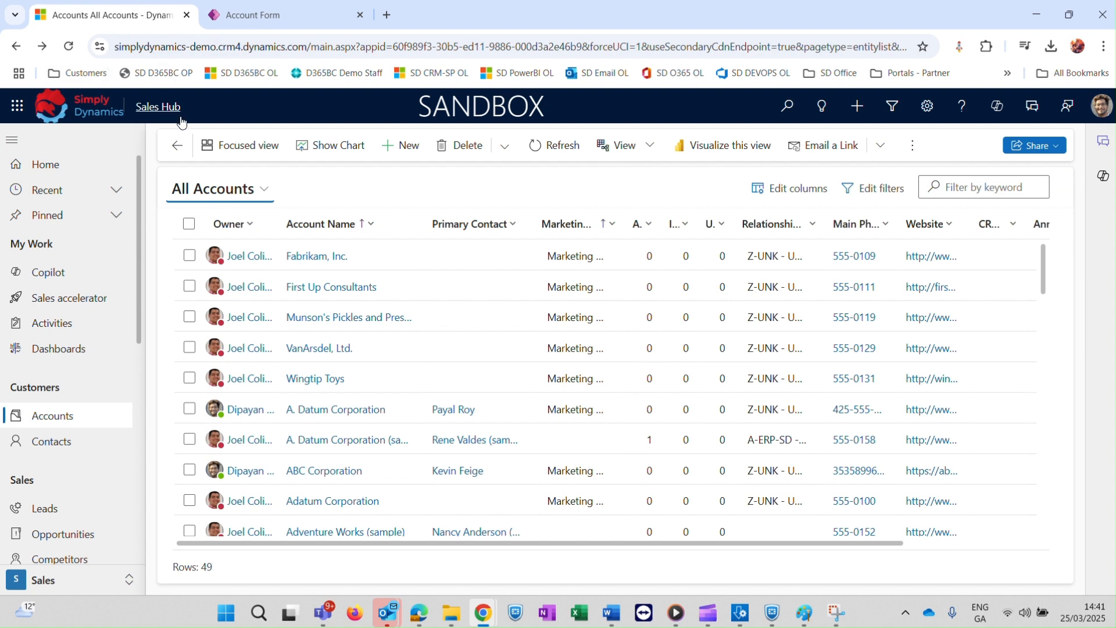
left_click(57, 301)
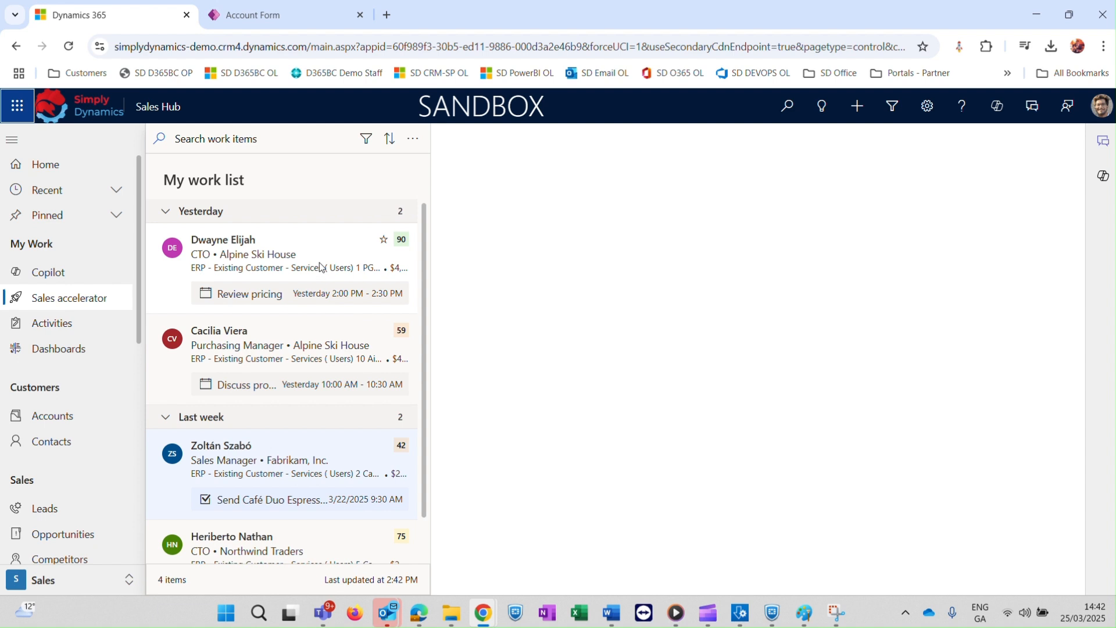
left_click(295, 331)
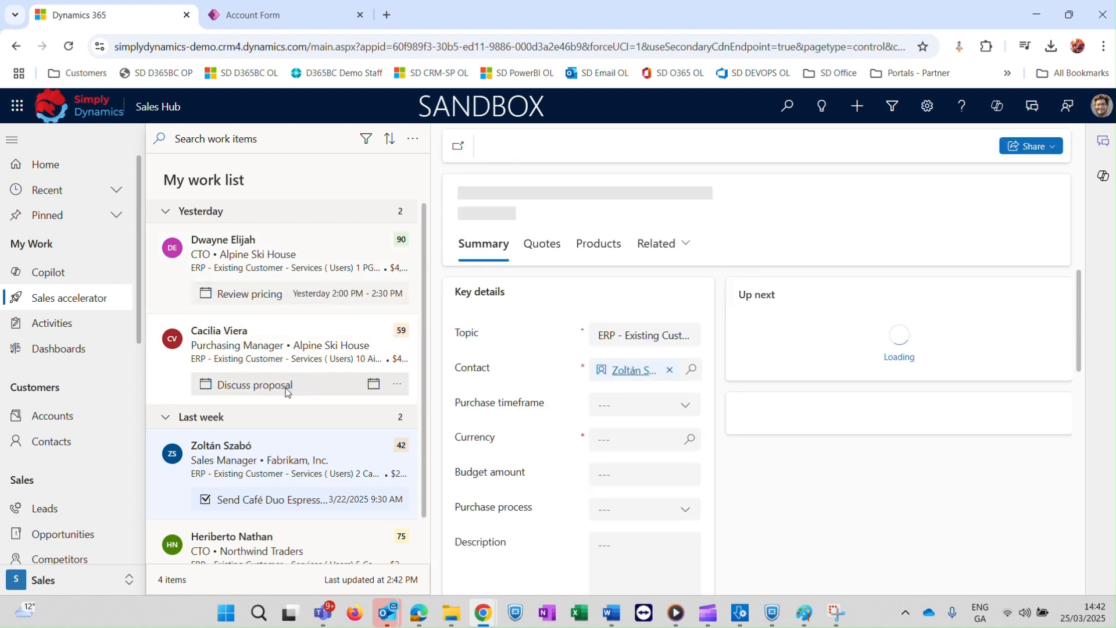